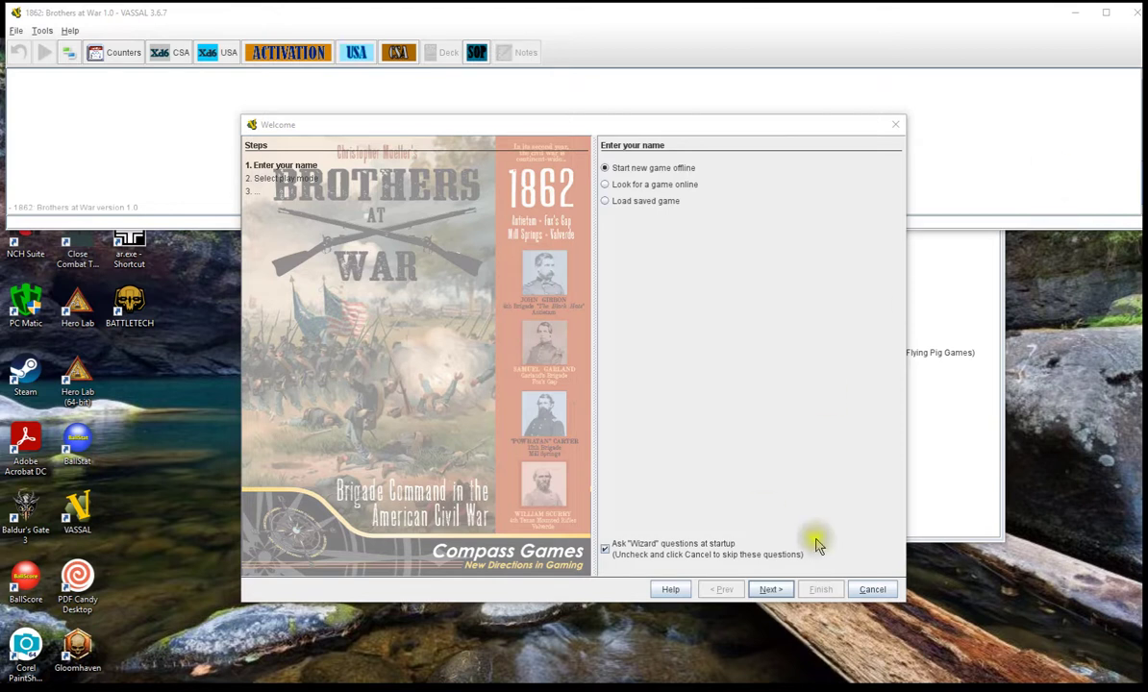
- Keep 'Start new game offline' selected in the Welcome wizard and move on
left_click(777, 592)
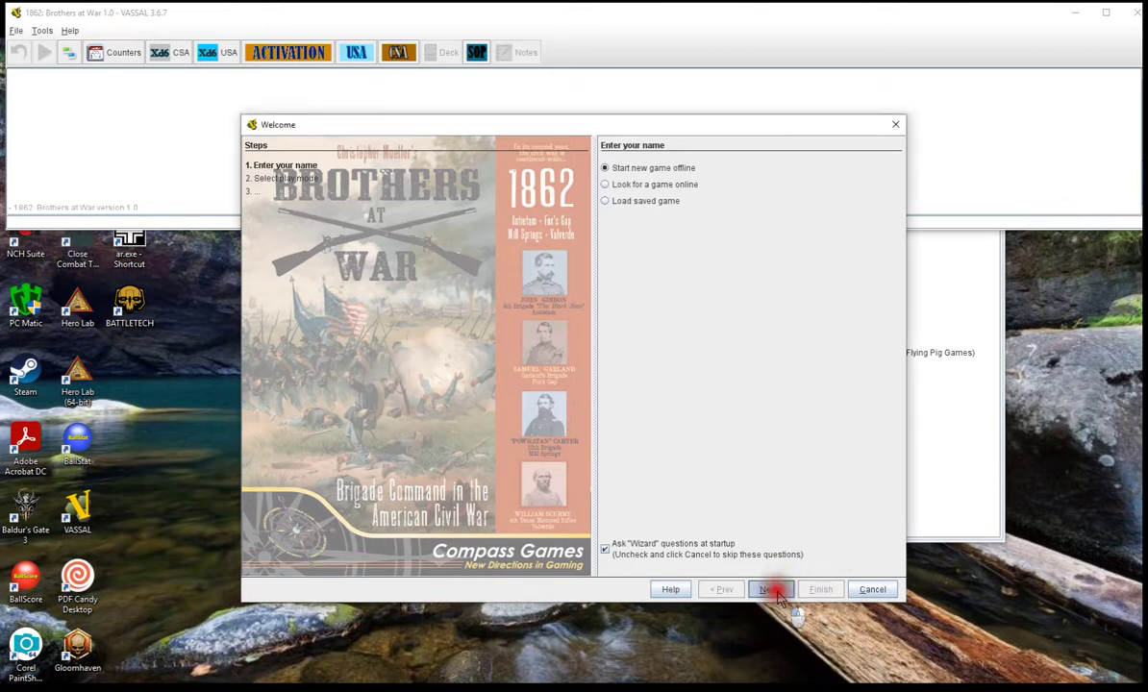
- Enter a player nickname in the Player Name field
left_click(720, 166)
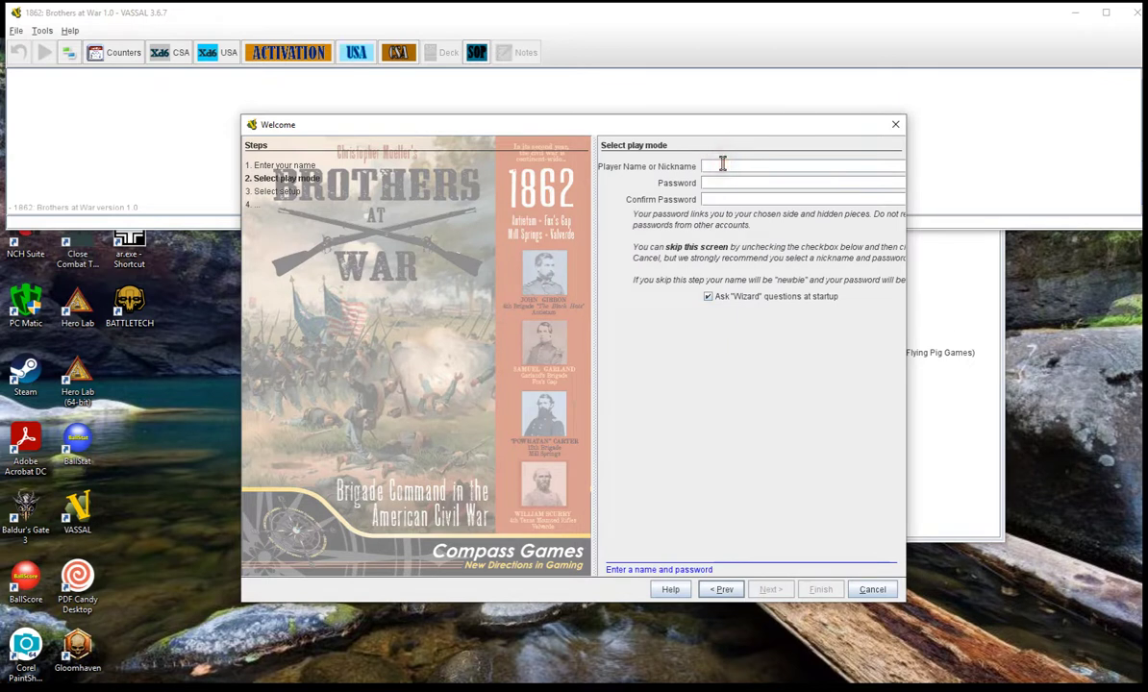
type("reg")
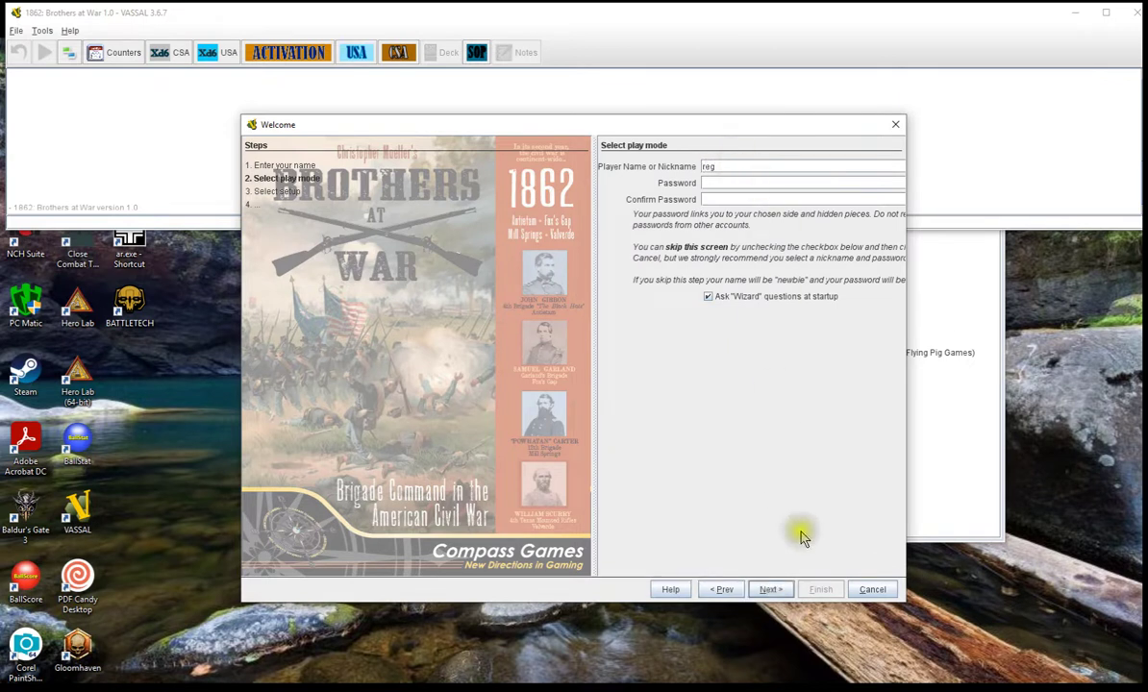
left_click(705, 165)
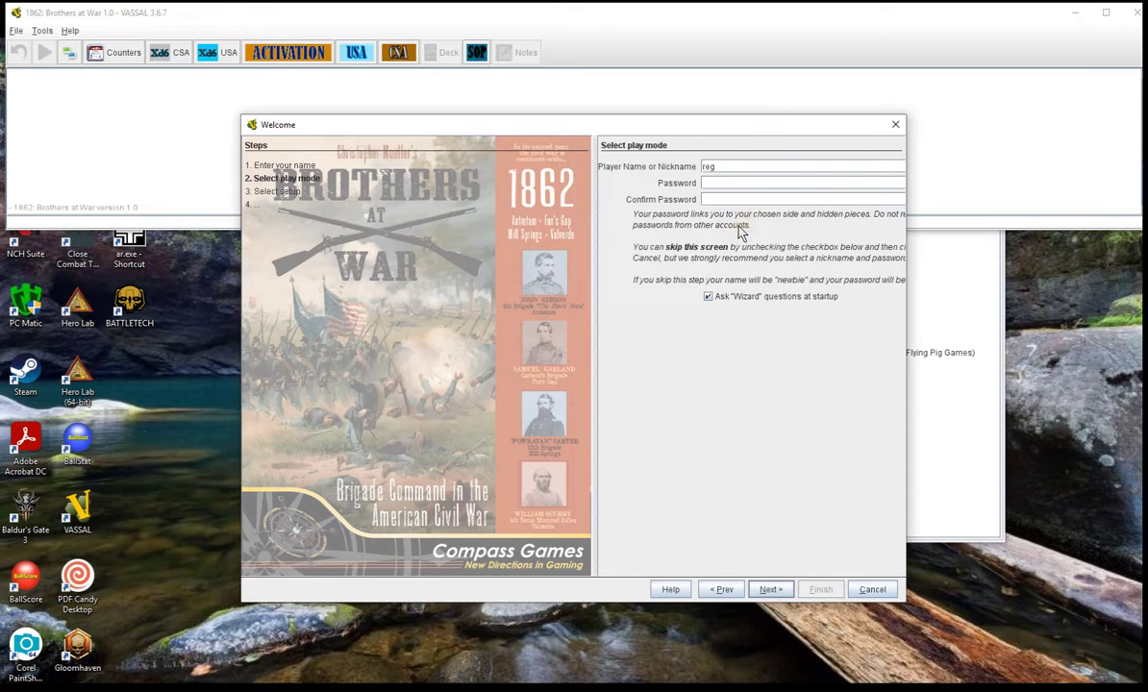
type("G")
- Choose the Scenario 4 Stemming The Blue Tide setup and finish the wizard
left_click(770, 589)
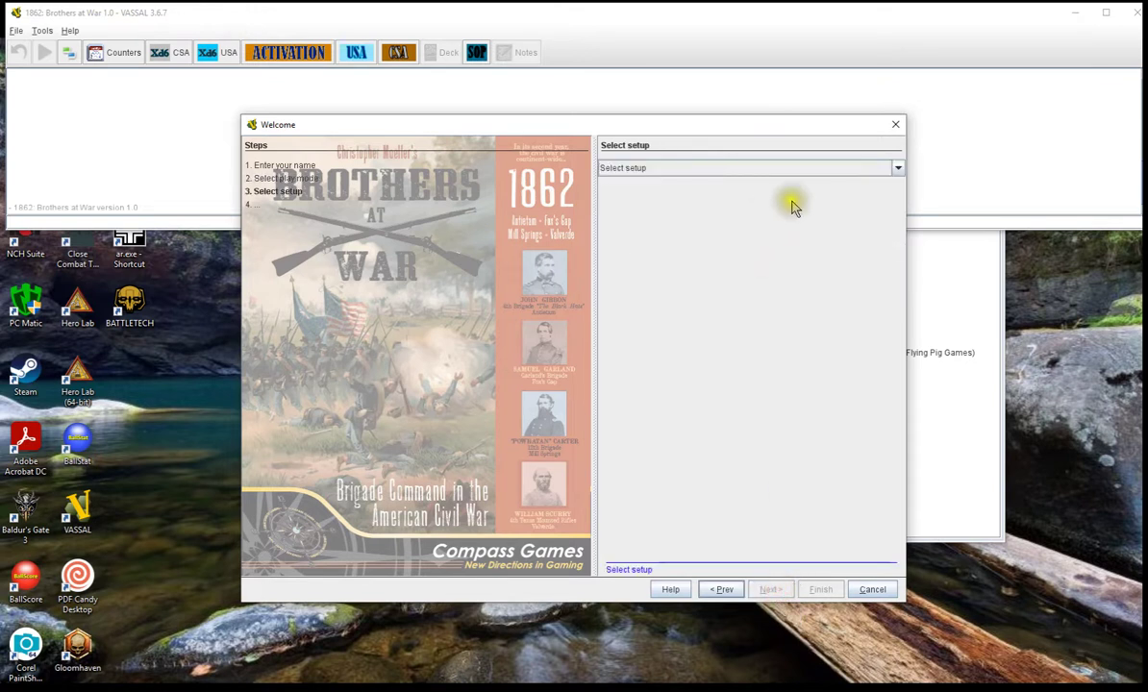
left_click(898, 168)
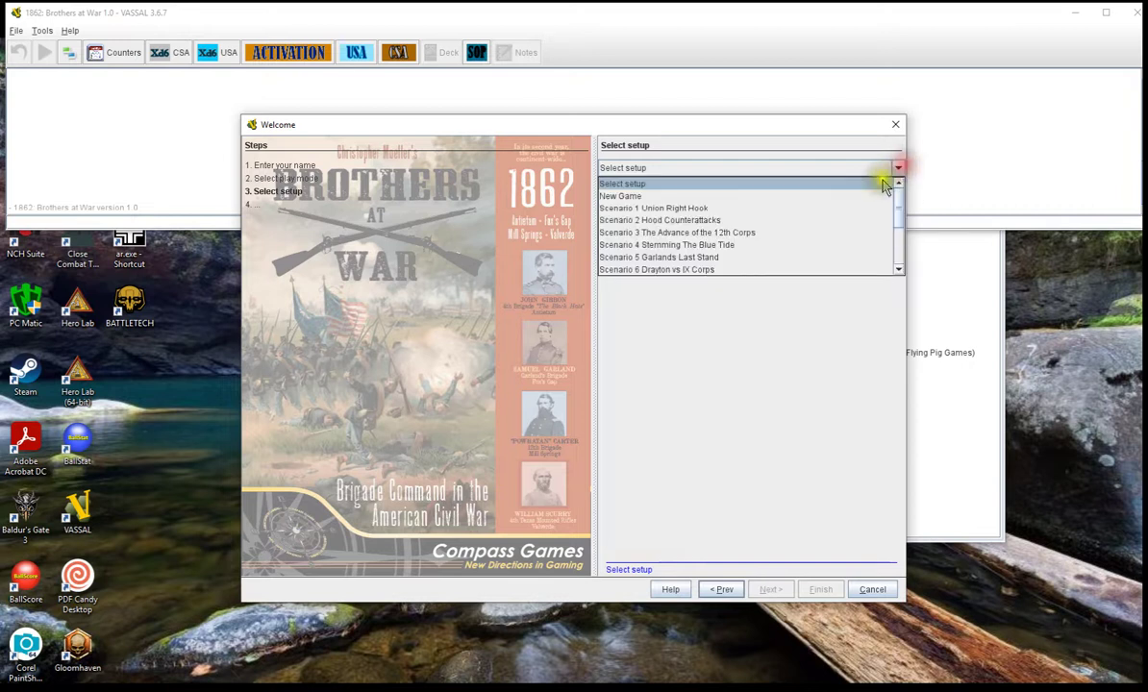
left_click(788, 246)
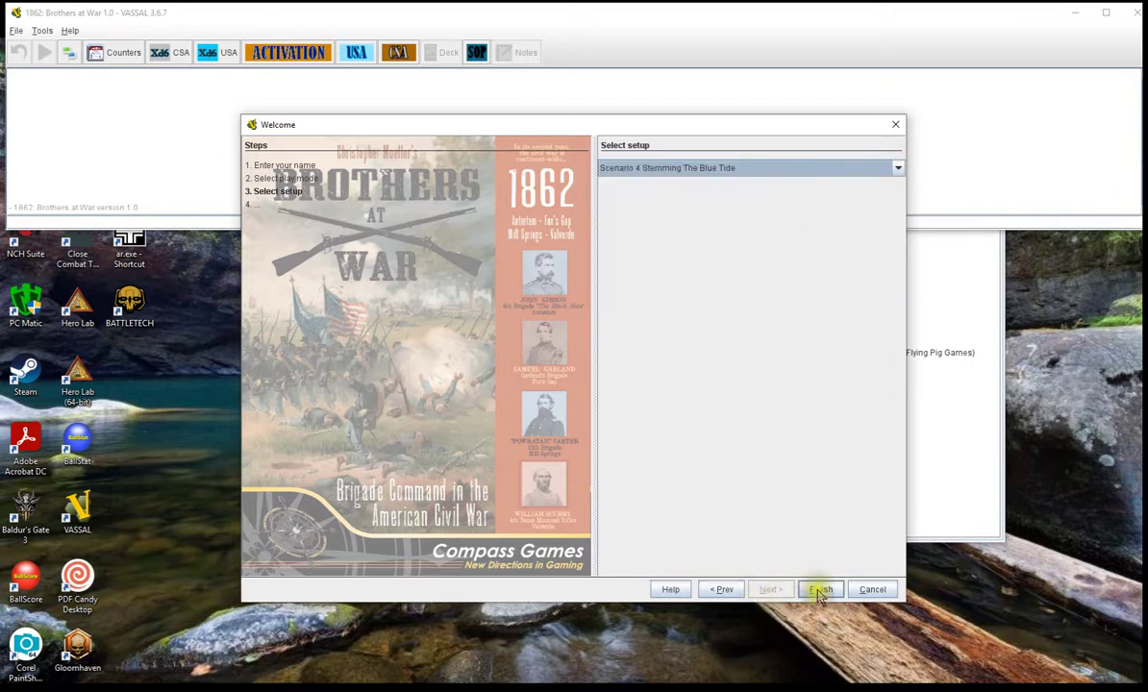
left_click(821, 590)
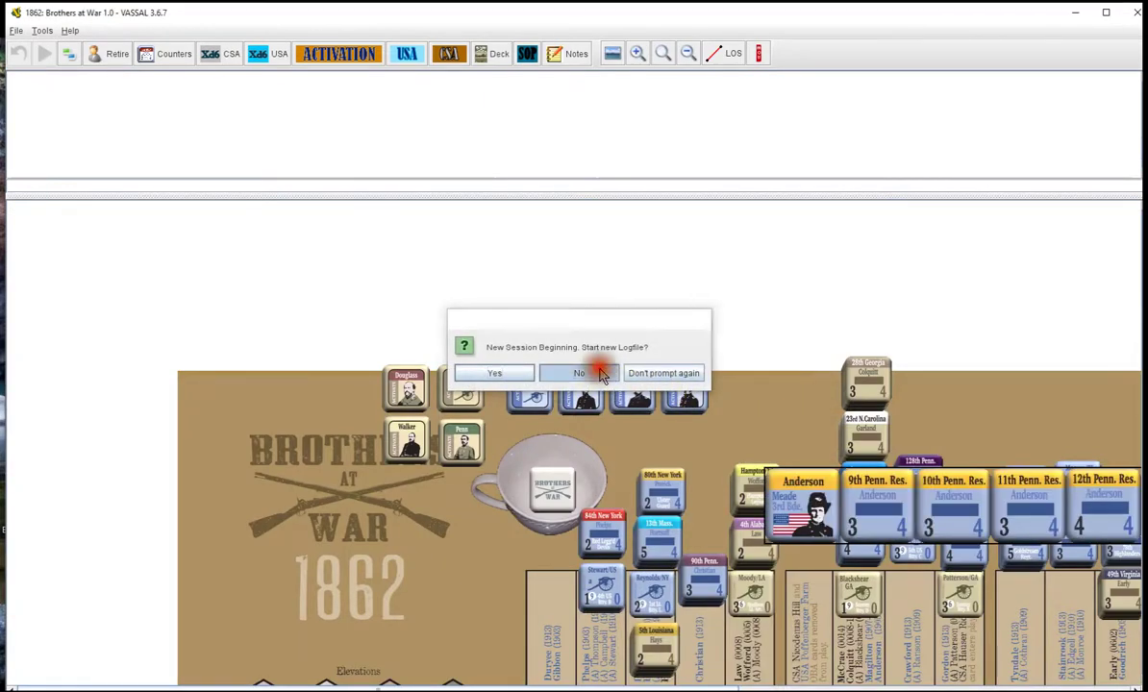
- Decline the new logfile and drag the splitter up so the turn track shows
left_click(598, 373)
left_click_drag(681, 193, 685, 121)
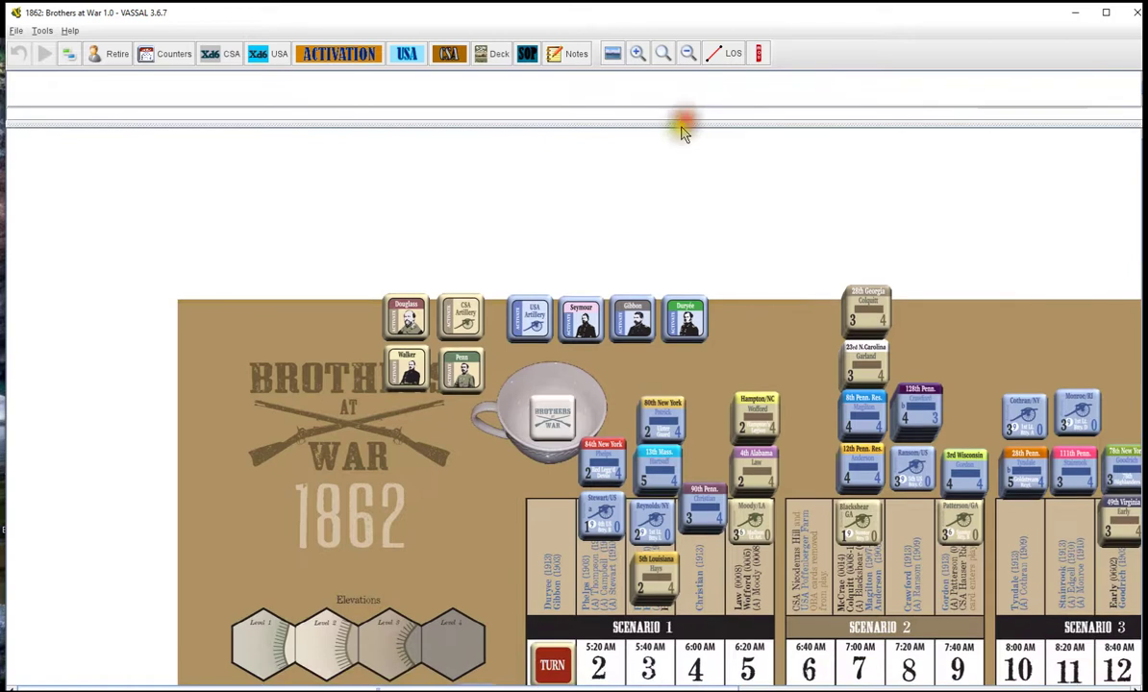
left_click(17, 30)
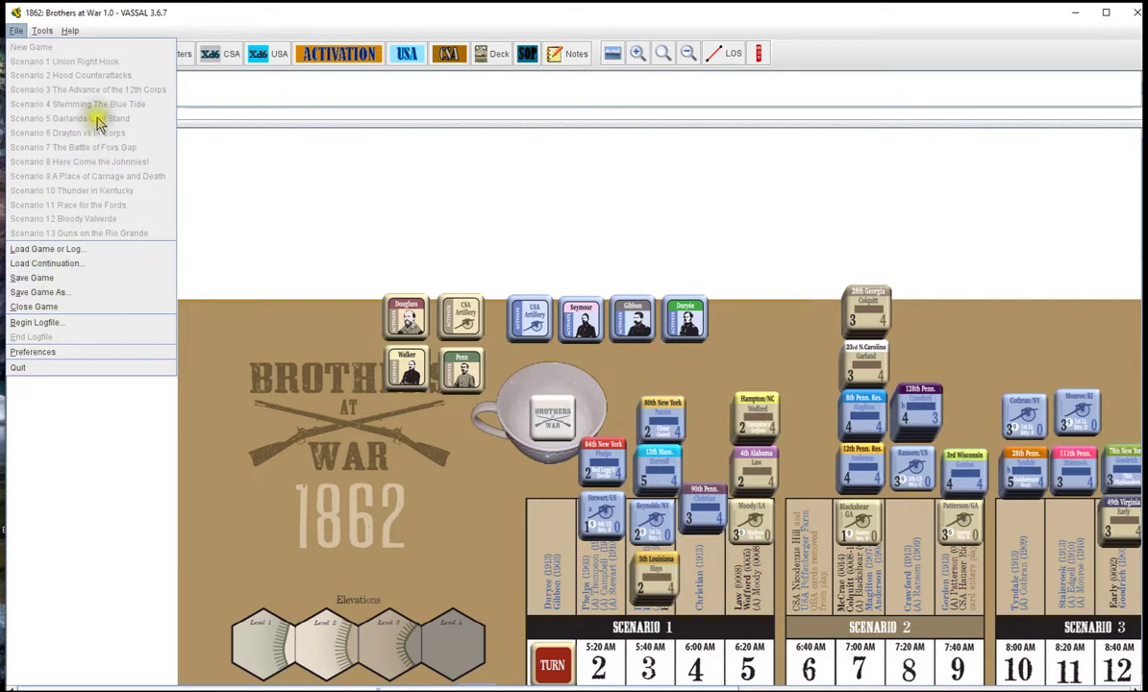
left_click(410, 21)
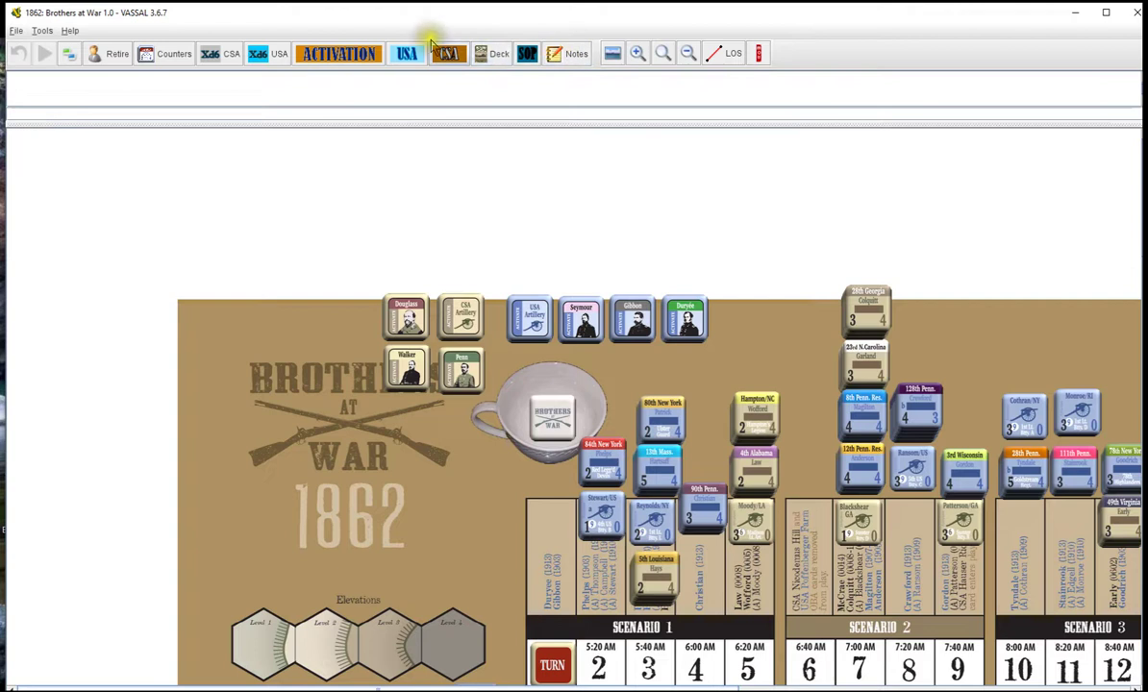
- Review the sequence of play reference window, then close it
left_click(527, 53)
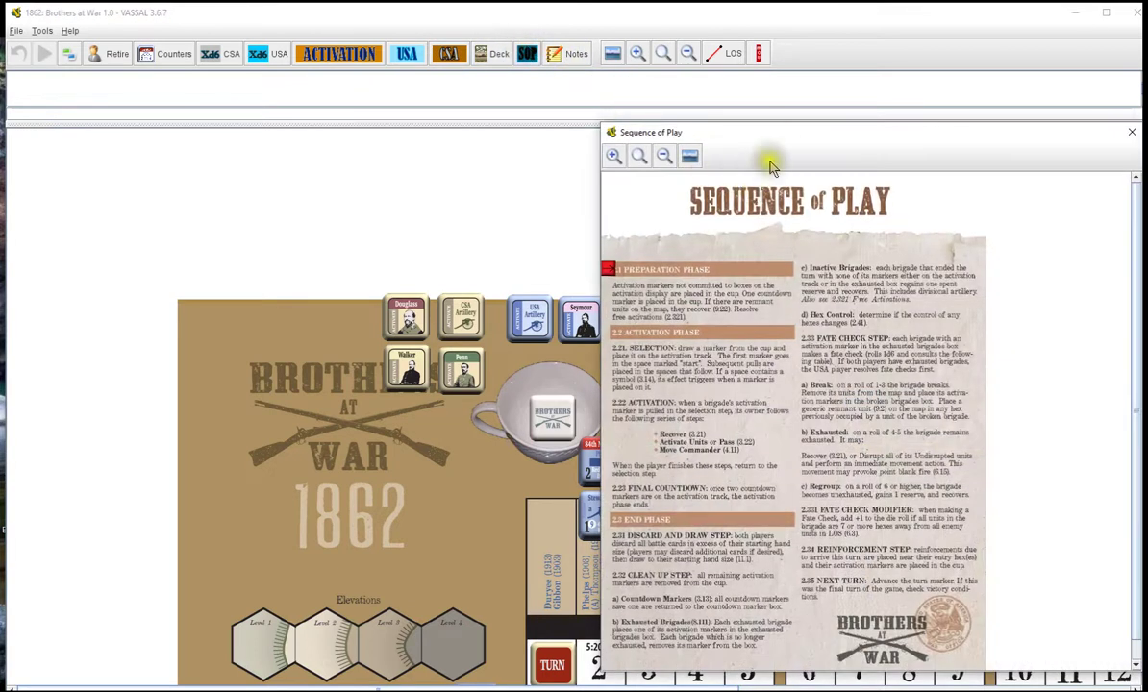
left_click_drag(765, 132, 653, 117)
left_click(993, 113)
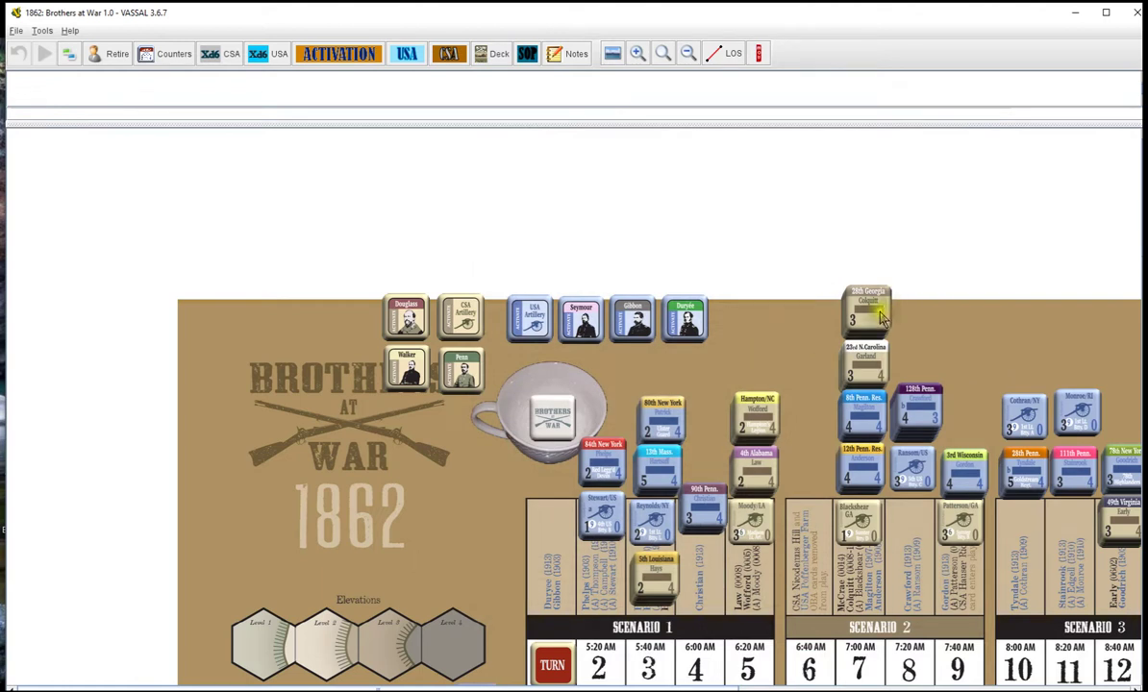
- Box-select the group of CSA and USA leader counters beside the cup
left_click(875, 385)
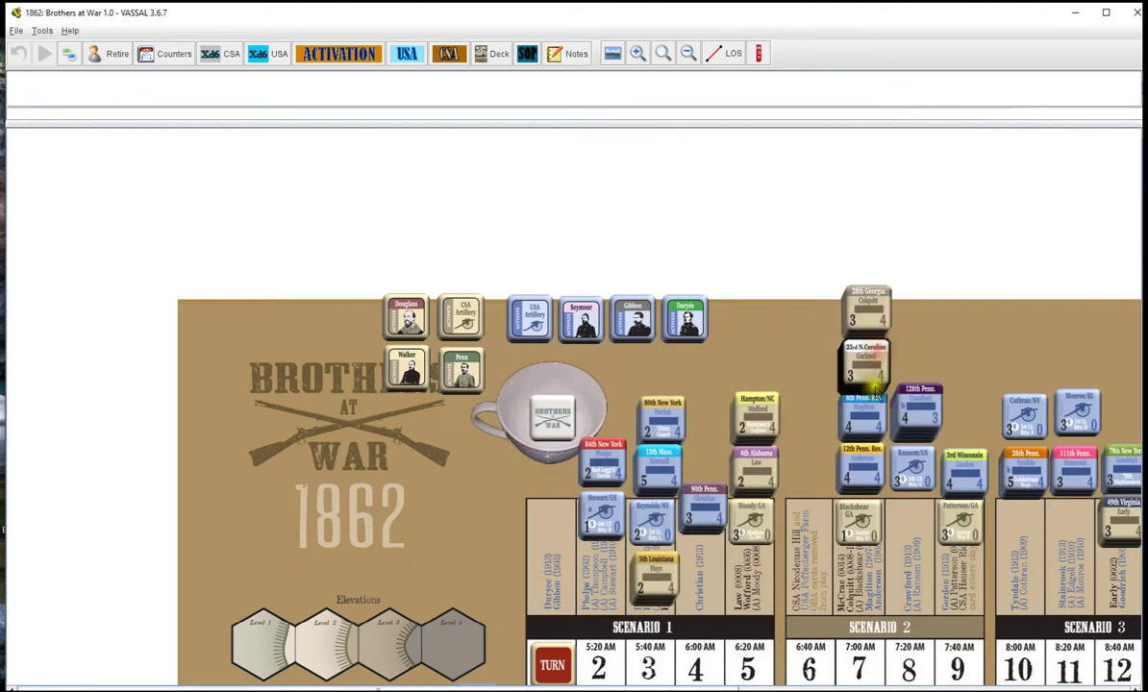
left_click(914, 466)
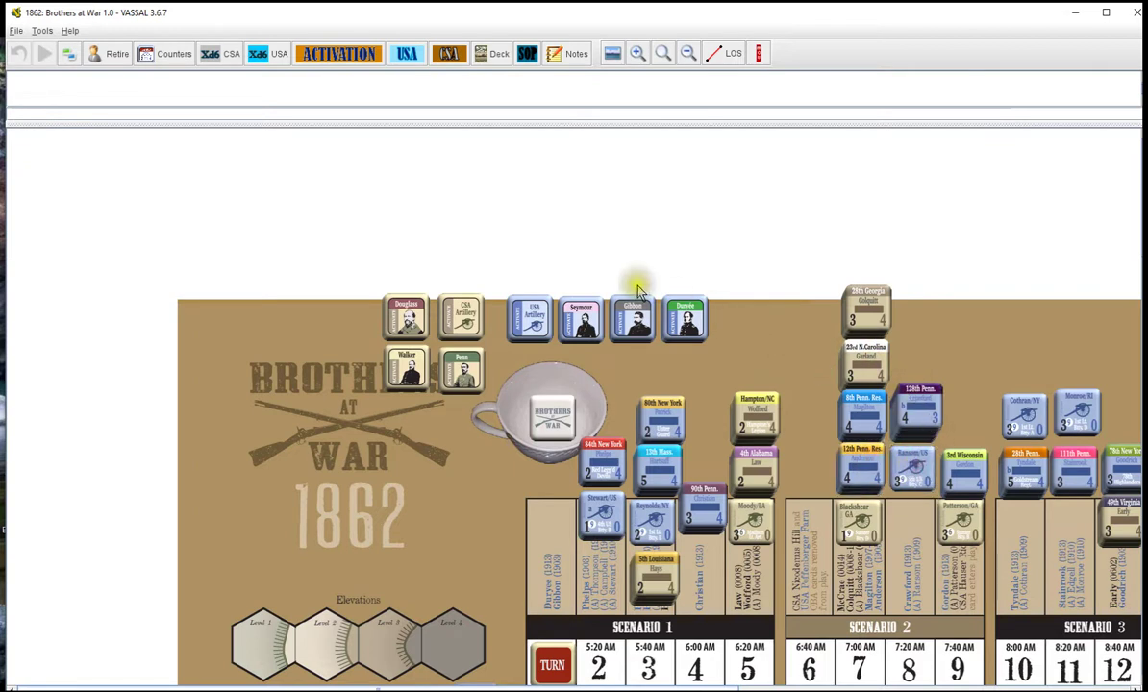
left_click_drag(295, 242, 753, 404)
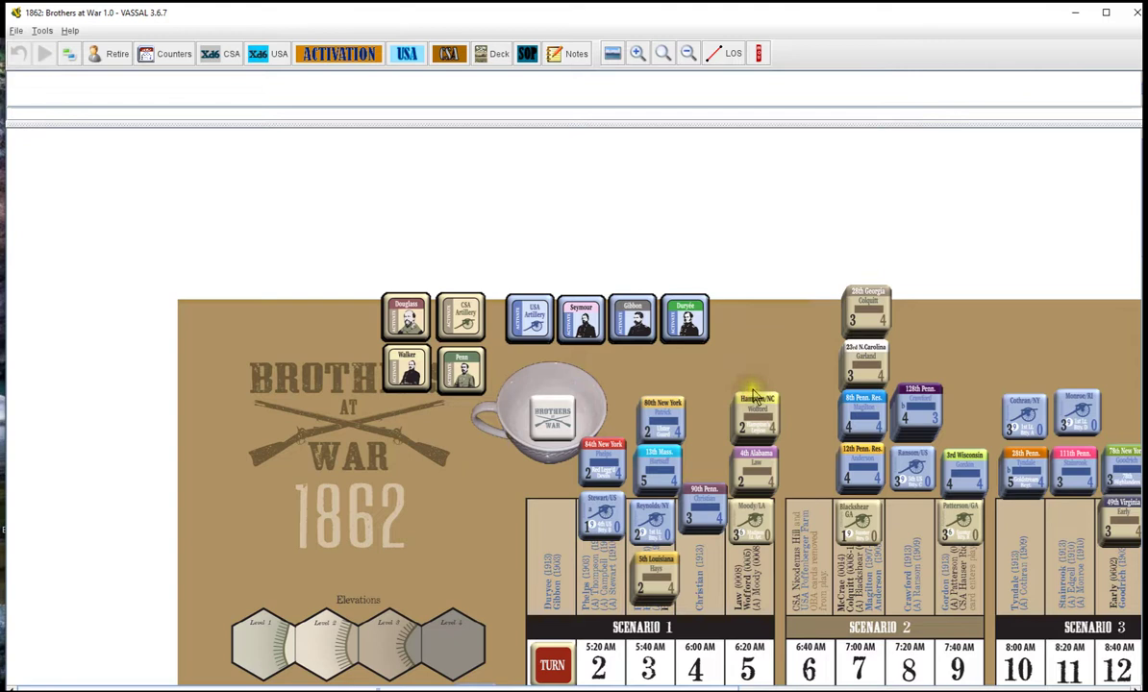
- Return the selected leader counters to the Activation Deck from their context menu
right_click(542, 323)
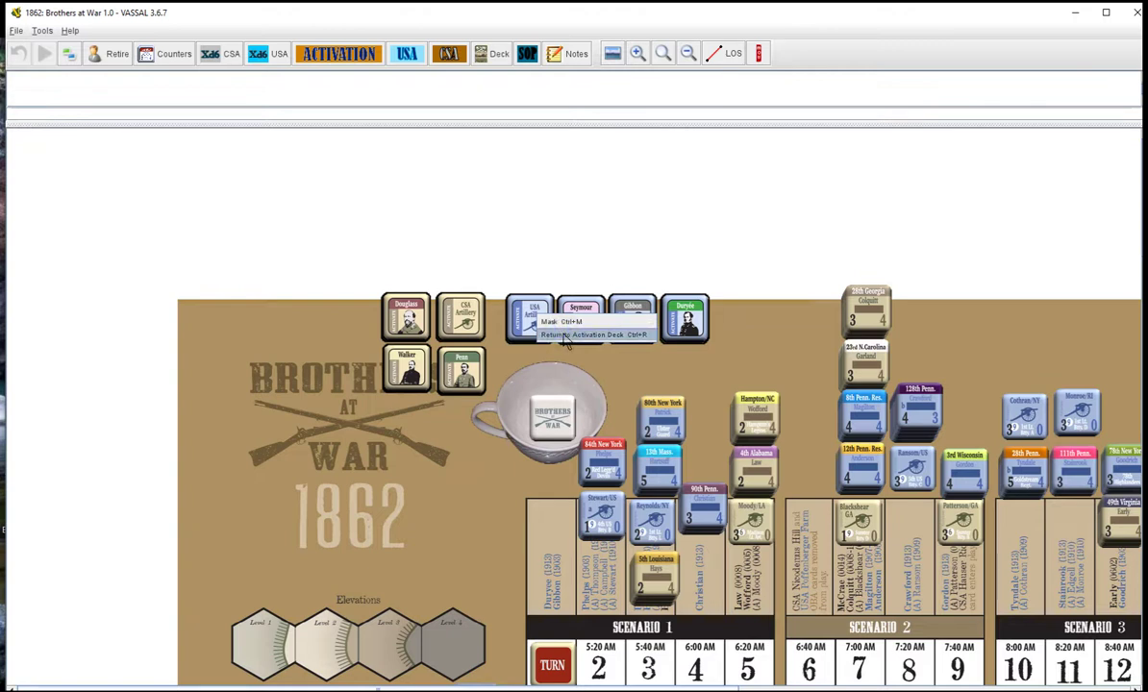
left_click(566, 336)
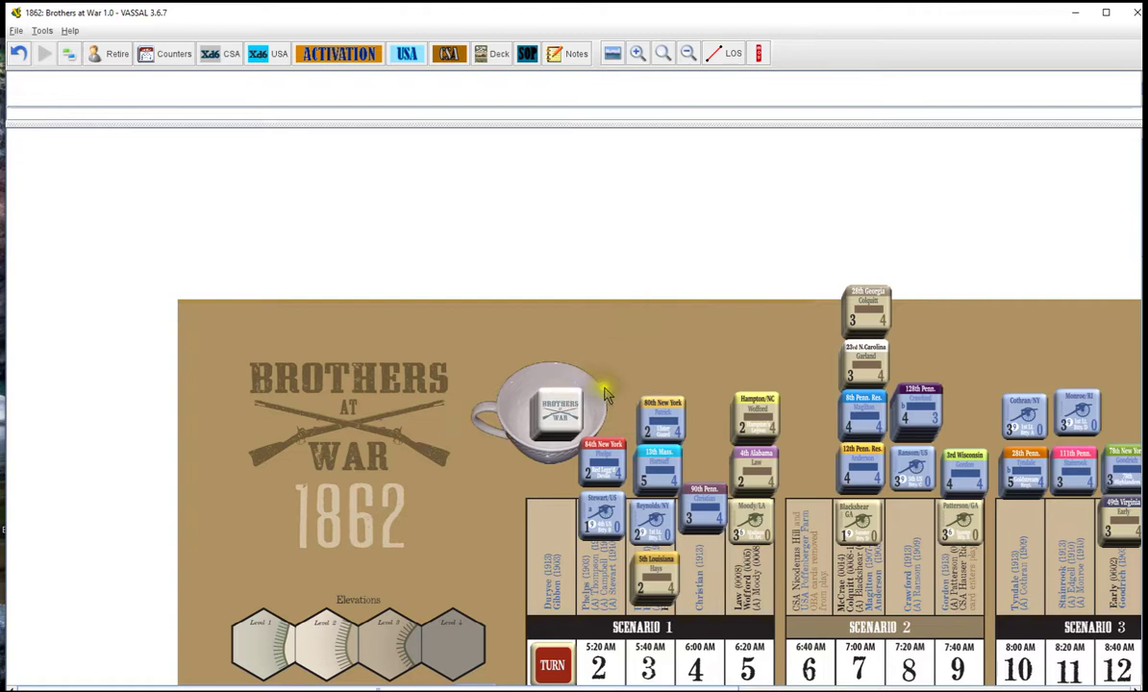
- Scroll down and return the Nicodemus Hill card to its deck
scroll(636, 394, "down", 4)
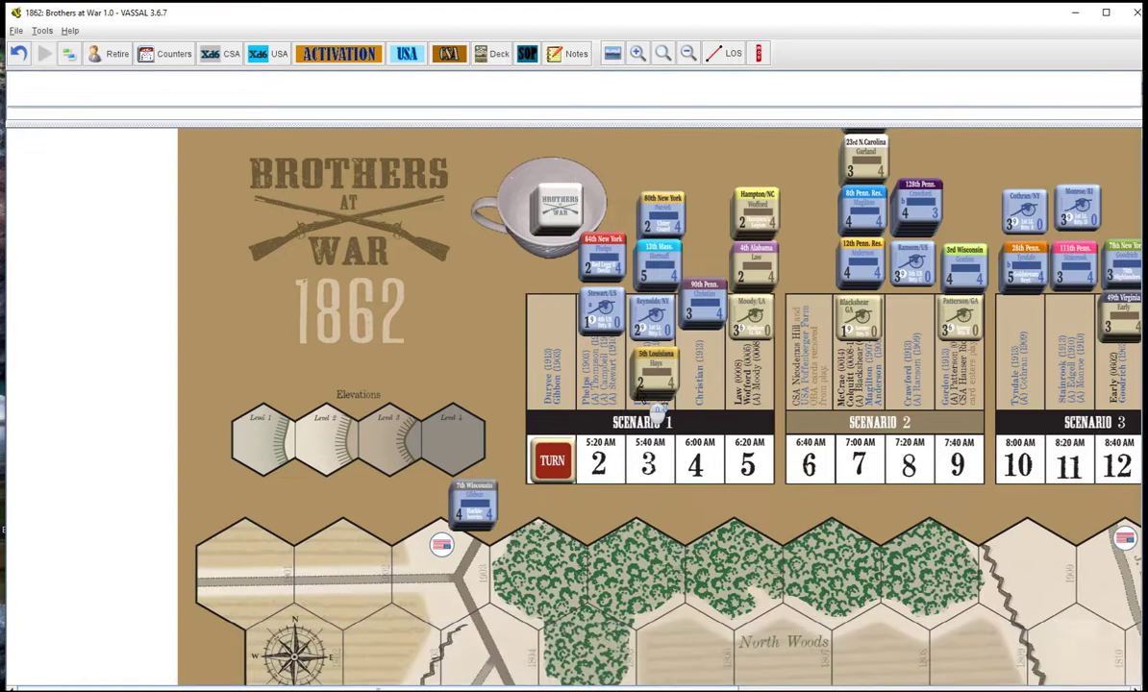
scroll(639, 394, "down", 8)
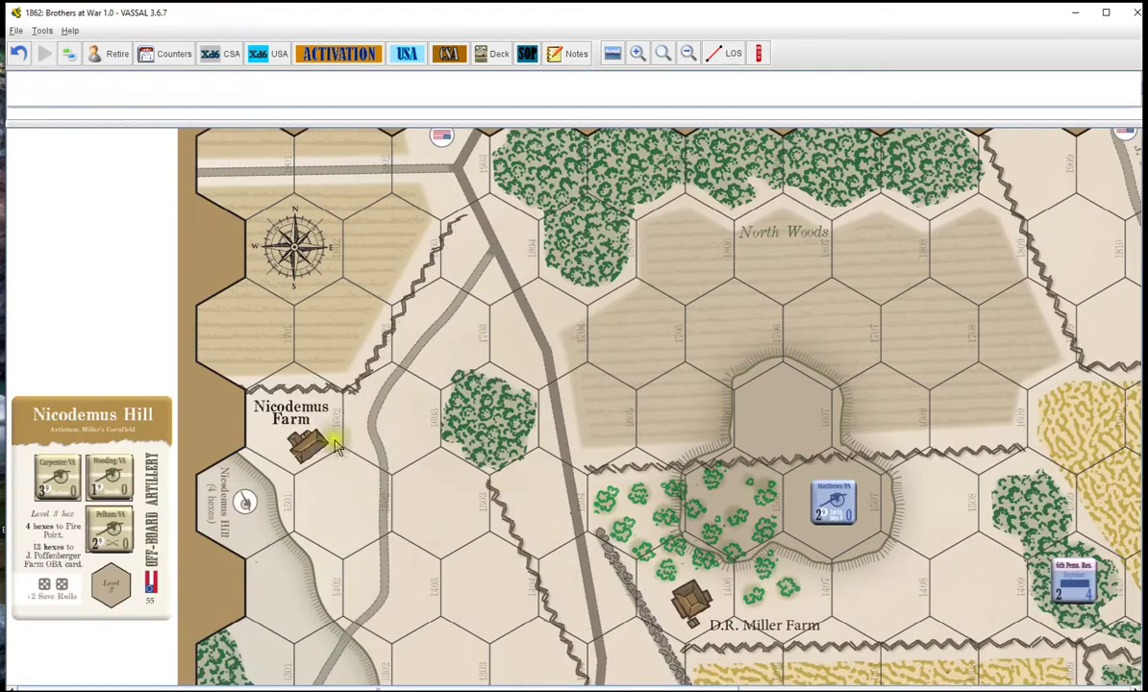
right_click(149, 438)
left_click(191, 496)
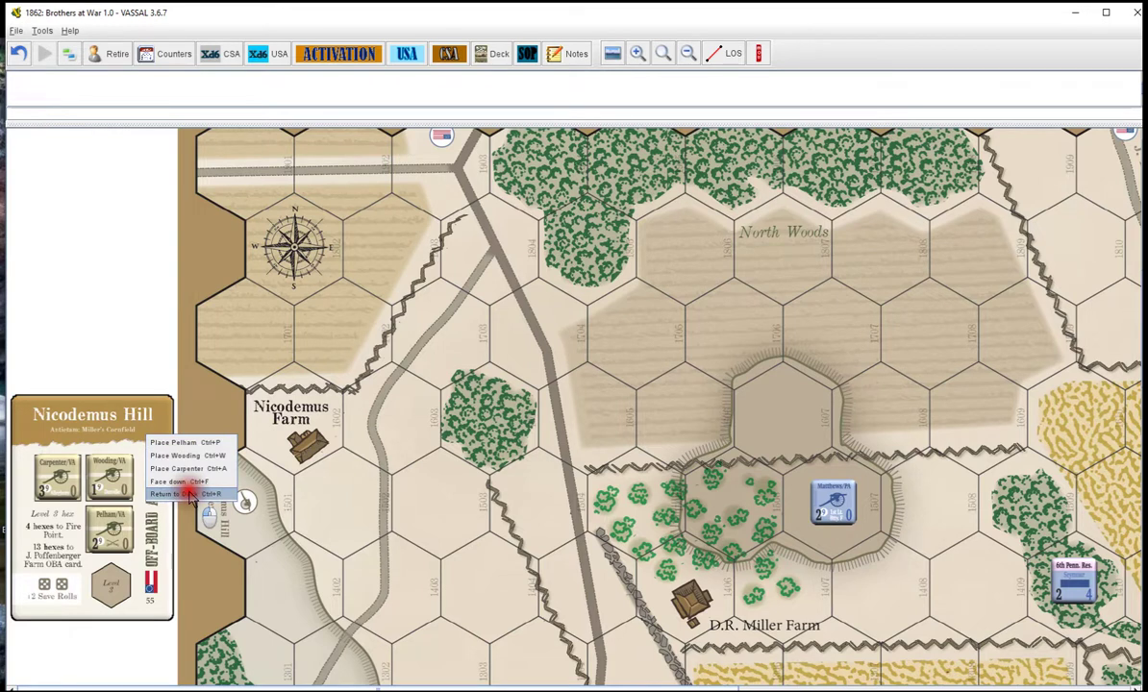
- Box-select the three leftover artillery counters and delete them
left_click_drag(44, 397, 142, 561)
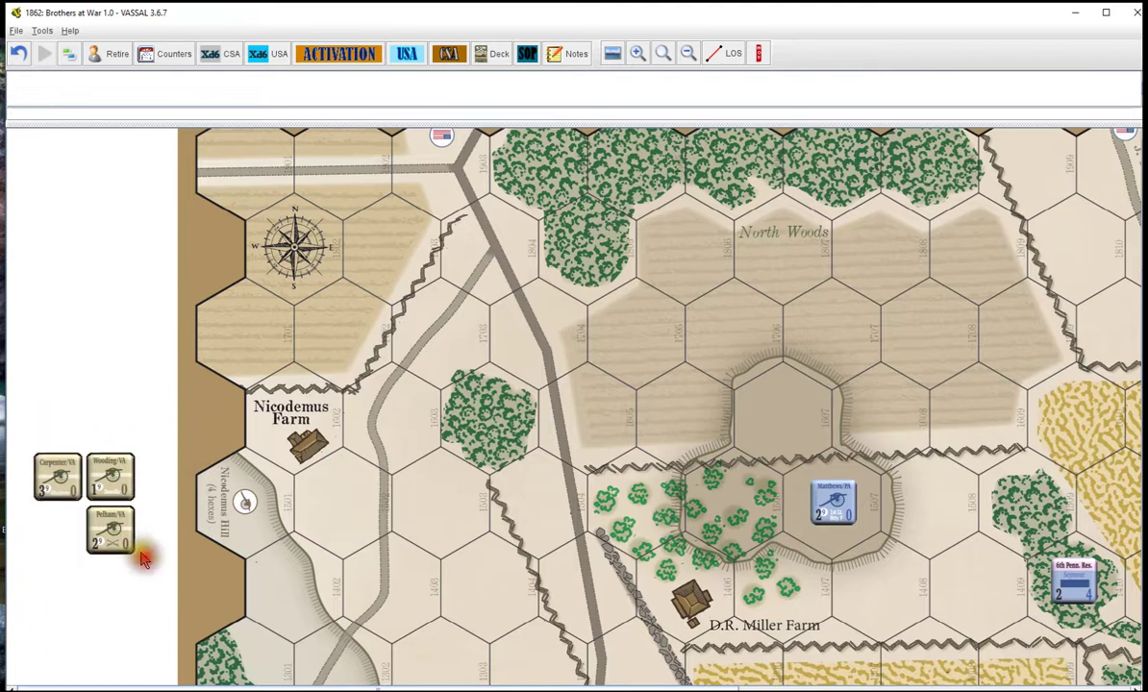
right_click(102, 477)
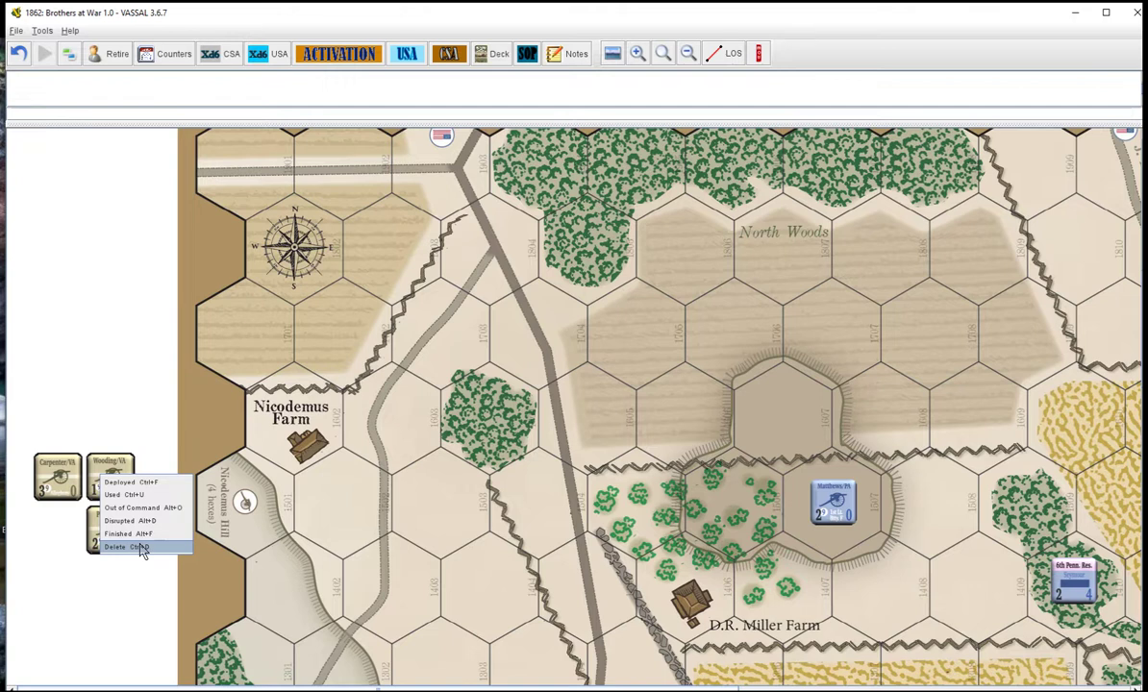
left_click(142, 547)
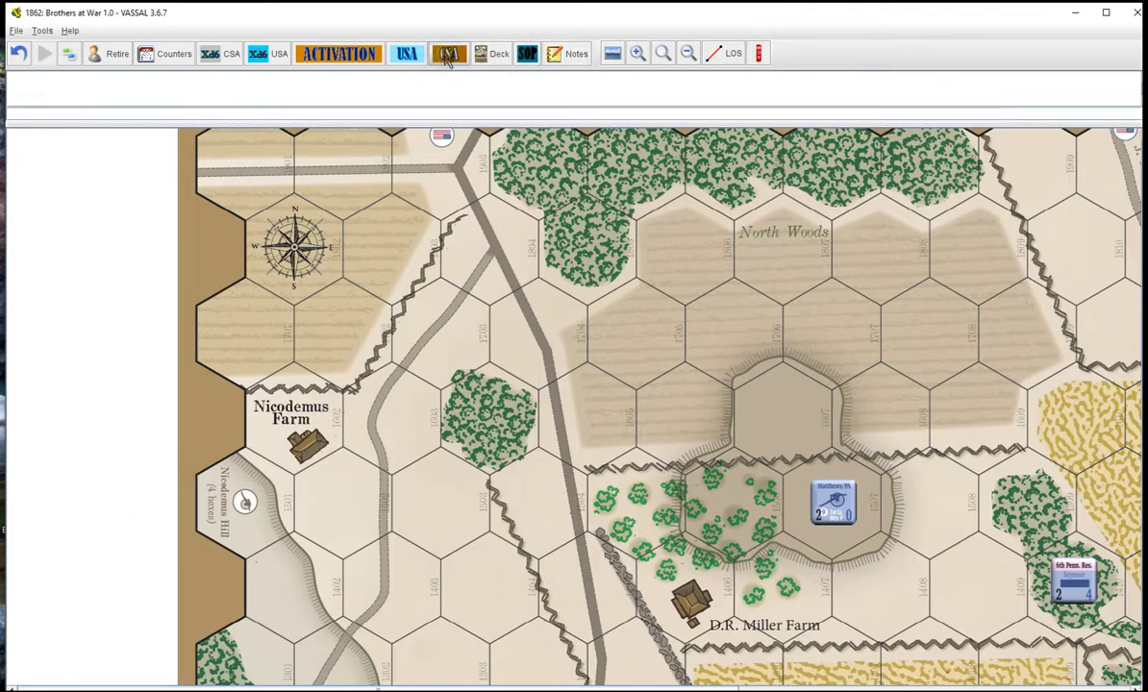
- Draw Nicodemus Hill from the Confederate Hand and place it on the map beside the hill
left_click(448, 56)
left_click(466, 46)
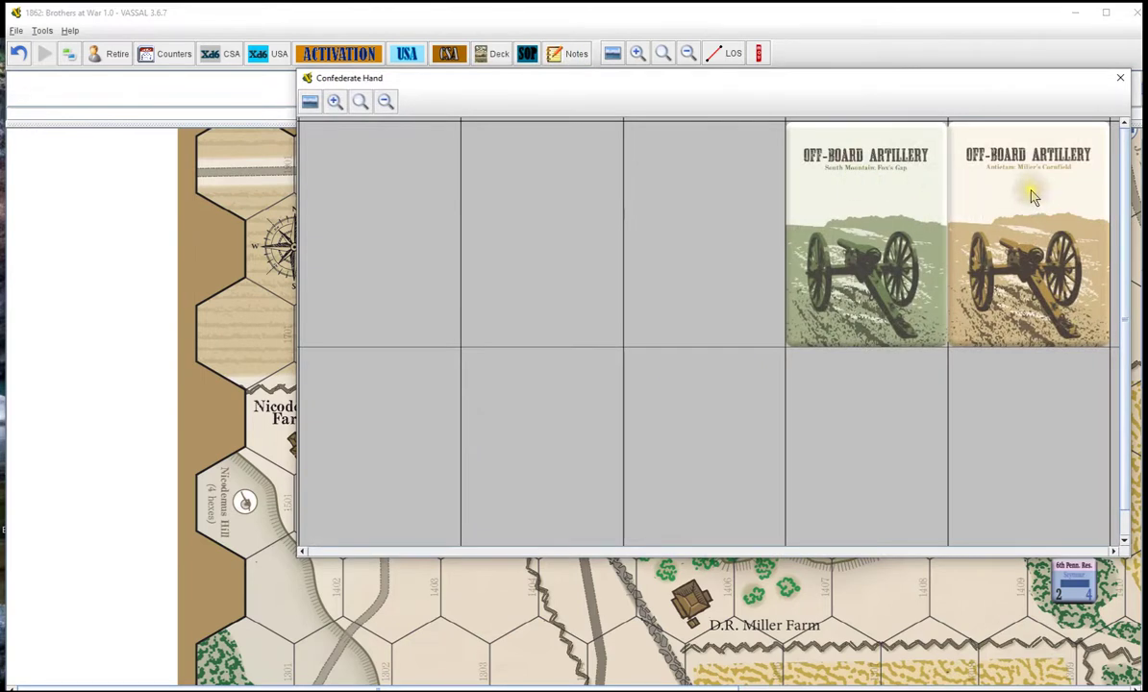
mouse_move(1033, 197)
left_mouse_down()
mouse_move(528, 374)
mouse_move(159, 435)
mouse_move(666, 158)
mouse_move(1031, 211)
left_mouse_up()
left_click(541, 297)
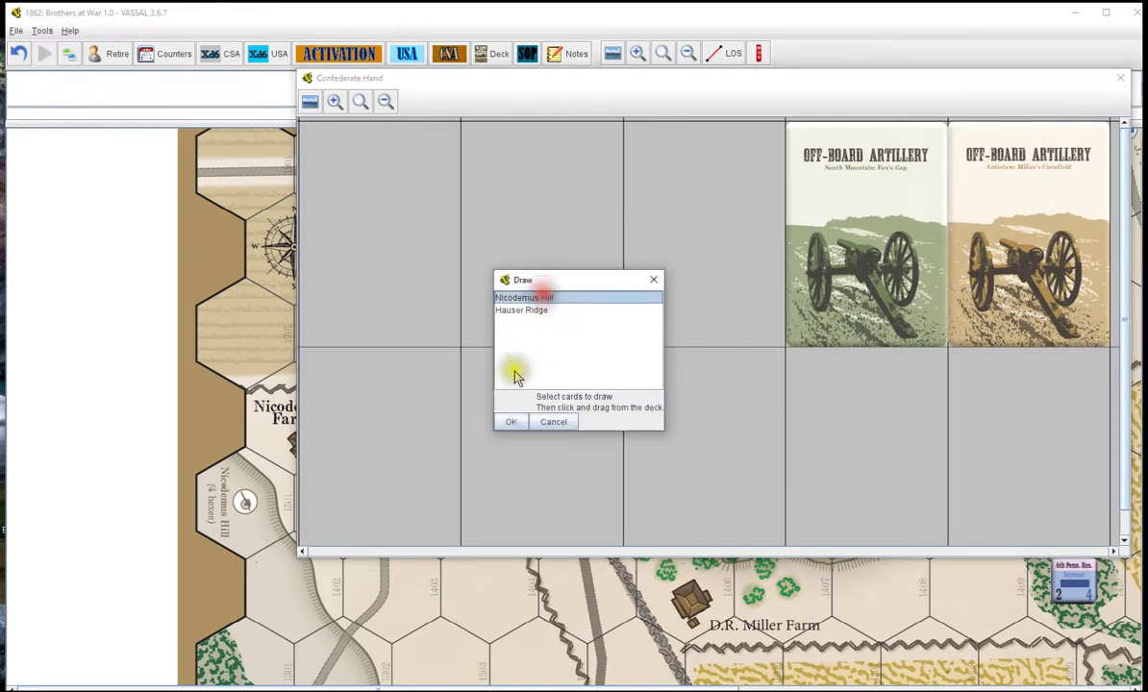
left_click(511, 423)
mouse_move(957, 188)
left_mouse_down()
mouse_move(333, 392)
mouse_move(90, 494)
left_mouse_up()
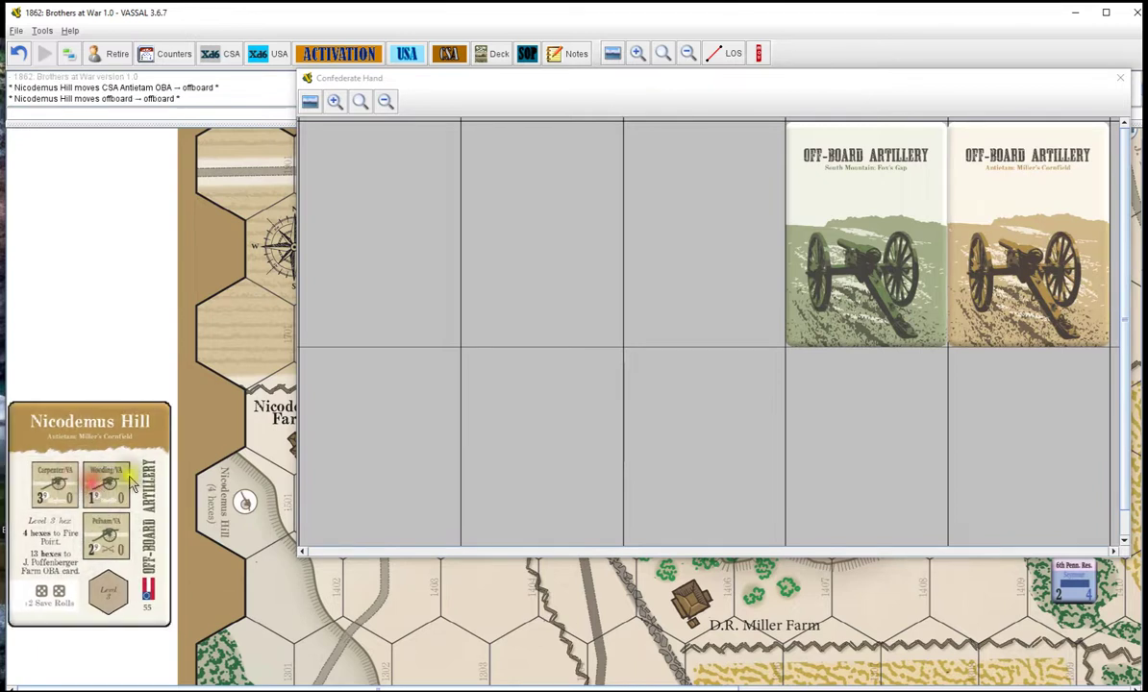
left_click(1121, 77)
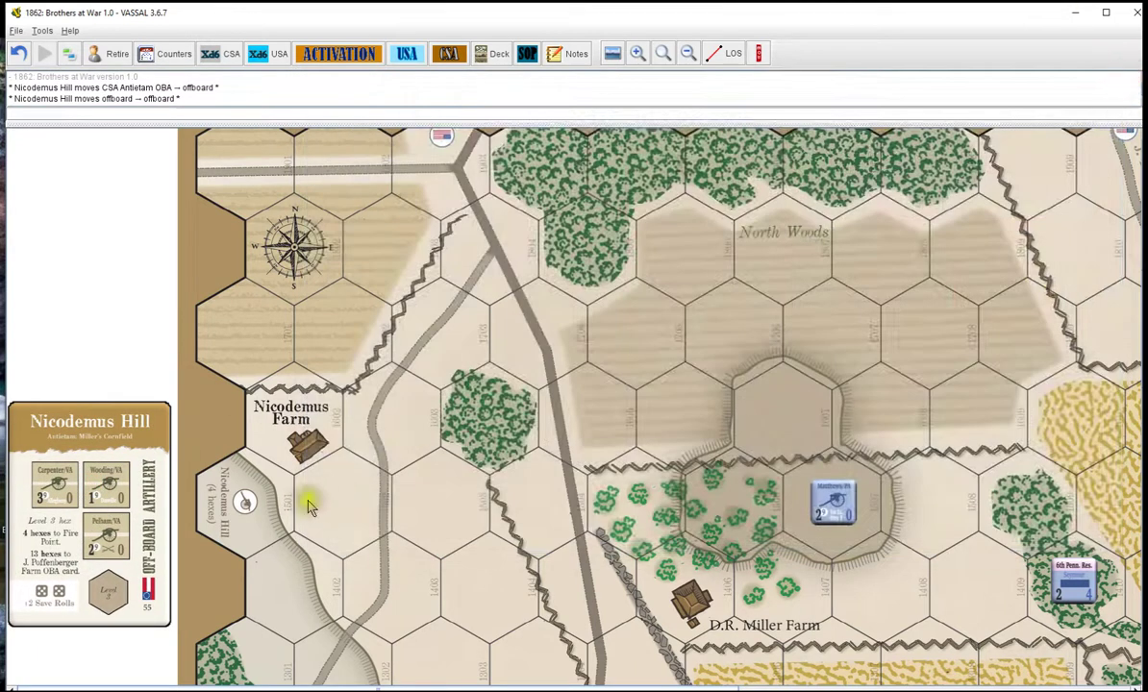
right_click(114, 489)
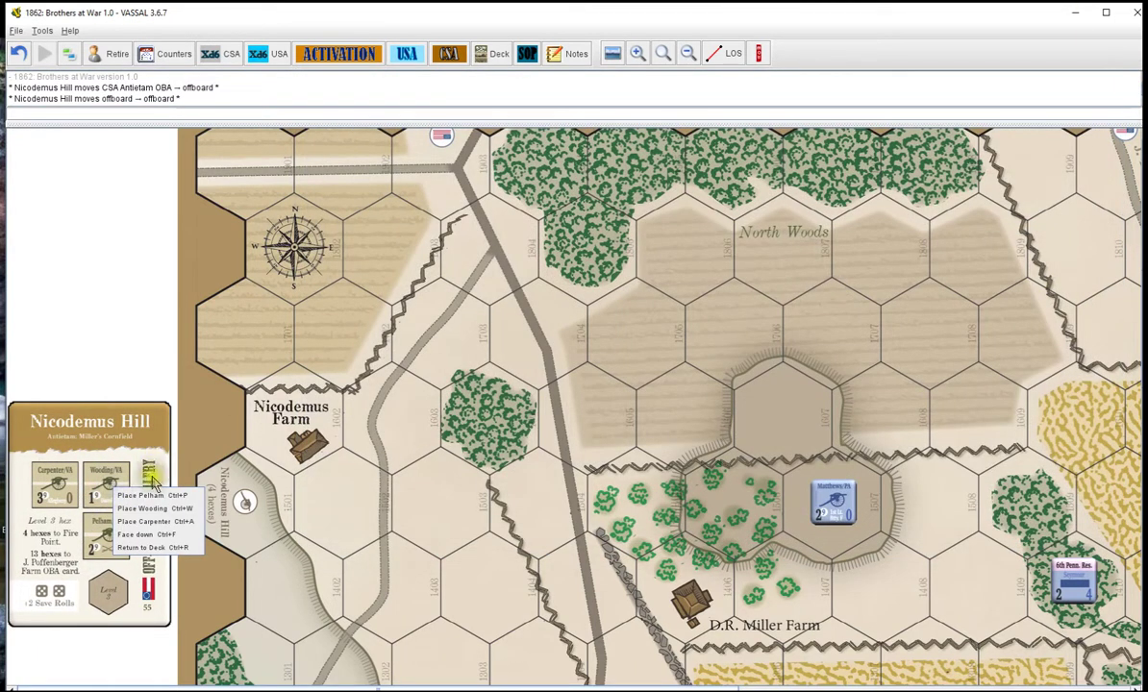
left_click(134, 494)
right_click(134, 463)
left_click(142, 468)
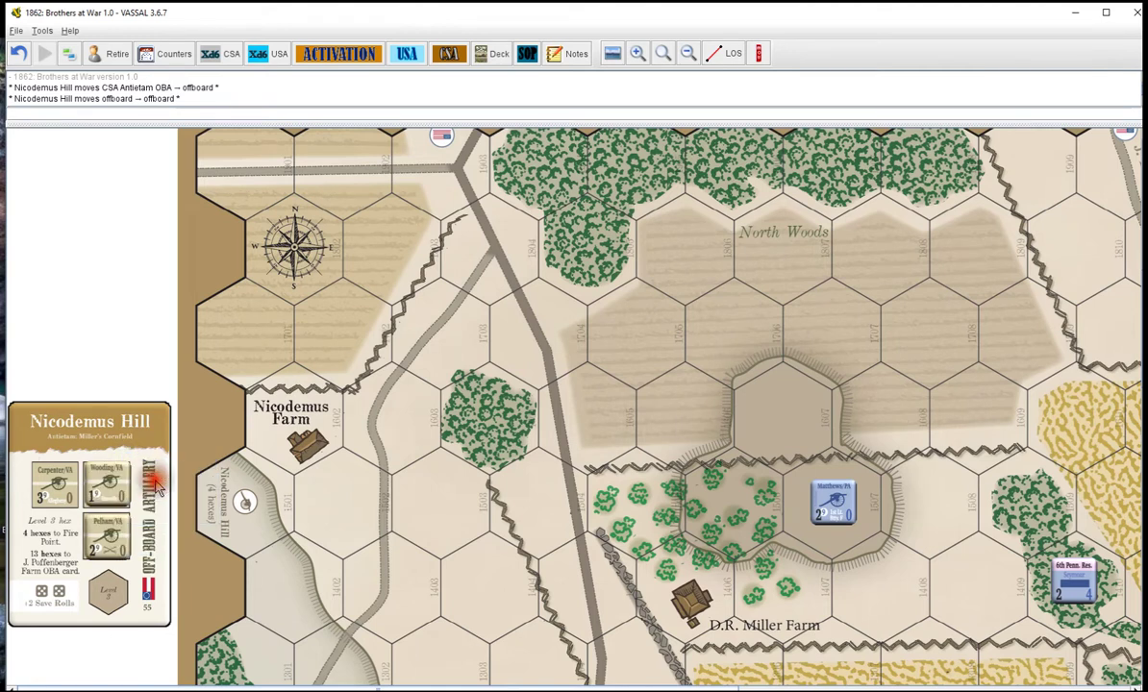
right_click(144, 465)
left_click(176, 471)
left_click(101, 300)
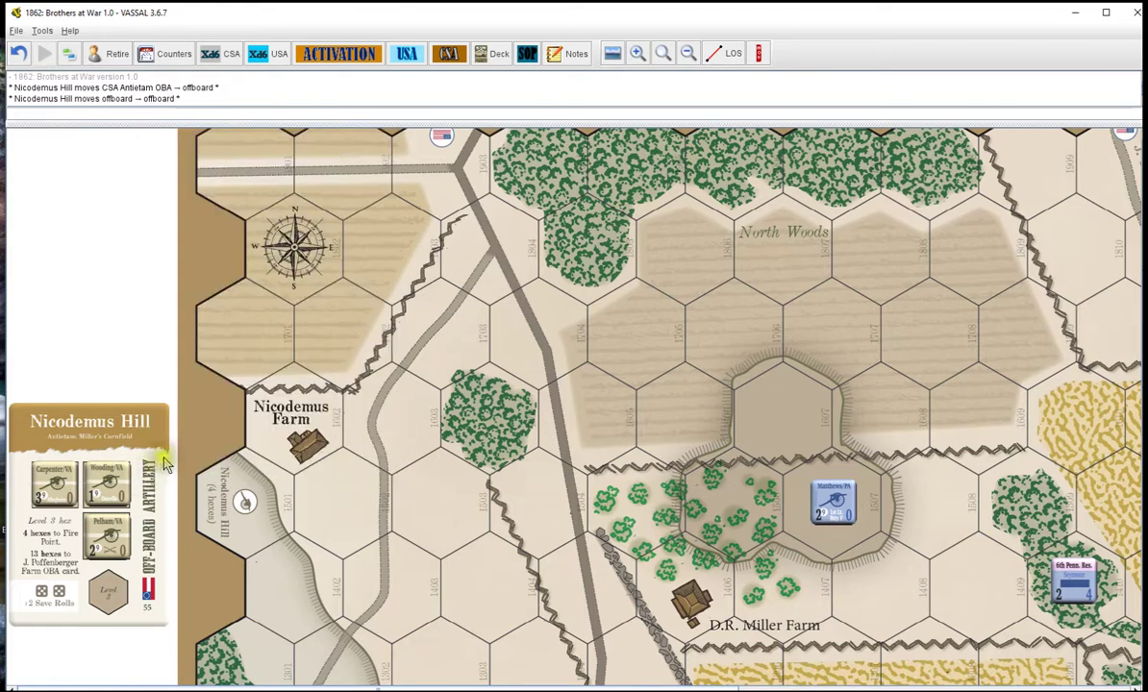
left_click(120, 353)
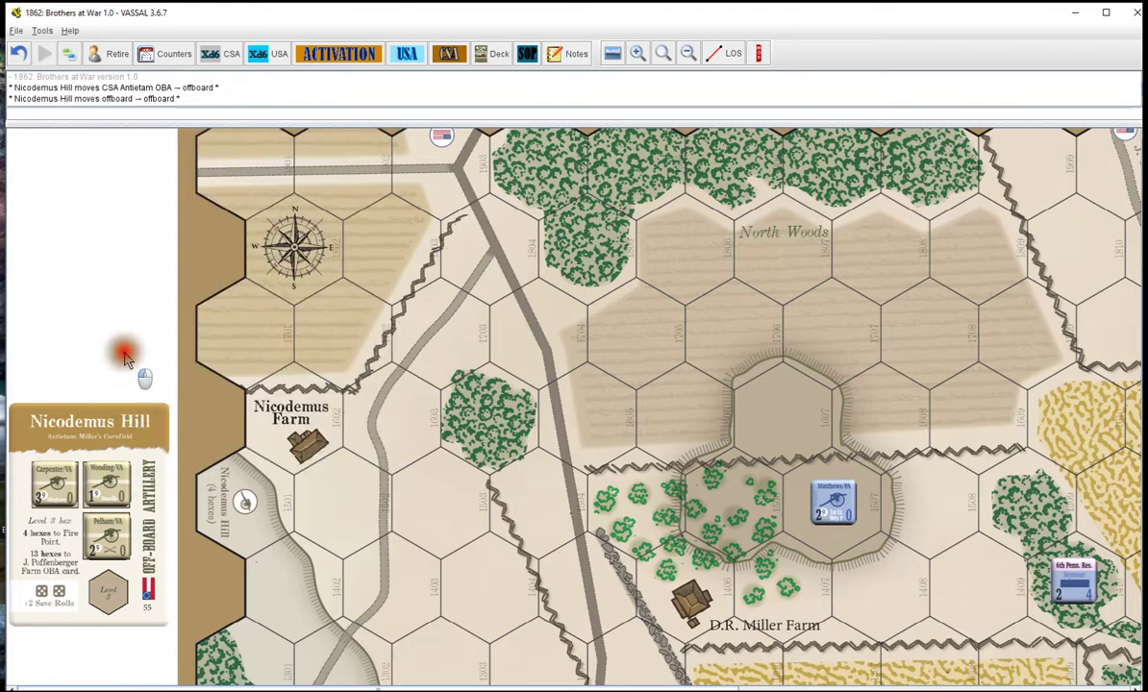
right_click(62, 485)
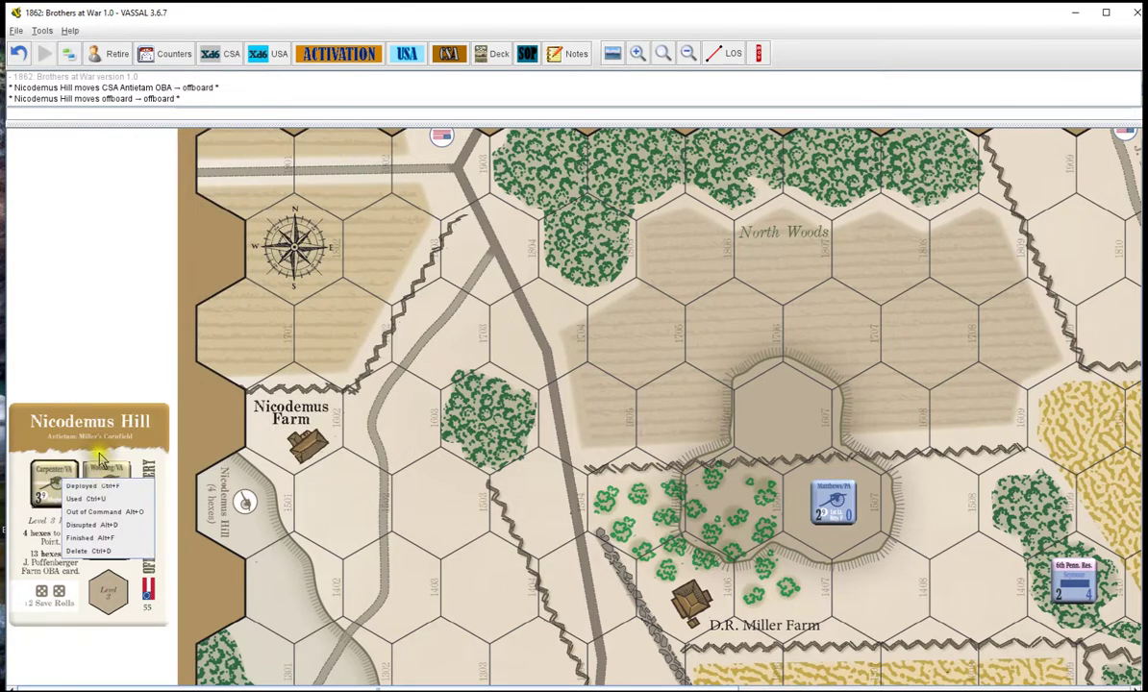
left_click(87, 346)
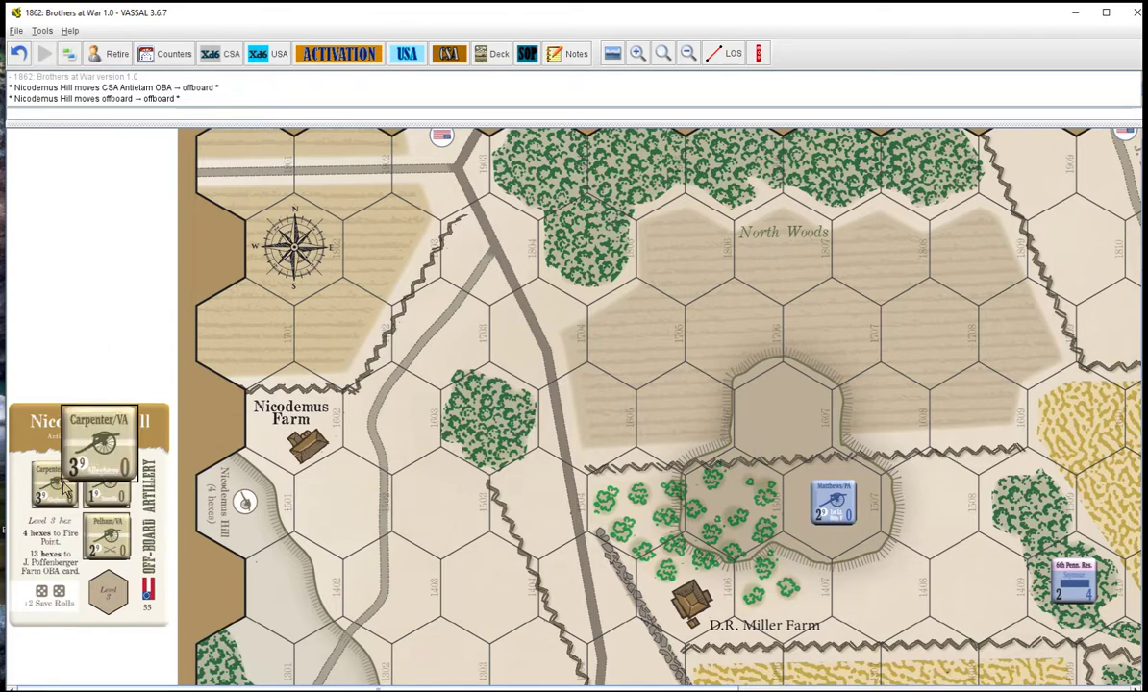
left_click(66, 488)
right_click(64, 489)
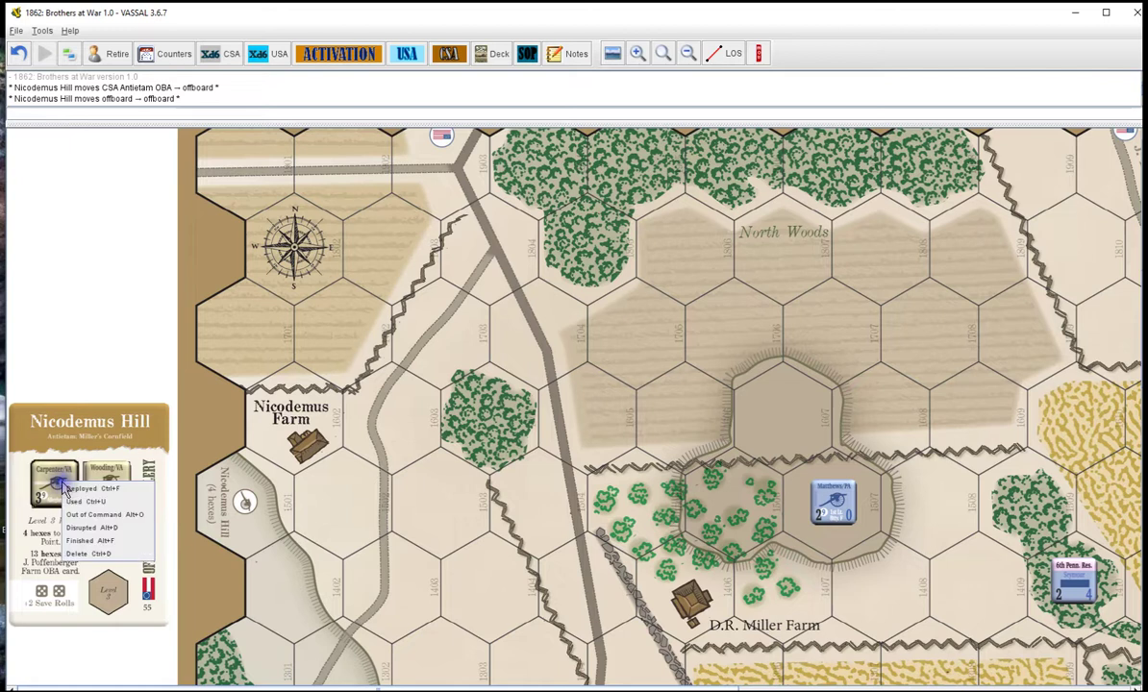
left_click(61, 485)
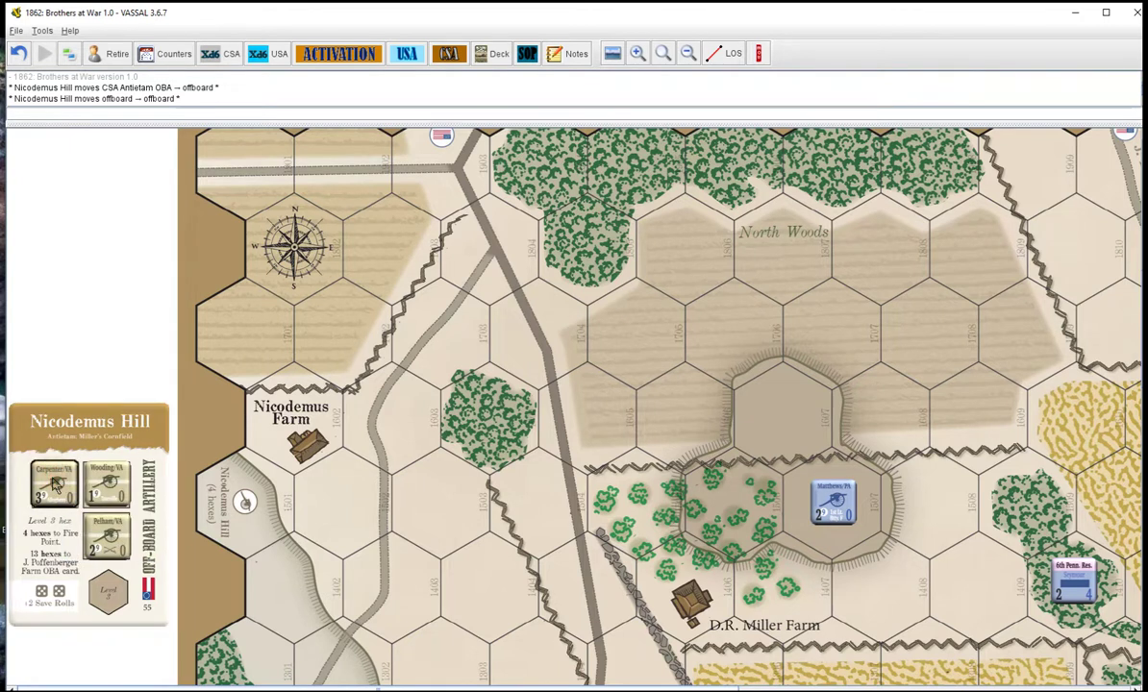
right_click(58, 484)
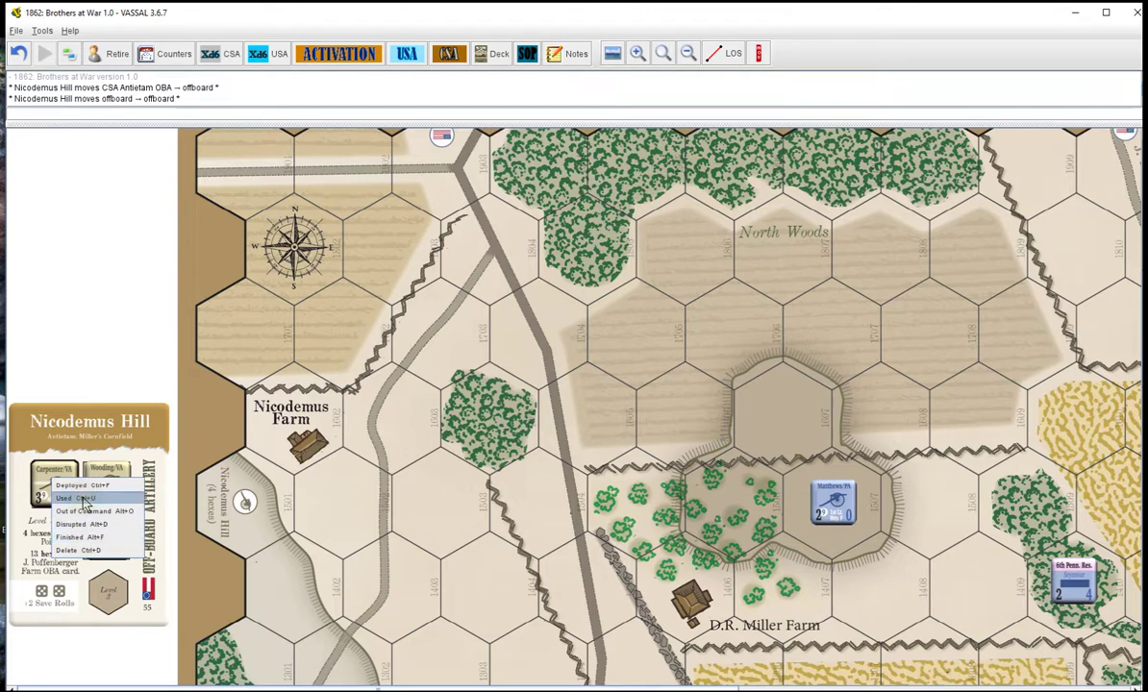
left_click(85, 506)
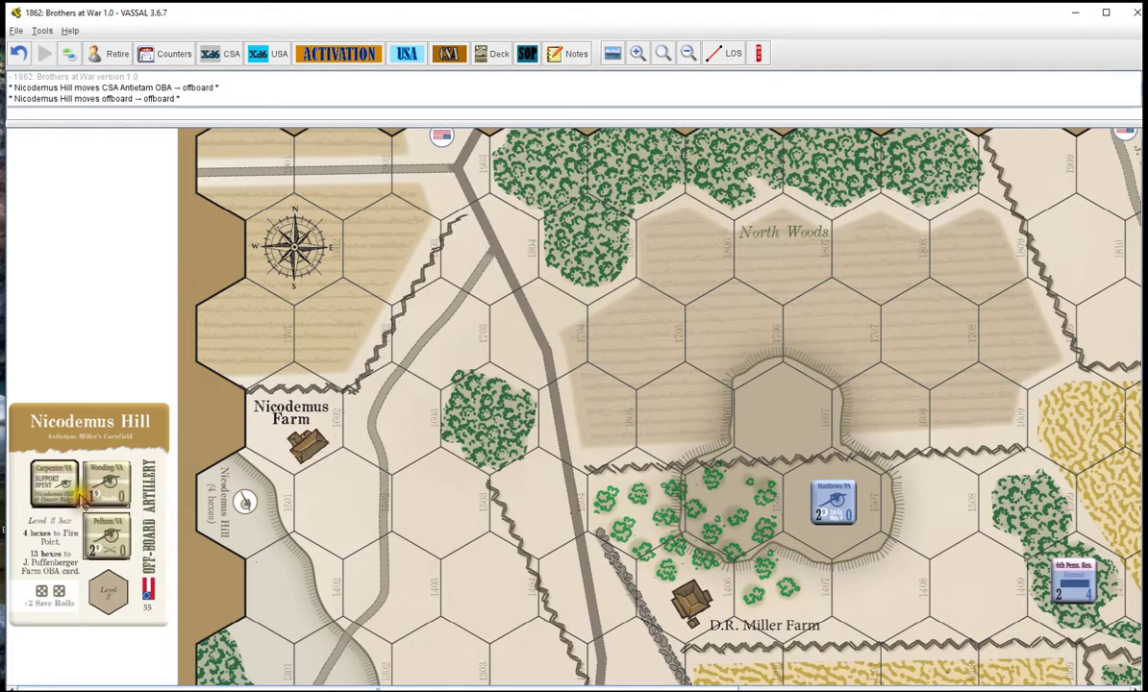
right_click(59, 487)
left_click(67, 493)
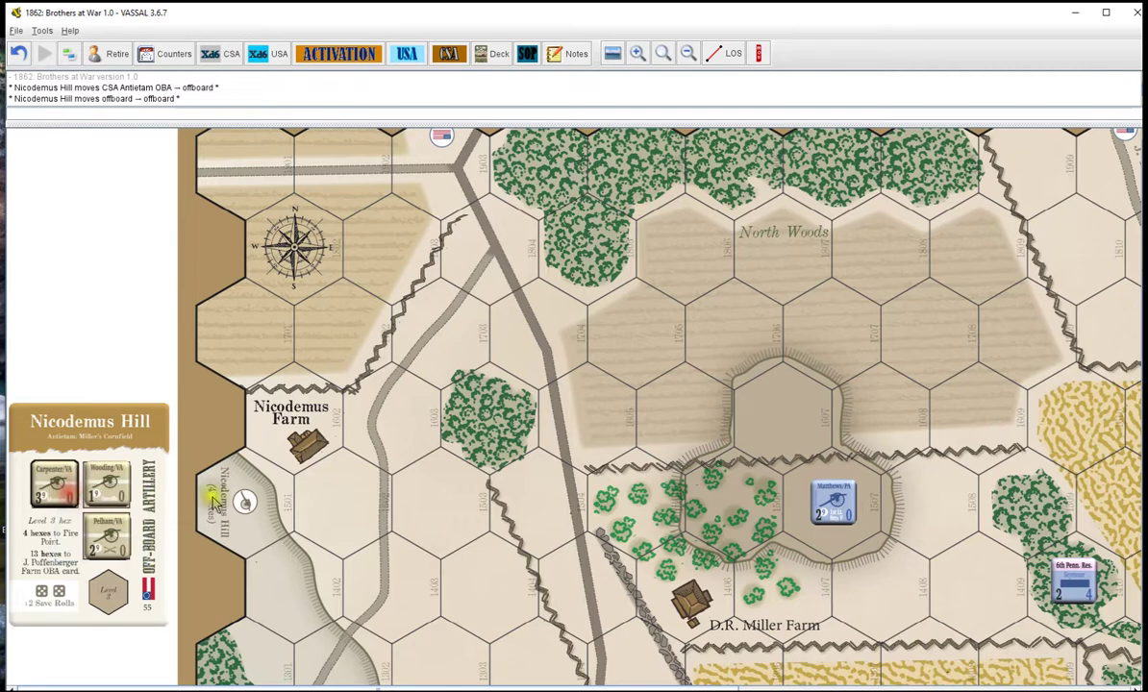
right_click(837, 515)
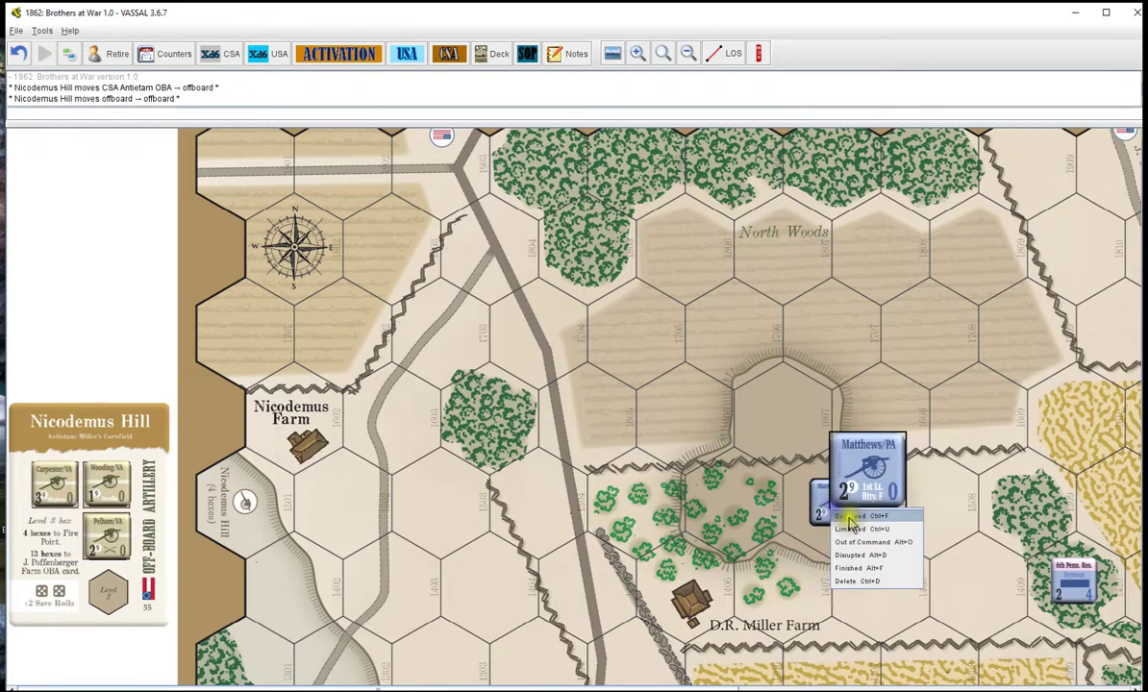
left_click(863, 527)
right_click(837, 512)
left_click(863, 530)
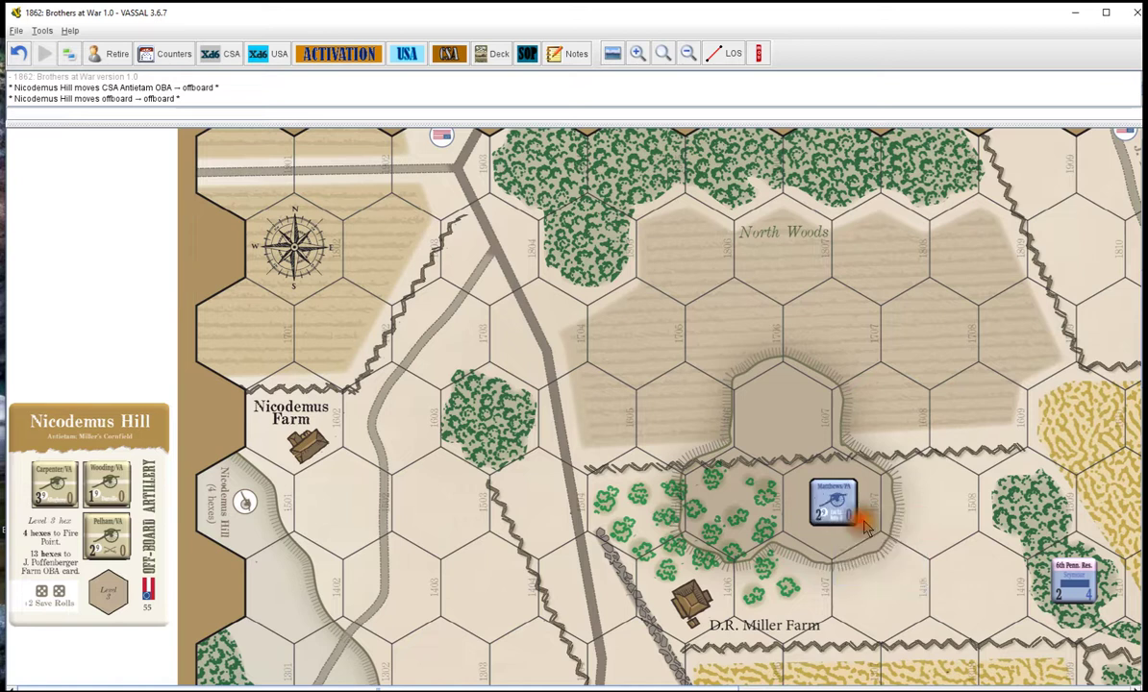
right_click(839, 507)
left_click(870, 540)
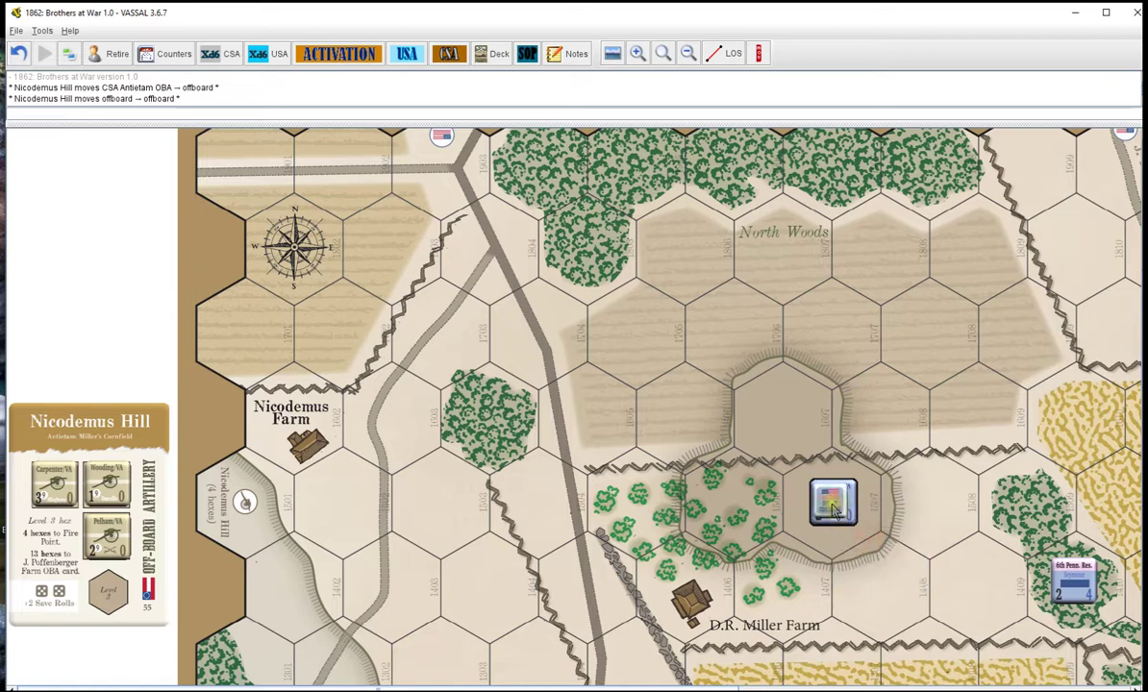
left_click_drag(844, 519, 708, 462)
right_click(816, 497)
left_click(863, 544)
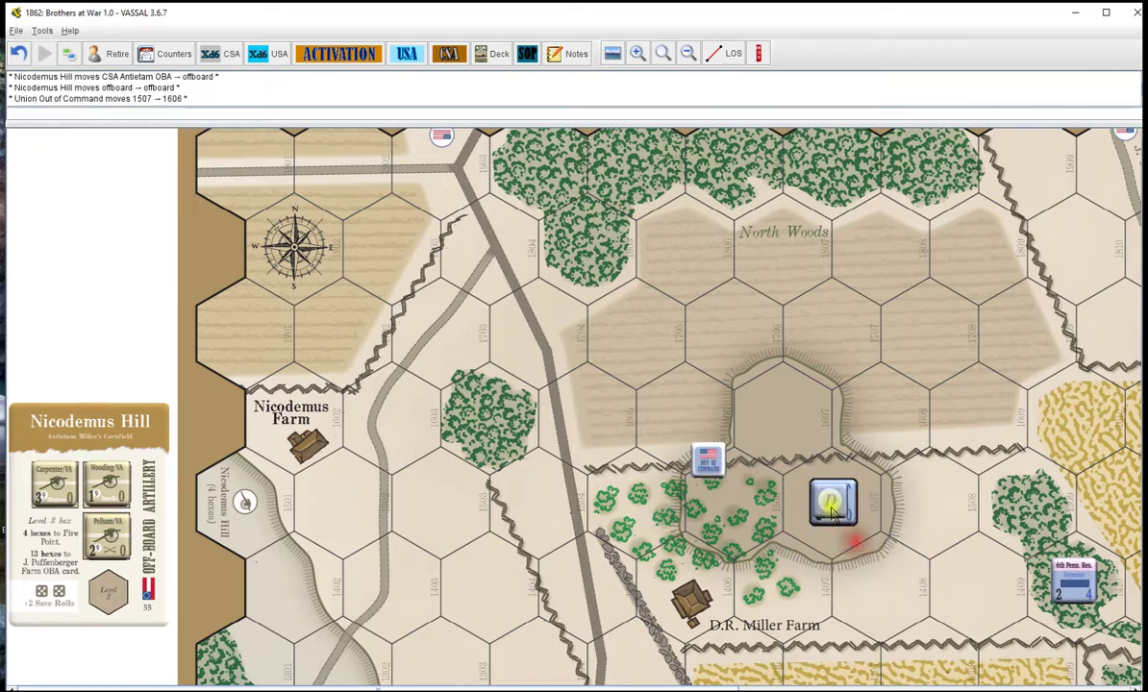
left_click_drag(837, 508, 685, 498)
right_click(835, 501)
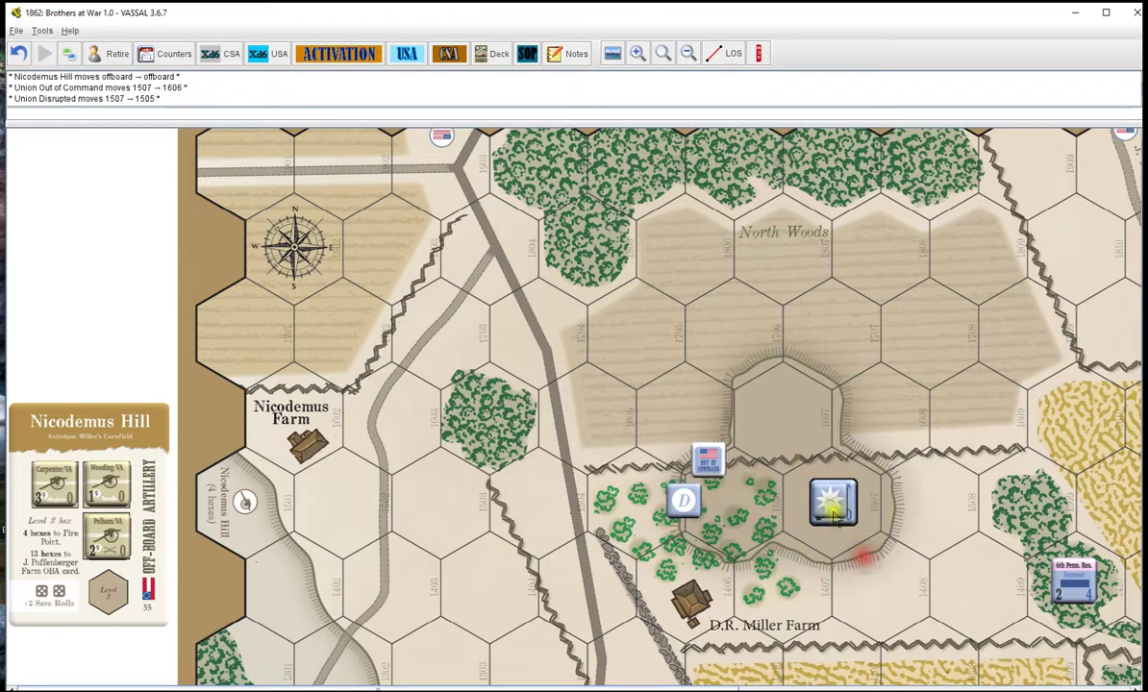
left_click_drag(833, 504, 709, 544)
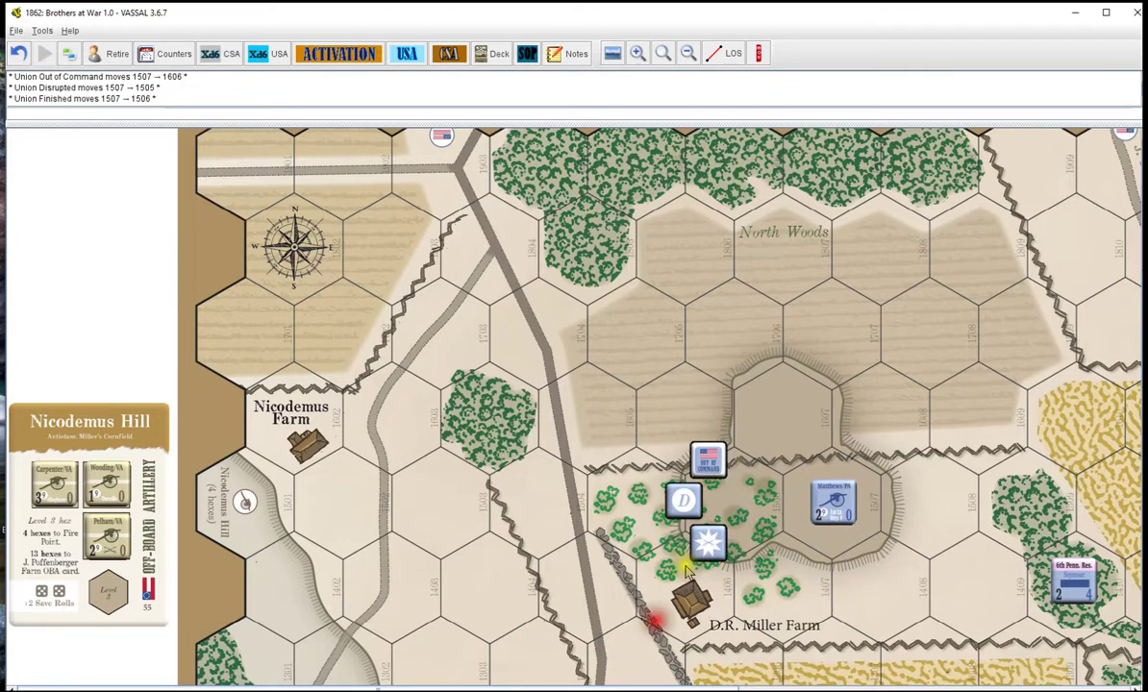
left_click(684, 500)
key("Delete")
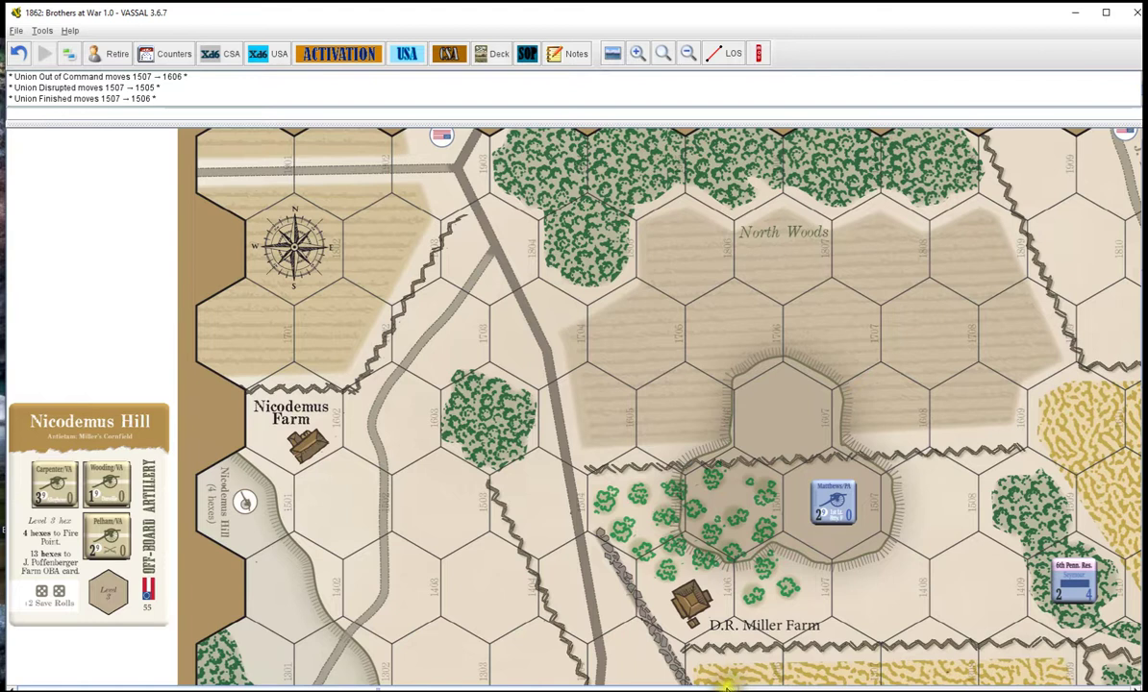
left_click_drag(727, 684, 781, 679)
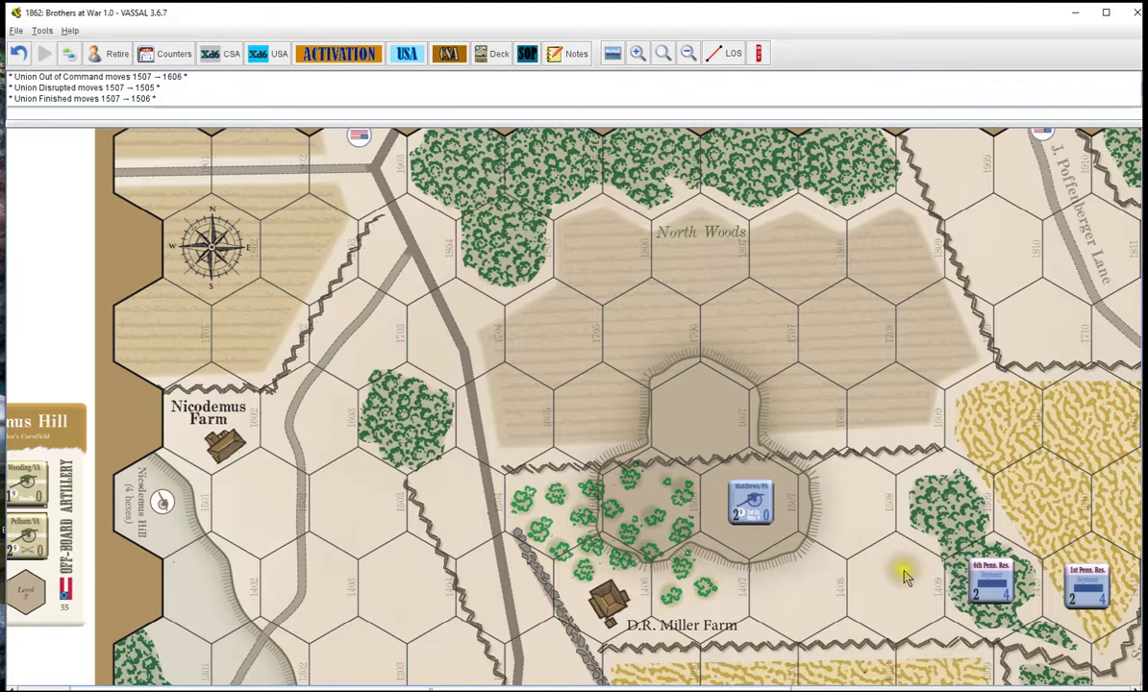
scroll(854, 535, "up", 8)
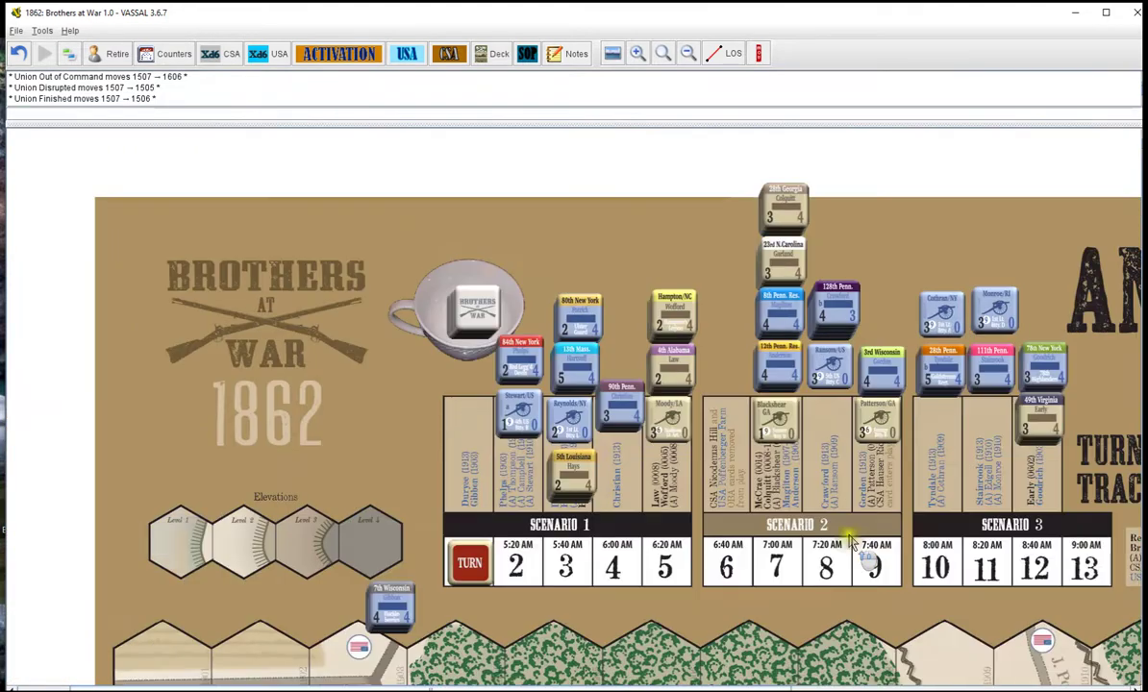
scroll(817, 537, "down", 3)
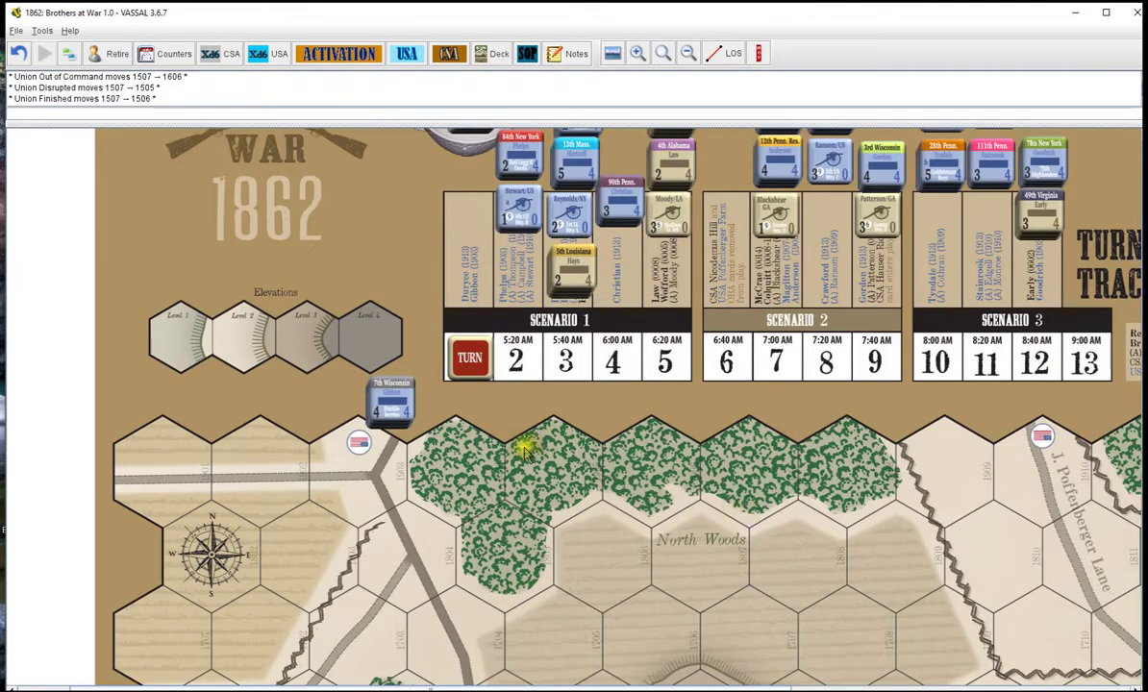
scroll(522, 452, "down", 6)
right_click(993, 481)
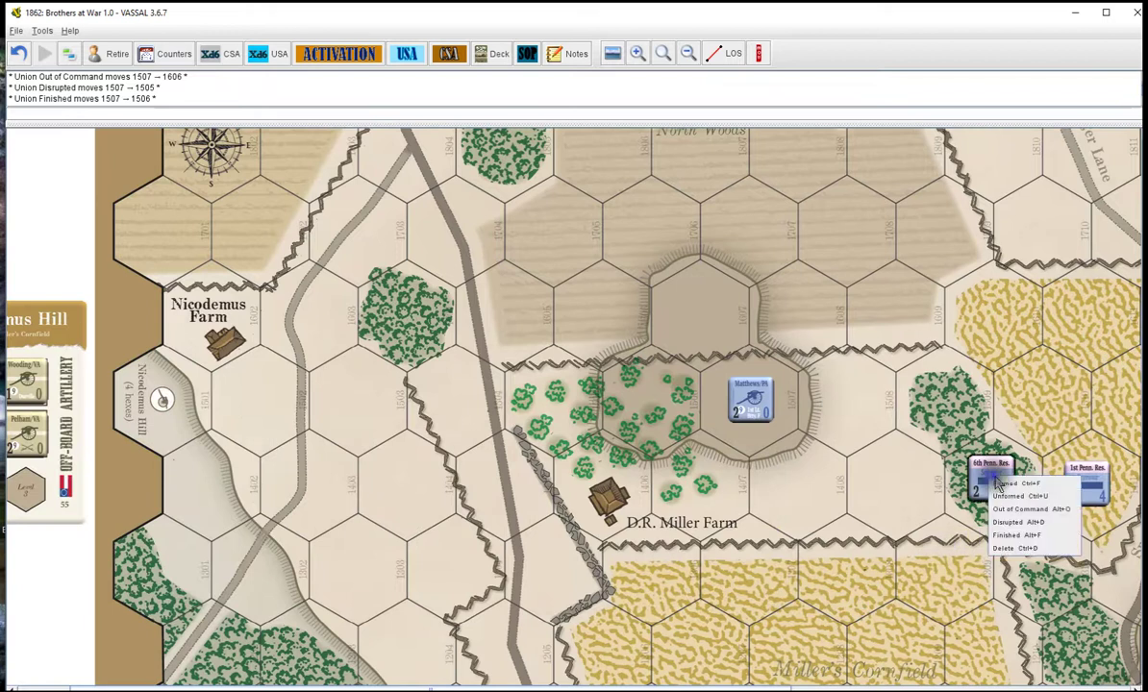
left_click(1012, 484)
right_click(1015, 488)
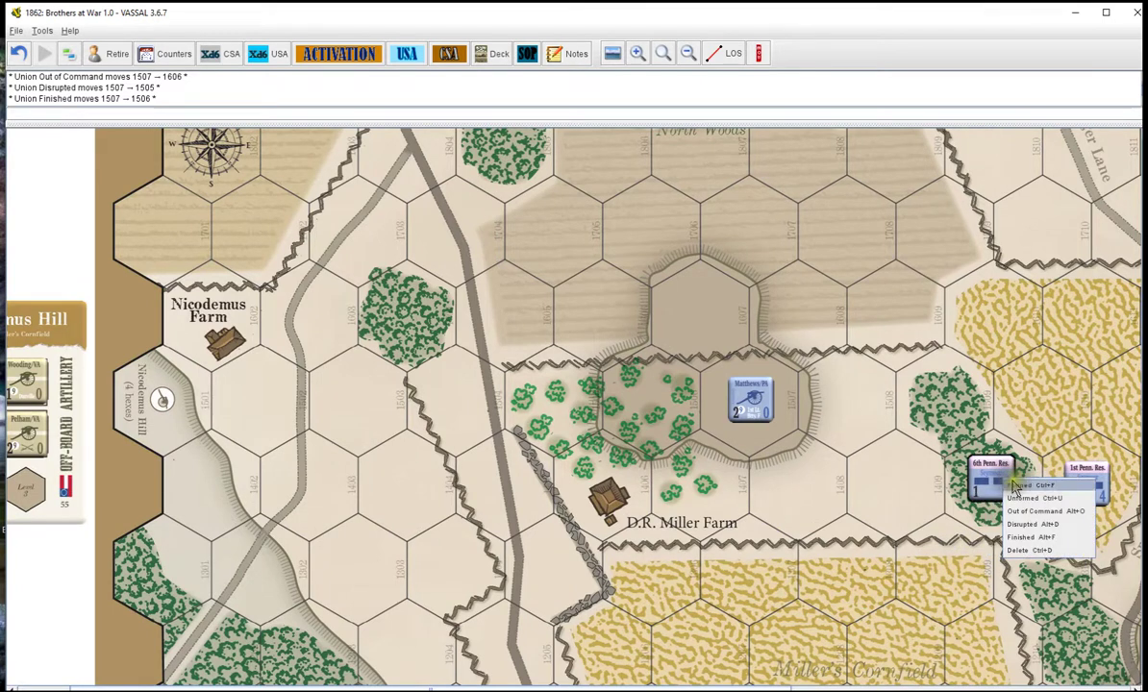
left_click(1015, 486)
right_click(1010, 496)
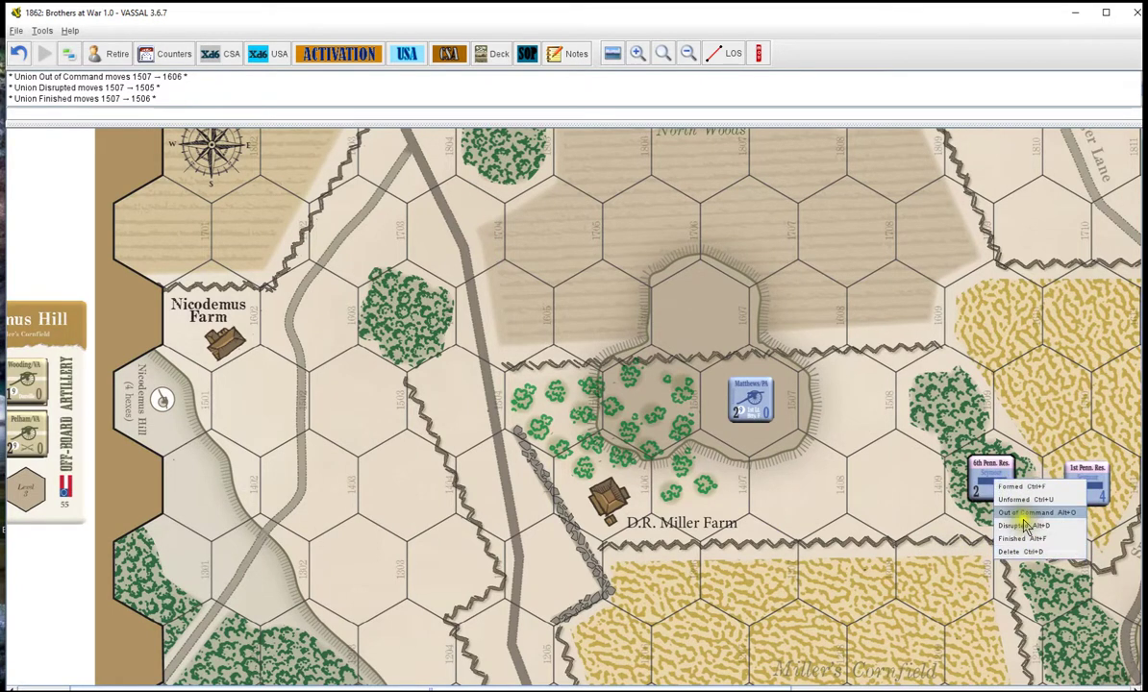
left_click(1021, 515)
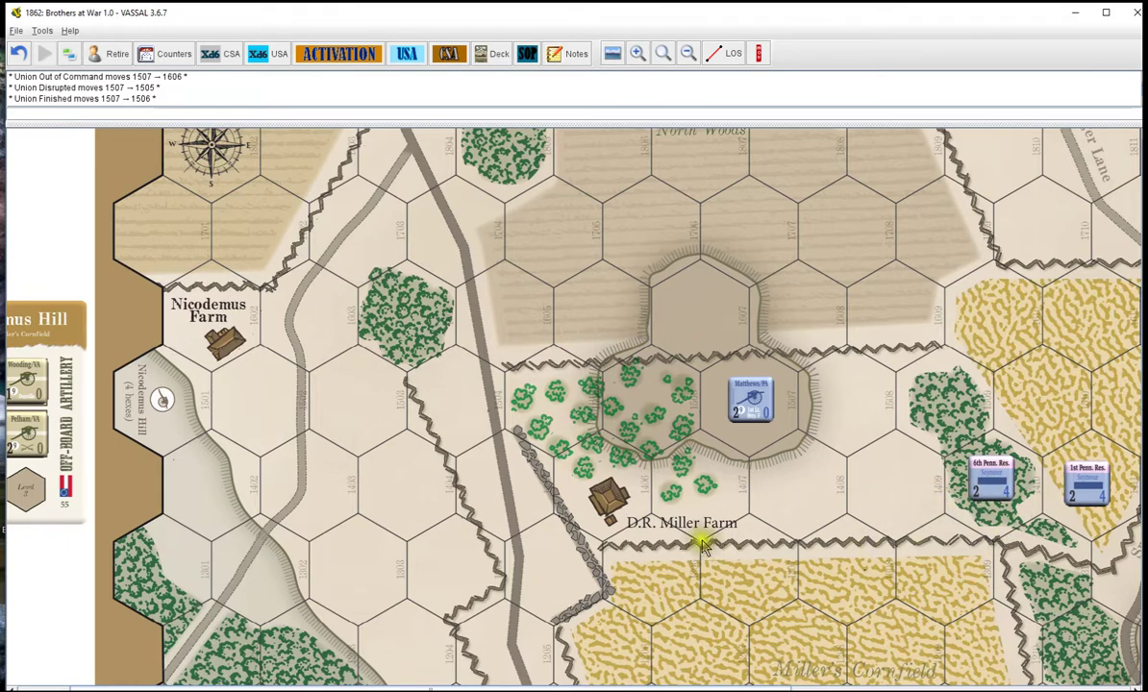
scroll(839, 524, "up", 5)
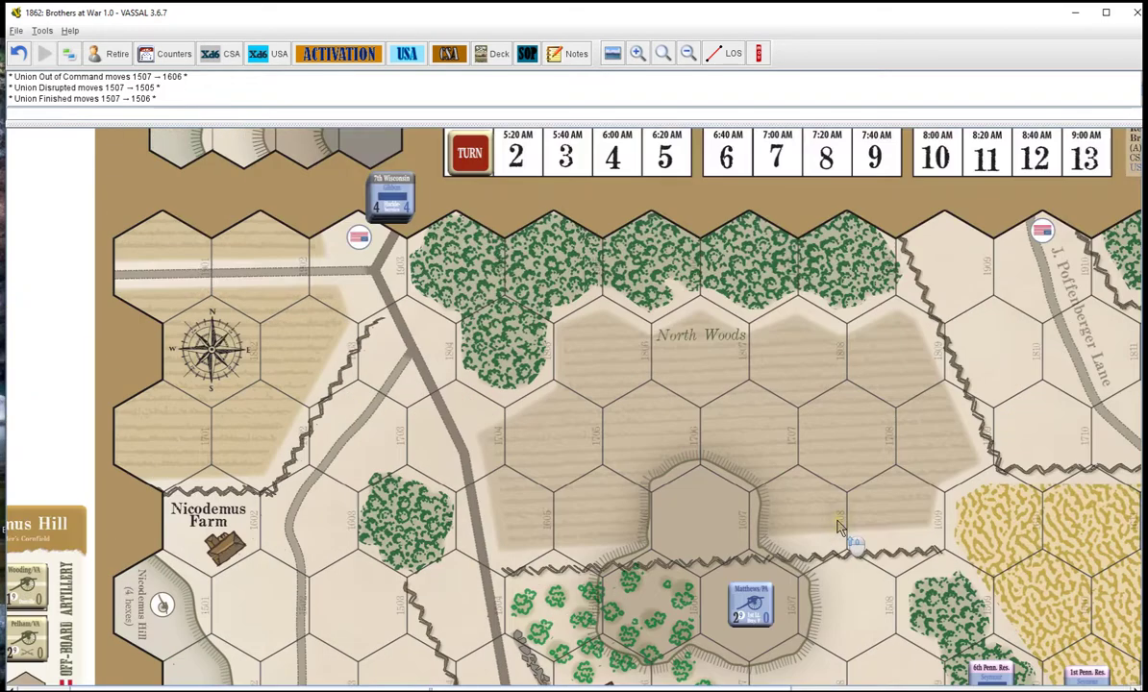
scroll(829, 508, "up", 3)
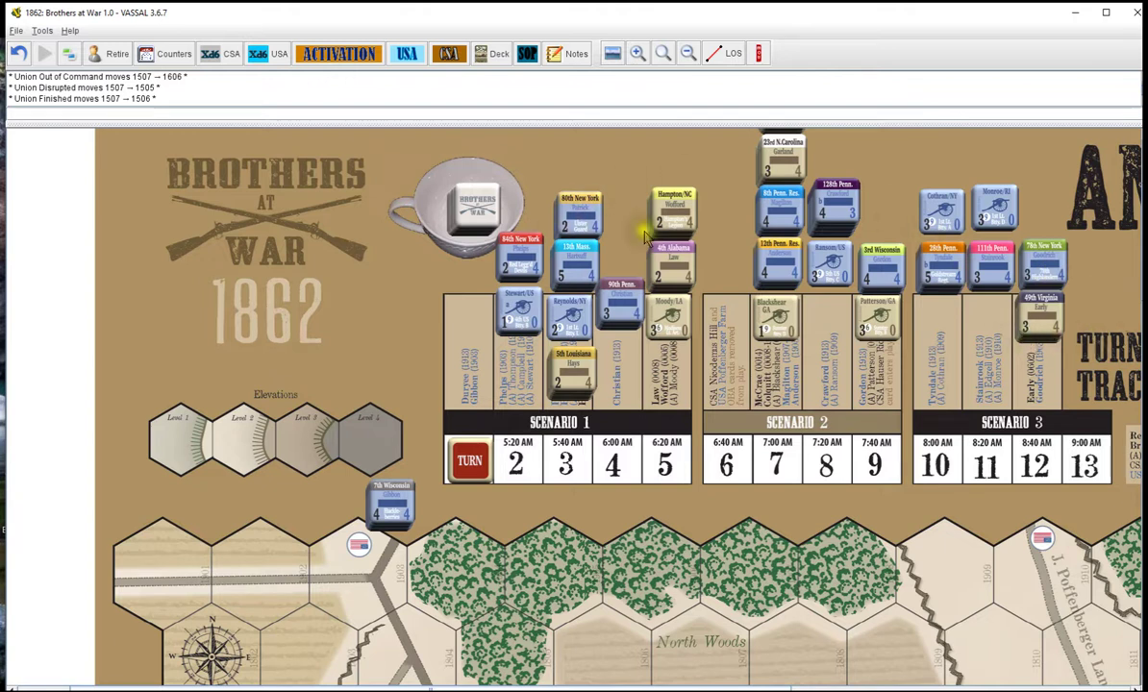
scroll(646, 236, "up", 2)
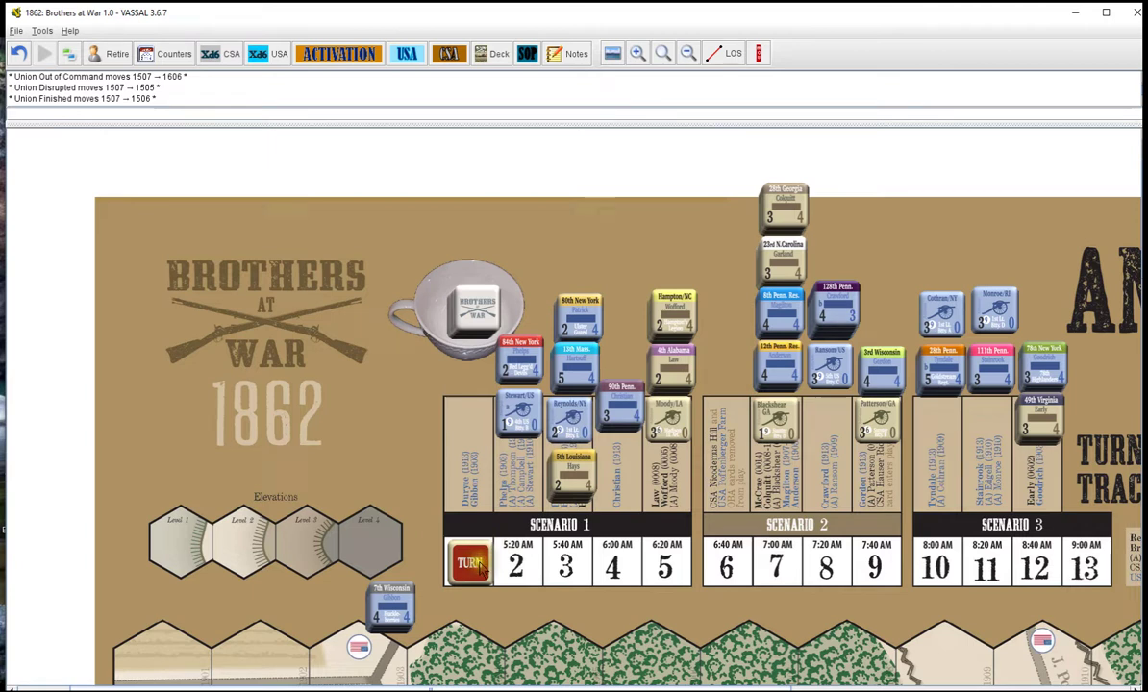
left_click_drag(471, 565, 517, 566)
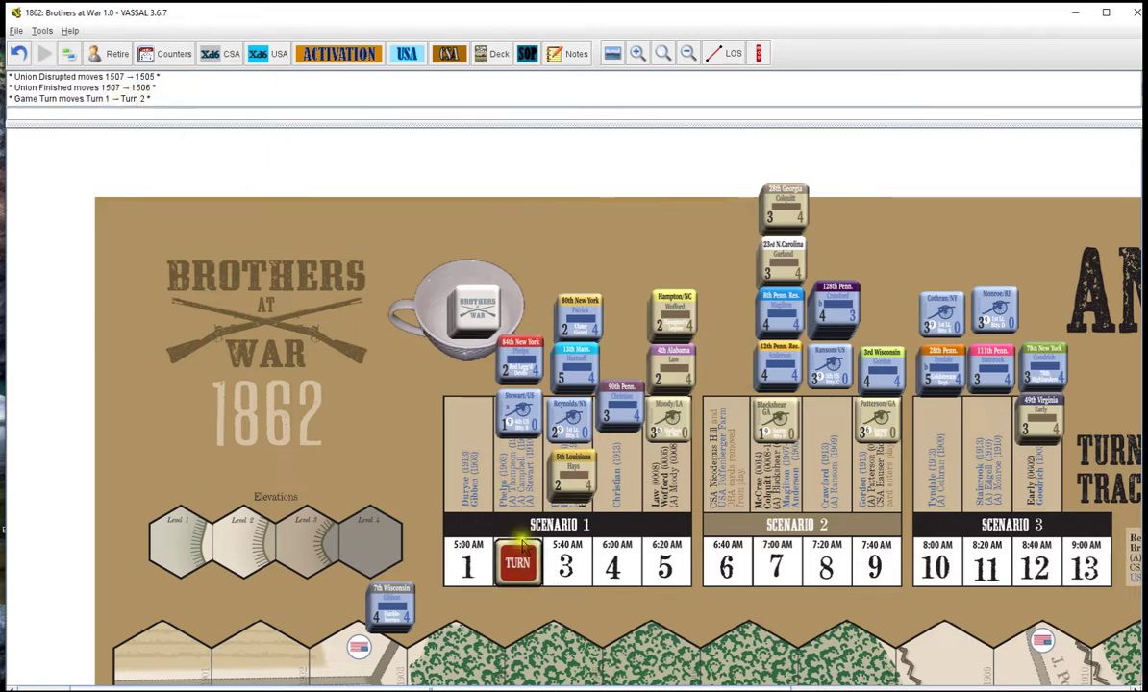
mouse_move(517, 564)
left_mouse_down()
mouse_move(673, 569)
mouse_move(471, 566)
left_mouse_up()
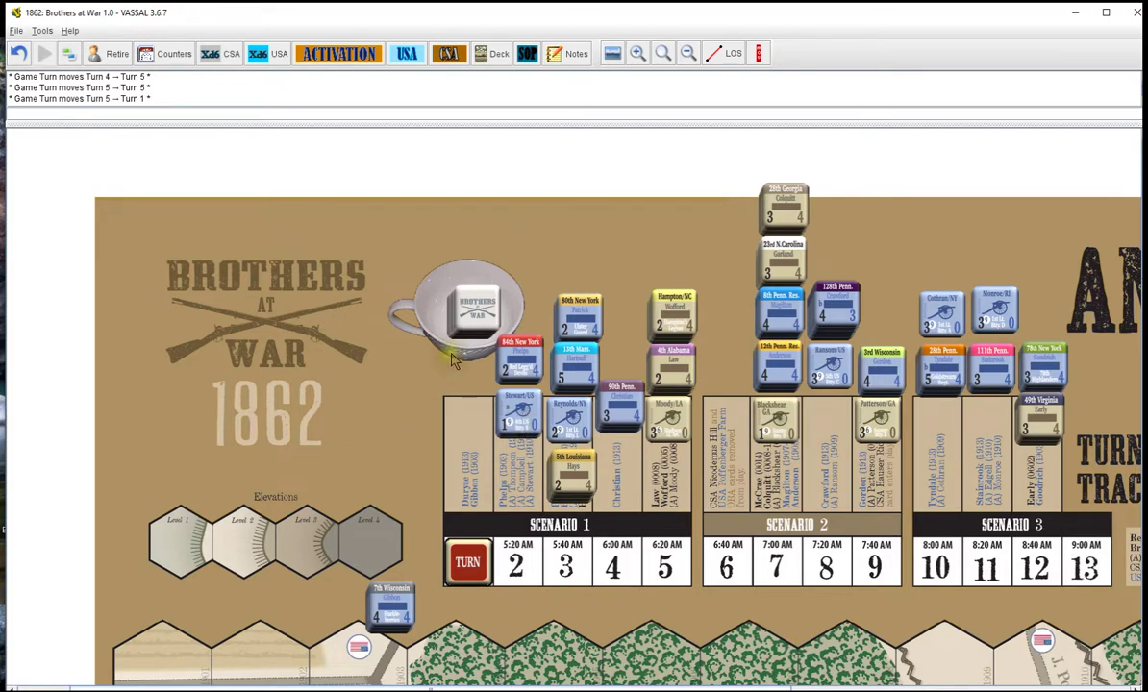
scroll(787, 399, "down", 15)
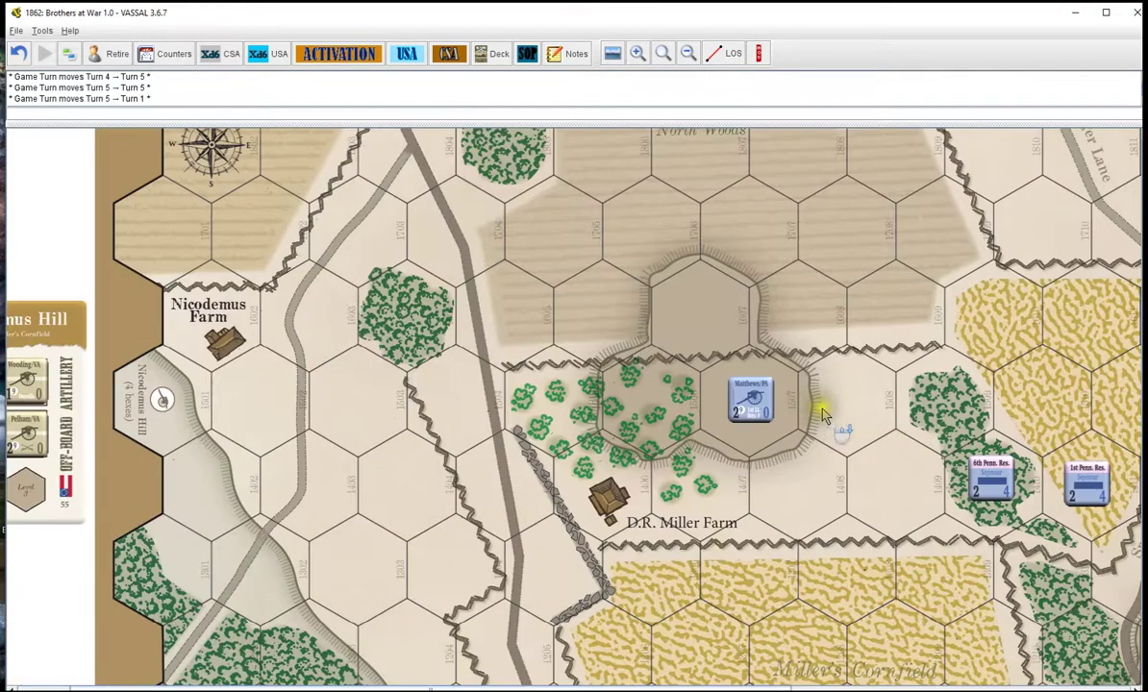
- Scroll the map and select the Jackson leader counter near Dunker Church
scroll(912, 407, "down", 8)
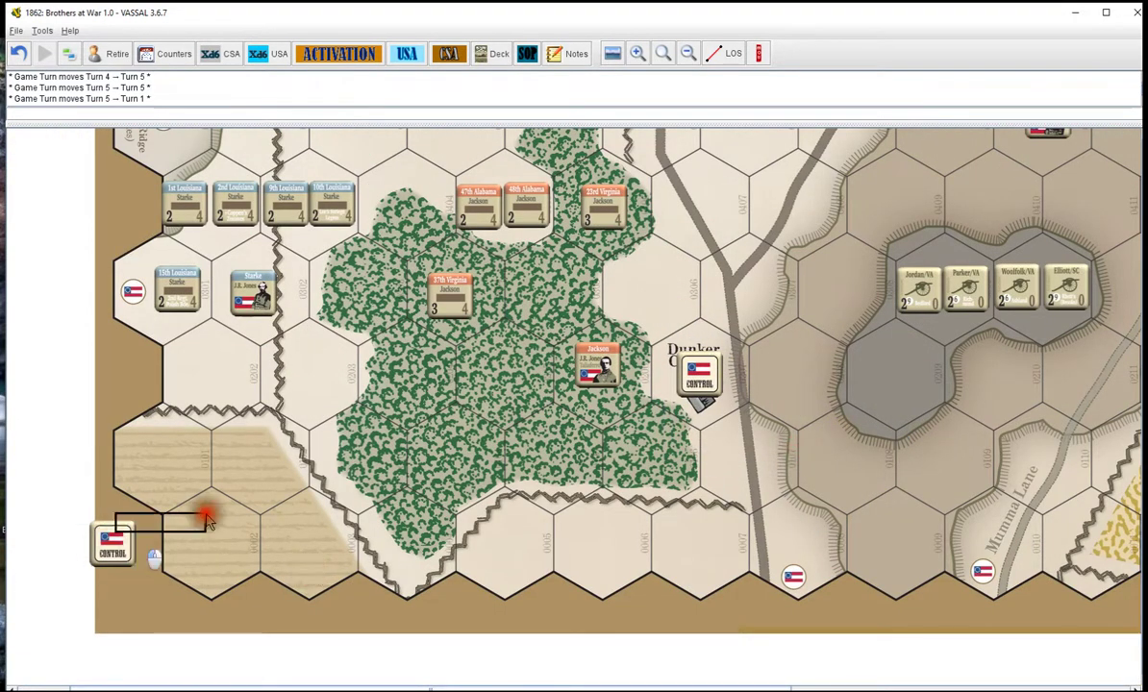
left_click(806, 524)
left_click(679, 359)
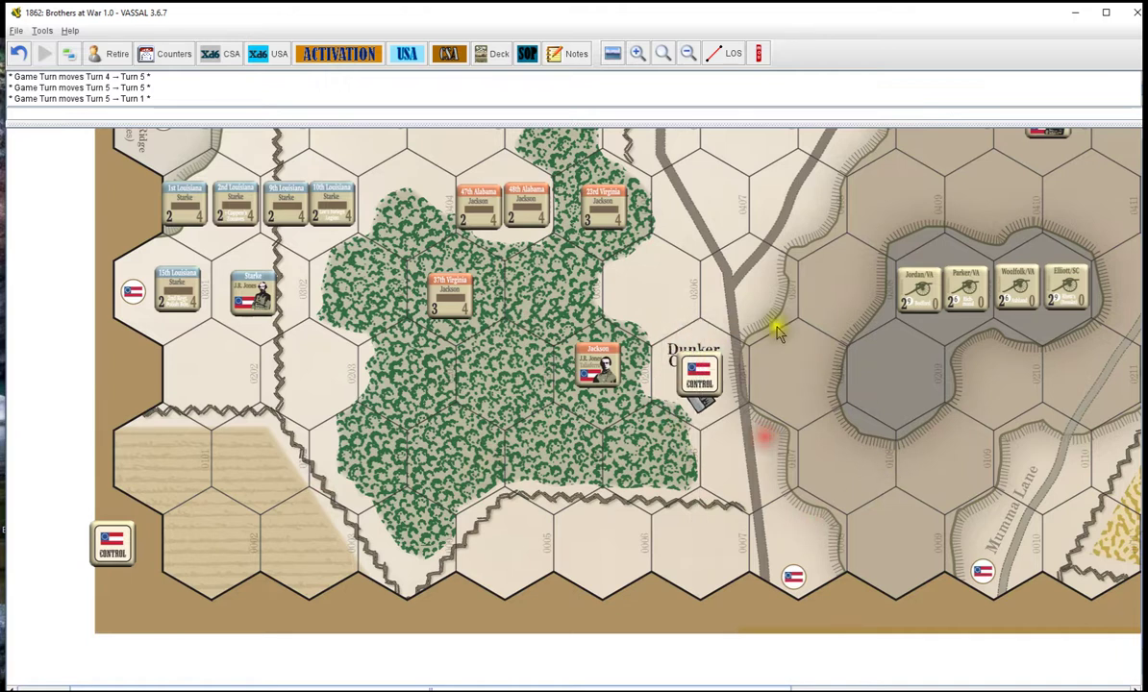
left_click(687, 359)
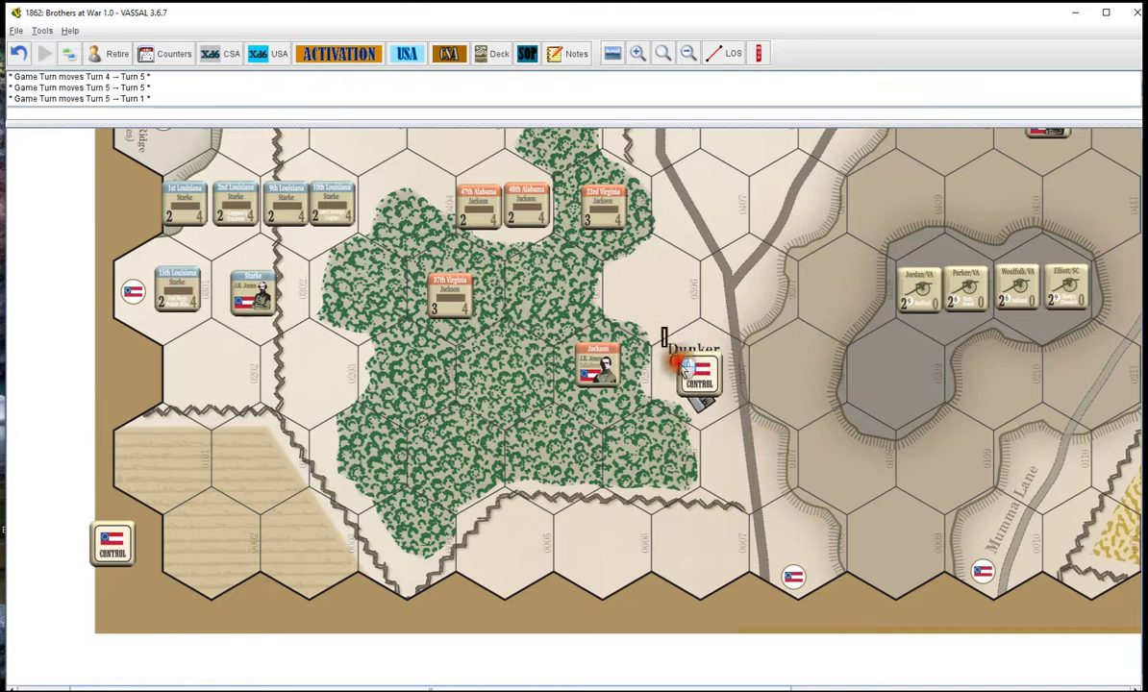
left_click(716, 382)
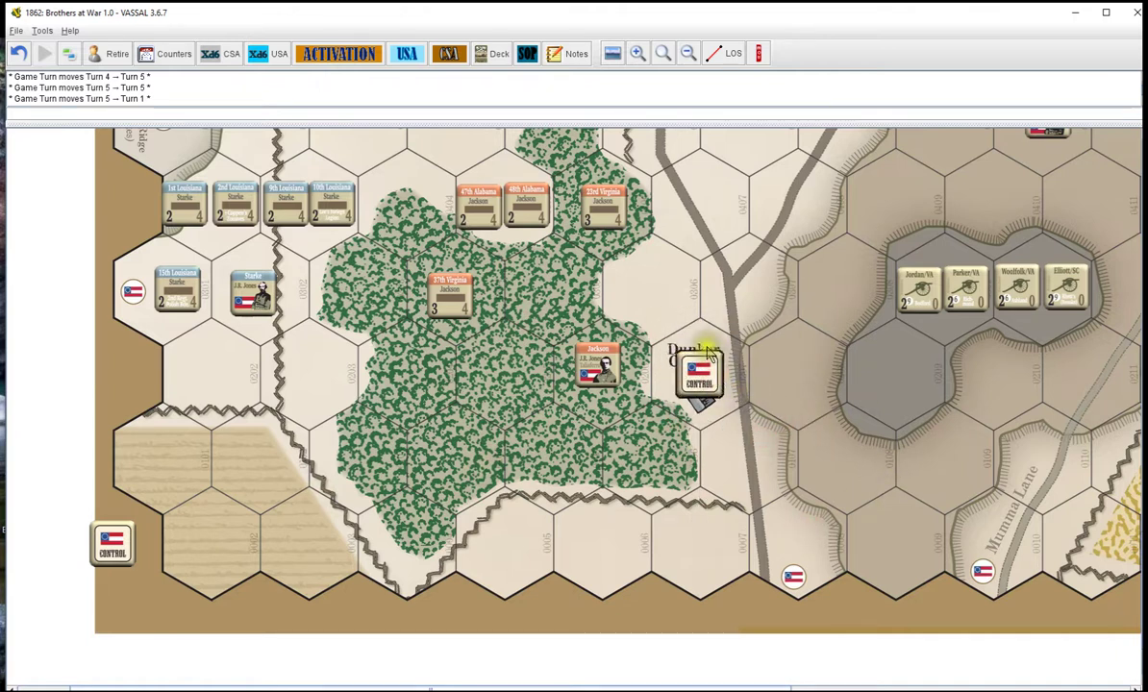
left_click(641, 273)
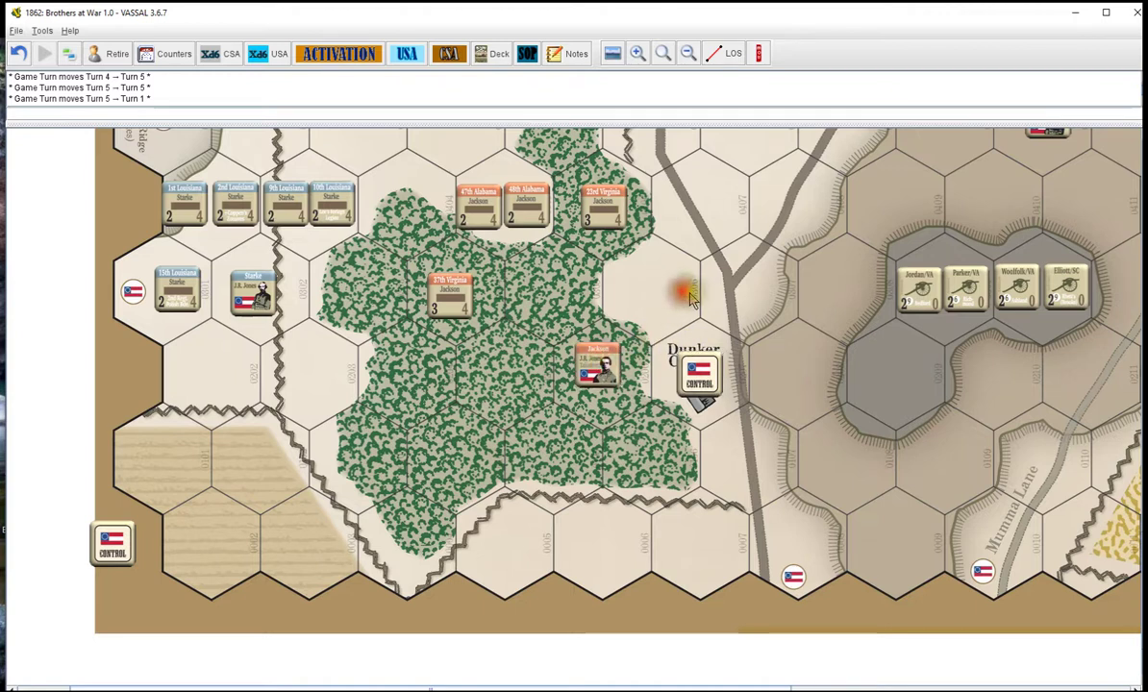
left_click(609, 365)
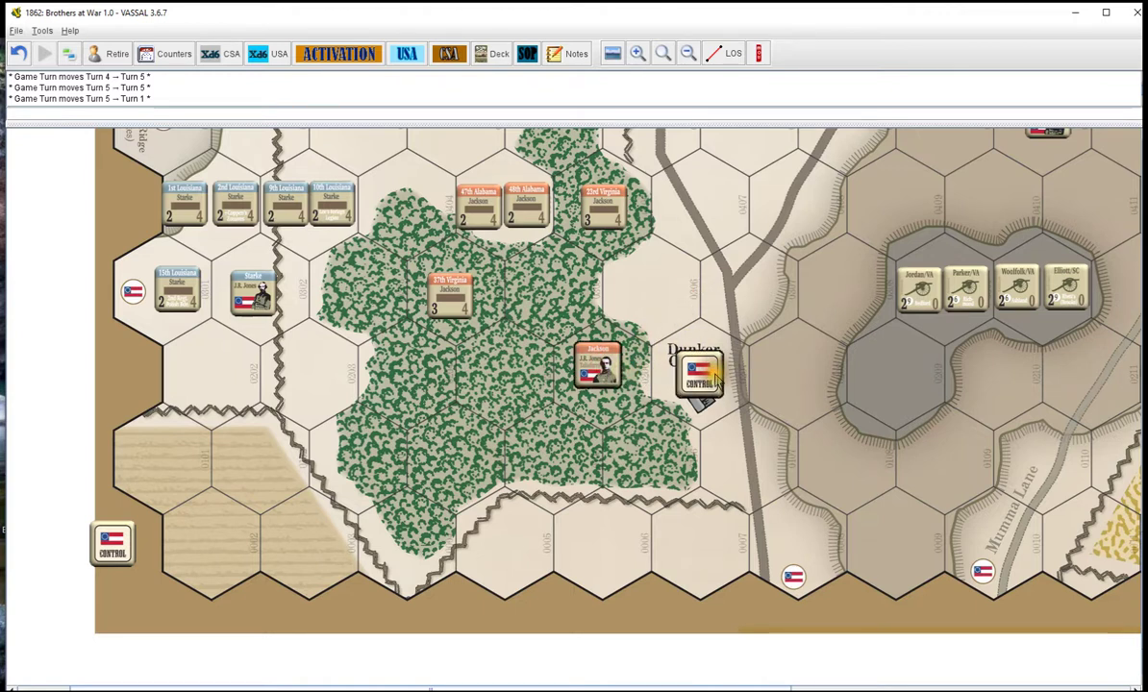
left_click(608, 375)
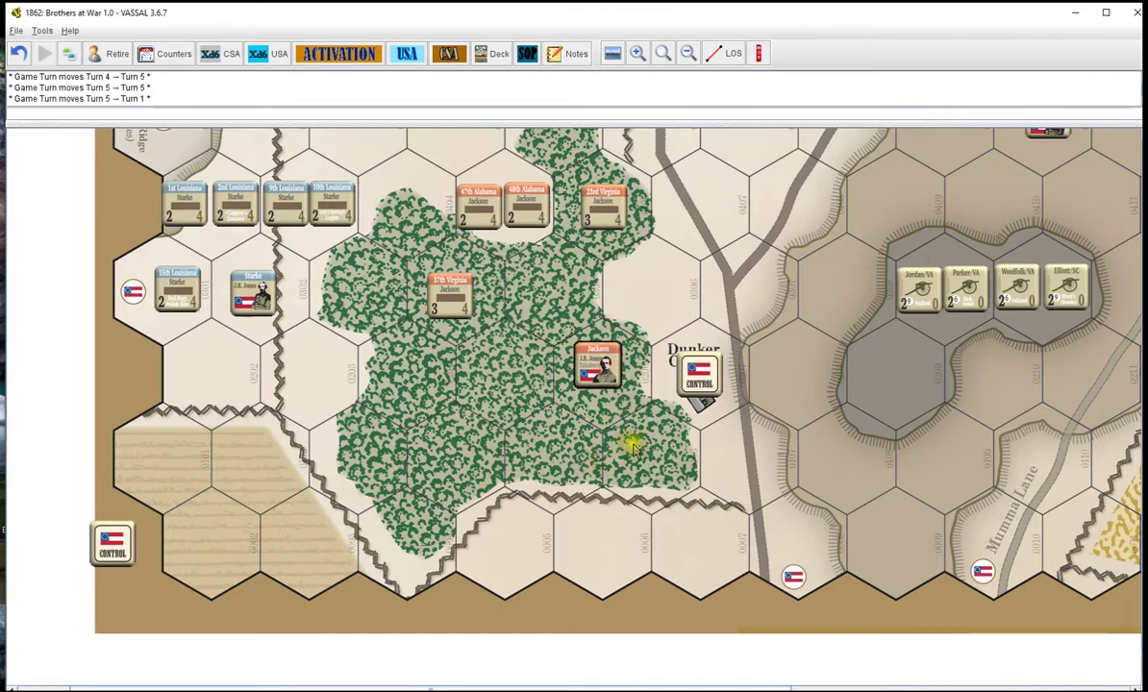
- Switch the Dunker Church control marker between Confederate and Union through its side options
left_click(700, 378)
left_click(707, 385)
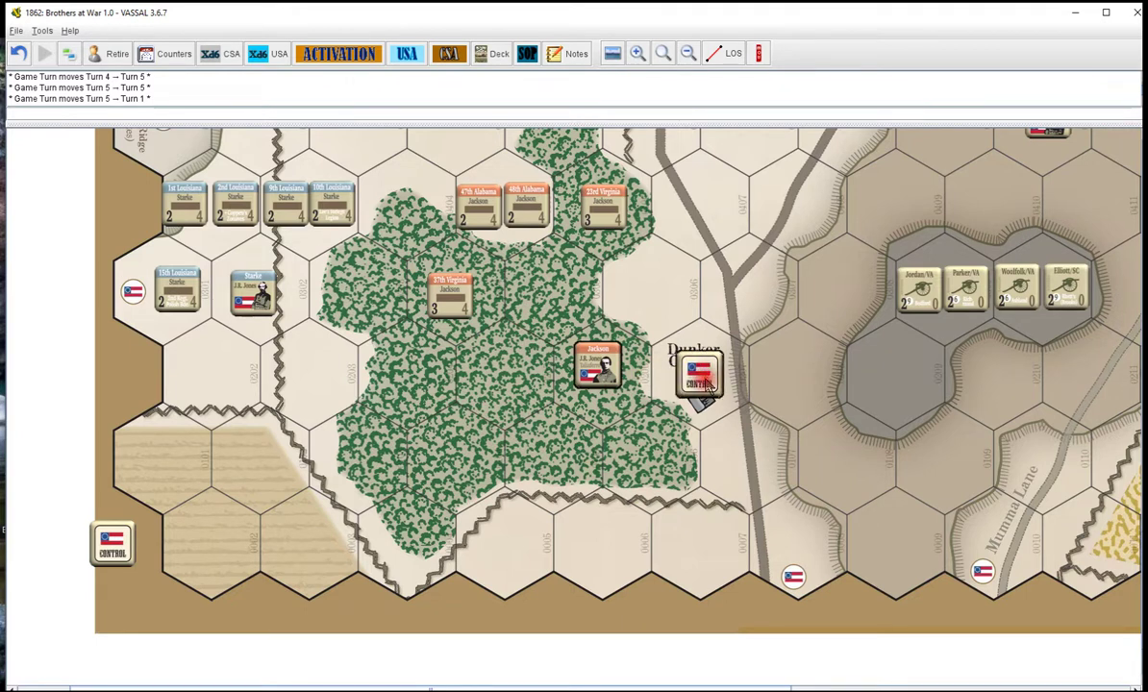
left_click(641, 380)
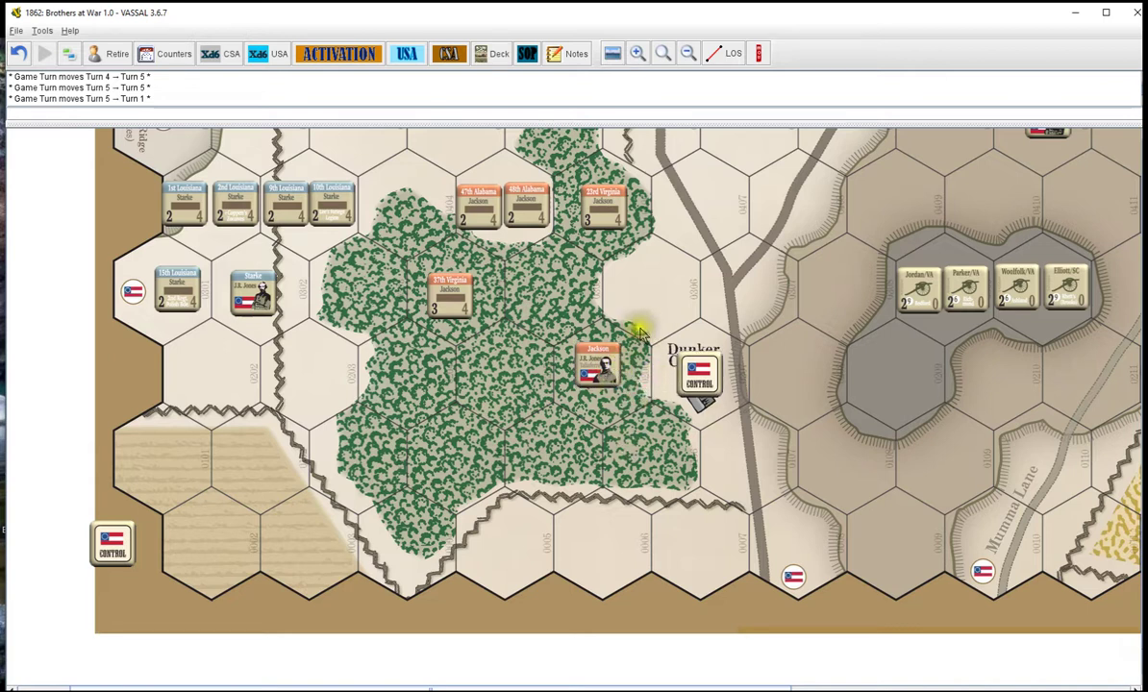
mouse_move(635, 327)
left_mouse_down()
mouse_move(698, 318)
mouse_move(760, 358)
mouse_move(685, 334)
mouse_move(702, 270)
mouse_move(731, 327)
mouse_move(714, 380)
left_mouse_up()
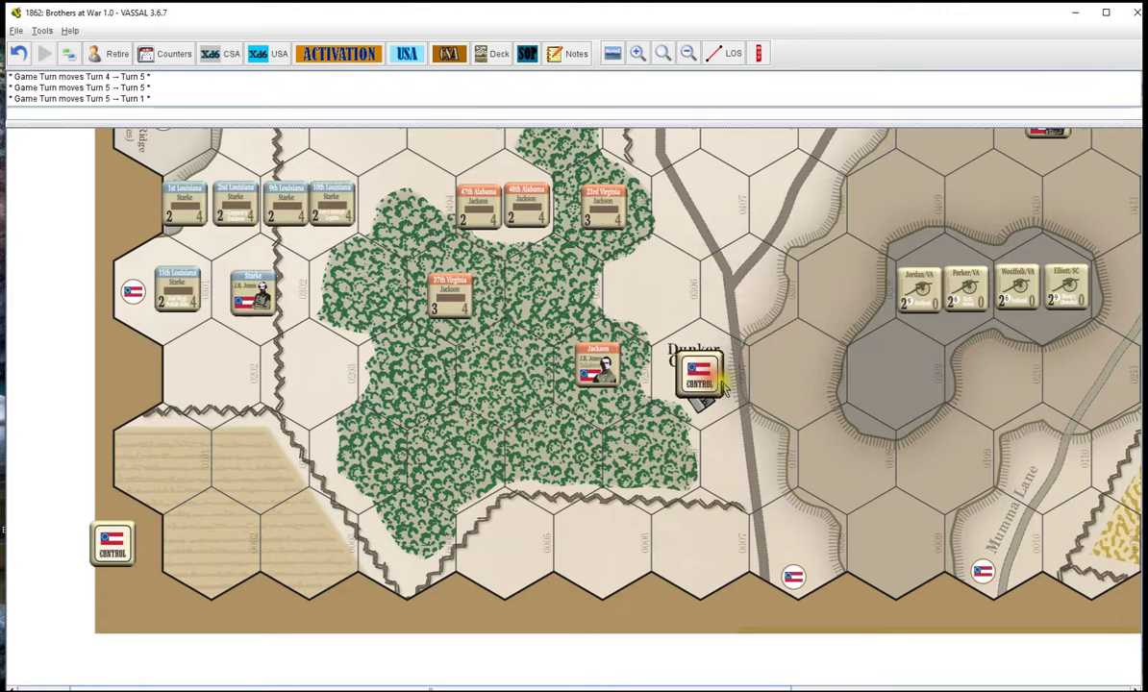
right_click(712, 381)
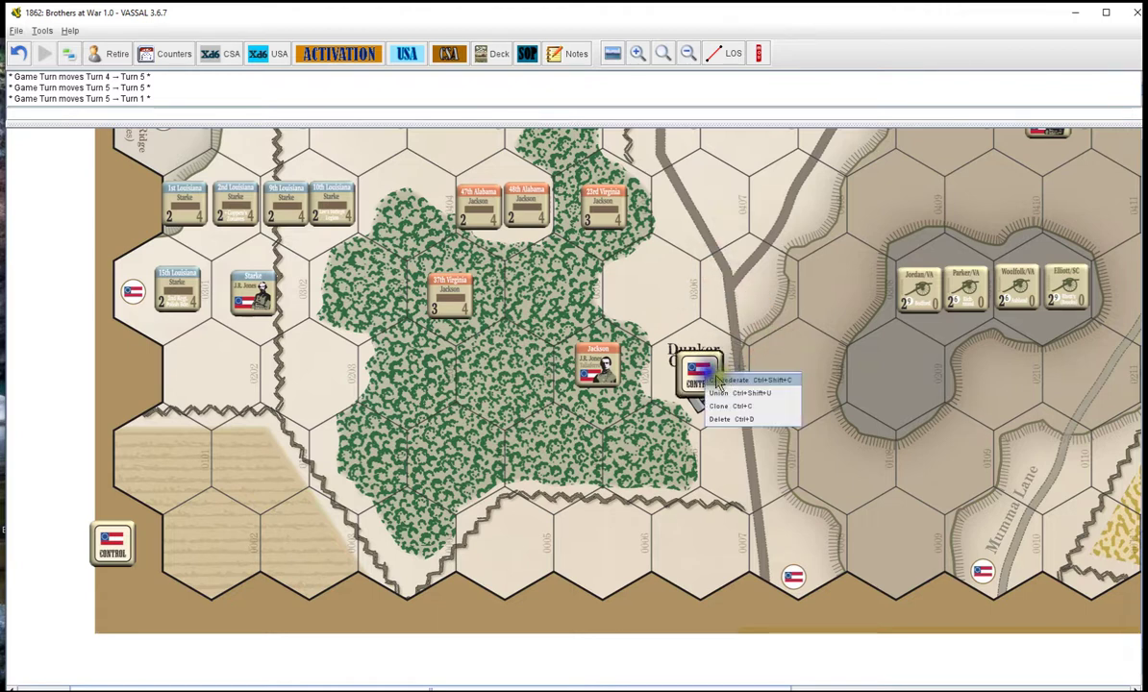
left_click(730, 382)
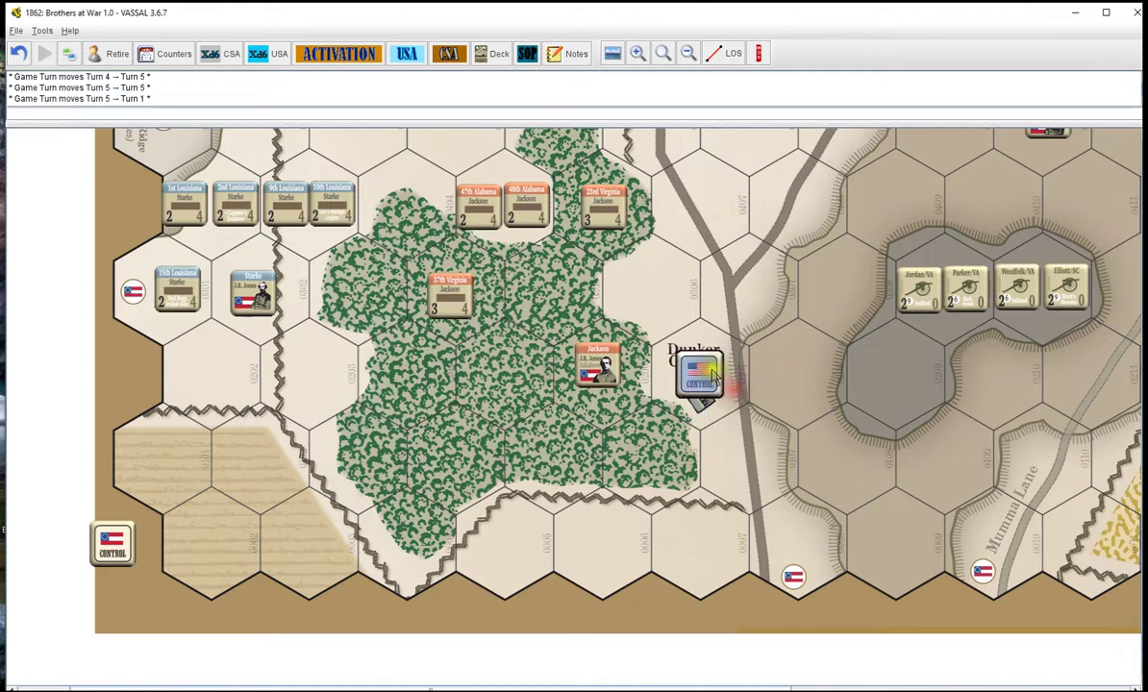
right_click(728, 377)
left_click(731, 383)
right_click(729, 382)
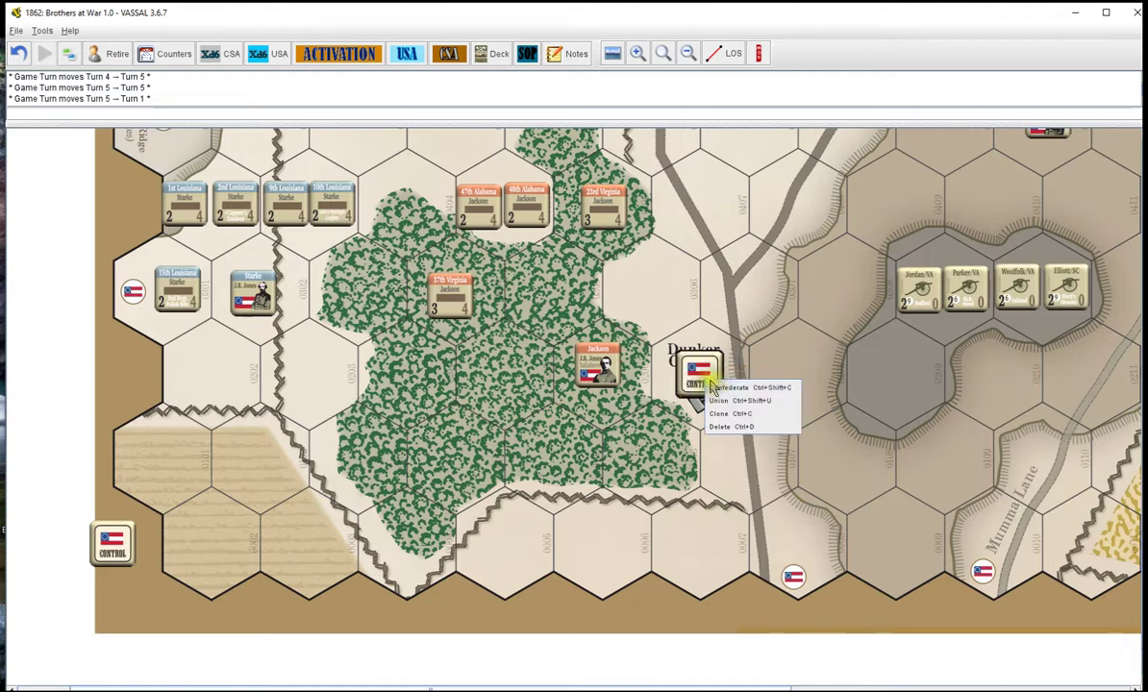
left_click(724, 330)
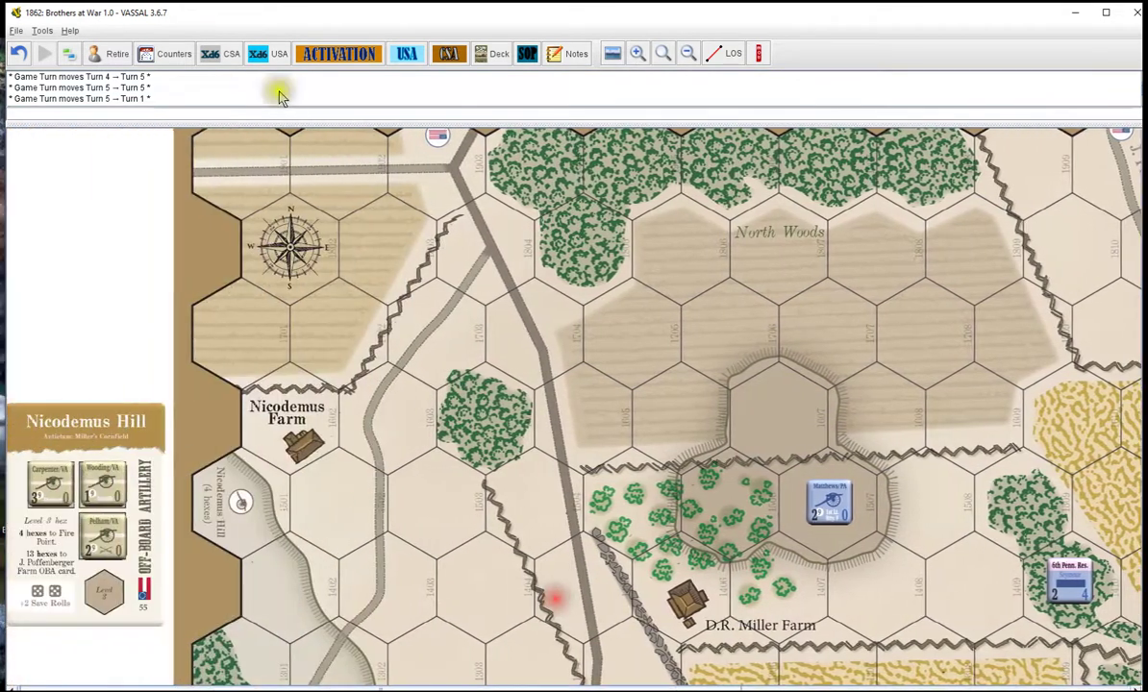
- Retire from Solo and choose Union as the playing side
left_click(110, 53)
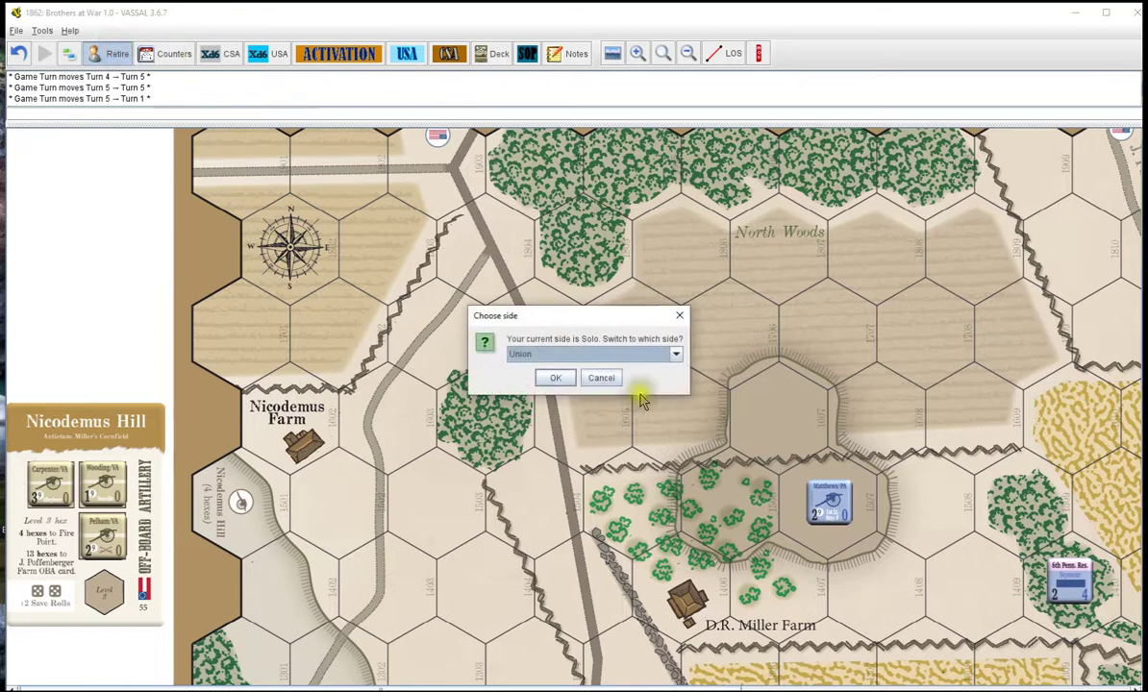
left_click(676, 354)
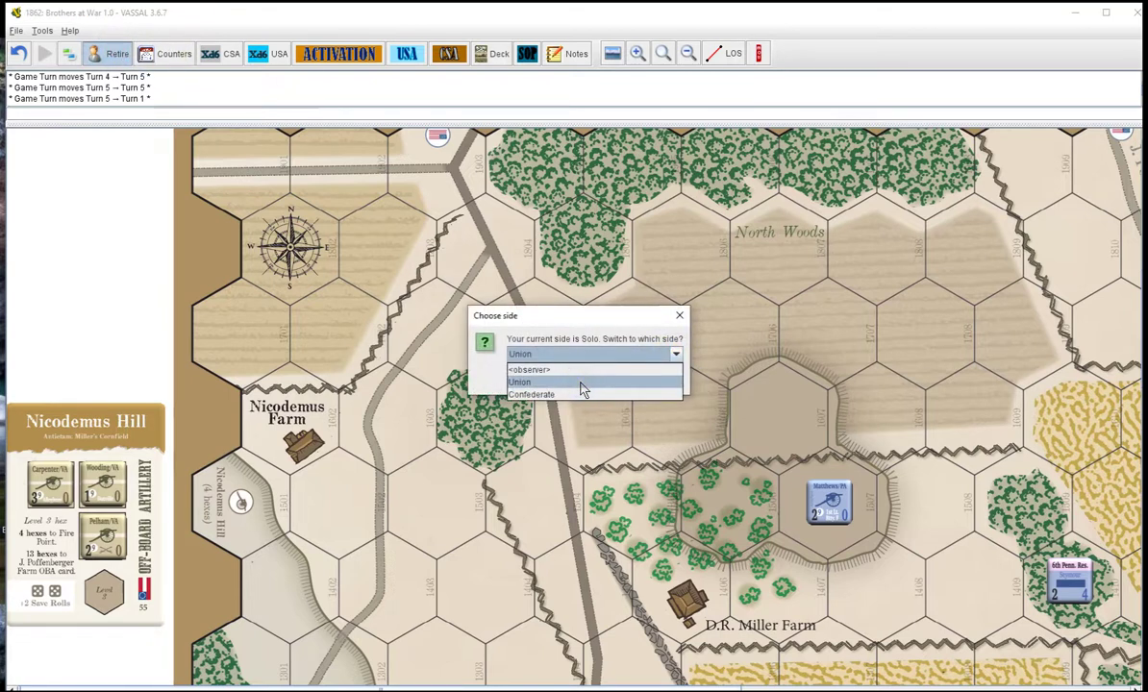
left_click(581, 382)
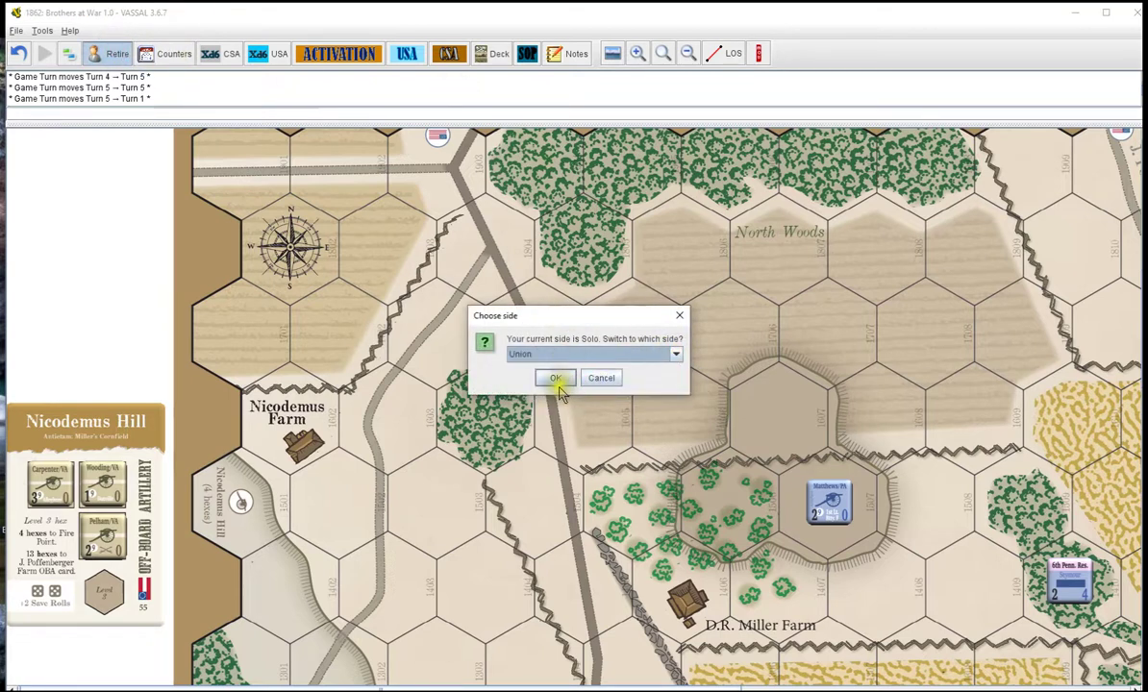
left_click(556, 377)
- Scroll up to the title and turn track, glance at CSA commands, and widen the map
scroll(717, 452, "up", 4)
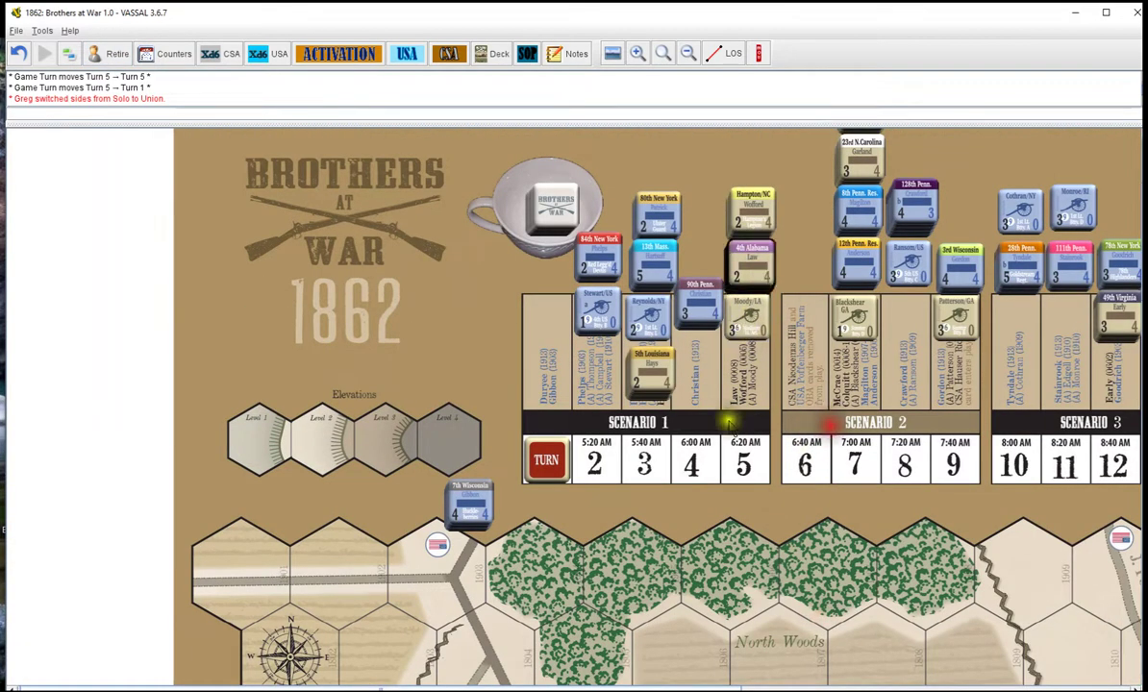
left_click(448, 53)
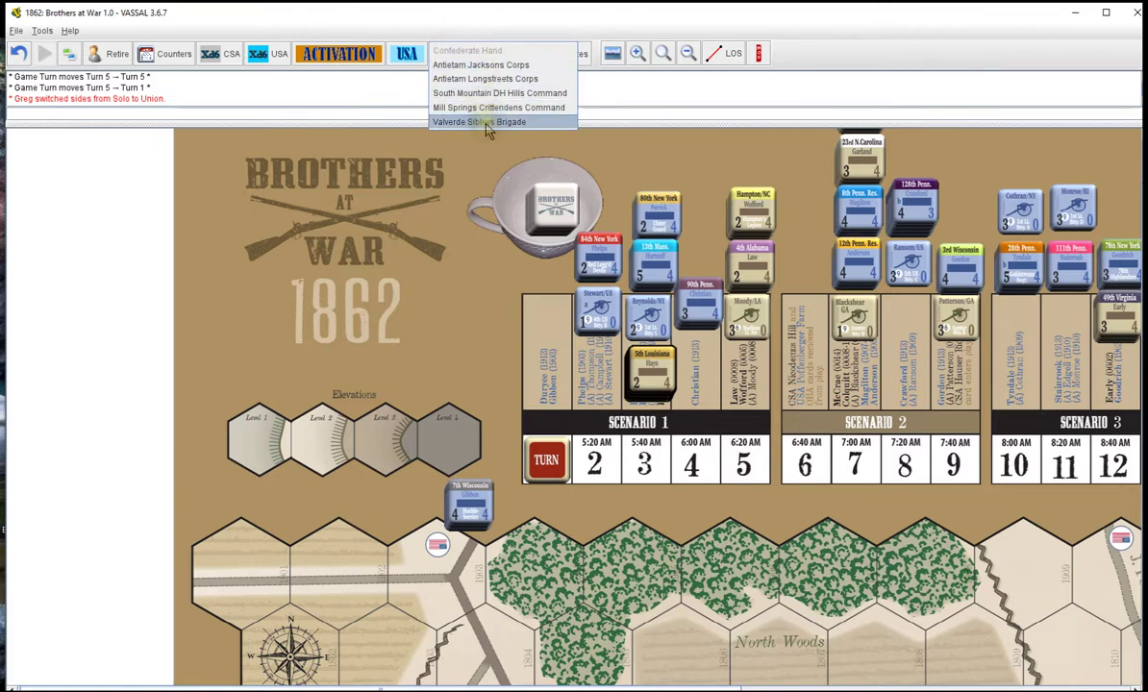
left_click(480, 300)
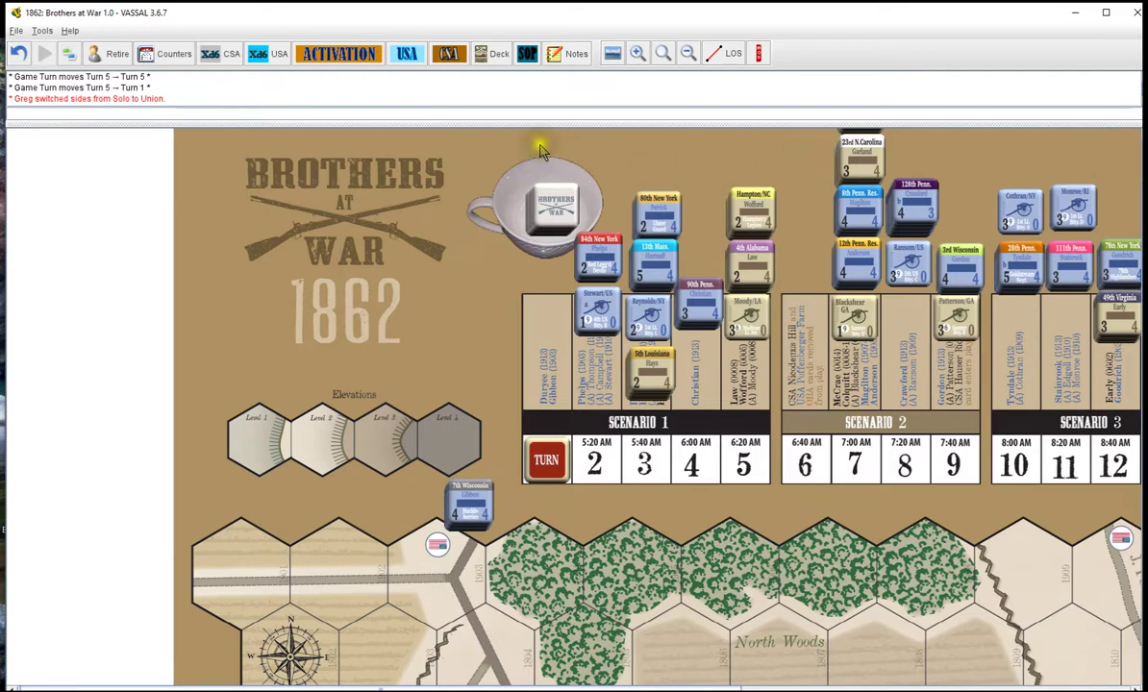
left_click_drag(527, 123, 541, 118)
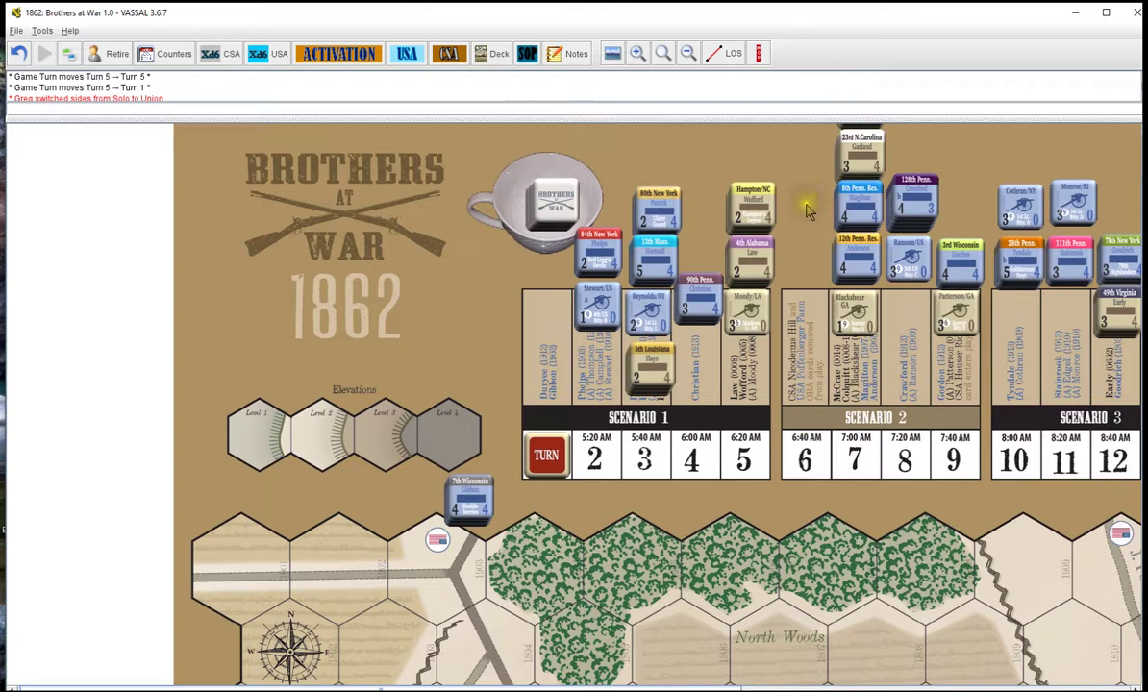
- Switch the playing side from Union to Confederate
left_click(171, 54)
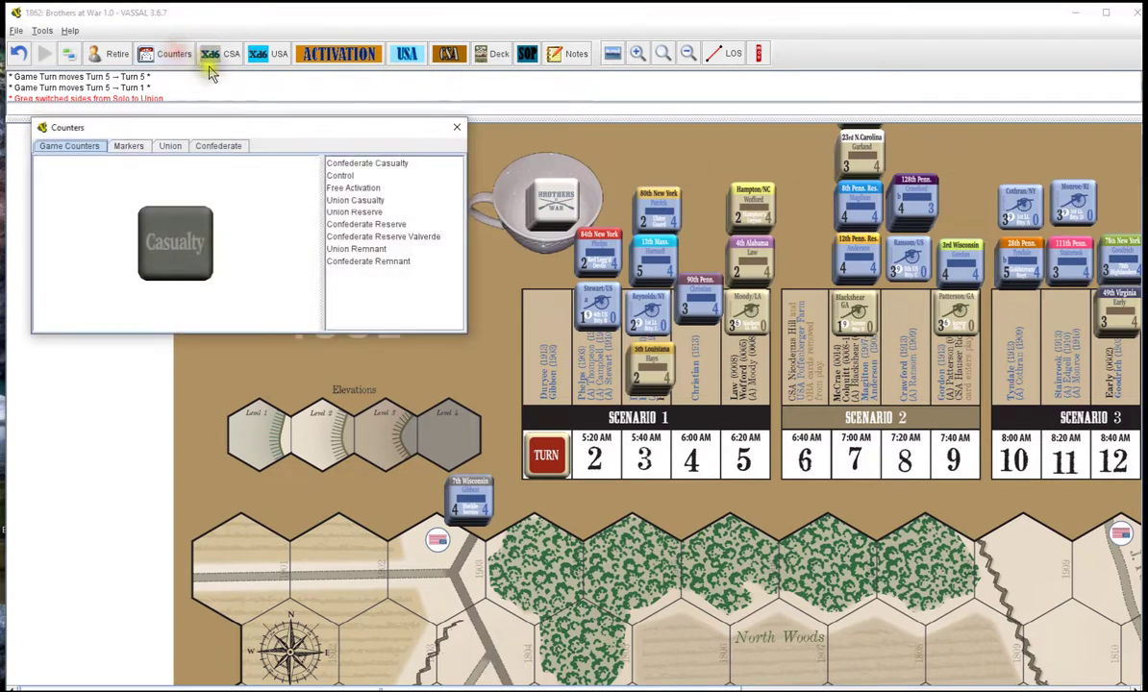
left_click(110, 54)
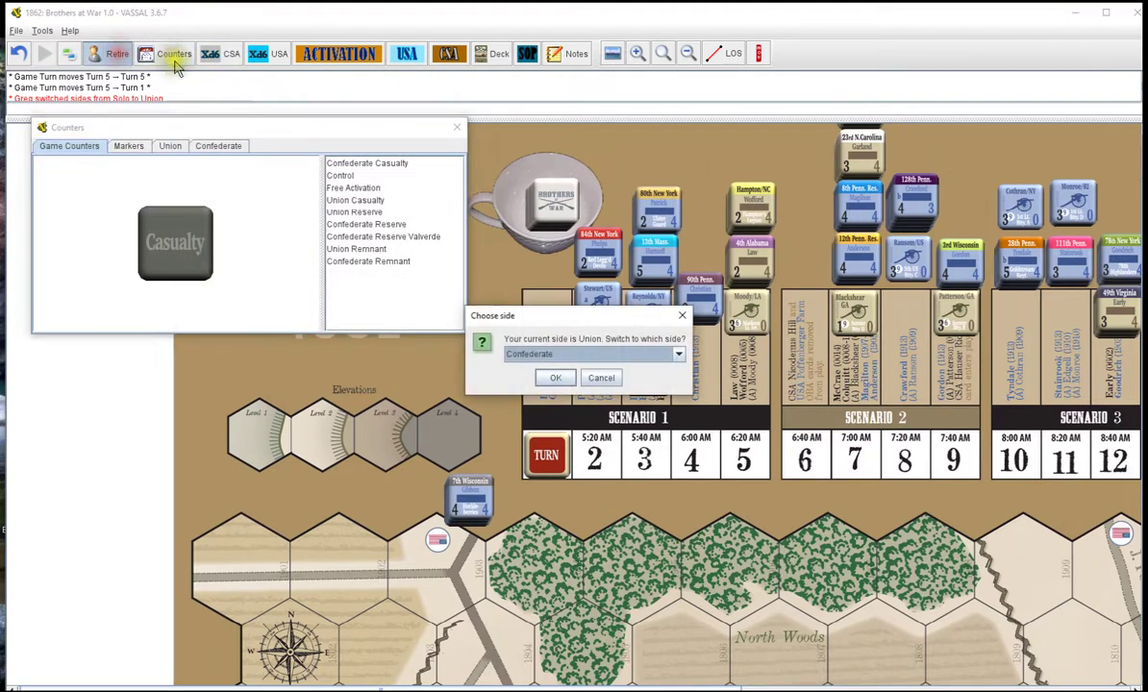
left_click(681, 353)
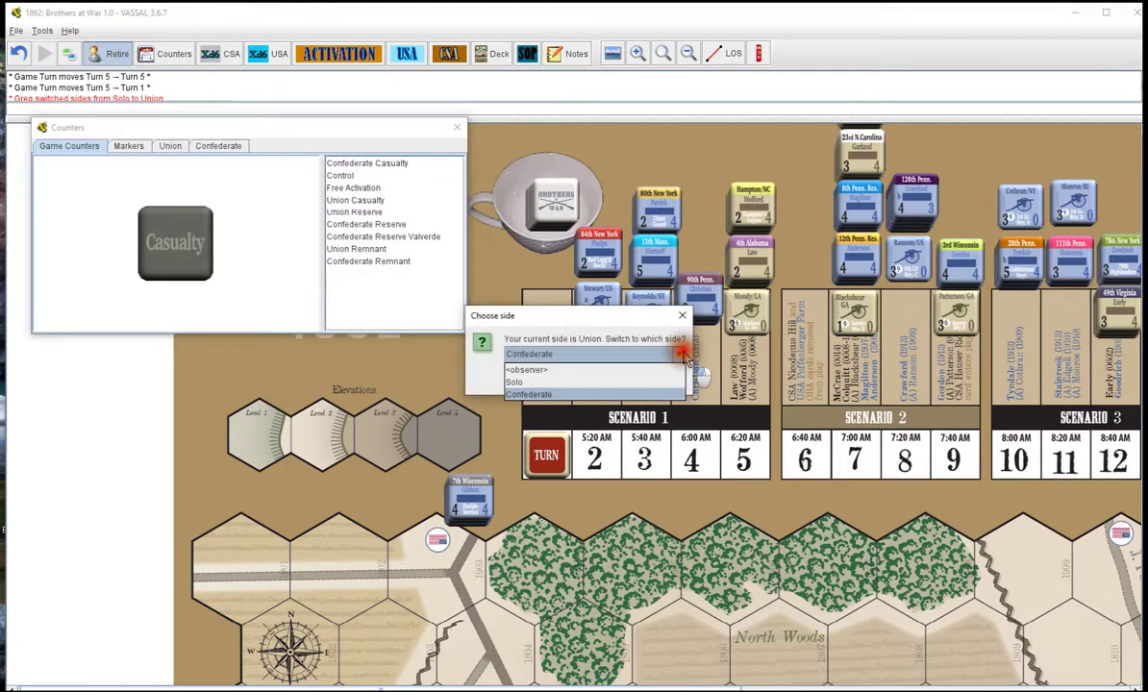
left_click(597, 394)
left_click(552, 377)
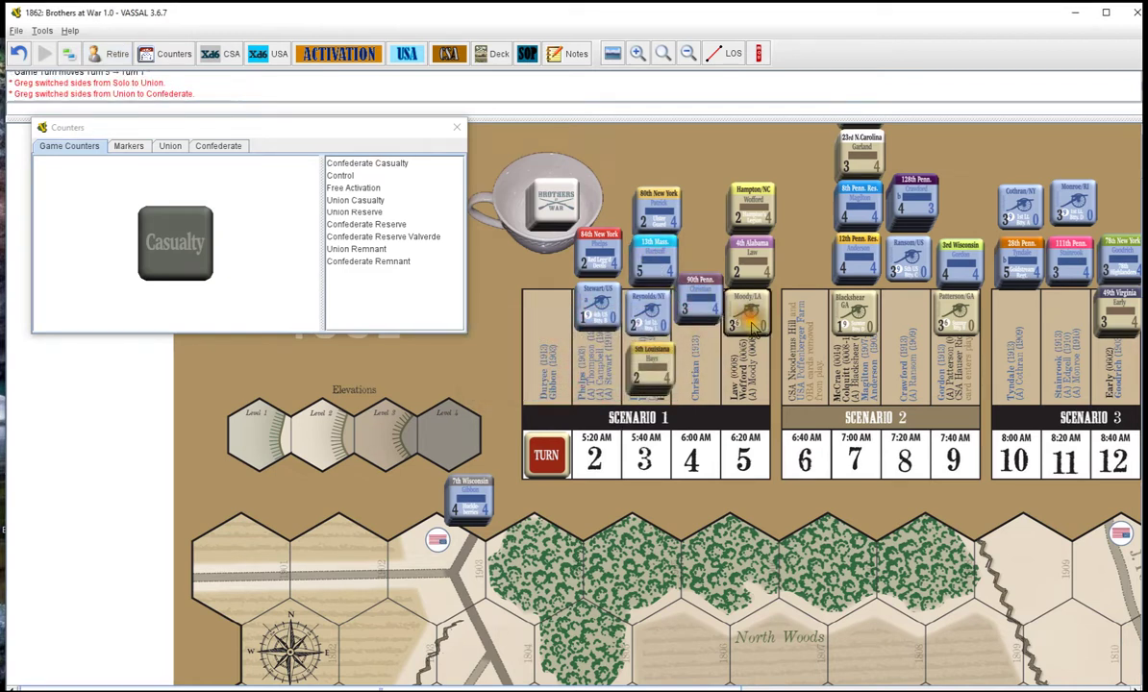
left_click_drag(753, 327, 760, 351)
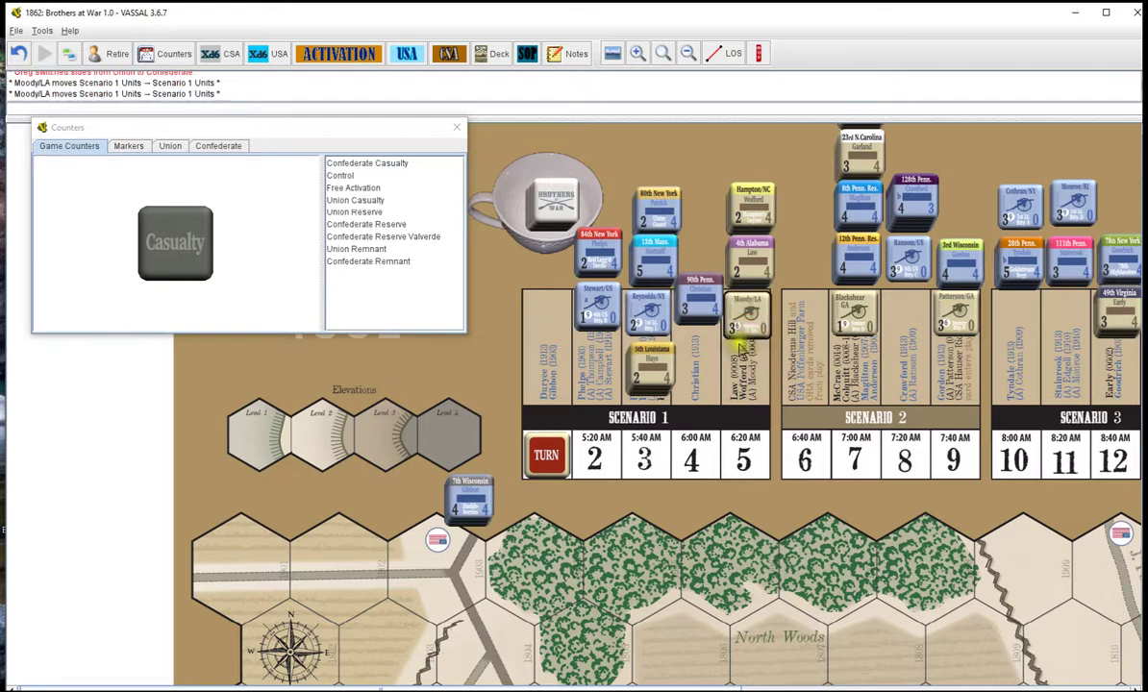
- Check the Union and Confederate command lists and close the Confederate Hand window
left_click(407, 53)
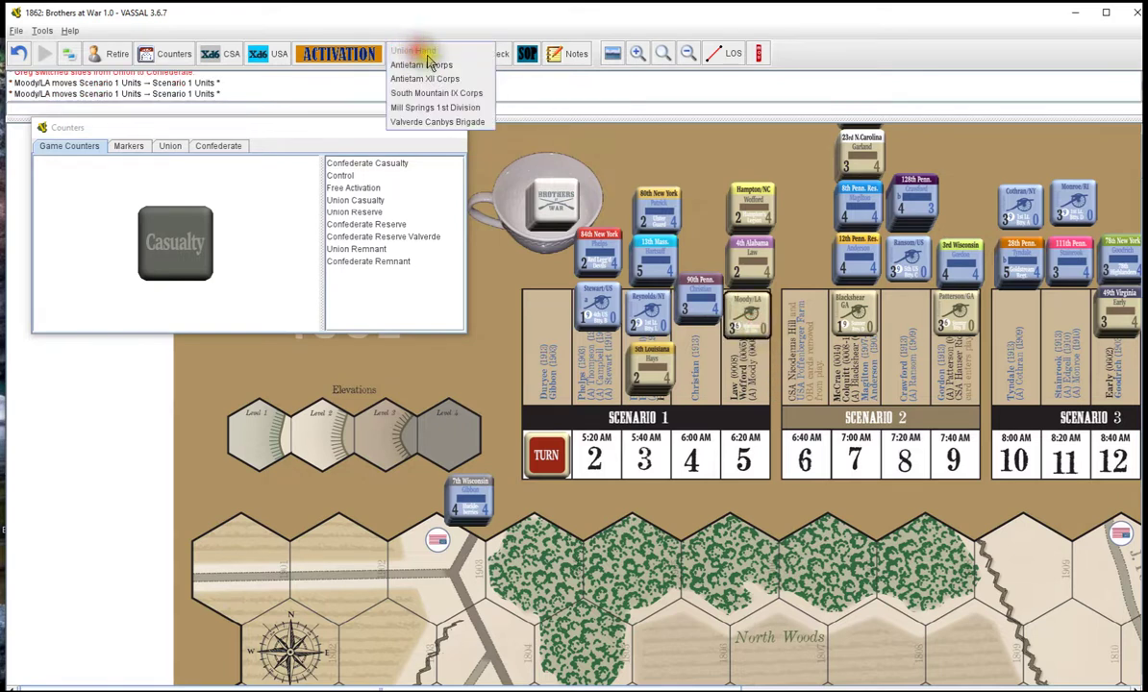
left_click(542, 105)
left_click(449, 53)
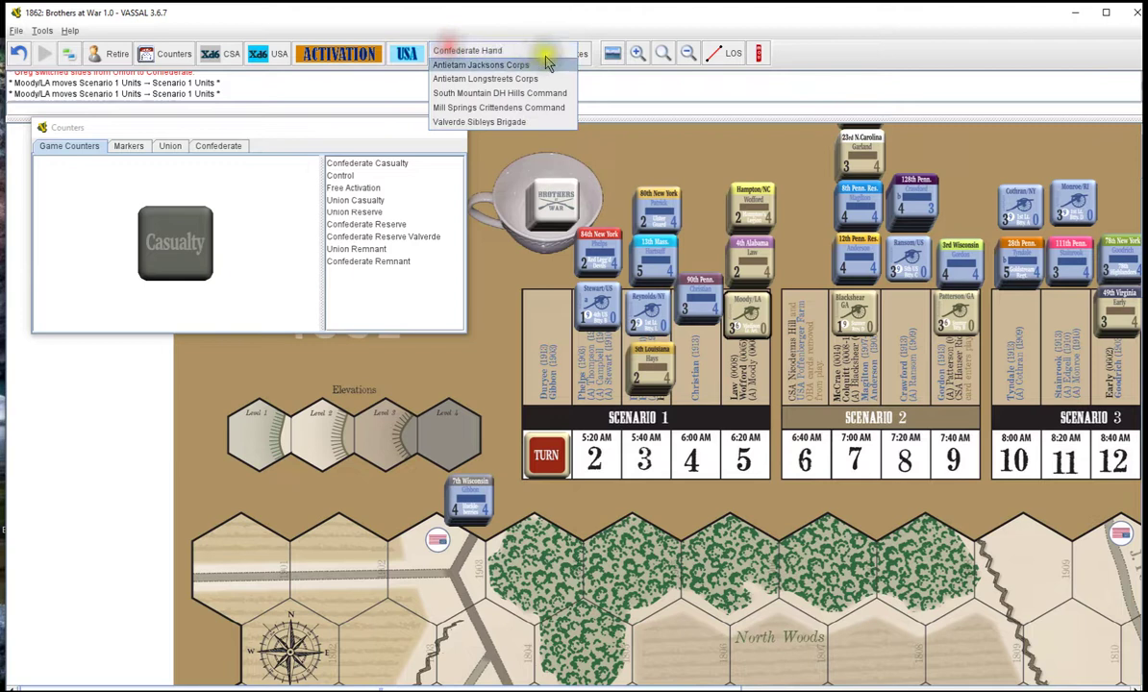
left_click(471, 48)
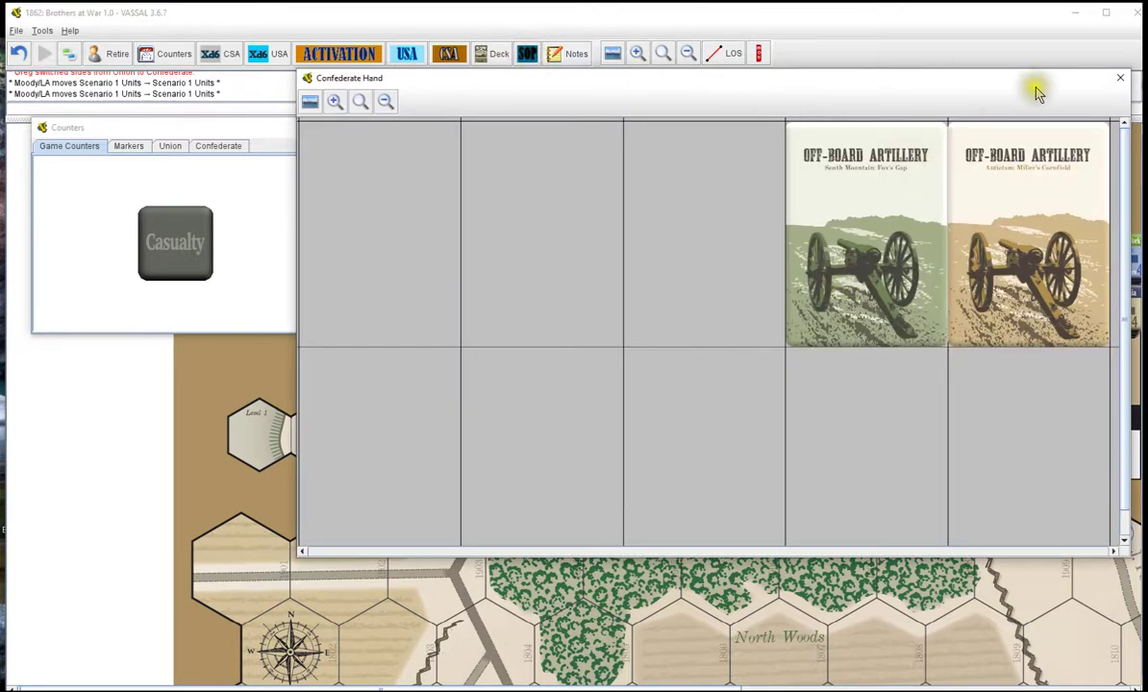
left_click(1120, 78)
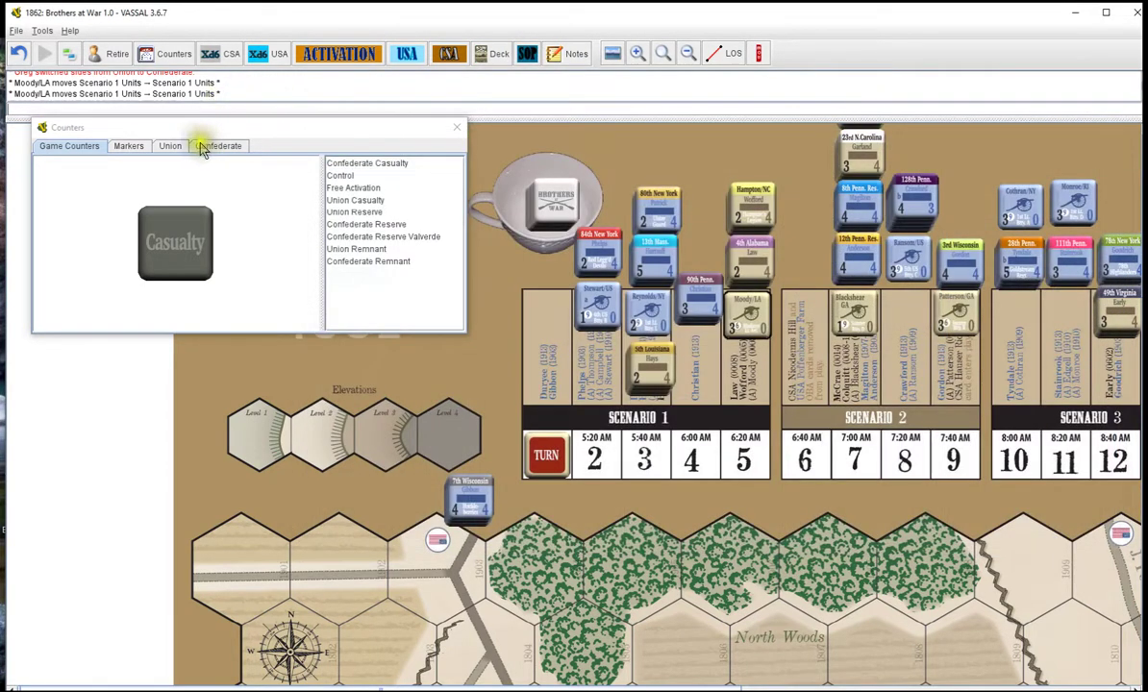
- Retire again and choose Solo as the playing side
left_click(118, 54)
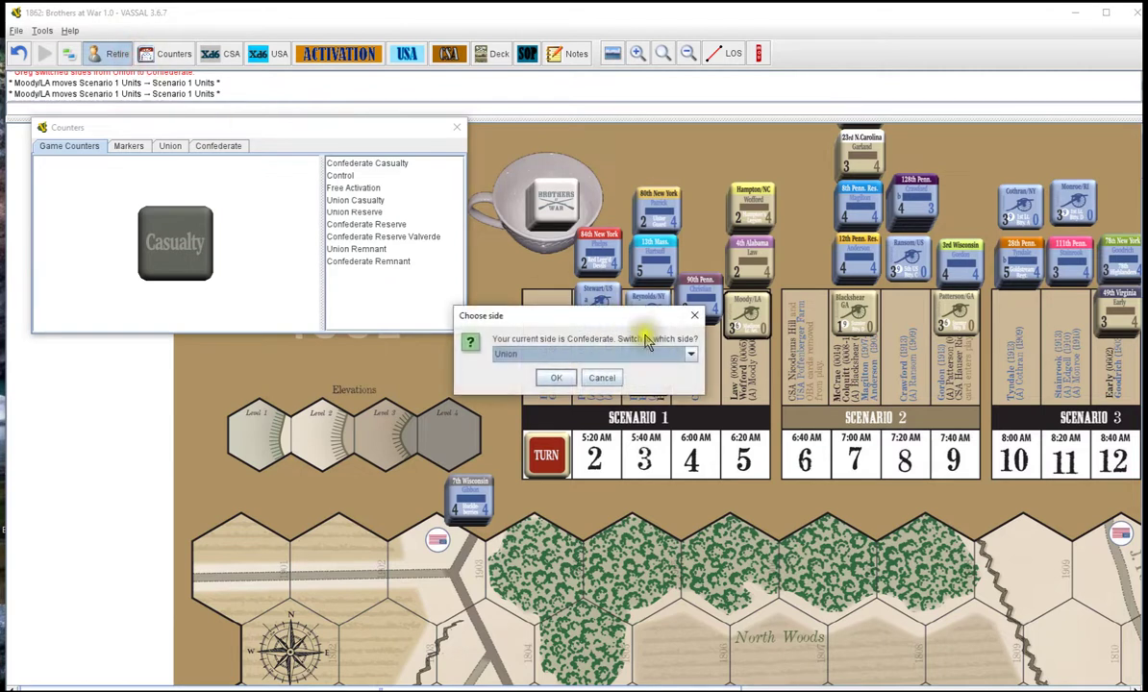
left_click(602, 356)
left_click(587, 383)
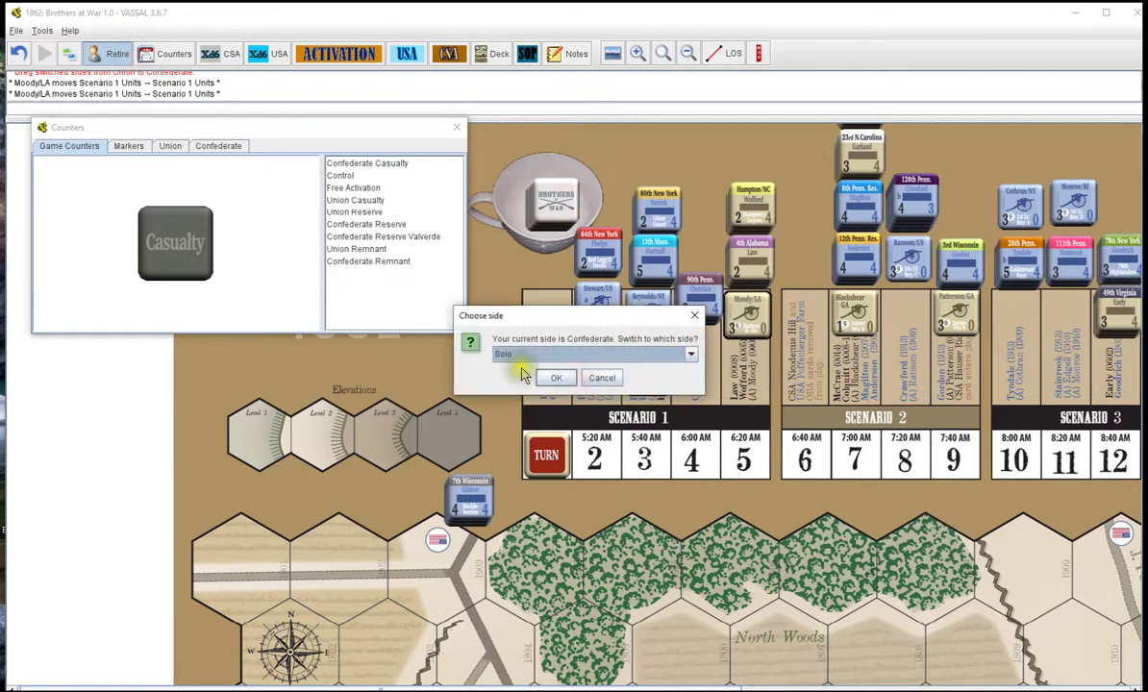
left_click(548, 377)
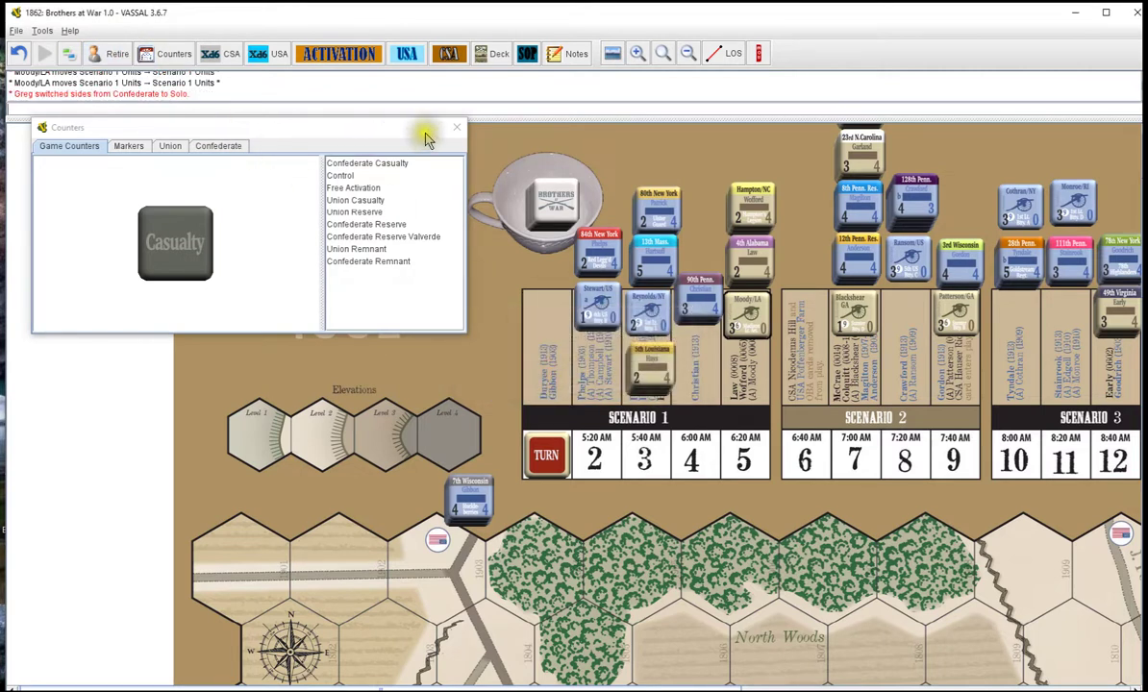
- Close the Counters palette, scroll the map down toward Poffenberger Farm and back, then reopen Counters
left_click(457, 127)
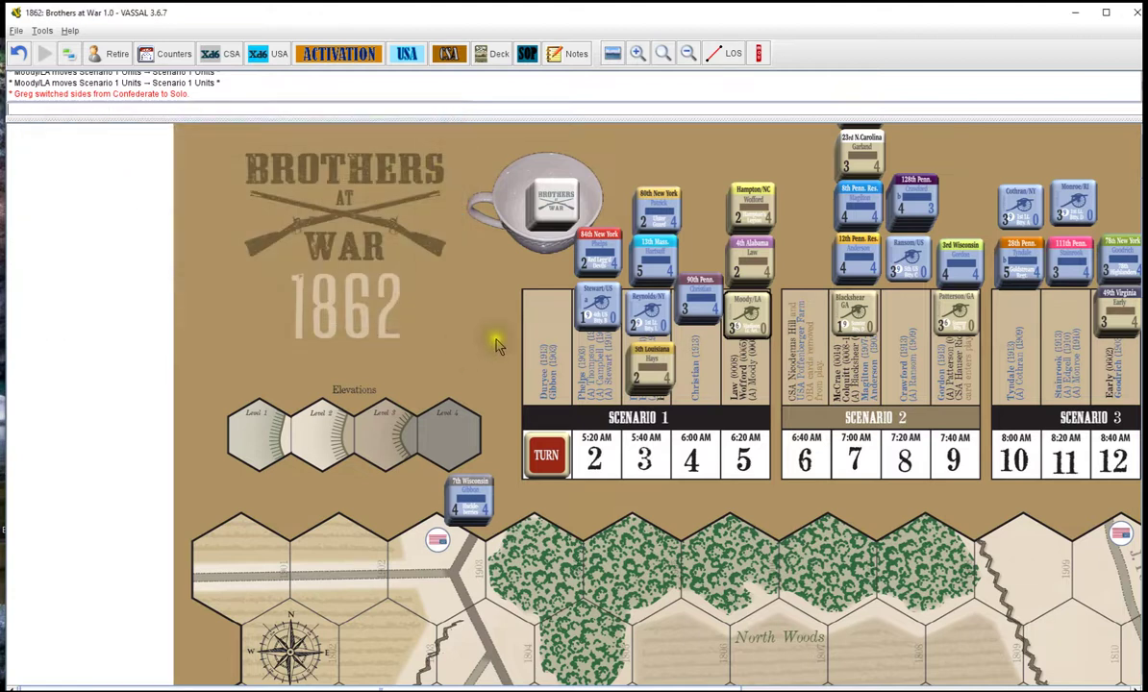
scroll(471, 337, "down", 2)
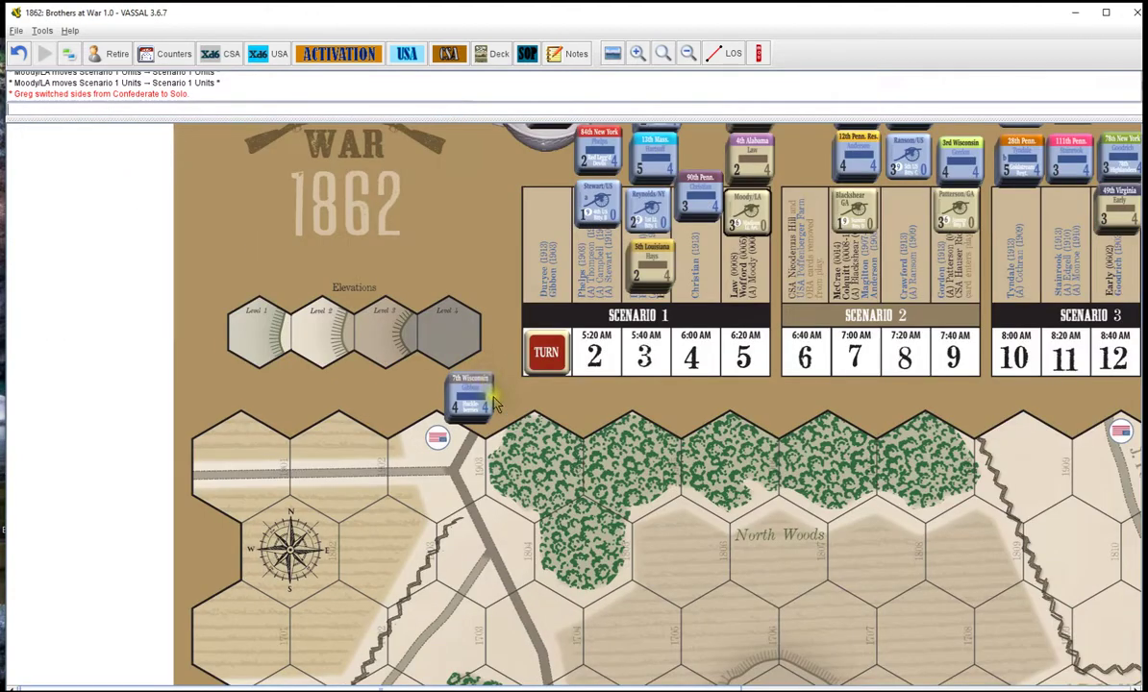
left_click_drag(486, 405, 484, 404)
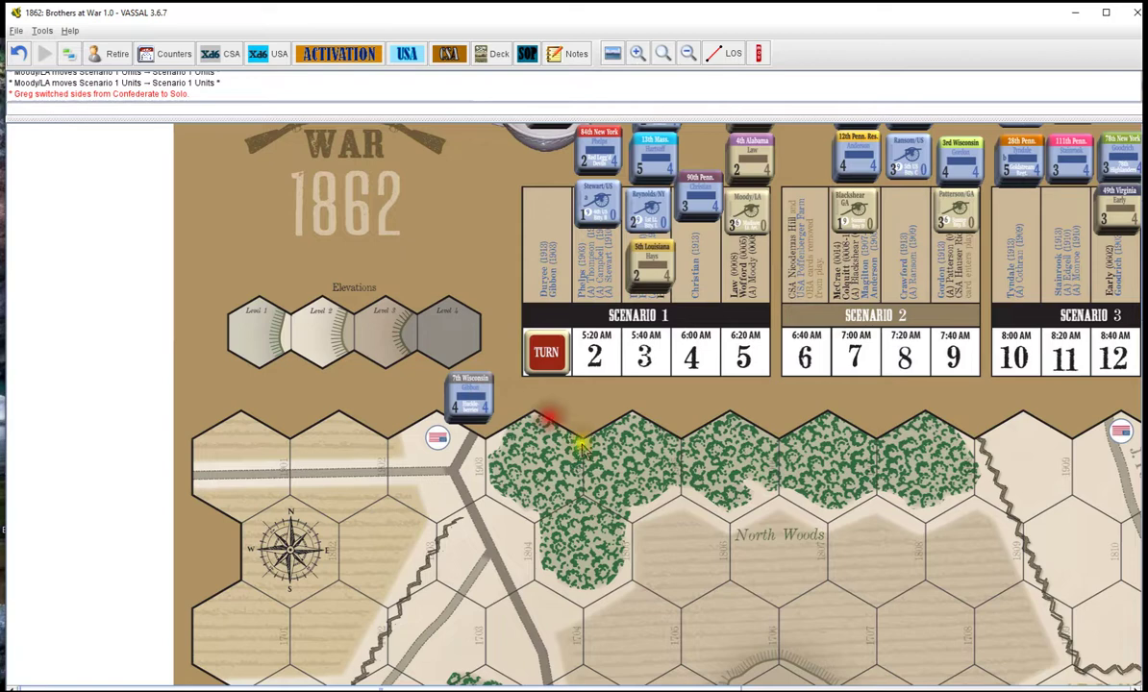
scroll(634, 438, "down", 6)
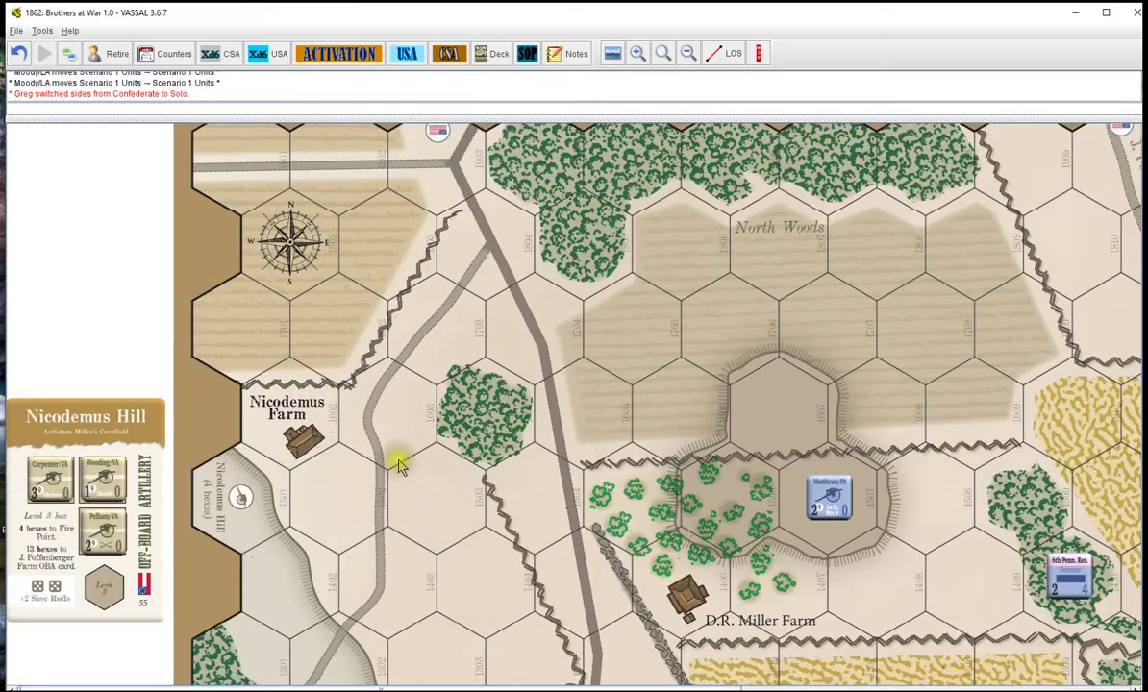
scroll(705, 474, "down", 12)
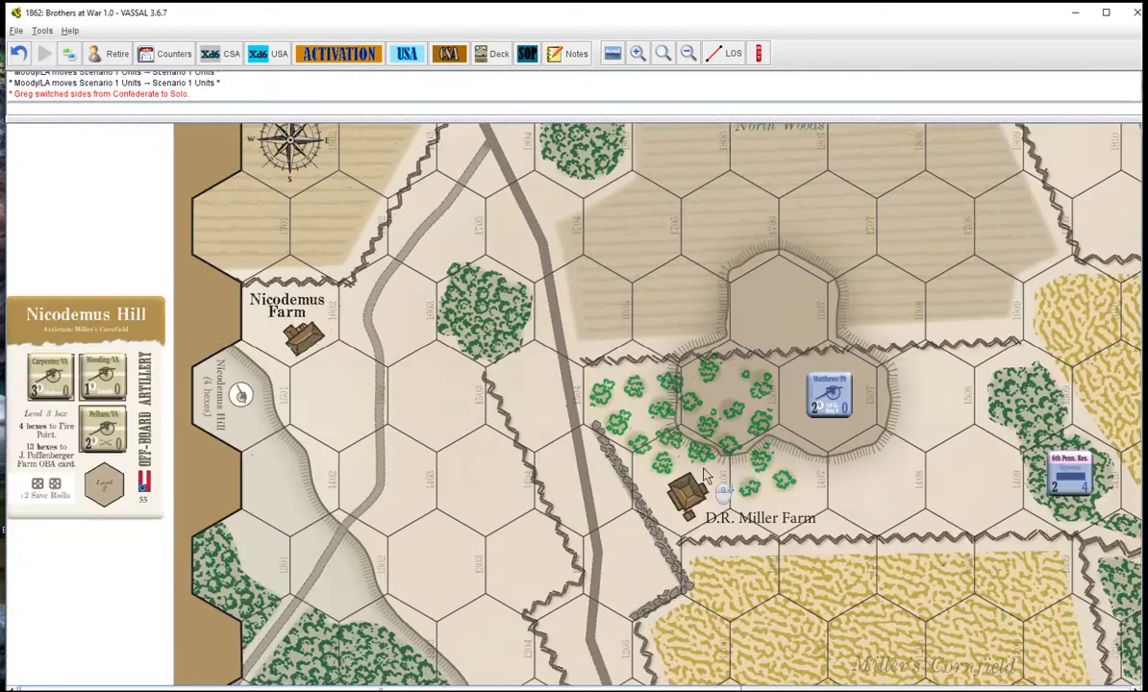
scroll(709, 491, "down", 2)
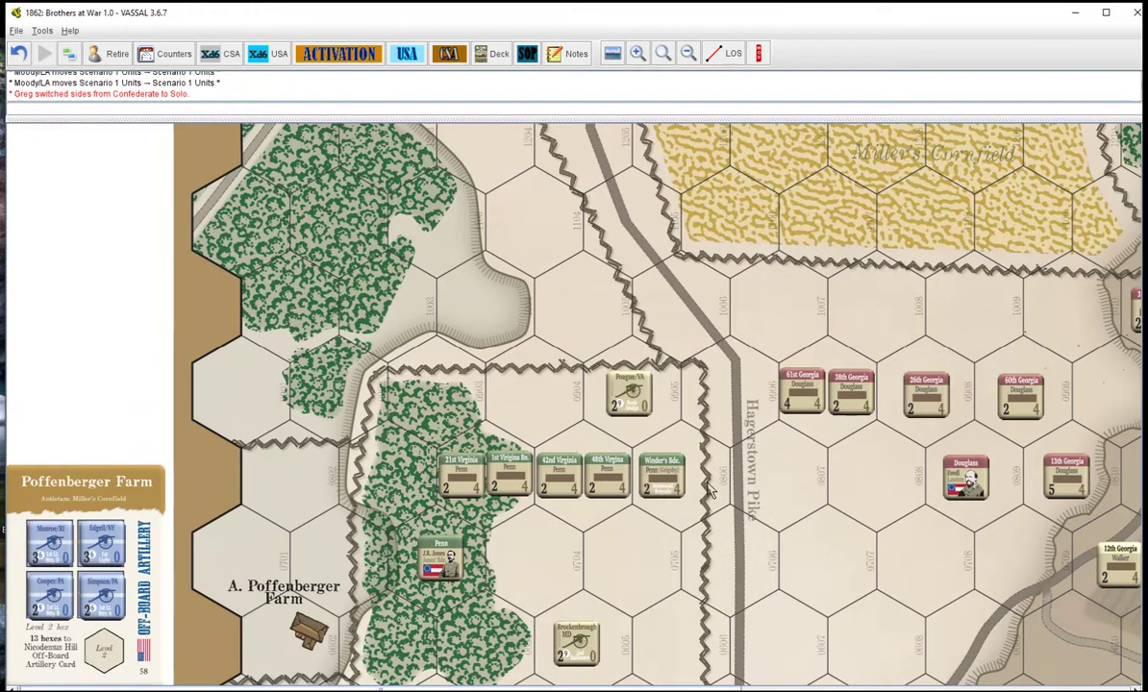
scroll(709, 490, "up", 20)
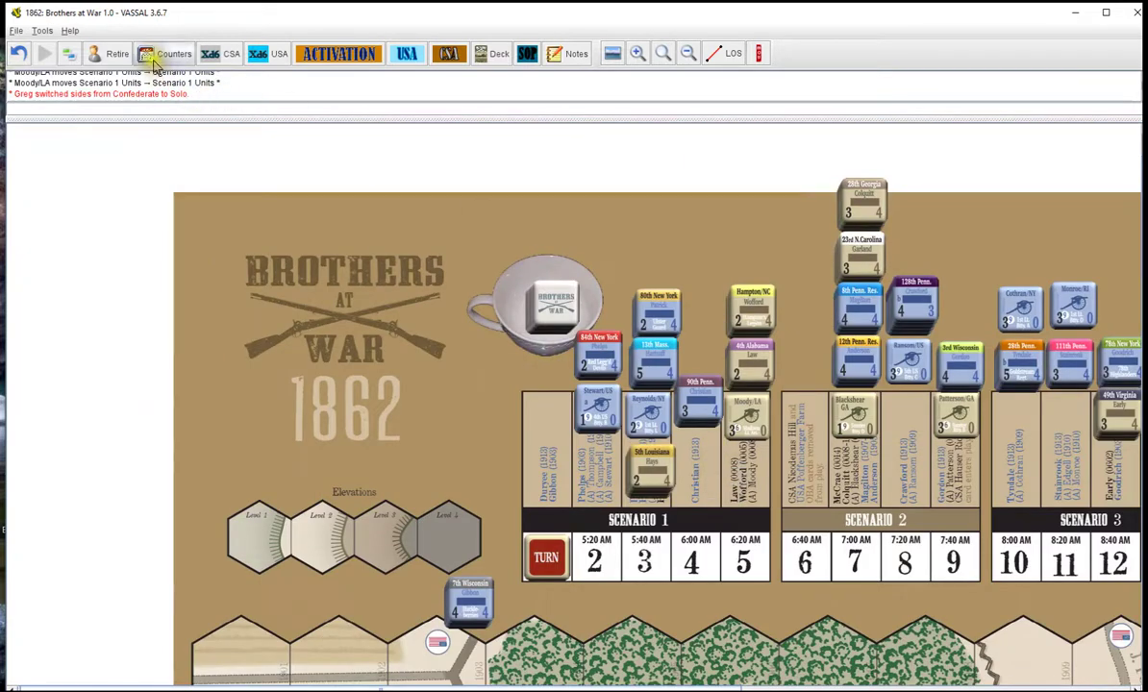
left_click(159, 53)
- Move the Counters palette to the map centre and preview the Confederate and Union Casualty counters
left_click_drag(219, 129, 751, 293)
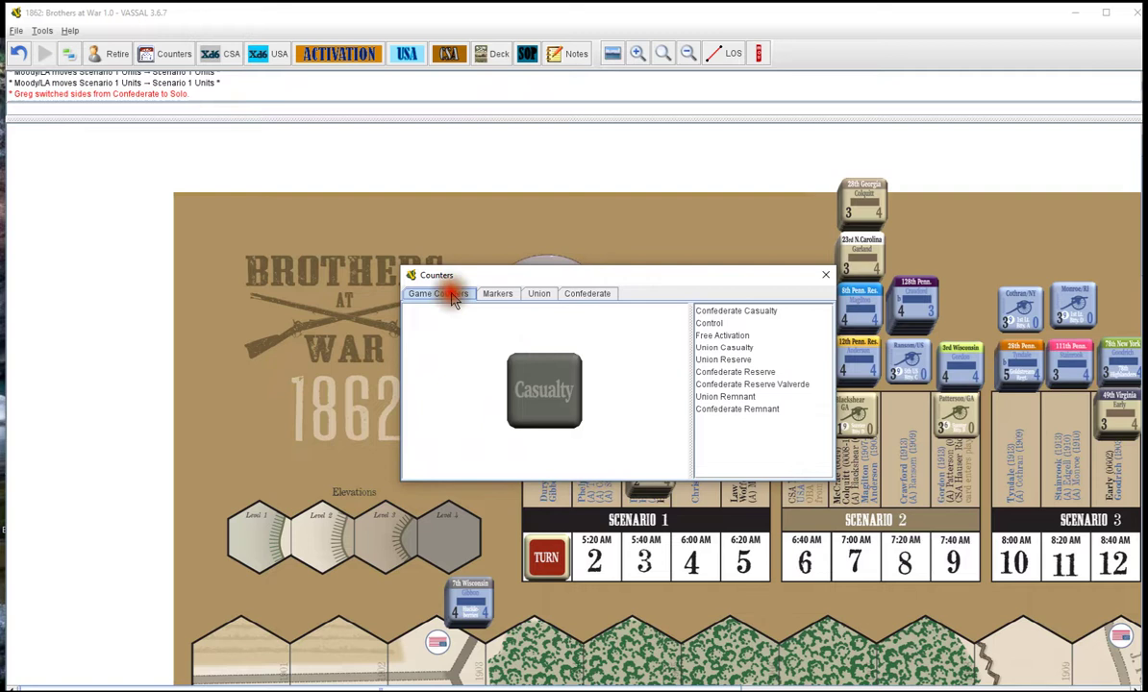
left_click(725, 310)
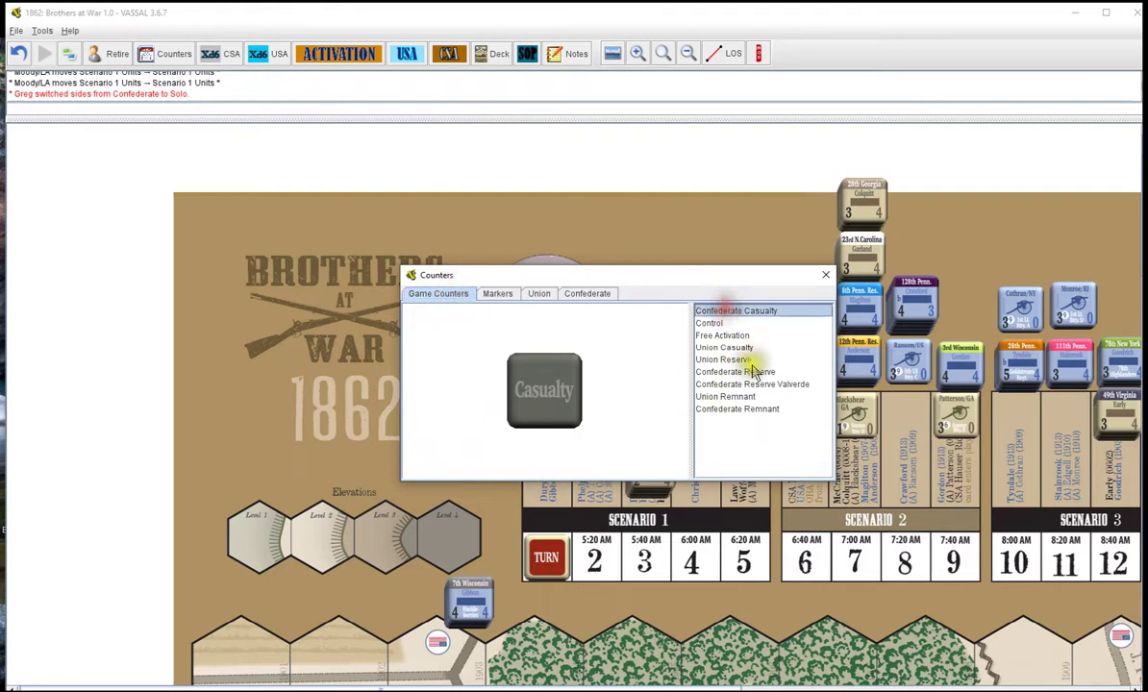
left_click(739, 308)
left_click(738, 346)
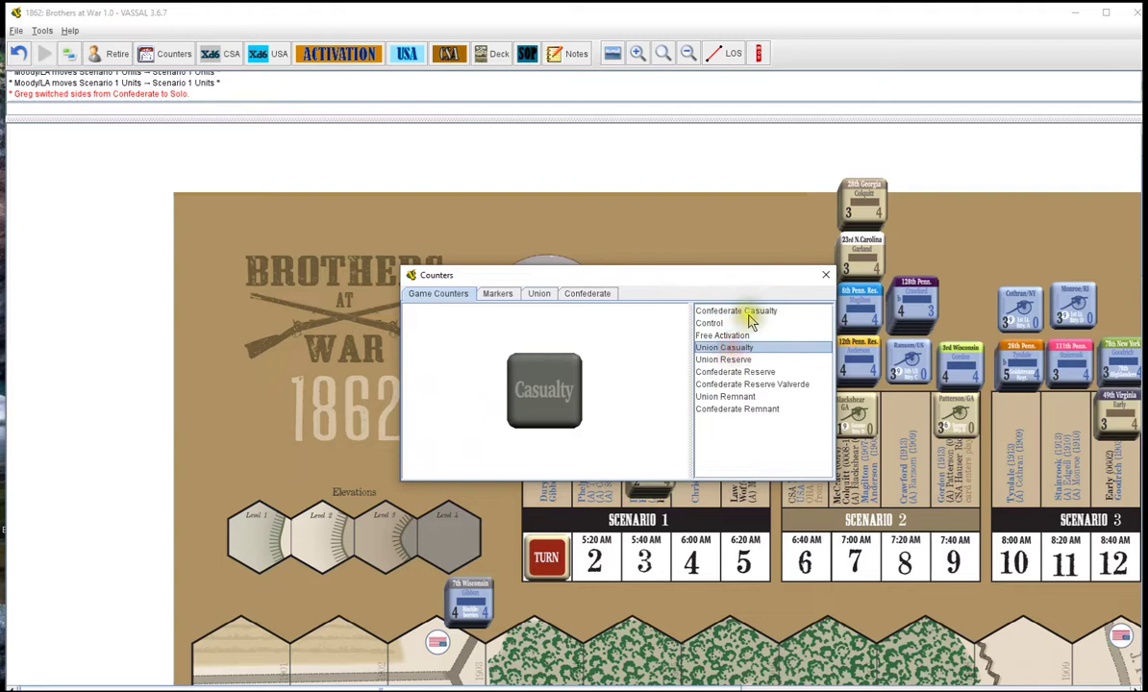
left_click(747, 310)
left_click(740, 348)
left_click(743, 311)
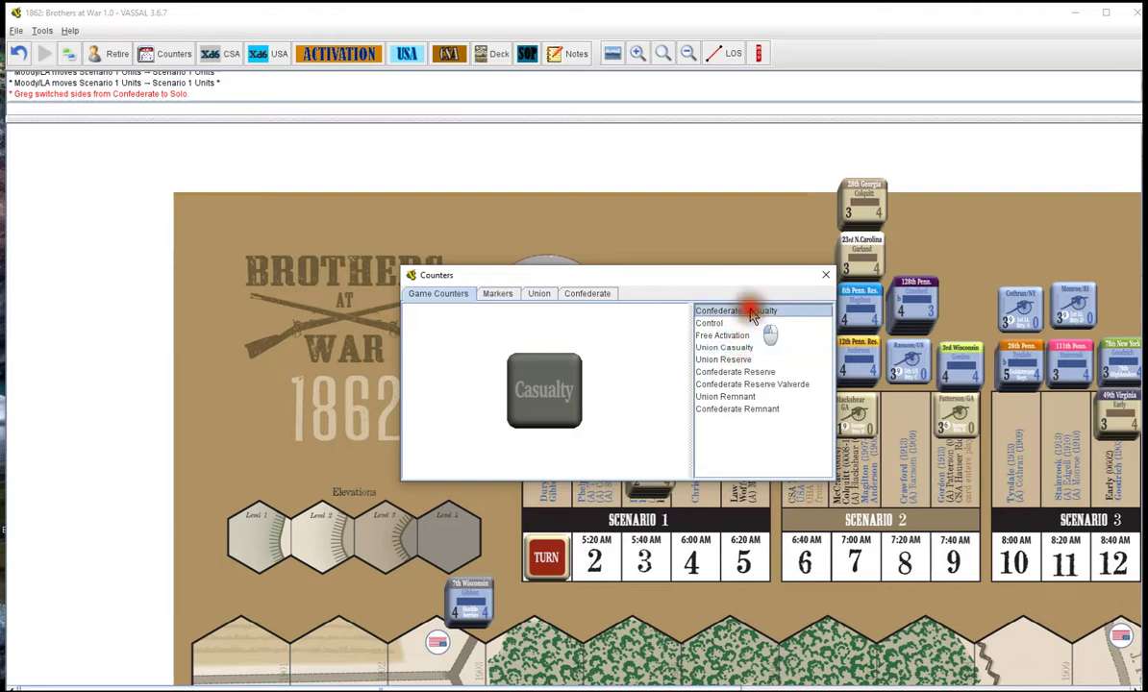
left_click(740, 360)
left_click(741, 349)
left_click(740, 311)
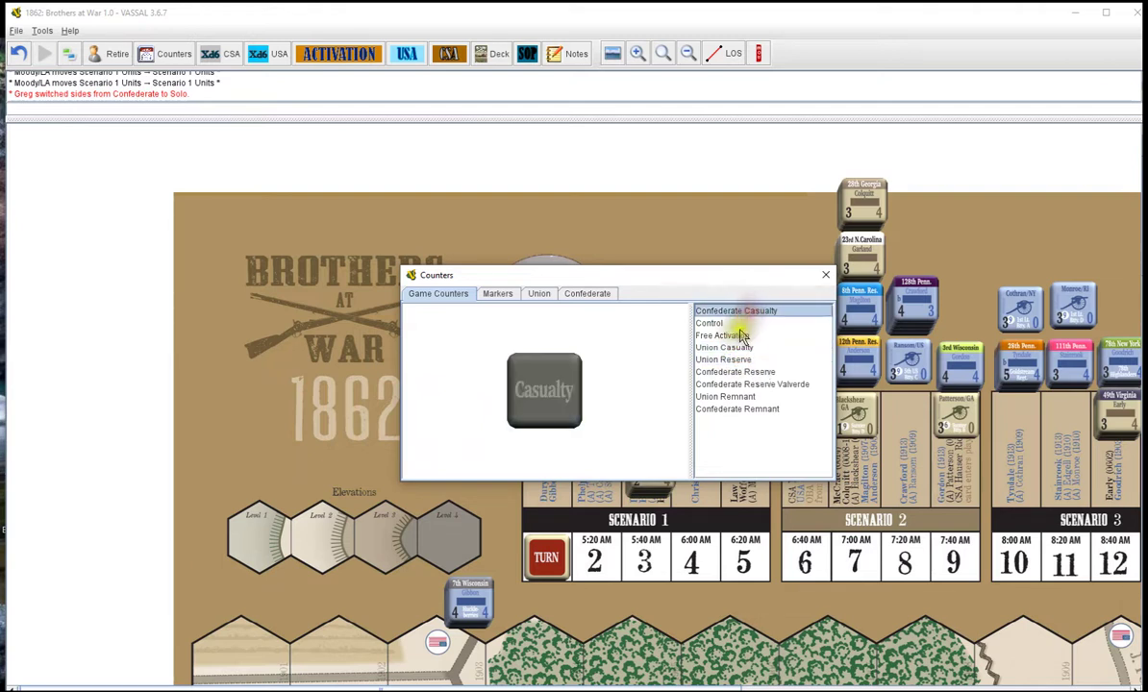
left_click(733, 346)
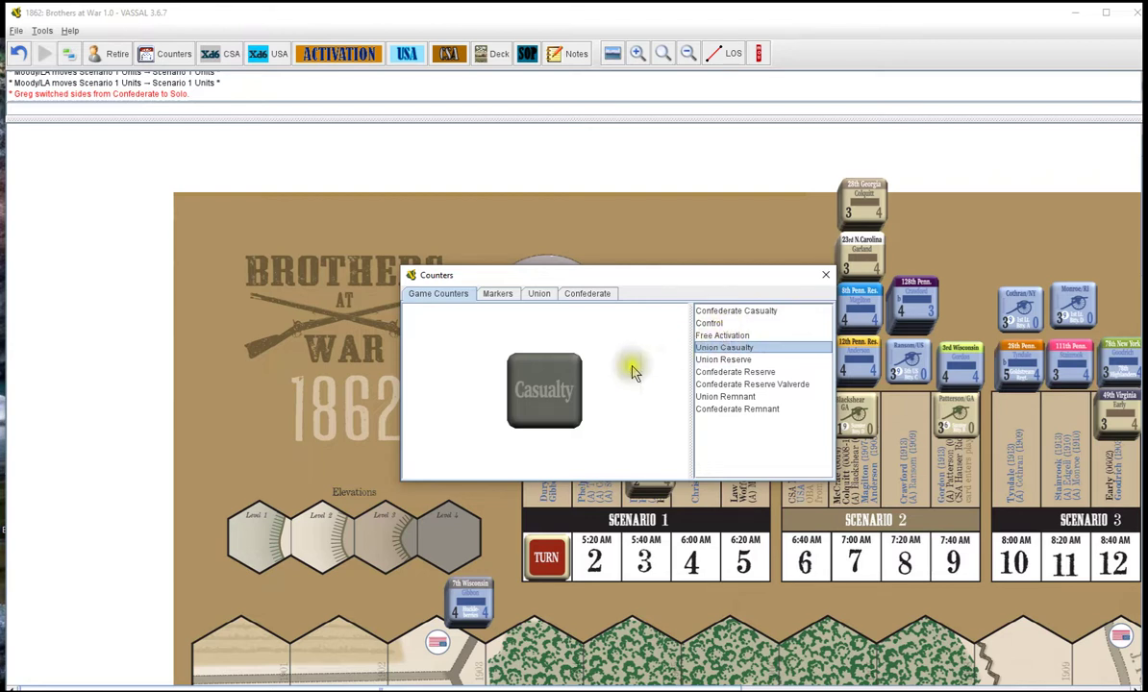
right_click(537, 388)
left_click(602, 355)
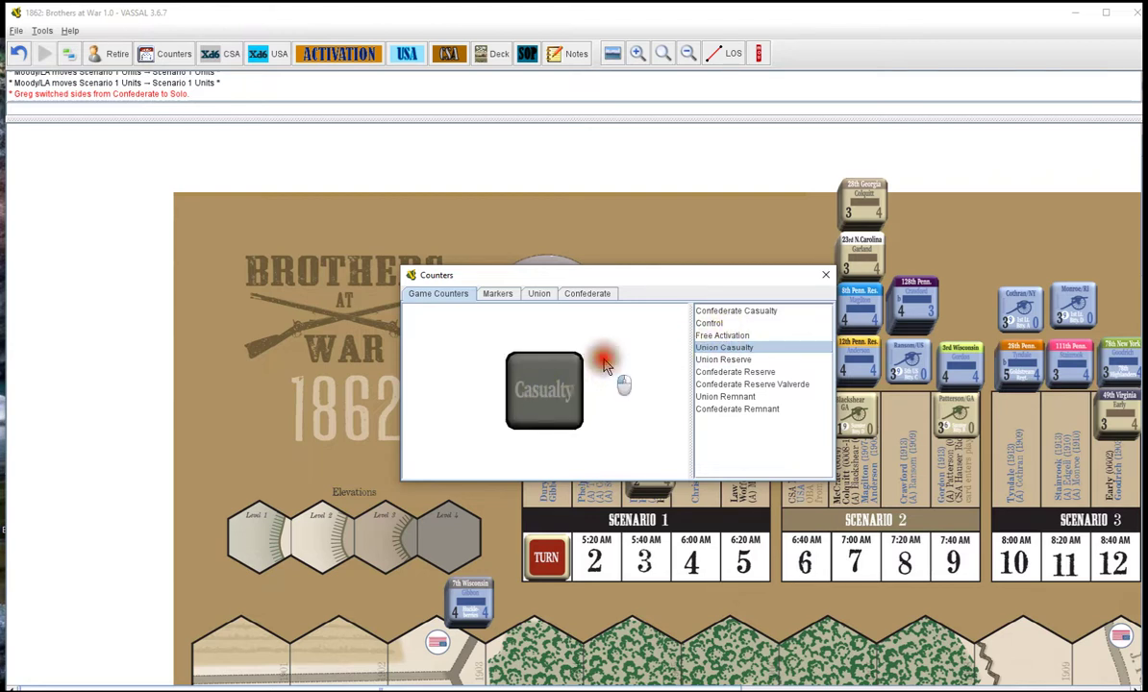
- Preview the Control counter and flip it Union, Confederate, then back to Union
left_click(737, 324)
right_click(531, 386)
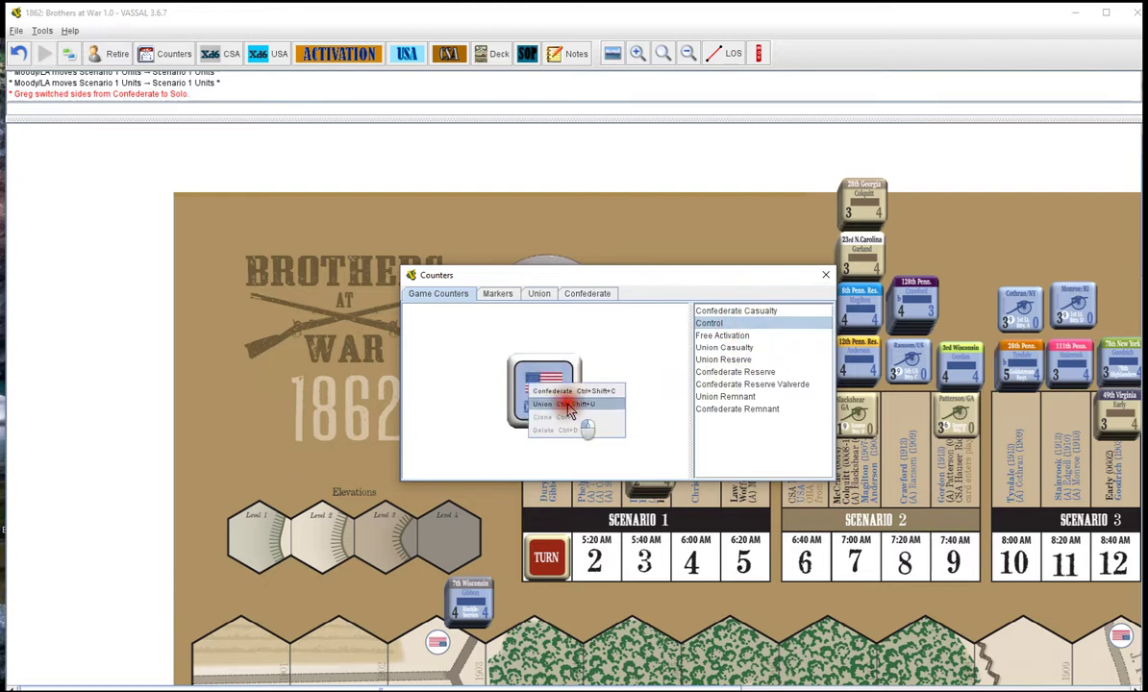
left_click(568, 409)
right_click(585, 385)
left_click(594, 390)
right_click(565, 396)
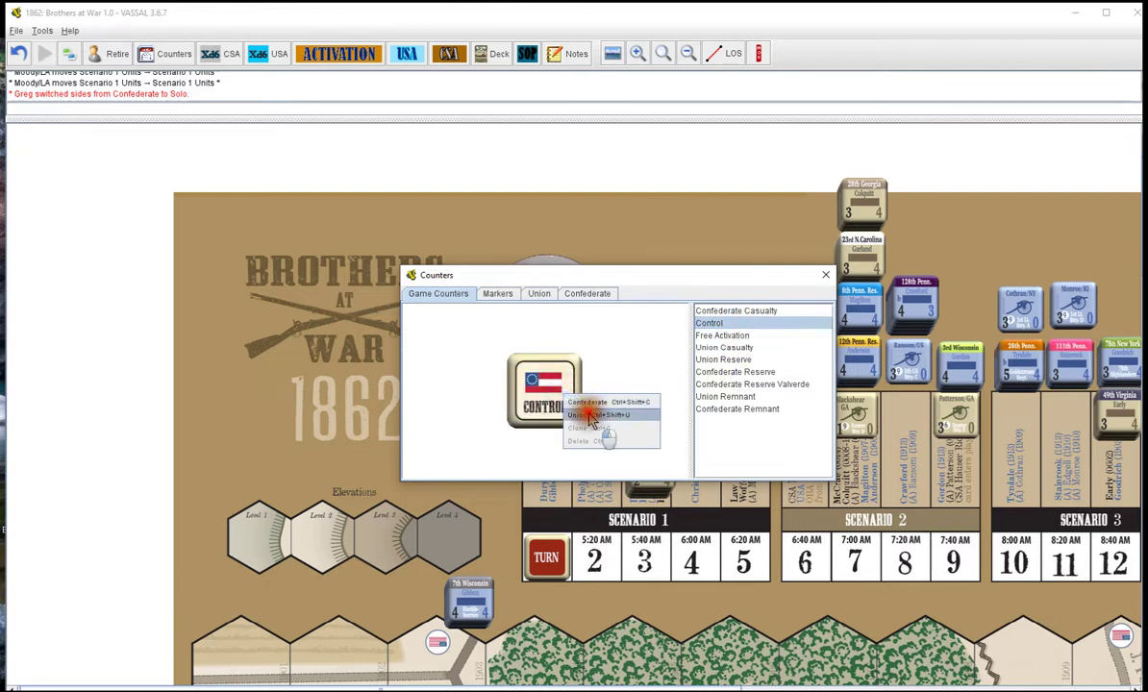
left_click(588, 416)
- Preview the Free Activation counter and flip it Union, Confederate, then back to Union
left_click(723, 336)
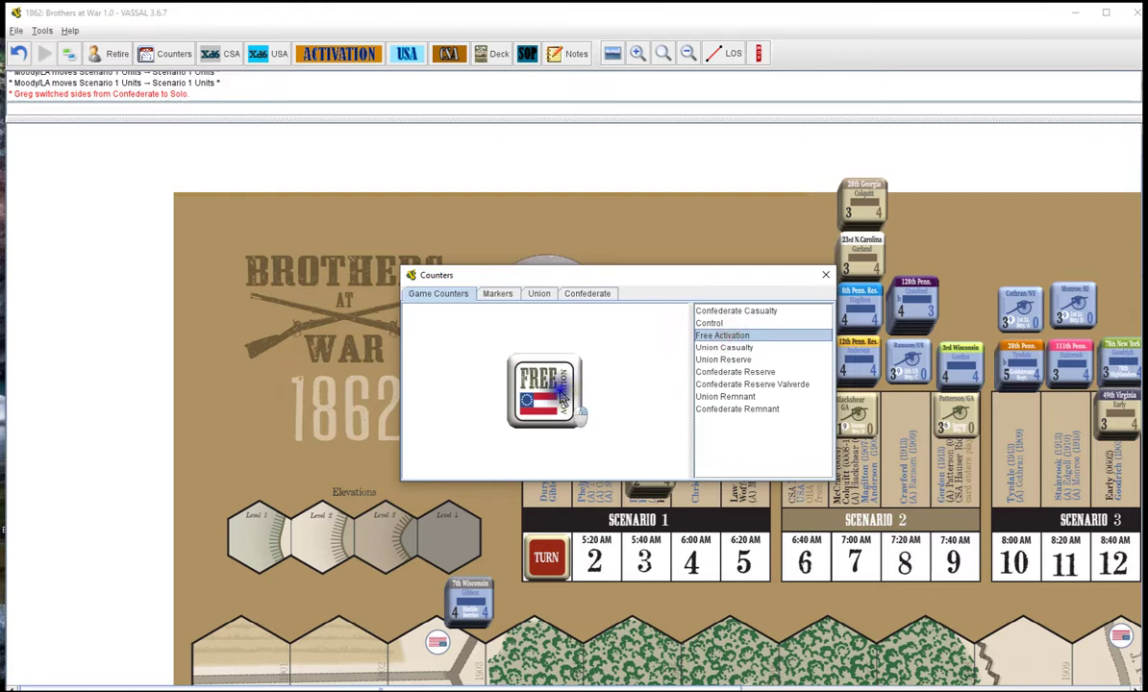
right_click(562, 396)
left_click(592, 436)
right_click(558, 392)
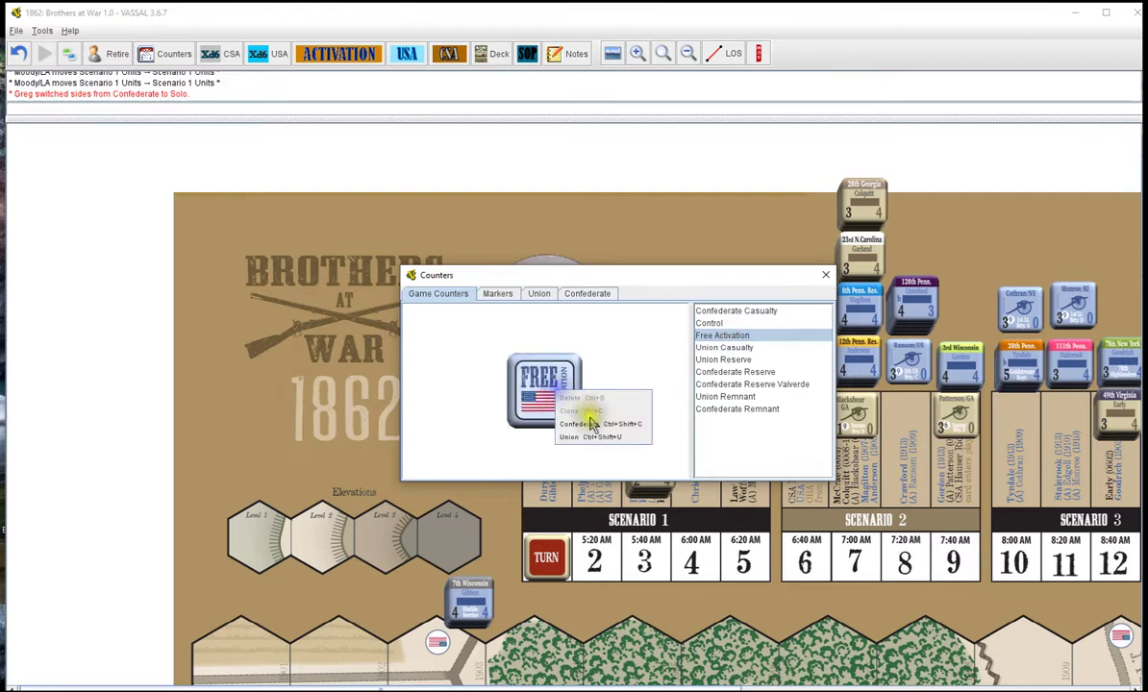
left_click(591, 424)
right_click(538, 389)
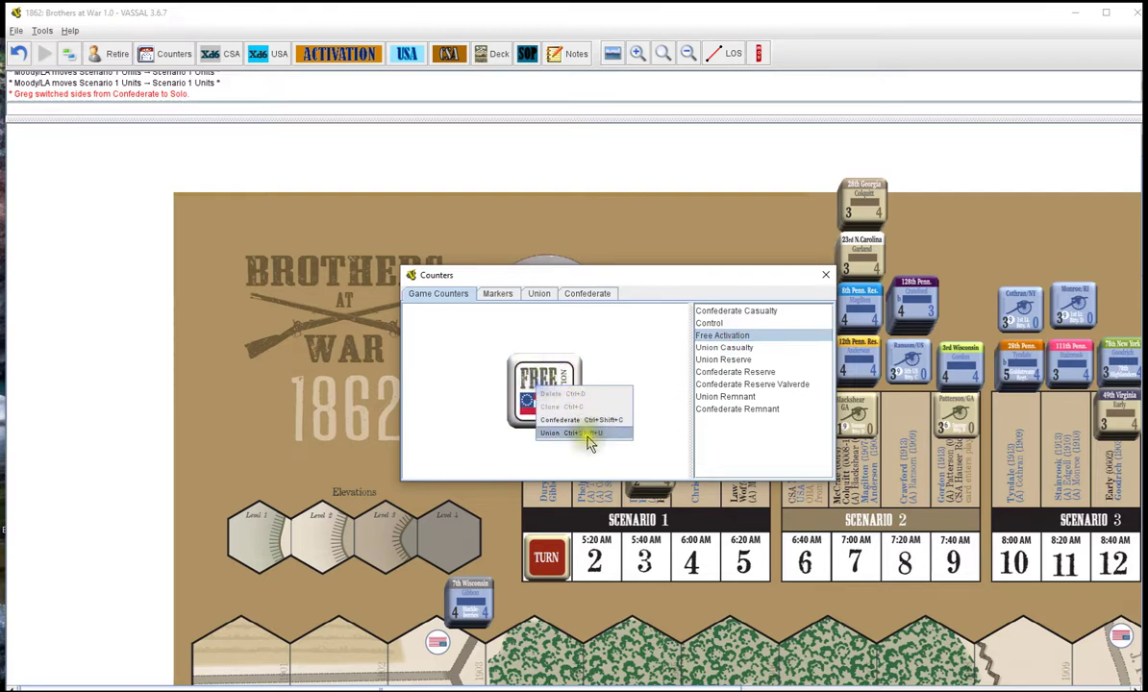
left_click(588, 434)
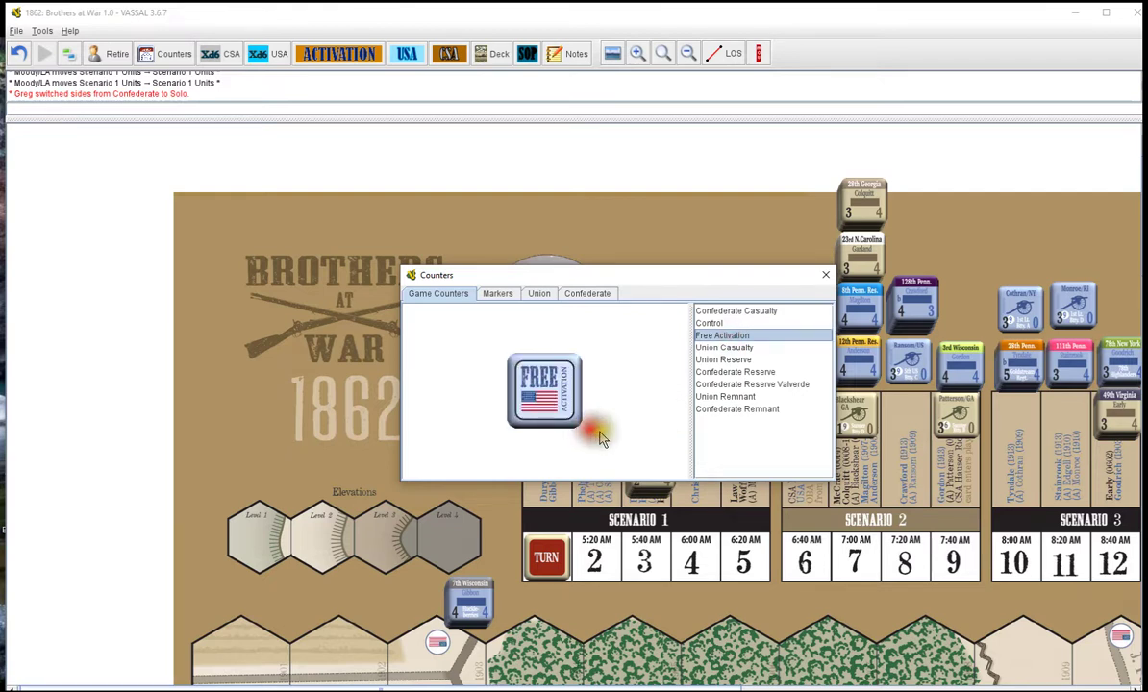
- Preview the Union Reserve, Confederate Reserve and Confederate Reserve Valverde counters
left_click(739, 360)
left_click(738, 372)
left_click(754, 384)
left_click(735, 360)
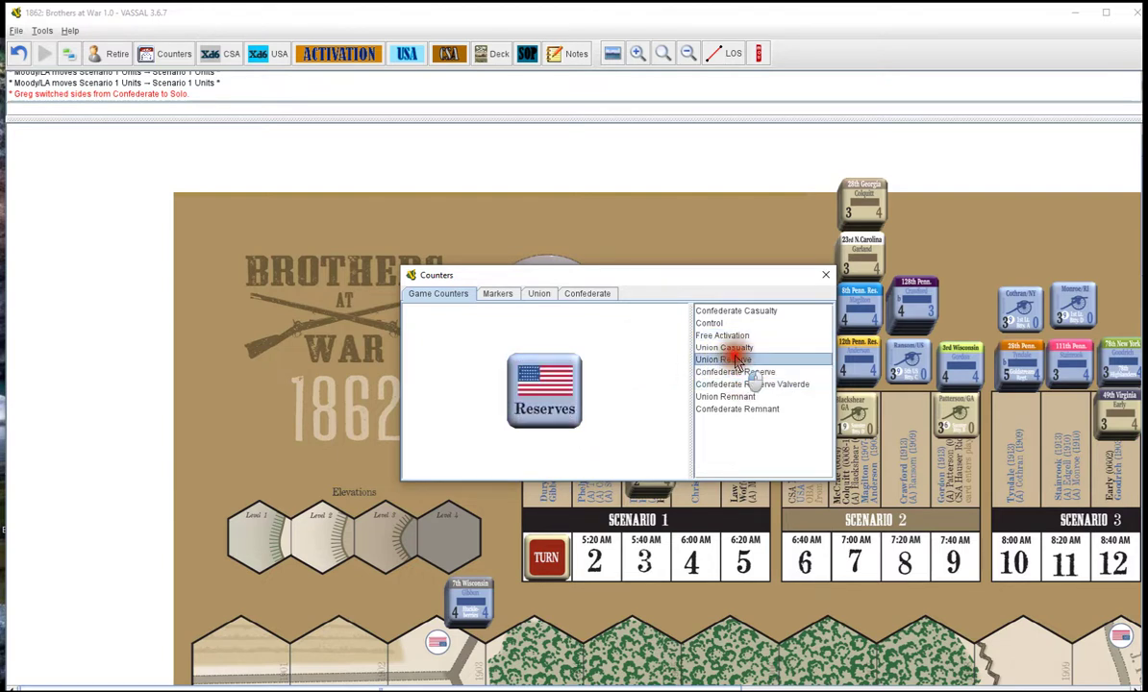
left_click(740, 373)
left_click(743, 385)
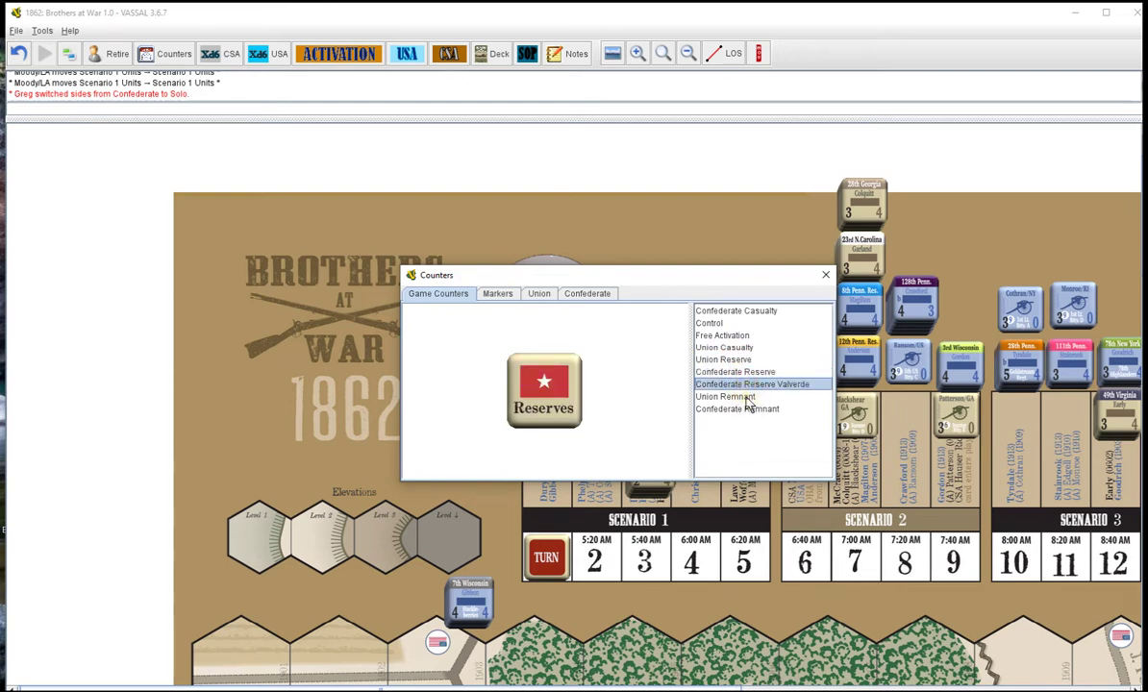
- Compare the Union and Confederate Remnant counters, settling on the Confederate one
left_click(747, 396)
left_click(748, 409)
left_click(746, 396)
left_click(749, 409)
left_click(746, 396)
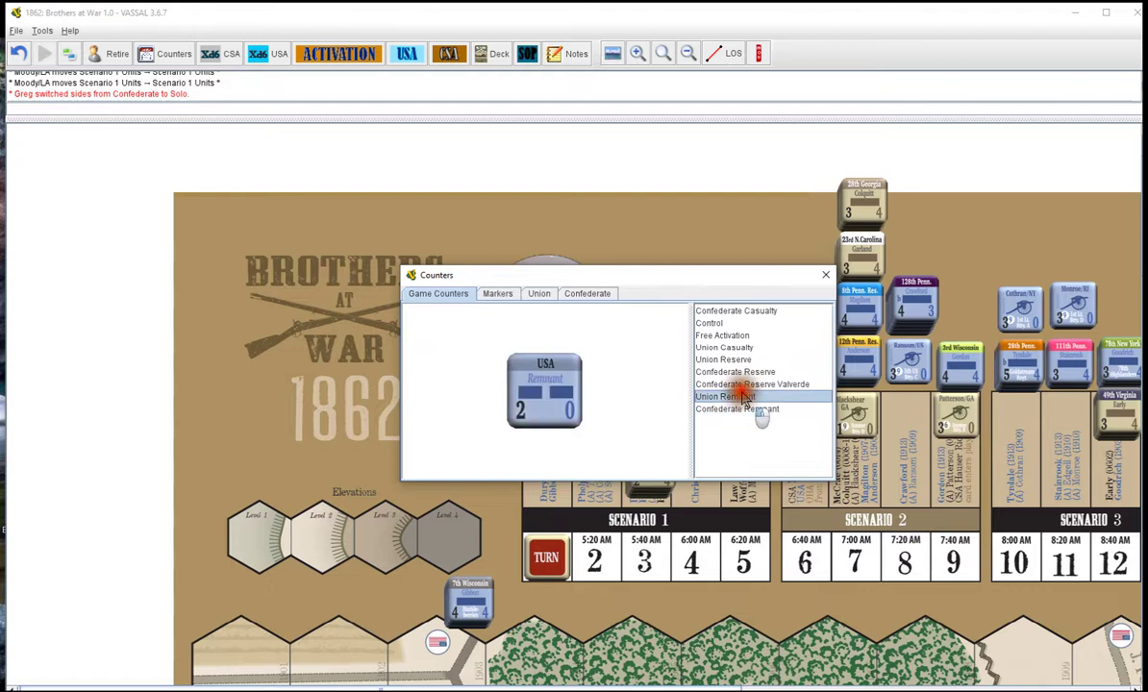
left_click(748, 409)
left_click(746, 396)
left_click(753, 411)
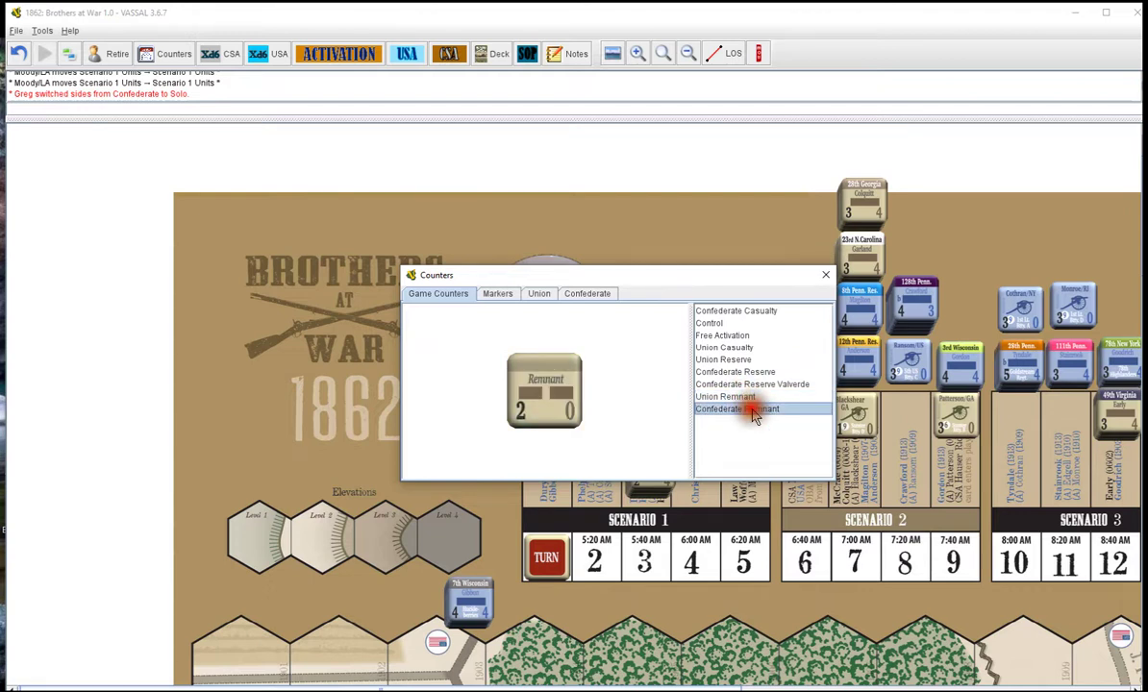
- Reduce the Remnant counter's strength to 1, then restore it to 2
right_click(527, 394)
left_click(581, 419)
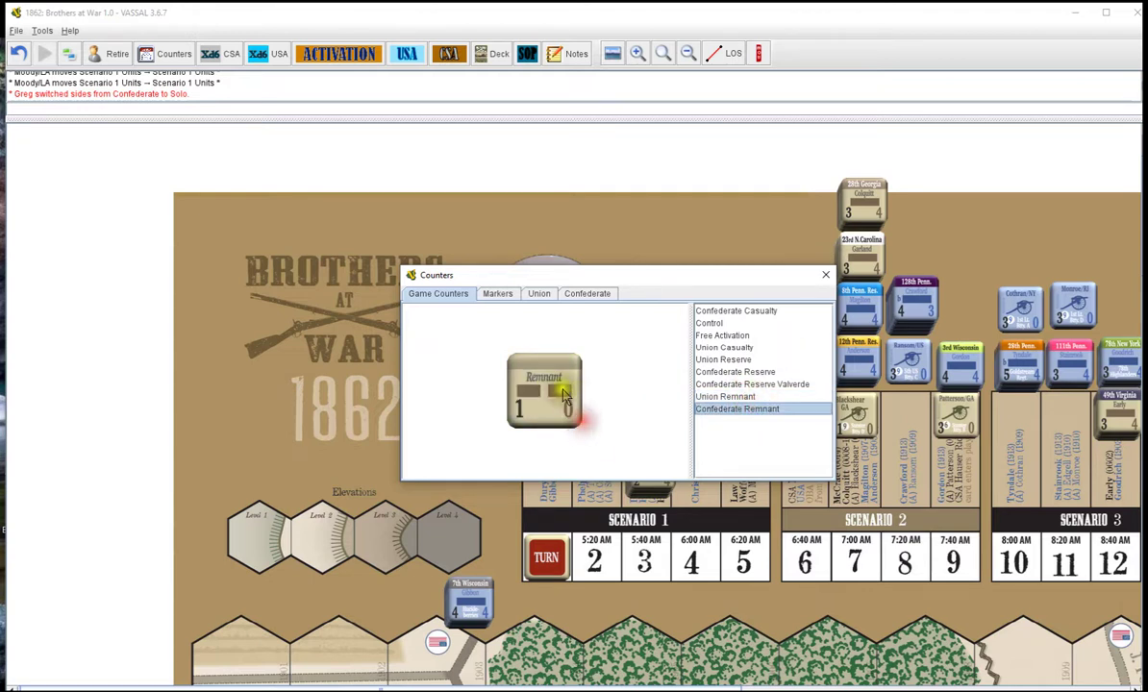
right_click(566, 397)
left_click(602, 389)
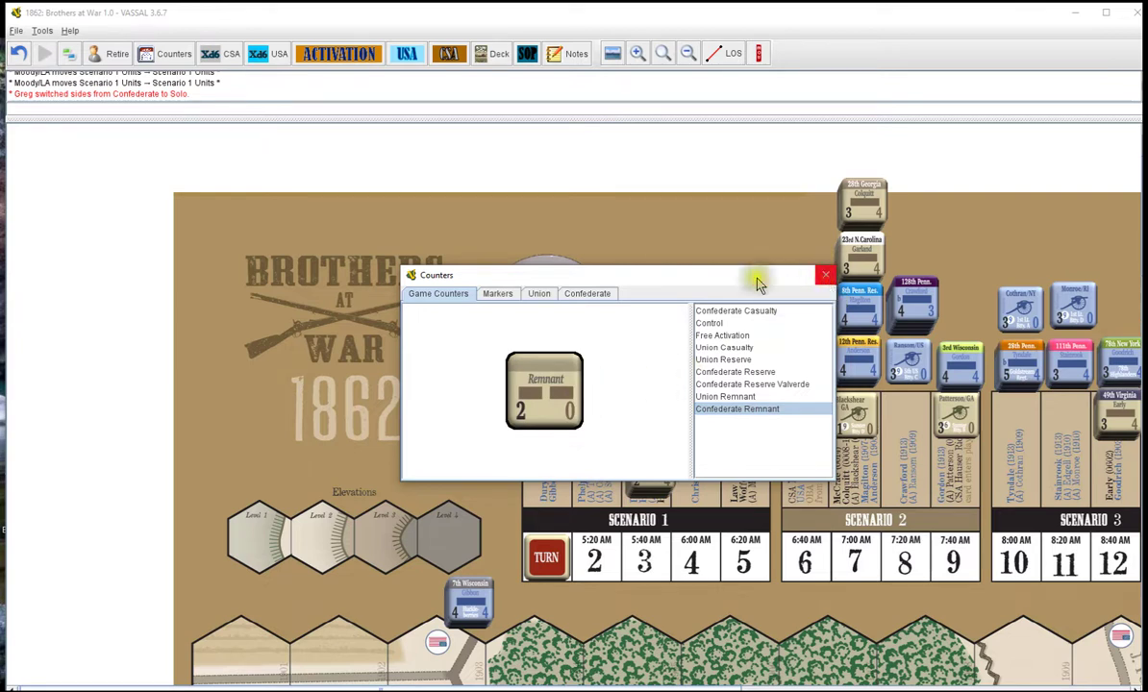
- On the Markers tab, preview the Start Countdown, Countdown and Game Turn markers
left_click(499, 294)
left_click(686, 309)
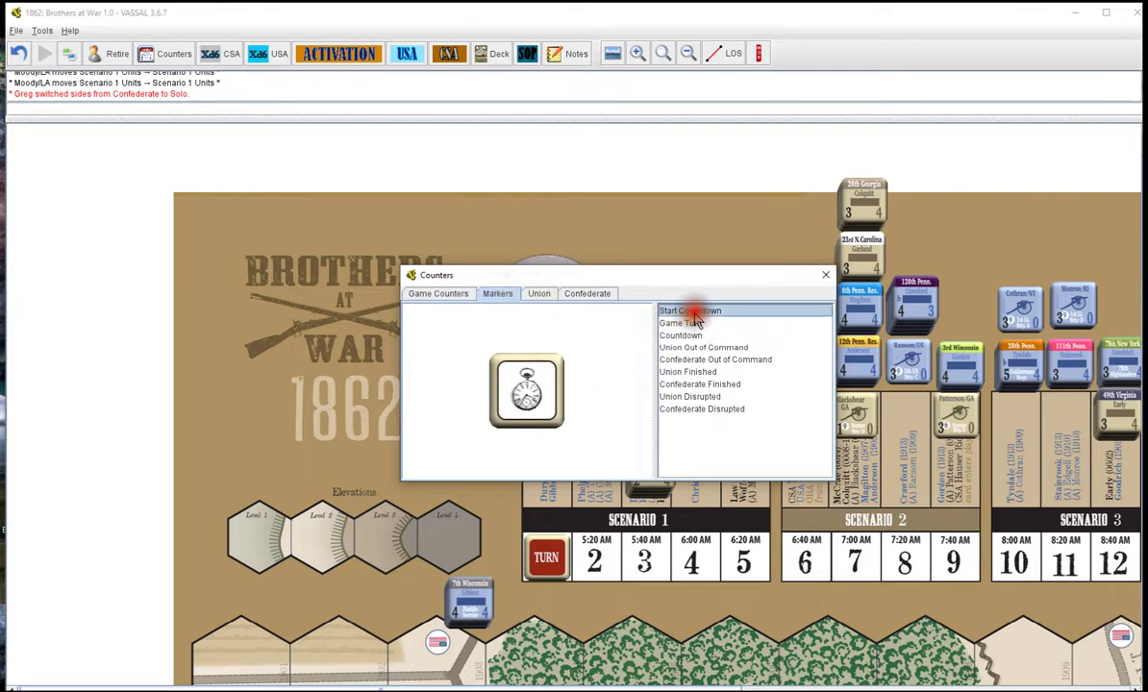
left_click(686, 336)
left_click(690, 324)
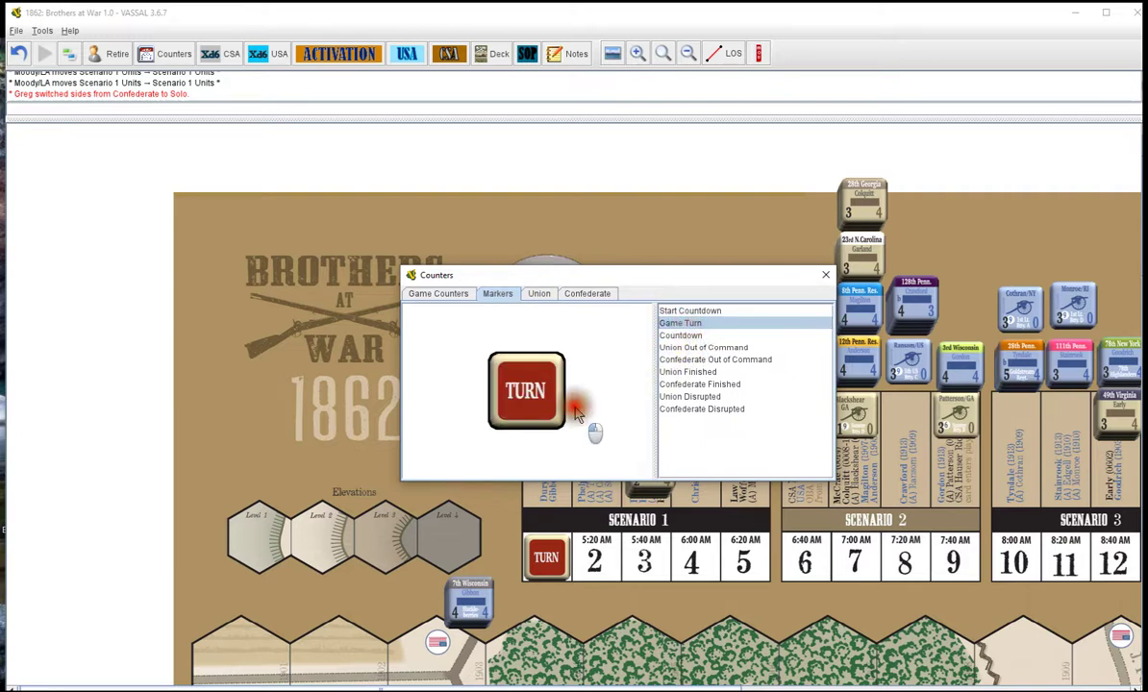
left_click(684, 312)
left_click(687, 334)
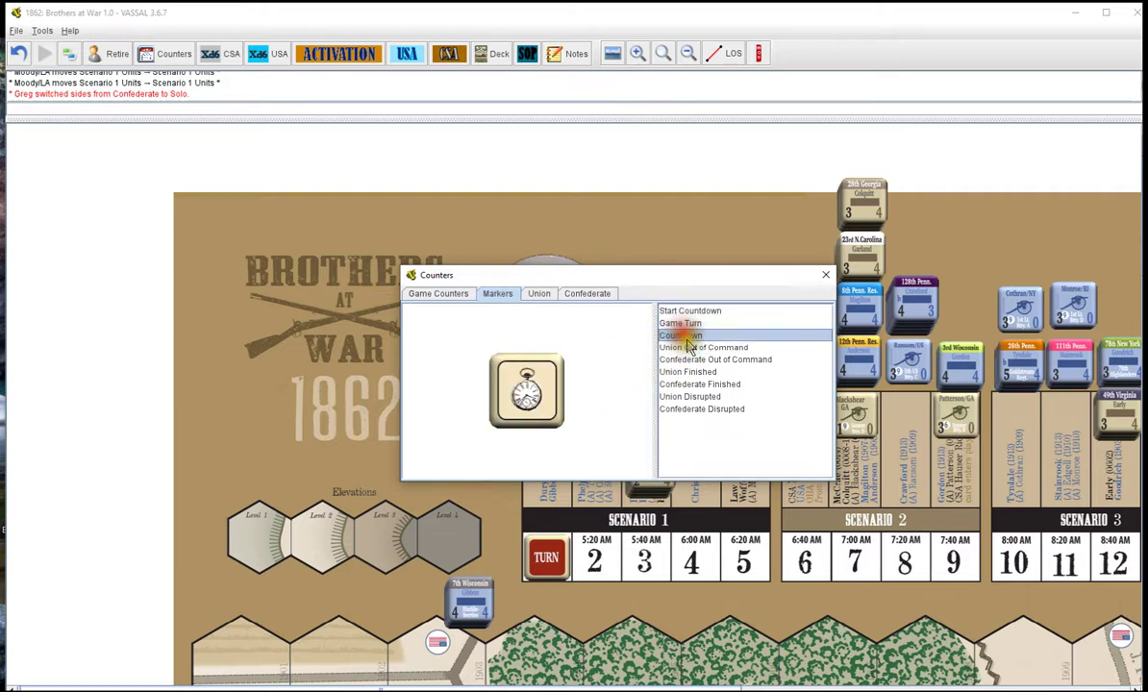
- Place a Countdown marker on the board beside the title and mask its face
left_click(536, 396)
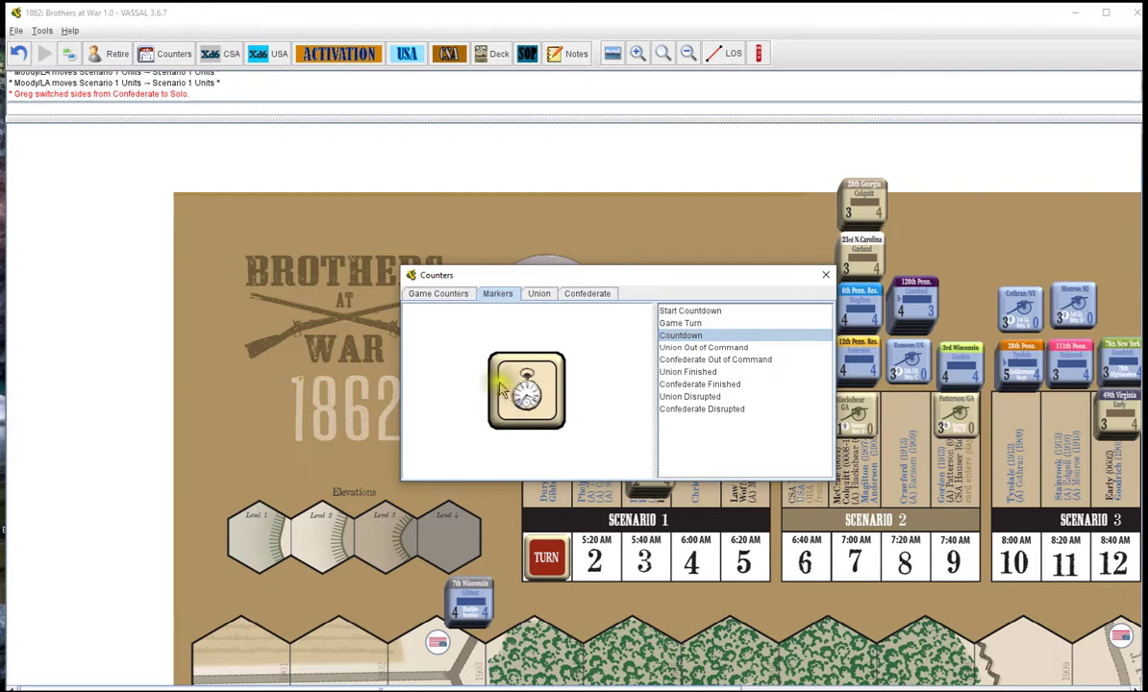
left_click_drag(528, 393, 383, 369)
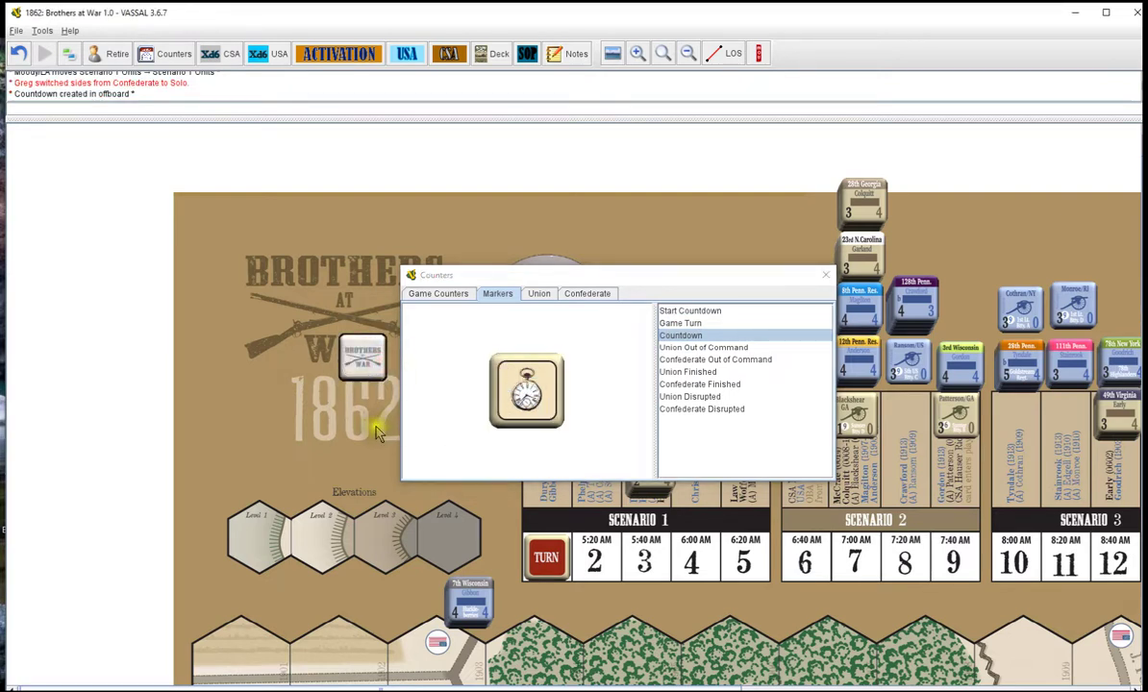
left_click(363, 362)
left_click(529, 396)
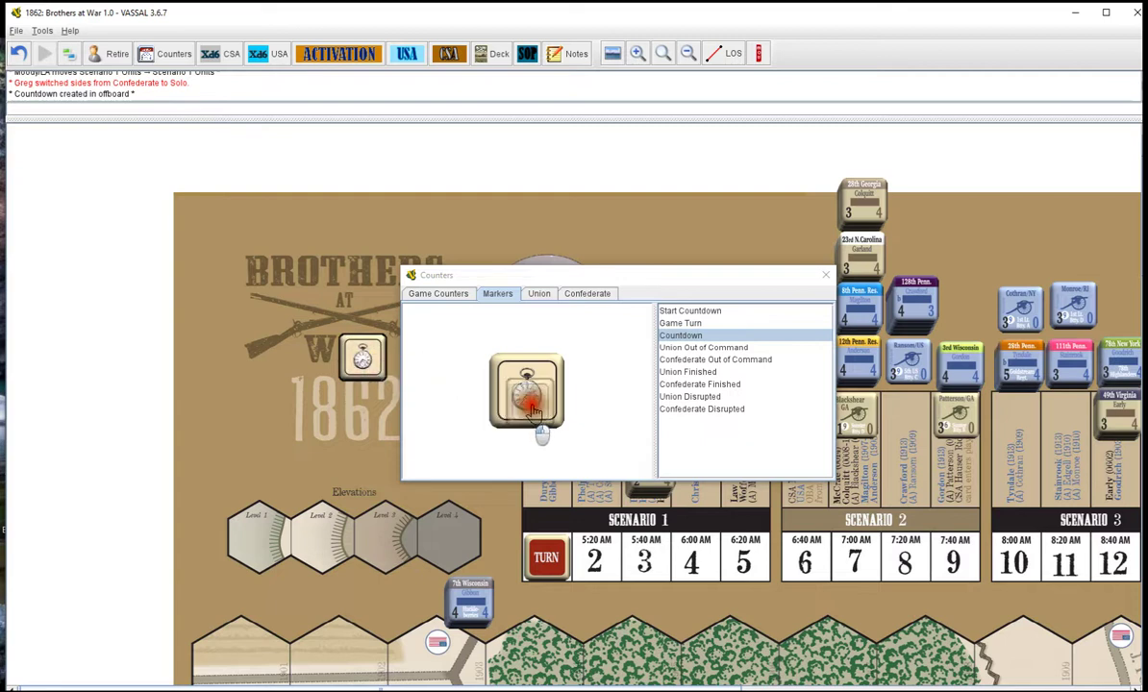
left_click(371, 378)
left_click(376, 377)
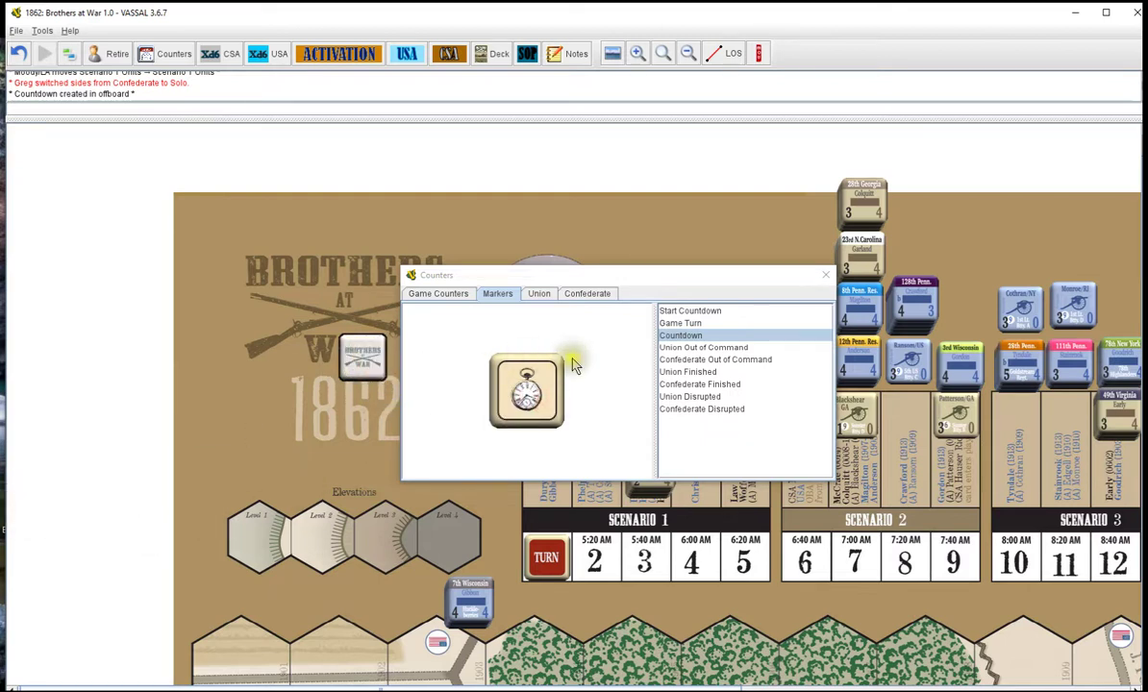
- Drag the masked marker off-board, delete it, and move the Counters window left
left_click_drag(527, 383, 53, 464)
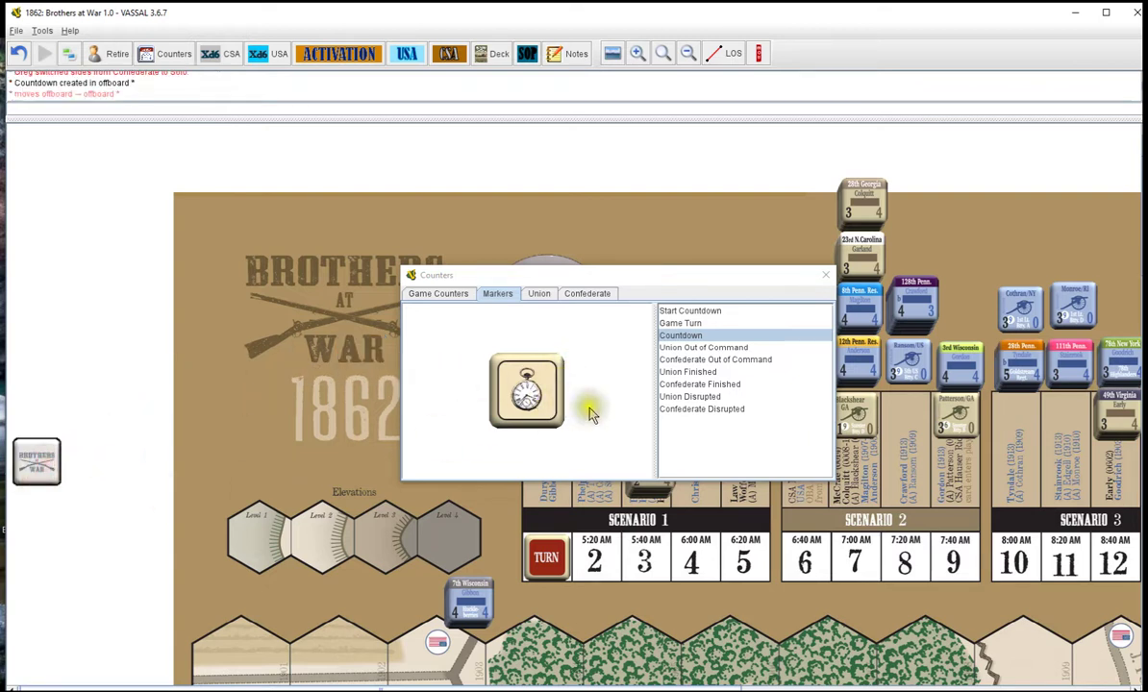
left_click(47, 481)
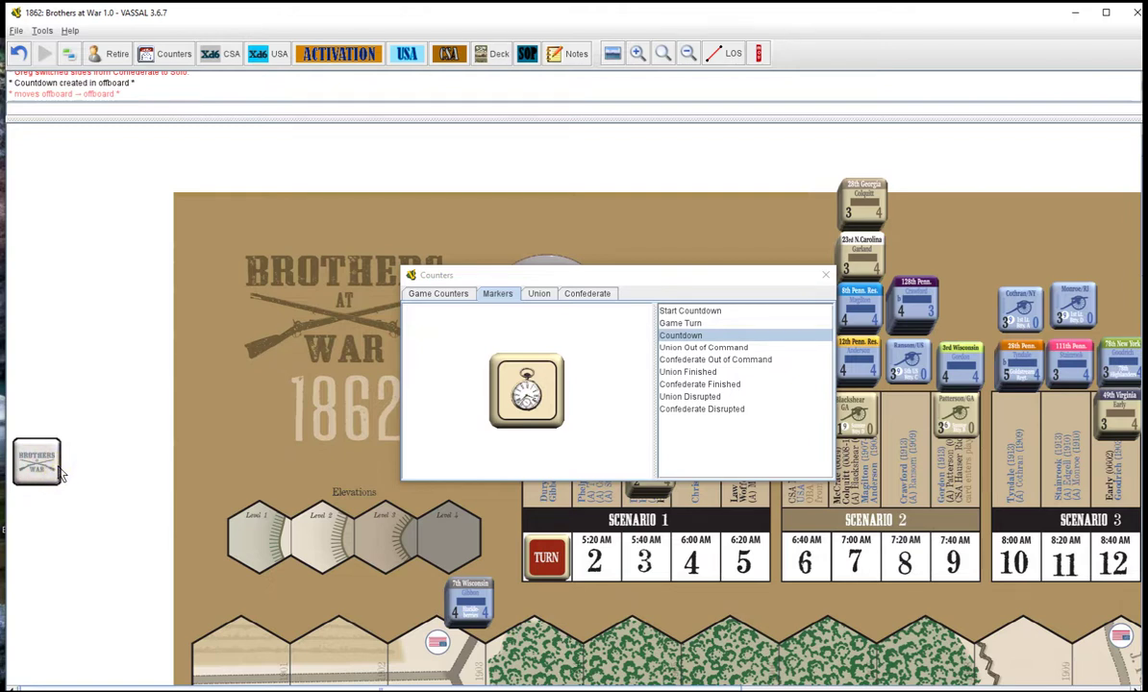
key("Delete")
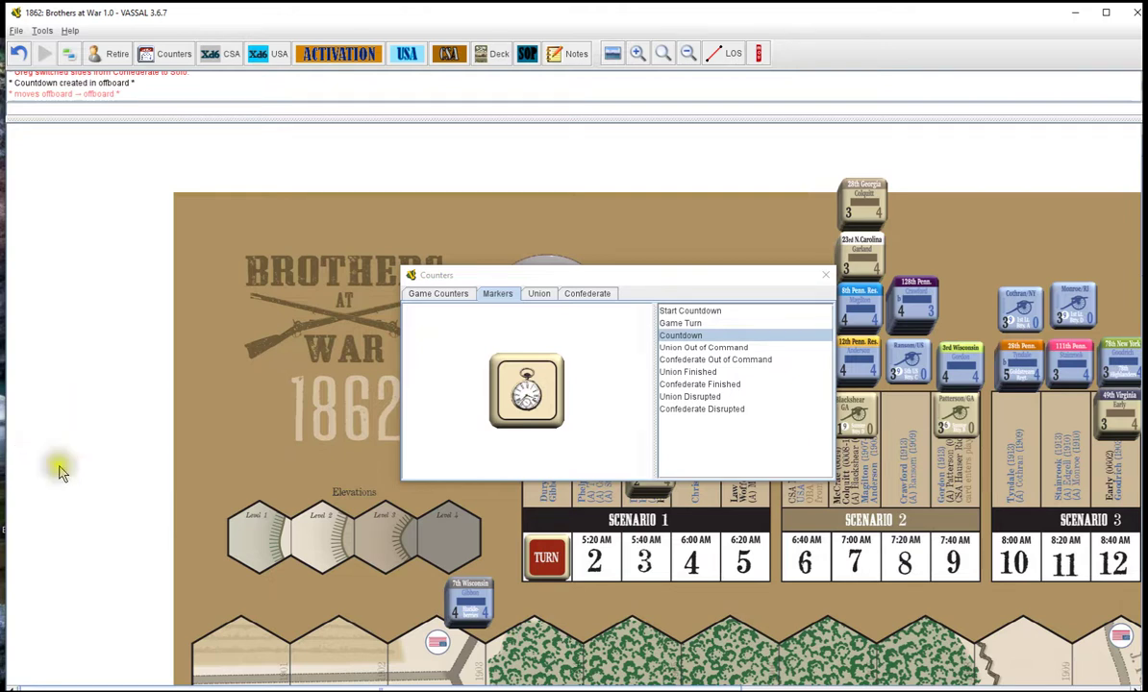
left_click(687, 287)
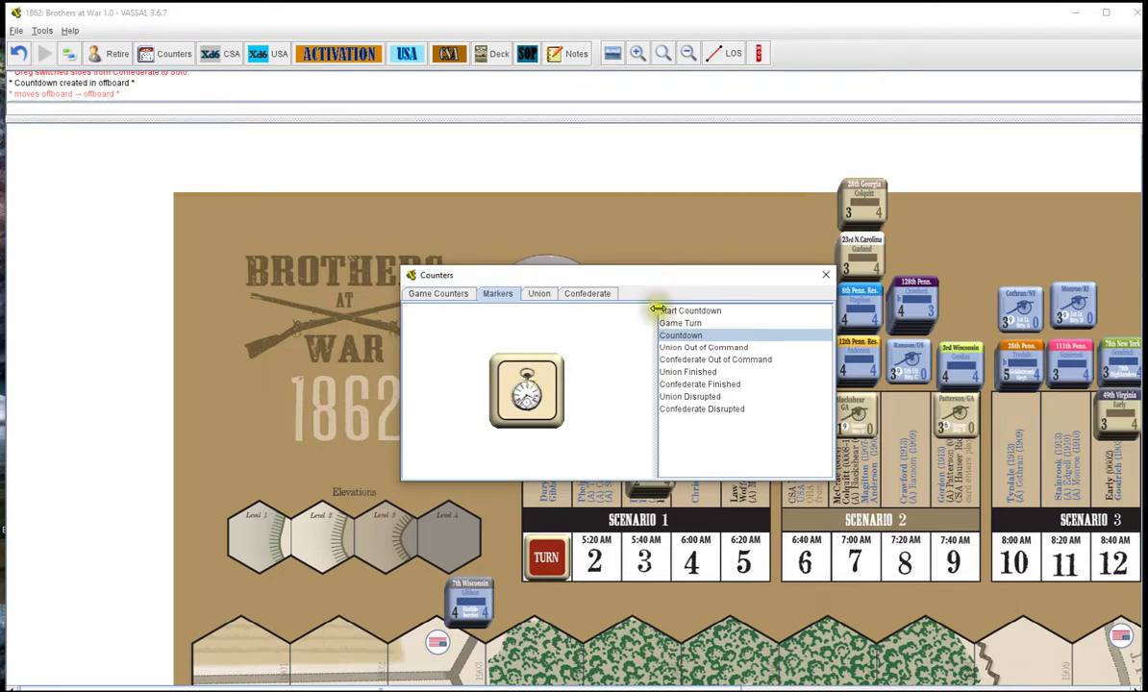
left_click_drag(661, 276, 538, 261)
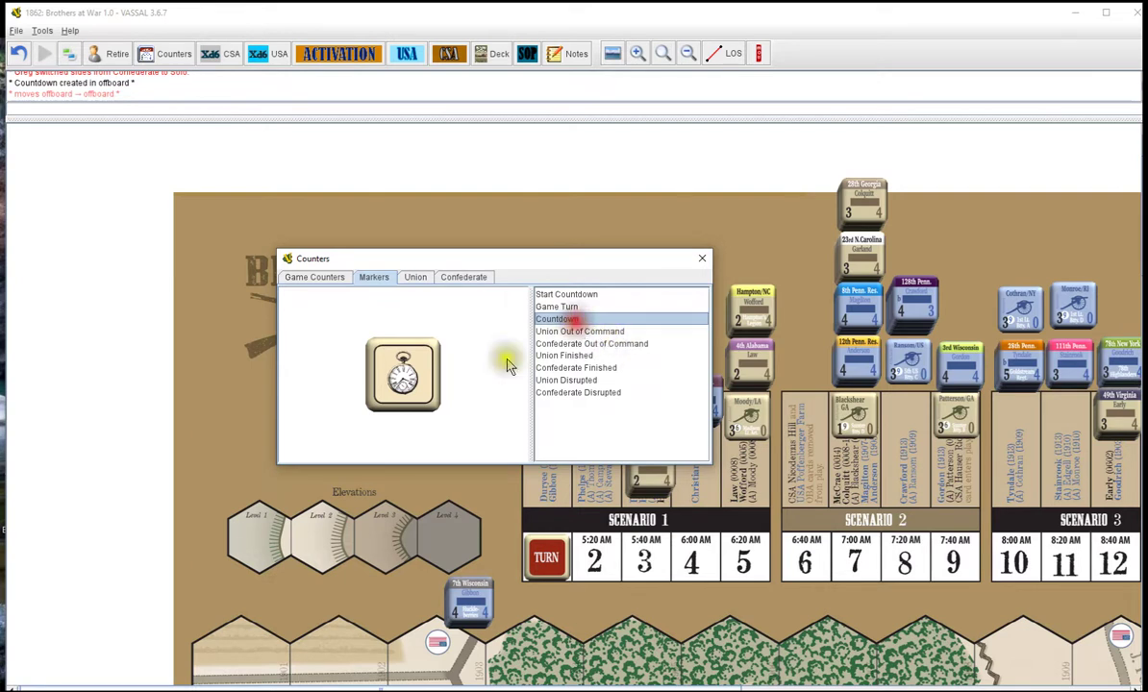
left_click(435, 387)
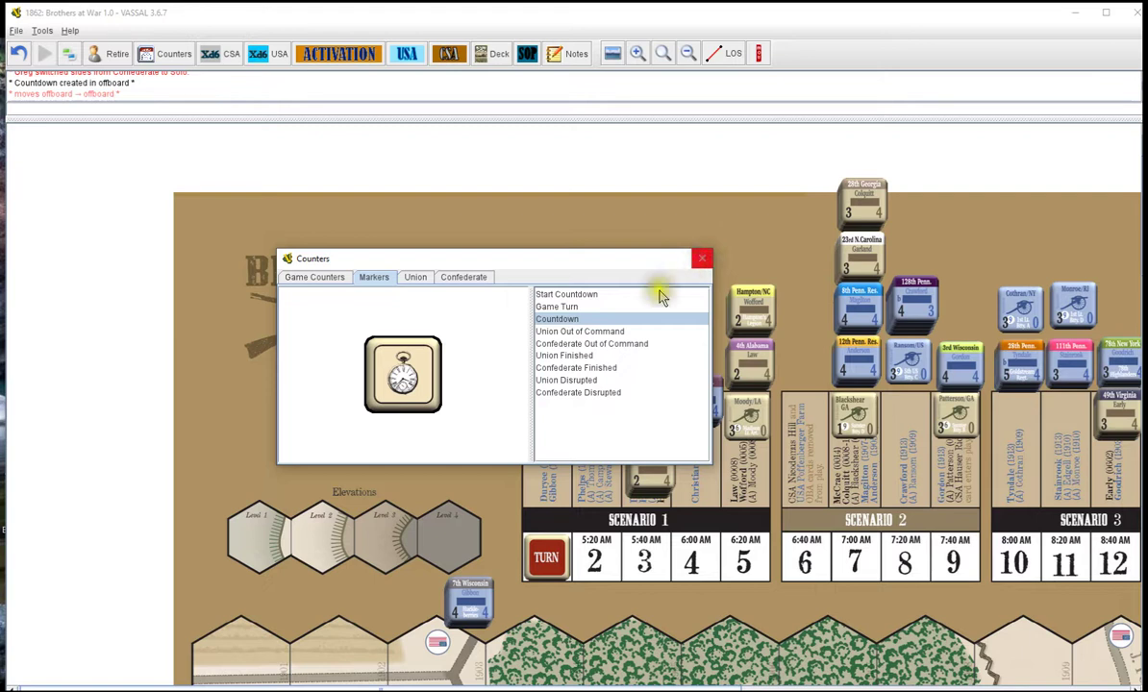
- Preview the Union and Confederate Out of Command, Finished and Disrupted markers
left_click(587, 331)
left_click(590, 345)
left_click(585, 356)
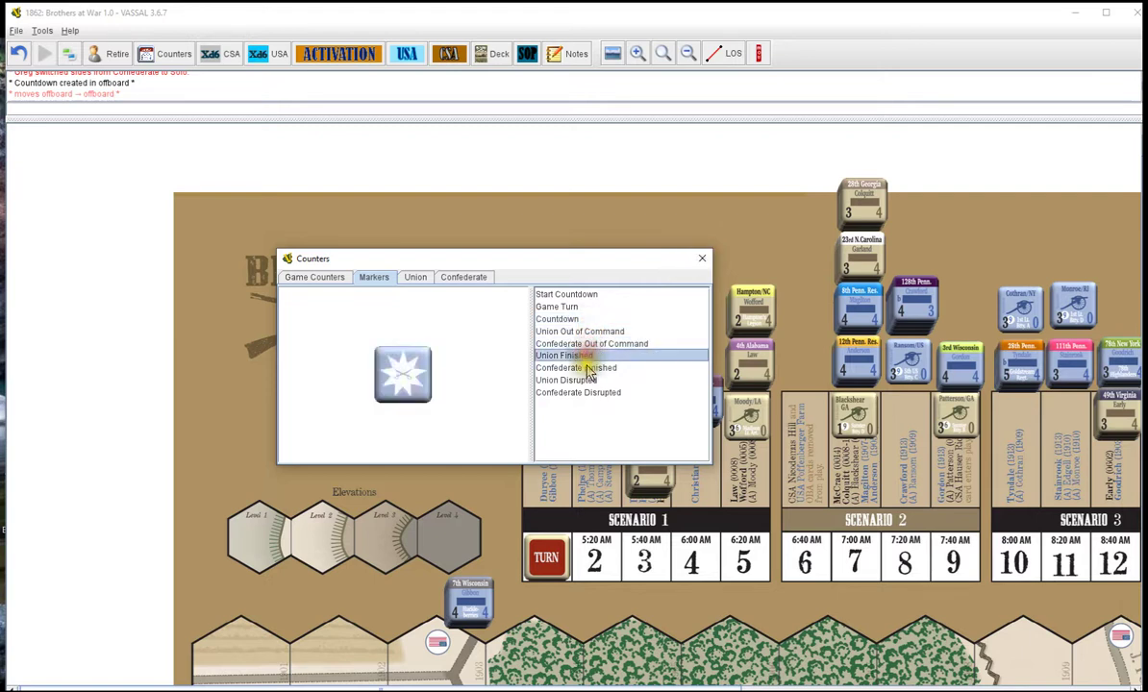
left_click(585, 367)
left_click(586, 380)
left_click(588, 392)
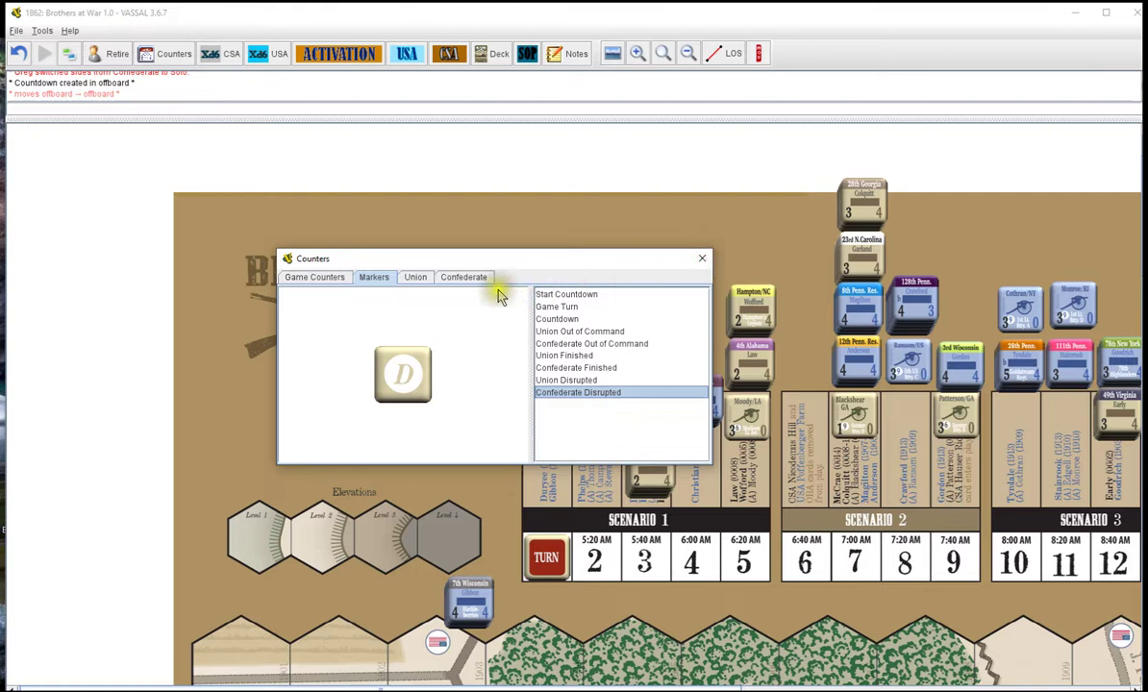
- Browse the Union counters on the Valverde, Mill Springs and South Mountain sub-tabs
left_click(412, 277)
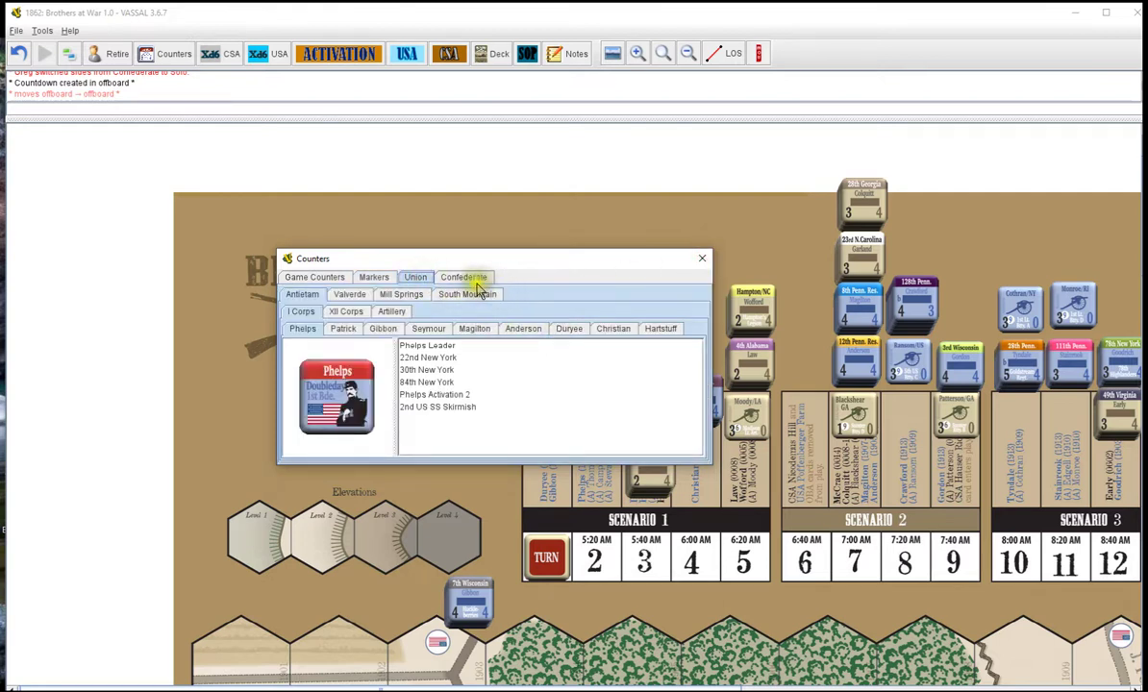
left_click(350, 295)
left_click(396, 294)
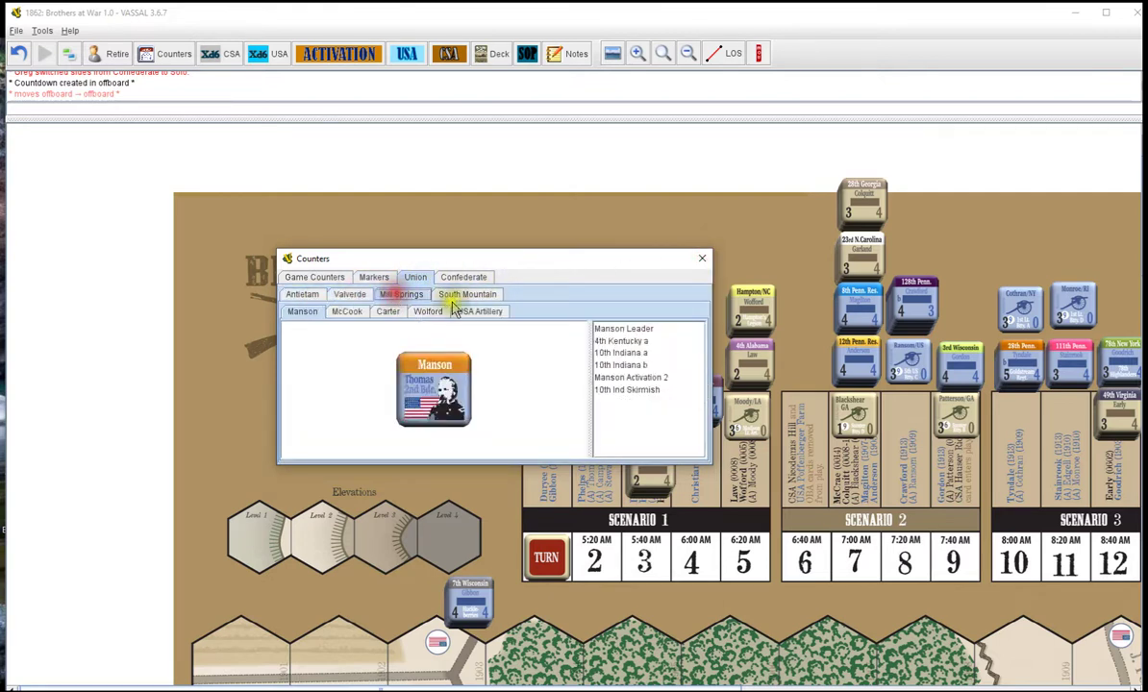
left_click(468, 294)
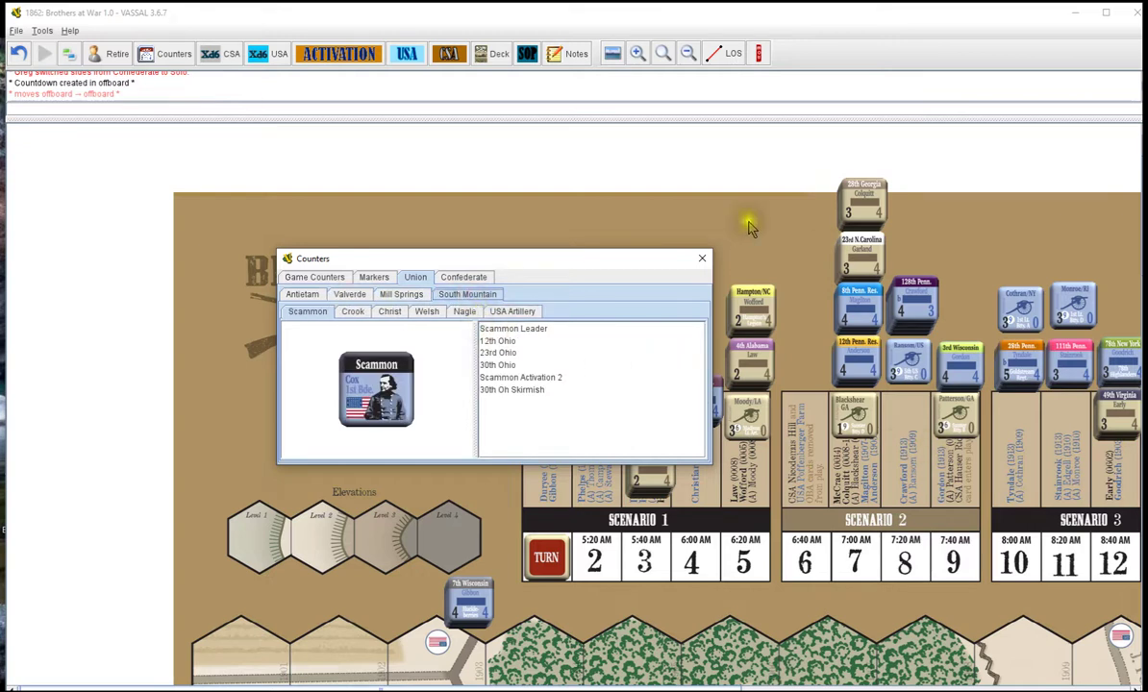
- Close the Counters window and bring up the CSA Xd6 dice dialog, moving it aside
left_click(702, 258)
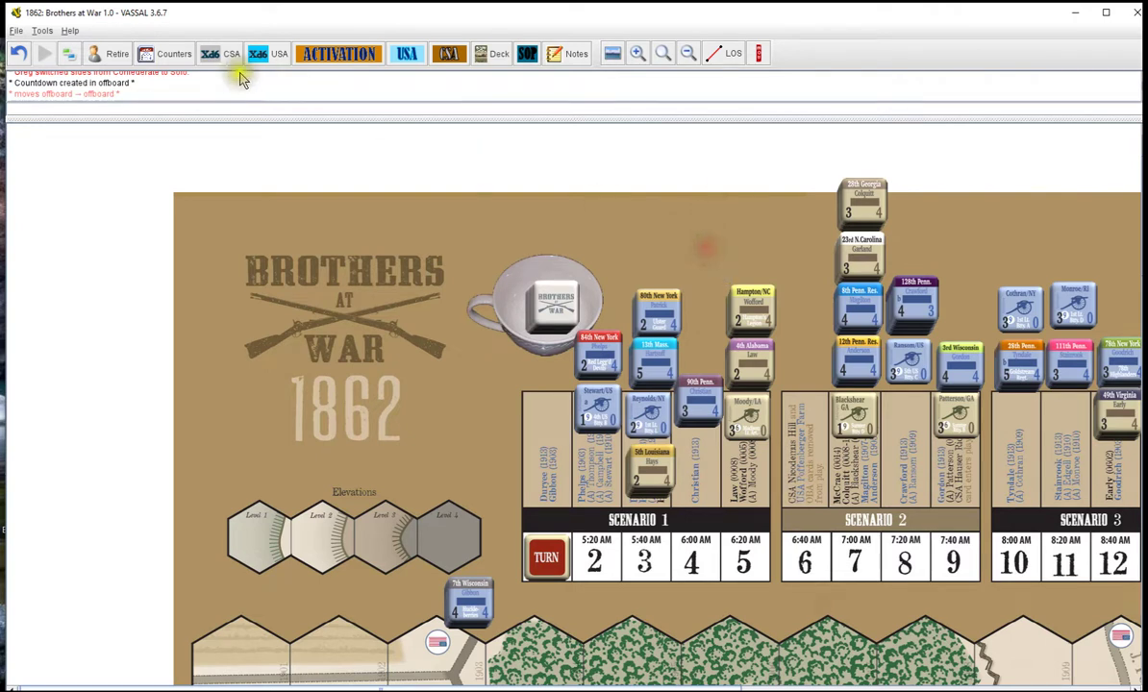
left_click(177, 55)
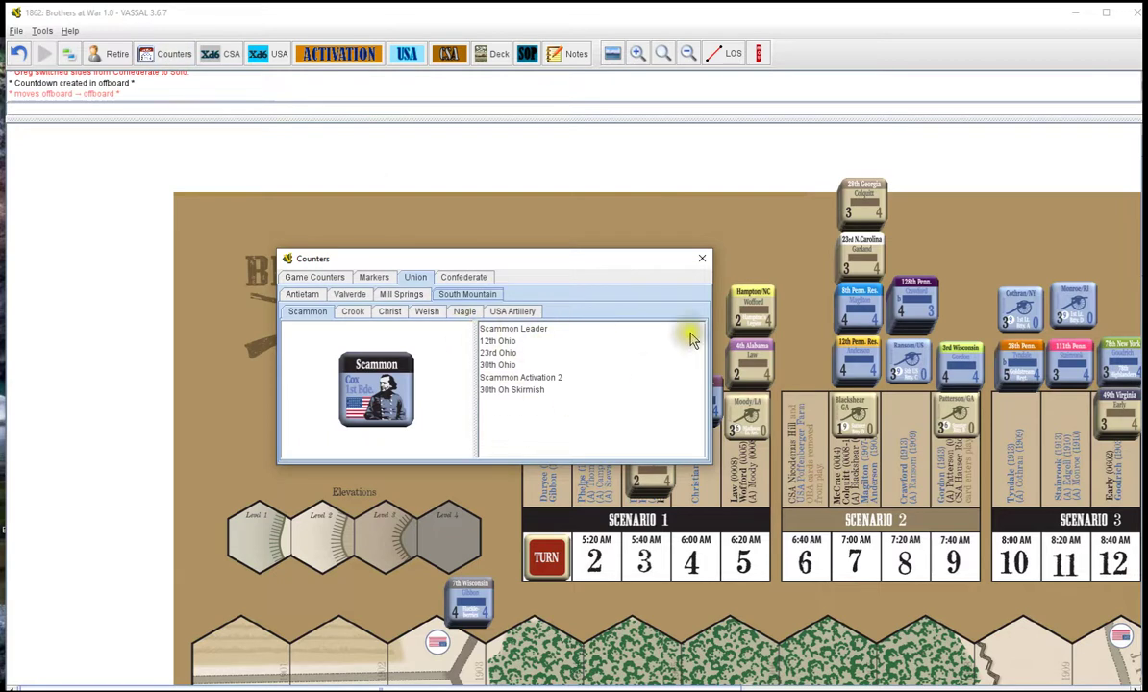
left_click(702, 258)
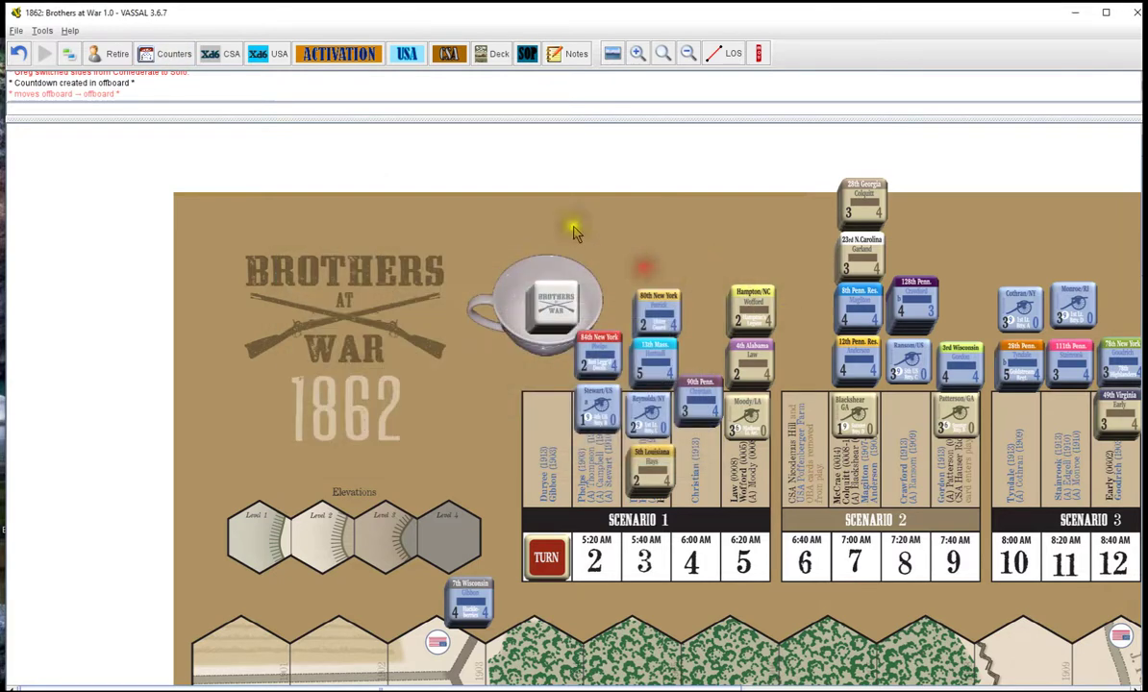
left_click(209, 56)
left_click_drag(410, 187, 586, 185)
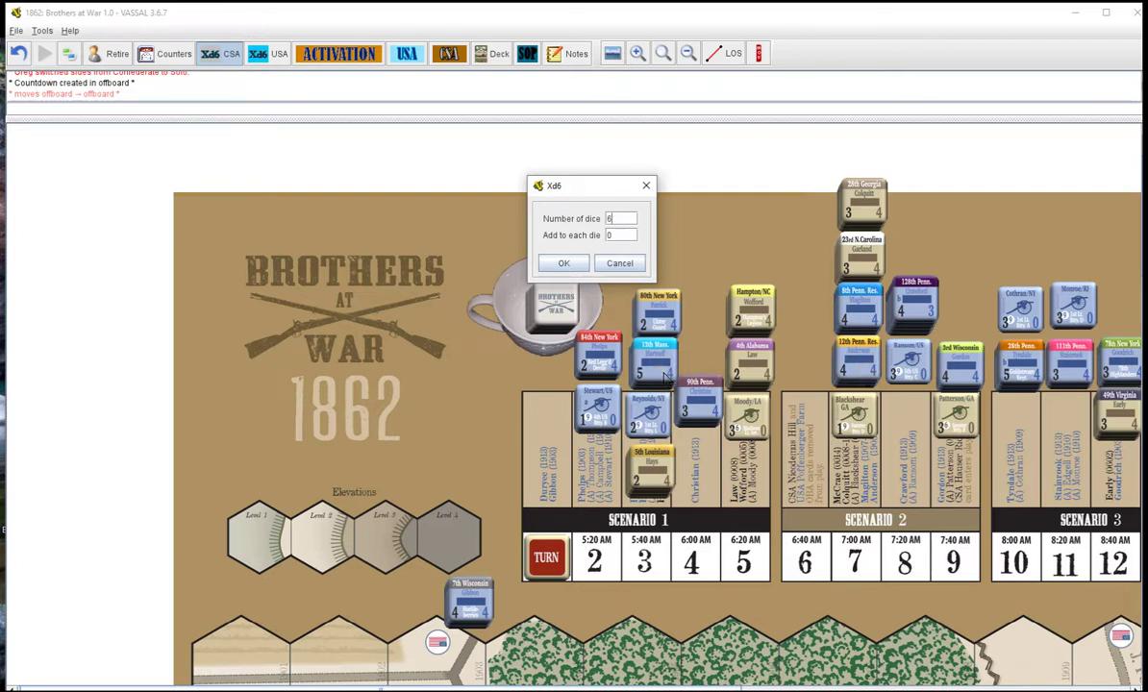
- Roll the Confederate dice with -1 added to each die, getting 2,3,4,5,0,4
double_click(612, 220)
double_click(621, 234)
left_click(566, 267)
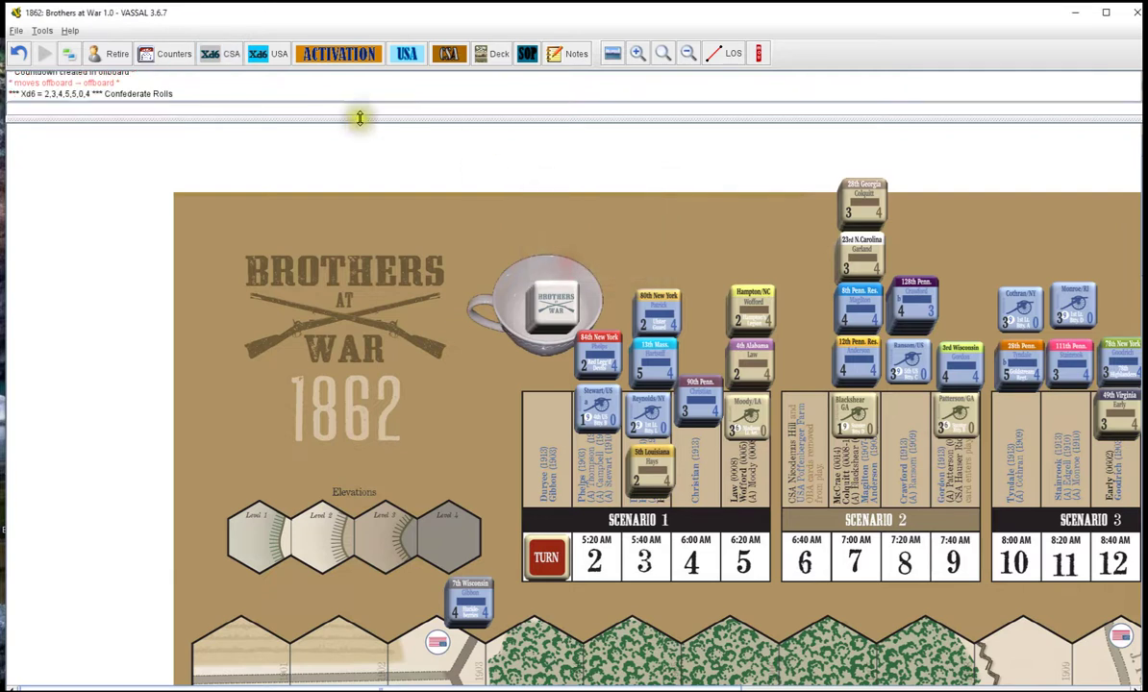
- Roll six Union dice with USA Xd6 and no modifier, getting 2,3,3,4,5,2
left_click(260, 56)
left_click(383, 228)
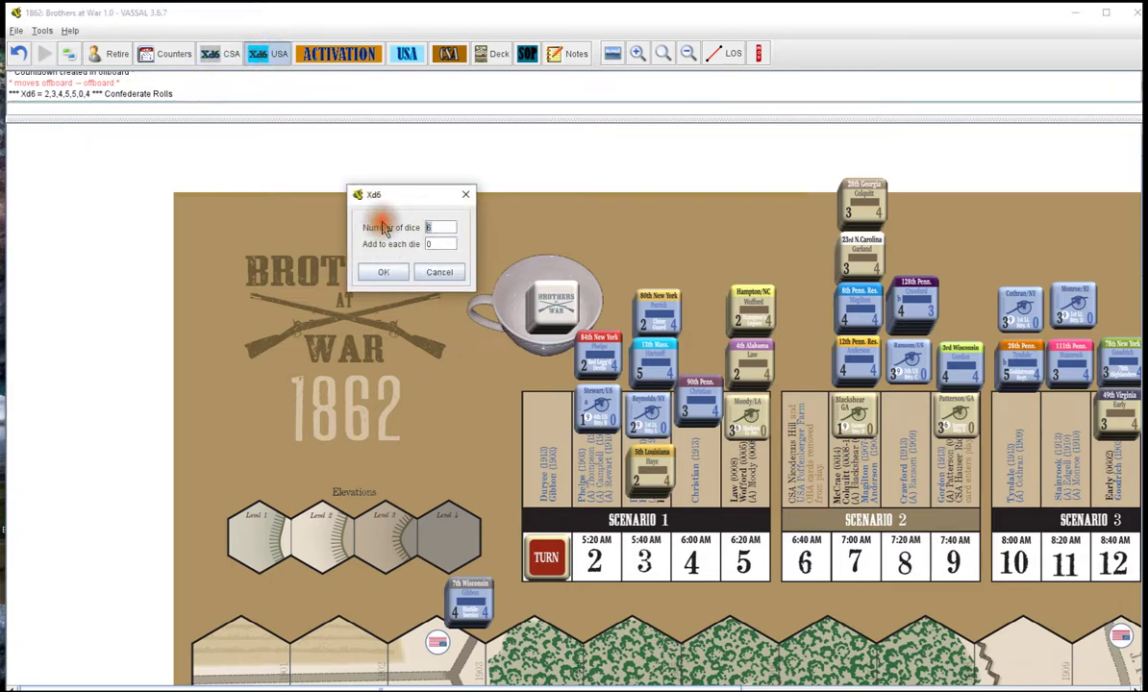
left_click(384, 271)
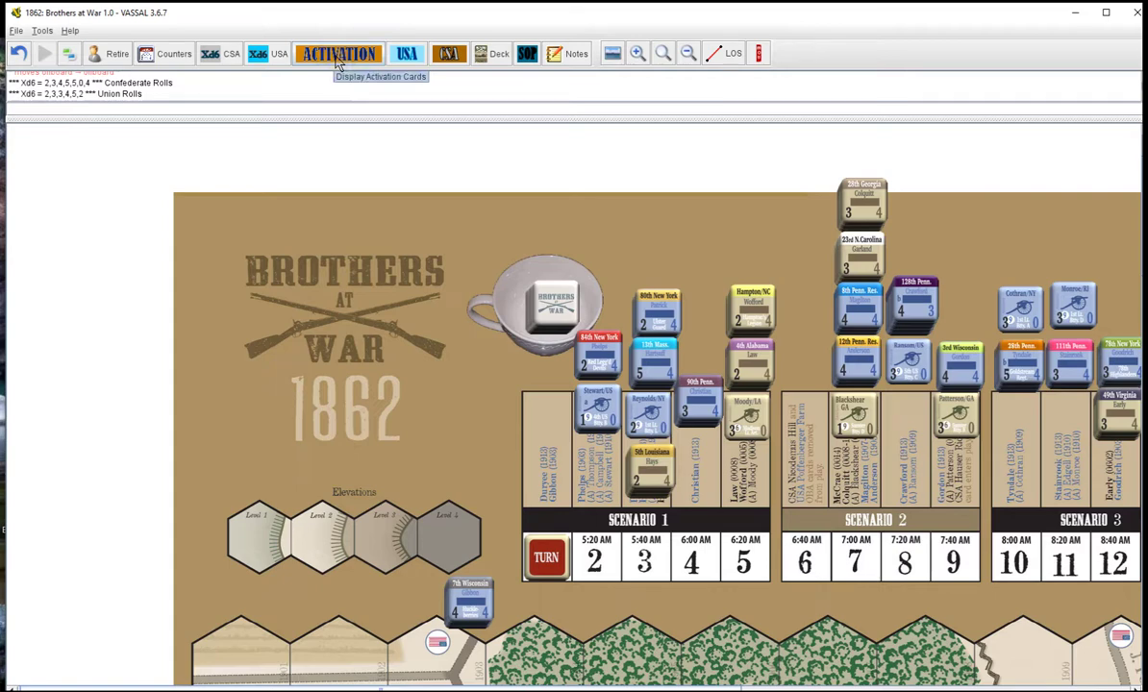
- Open the Antietam activation track from the activation list and shift it aside
left_click(339, 56)
left_click(352, 48)
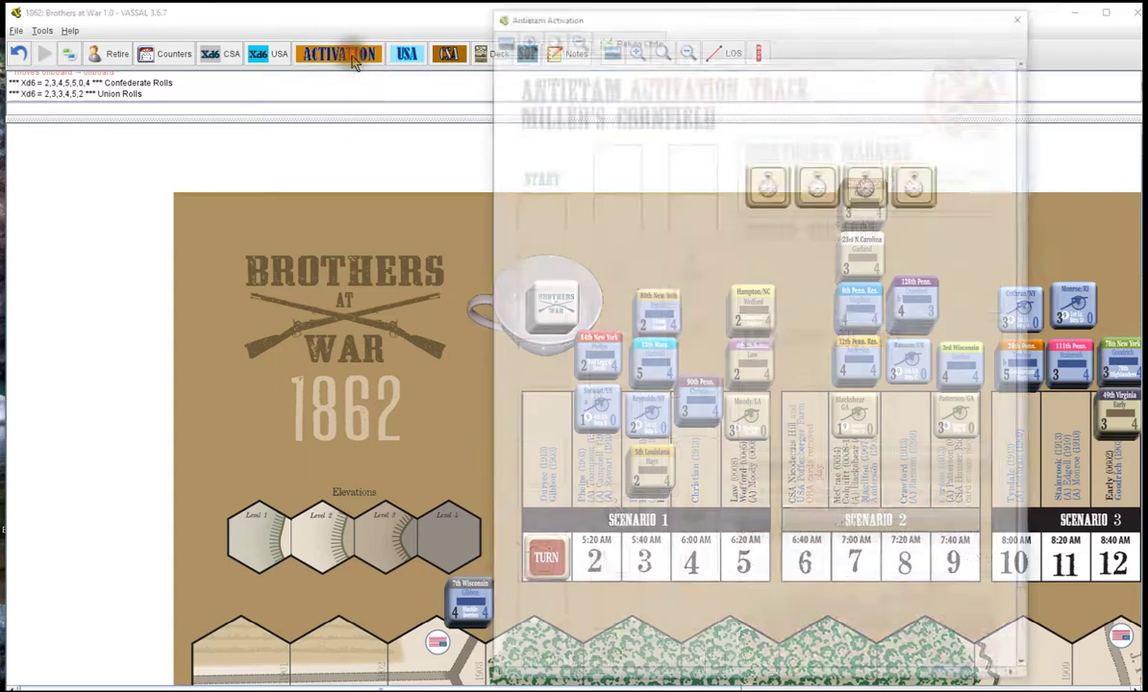
left_click_drag(633, 13, 726, 20)
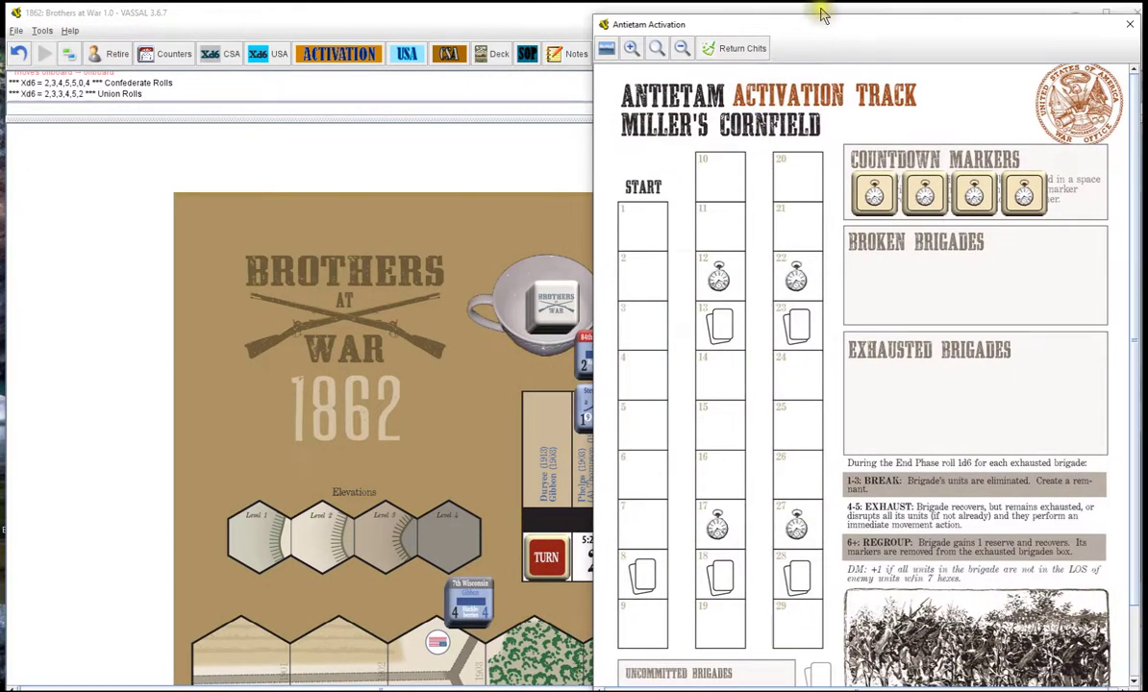
left_click_drag(818, 12, 823, 40)
scroll(883, 268, "down", 3)
scroll(883, 268, "up", 3)
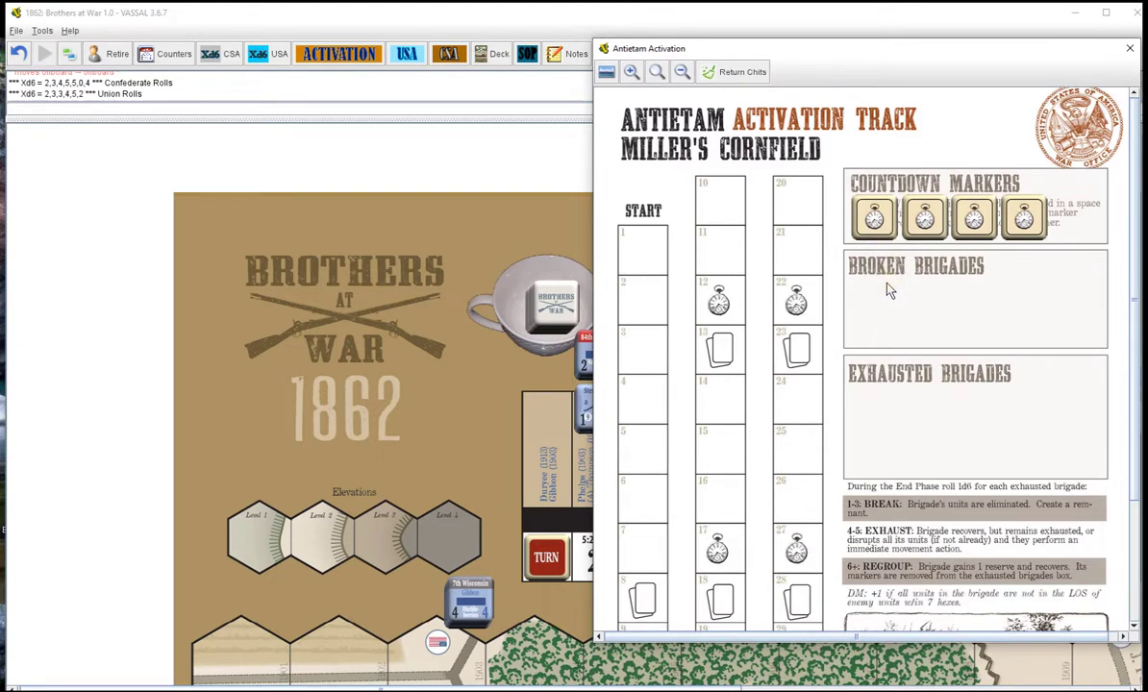
scroll(904, 140, "down", 3)
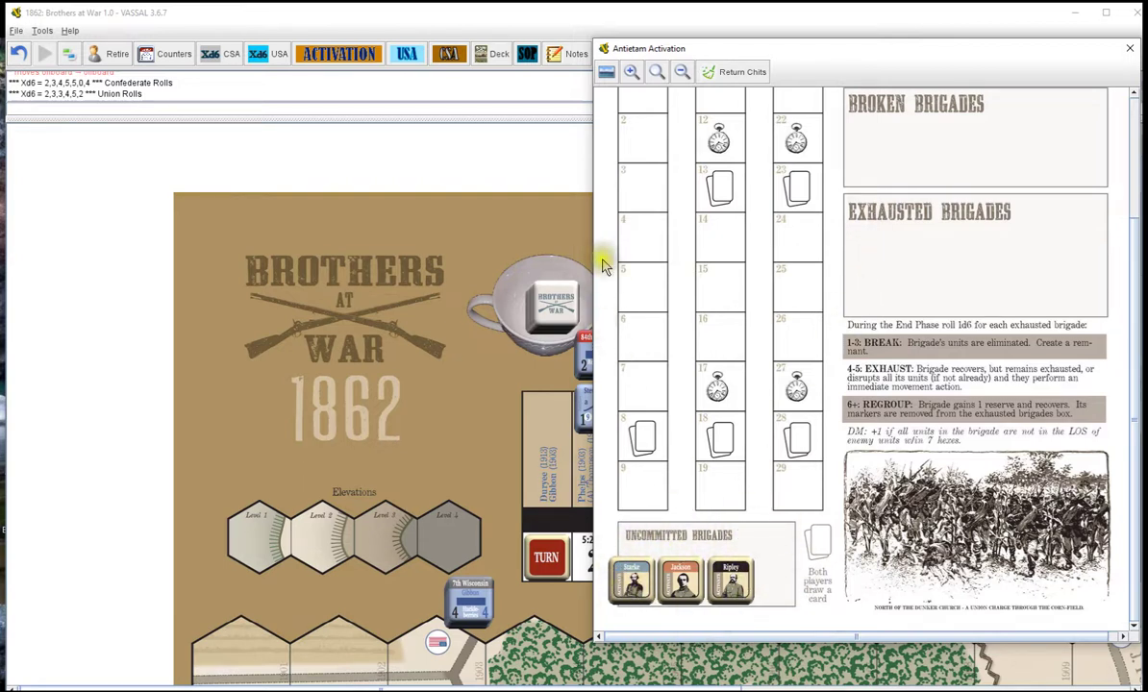
- Position the track beside the map showing its header, START box and cup, and draw a chit
left_click_drag(760, 56, 163, 149)
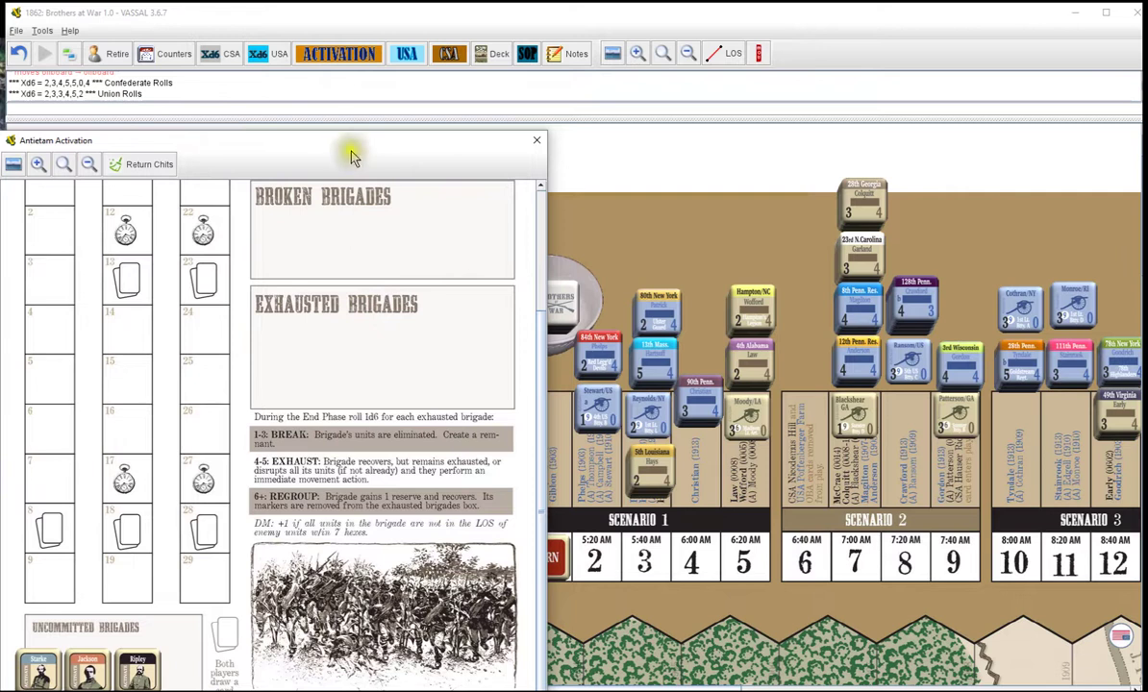
left_click_drag(351, 156, 784, 156)
scroll(843, 241, "up", 3)
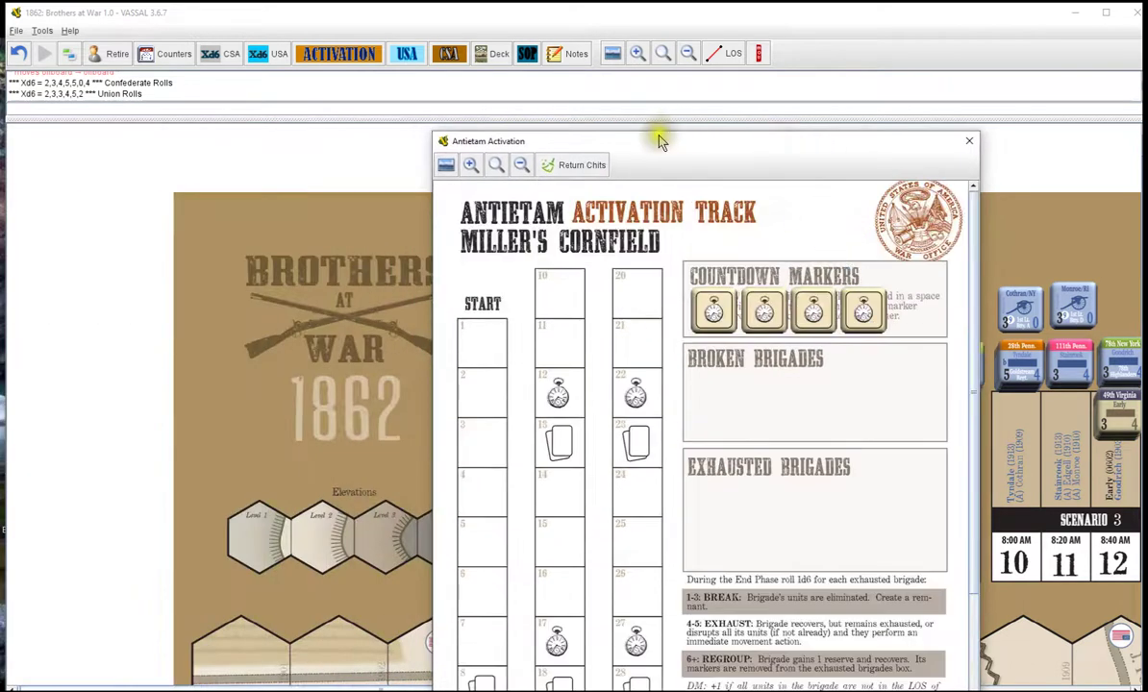
left_click_drag(661, 142, 844, 112)
left_click_drag(524, 288, 667, 315)
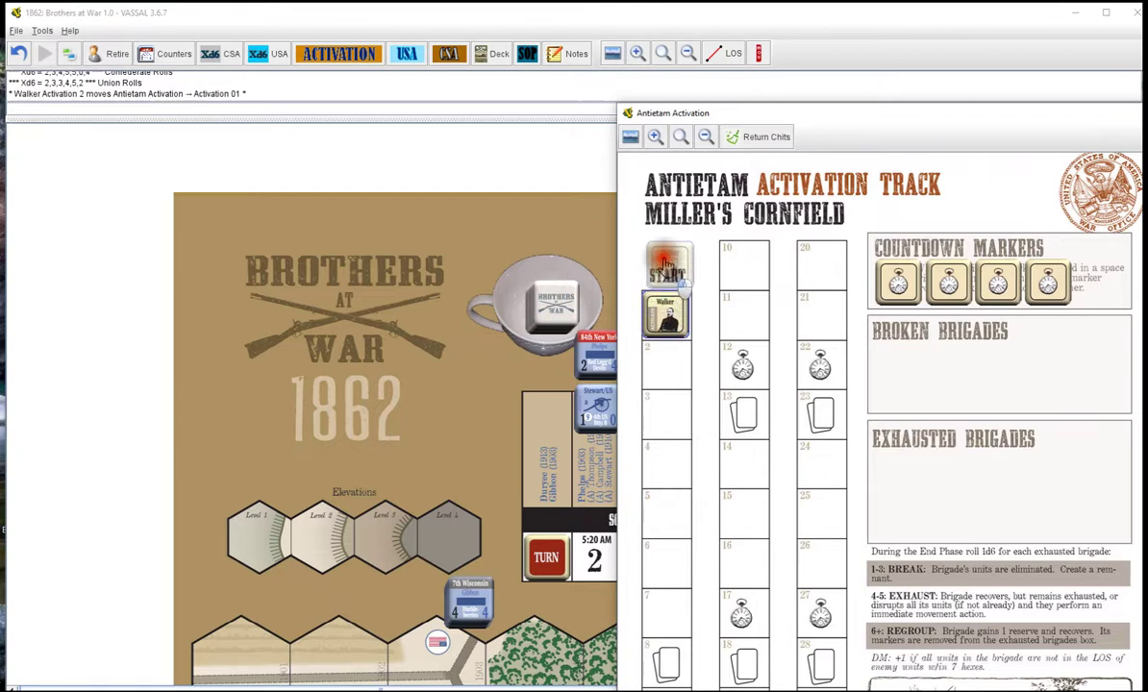
- Put the first drawn chit in START and a countdown marker in slot 1
left_click_drag(666, 264, 666, 265)
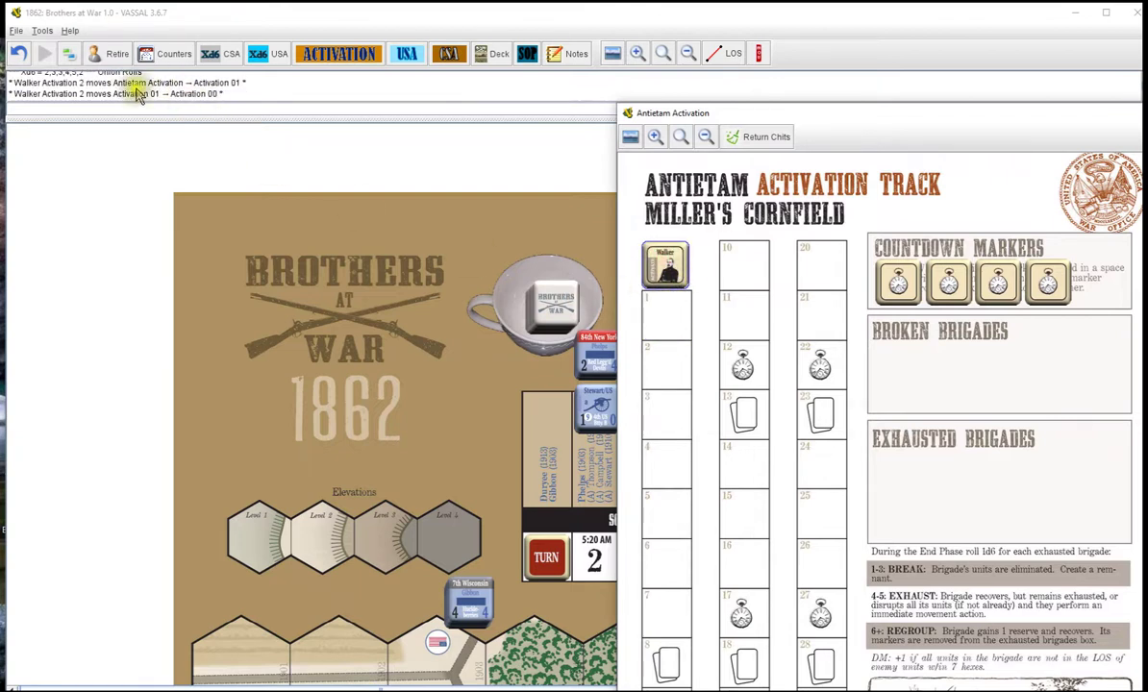
left_click_drag(517, 293, 669, 328)
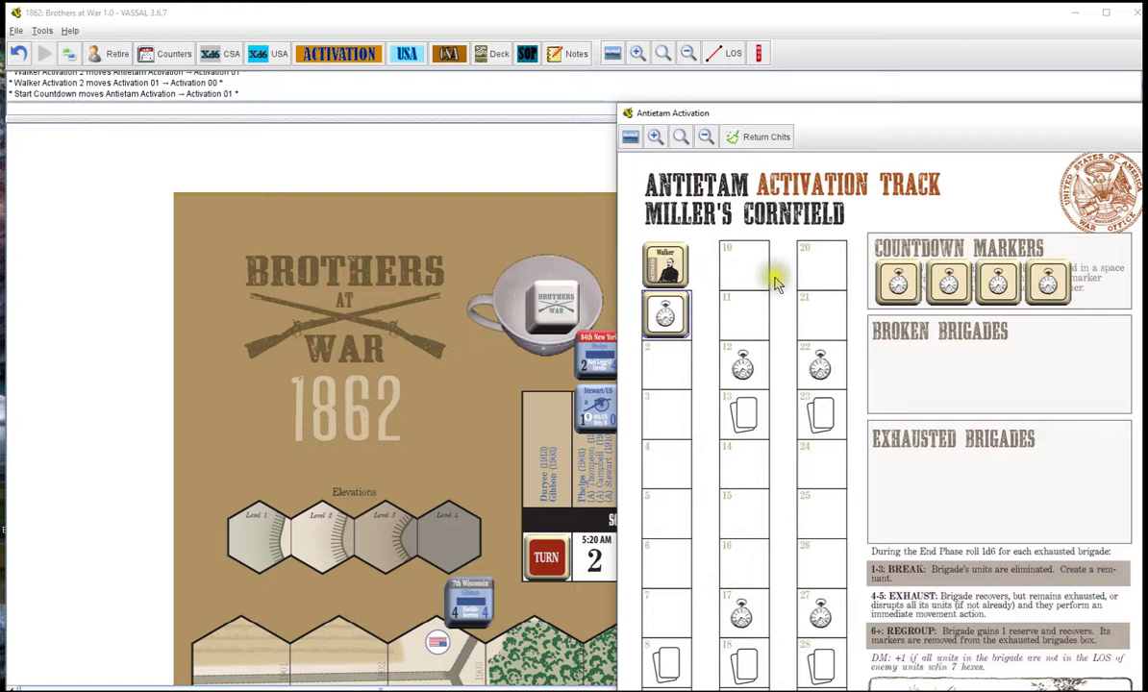
scroll(779, 282, "down", 1)
scroll(785, 281, "up", 1)
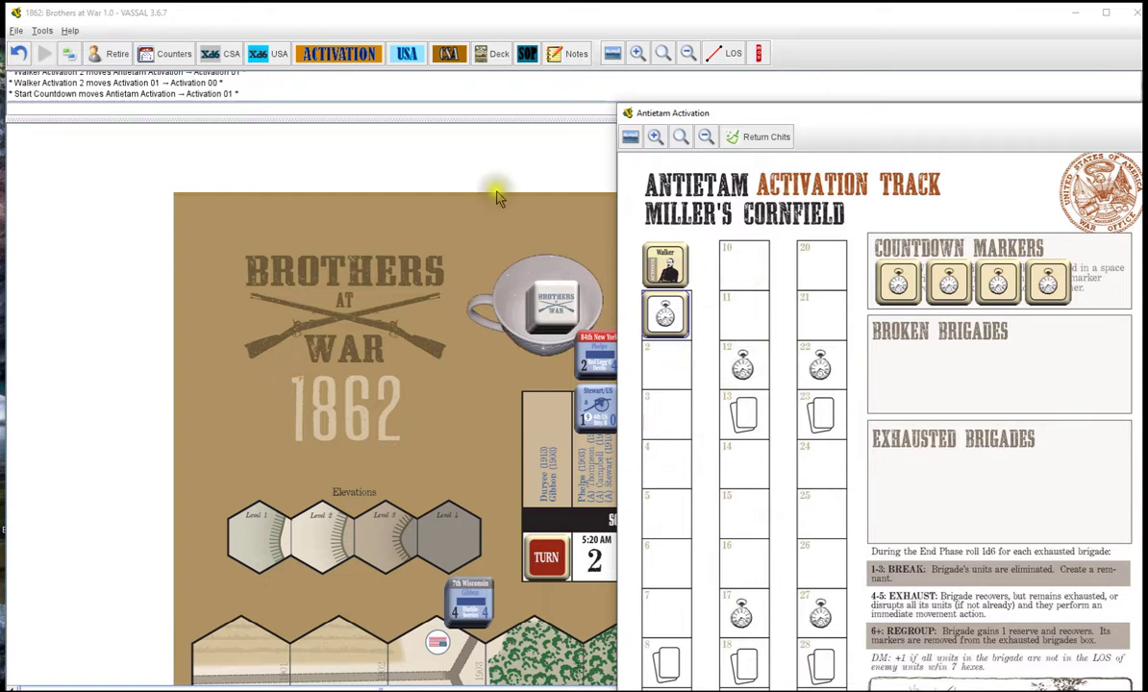
scroll(470, 264, "down", 1)
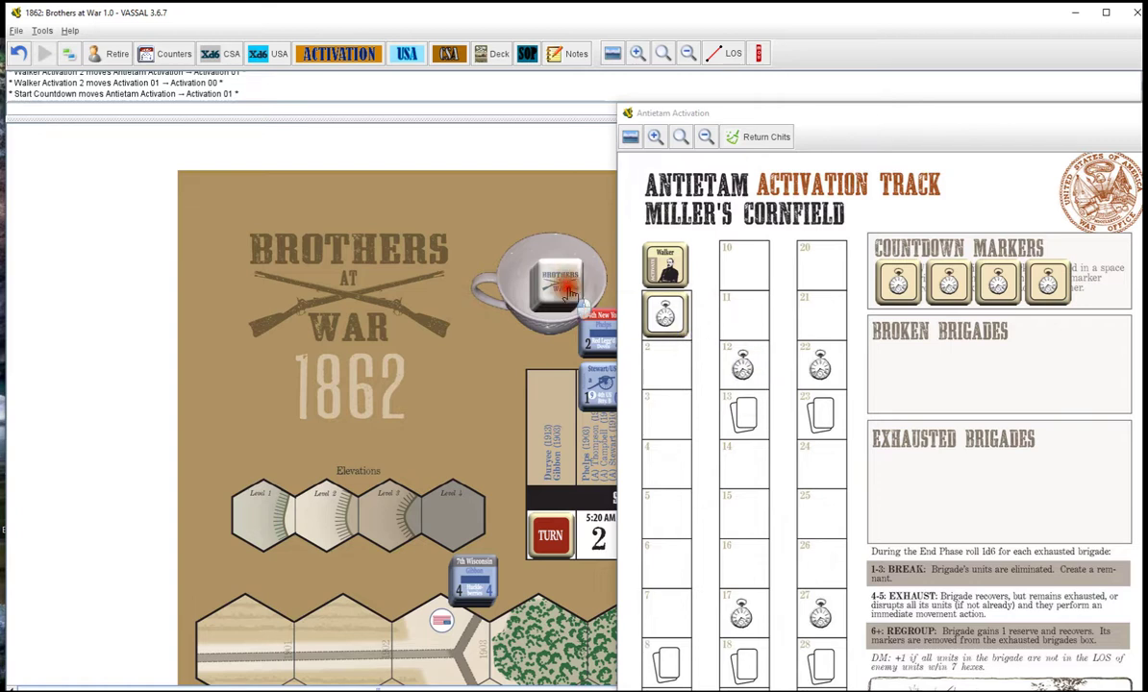
- Draw brigade and artillery chits from the cup into track slots 2 through 9
left_click_drag(569, 292, 665, 366)
left_click_drag(563, 288, 694, 423)
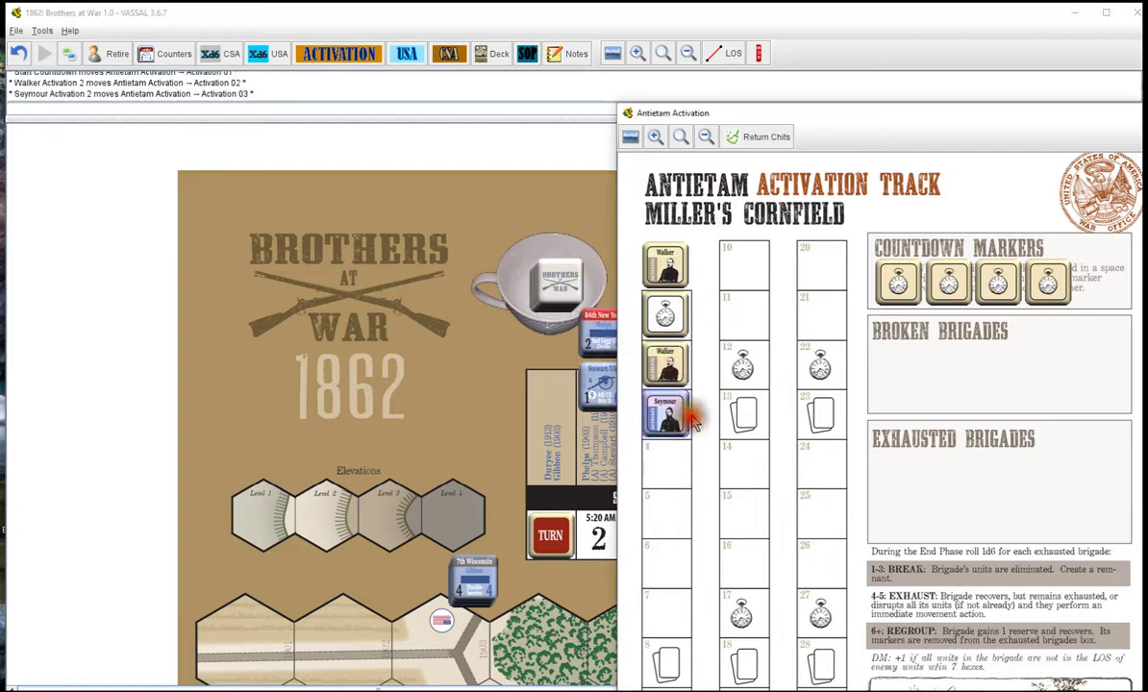
left_click_drag(581, 334, 665, 463)
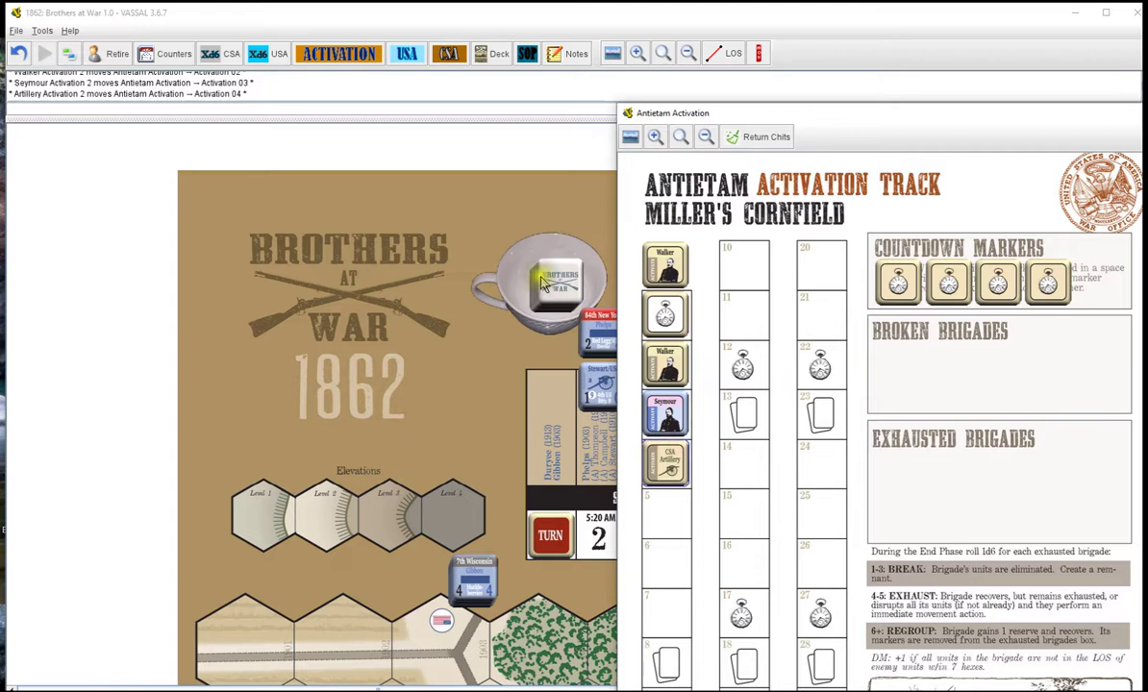
left_click_drag(539, 289, 663, 510)
left_click_drag(538, 288, 668, 566)
left_click_drag(514, 266, 665, 616)
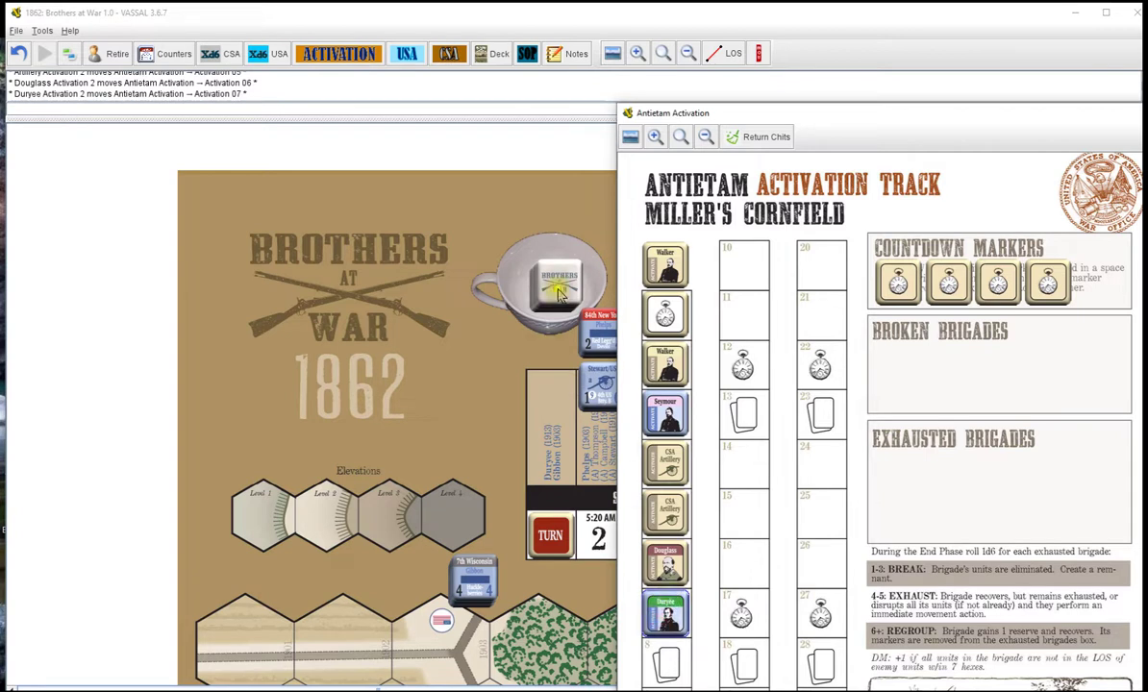
left_click_drag(558, 294, 669, 583)
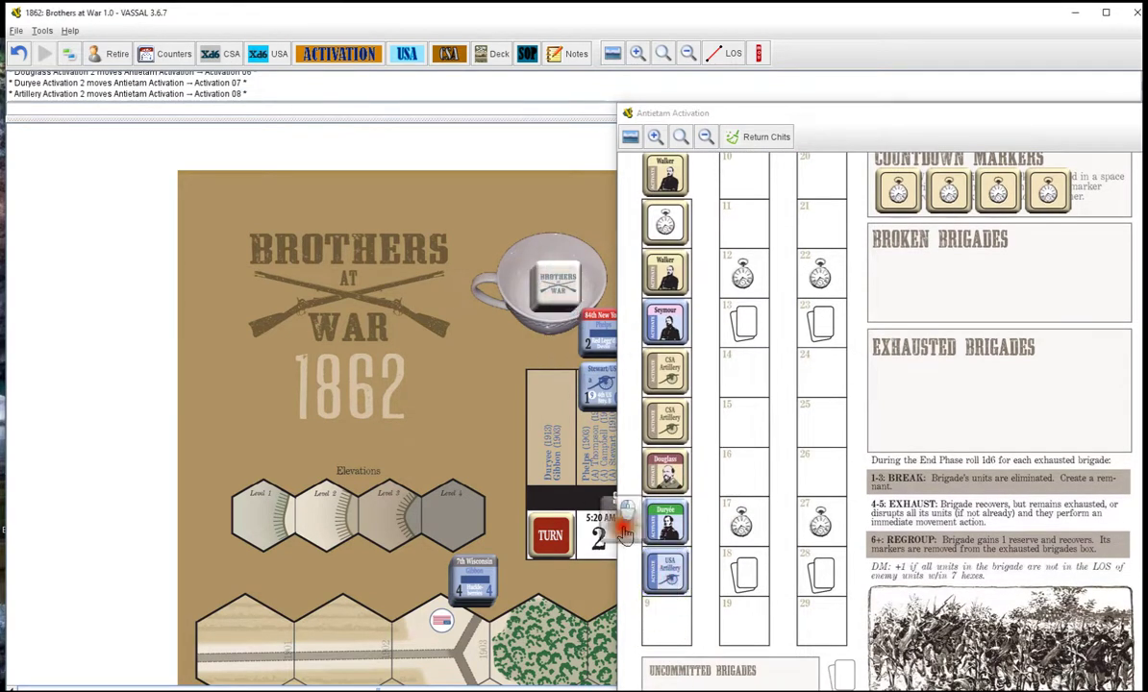
left_click_drag(624, 532, 663, 620)
- Fill slots 10 to 12 with brigade chits and slot 13 with a countdown marker
scroll(687, 500, "up", 3)
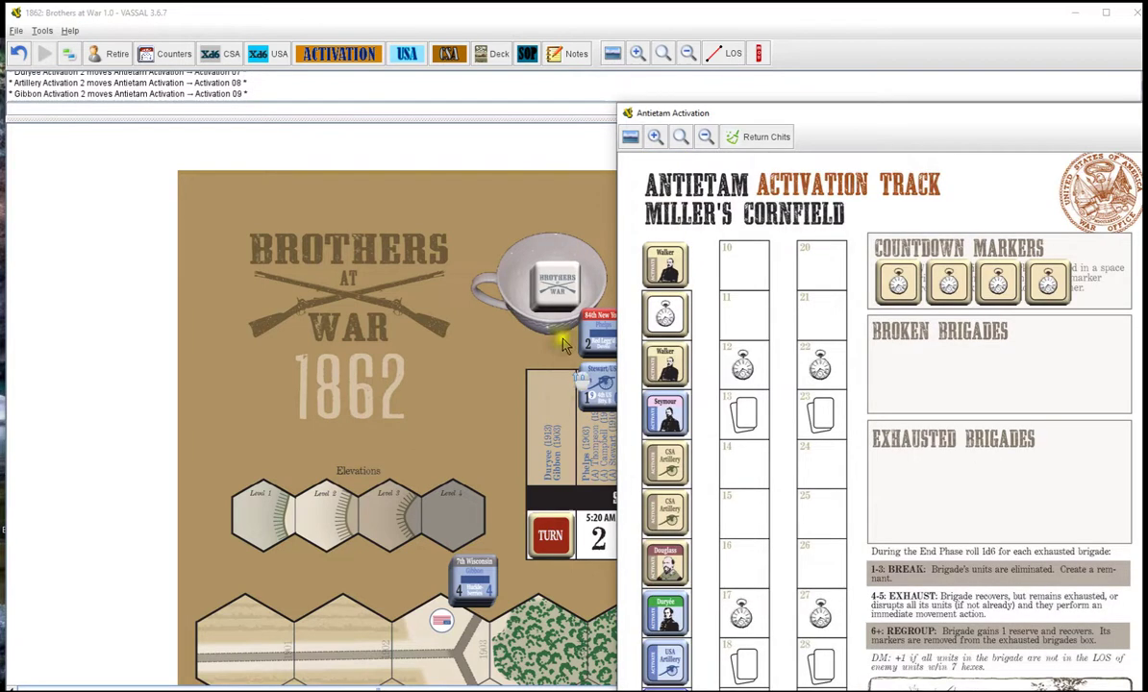
left_click_drag(558, 289, 742, 262)
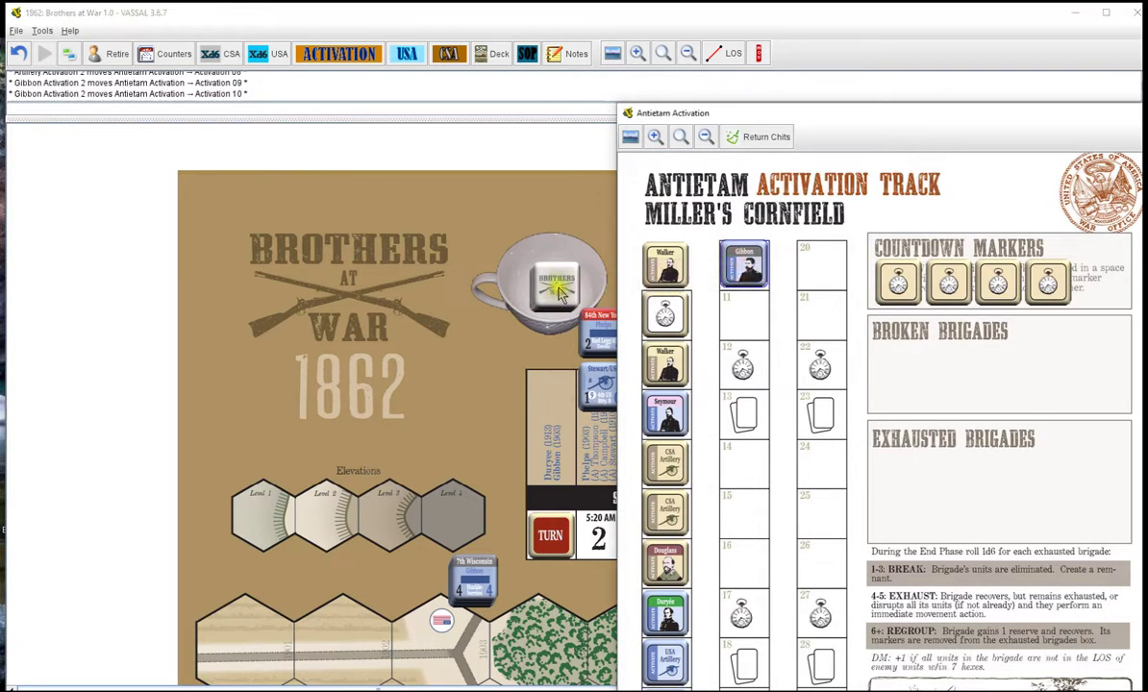
left_click_drag(558, 292, 751, 320)
left_click_drag(556, 284, 746, 366)
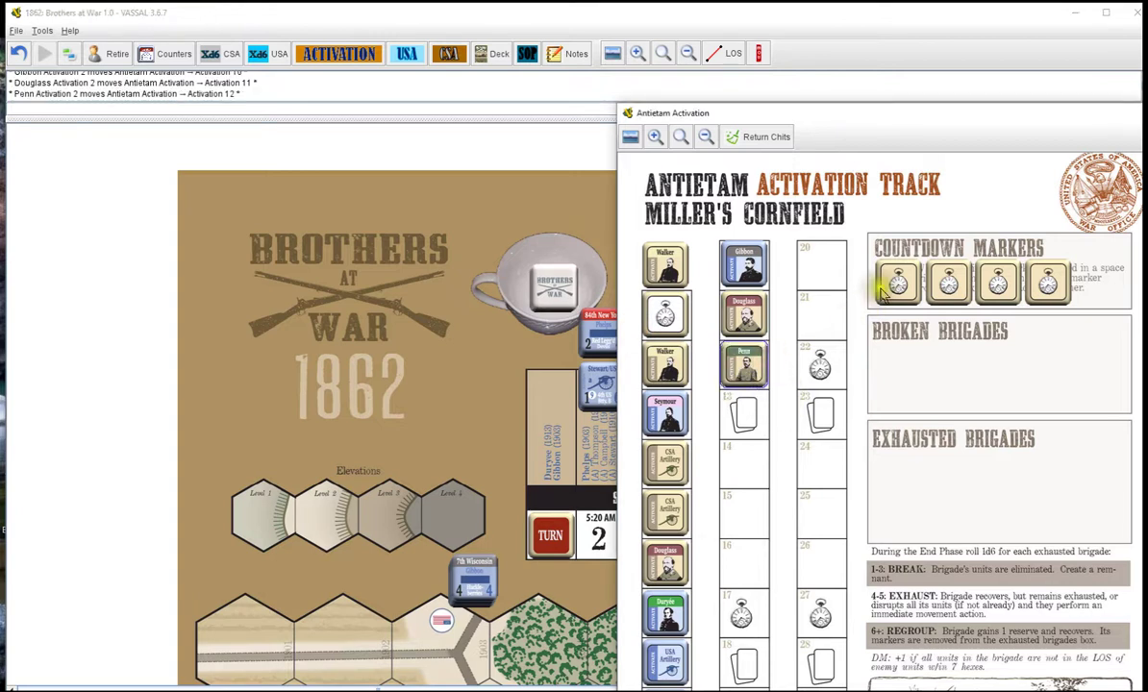
mouse_move(897, 285)
left_mouse_down()
mouse_move(942, 329)
mouse_move(740, 371)
left_mouse_up()
mouse_move(556, 294)
left_mouse_down()
mouse_move(972, 385)
mouse_move(952, 288)
mouse_move(833, 522)
left_mouse_up()
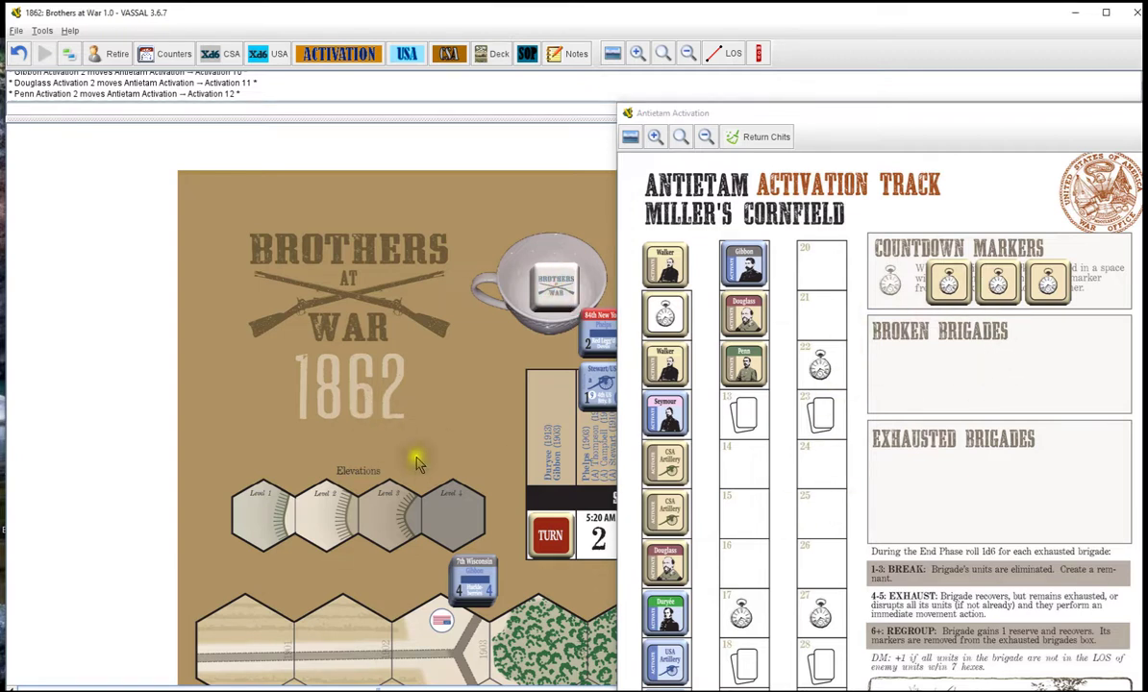
left_click_drag(568, 292, 765, 434)
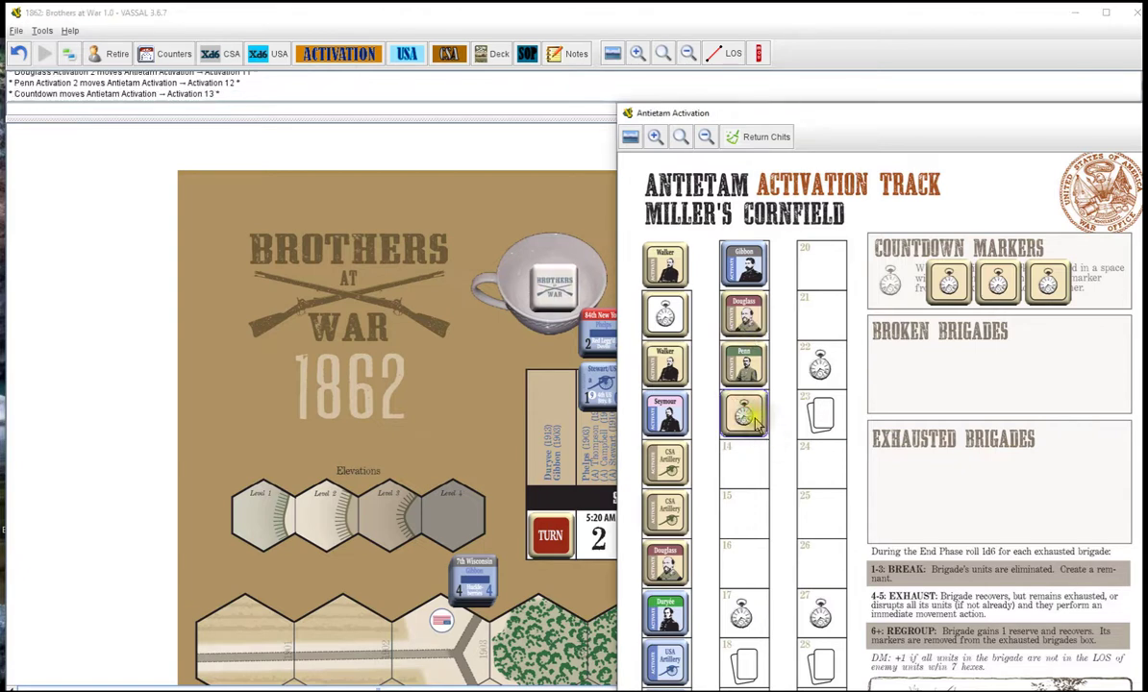
mouse_move(758, 426)
mouse_move(758, 426)
left_mouse_down()
mouse_move(582, 302)
mouse_move(756, 438)
left_mouse_up()
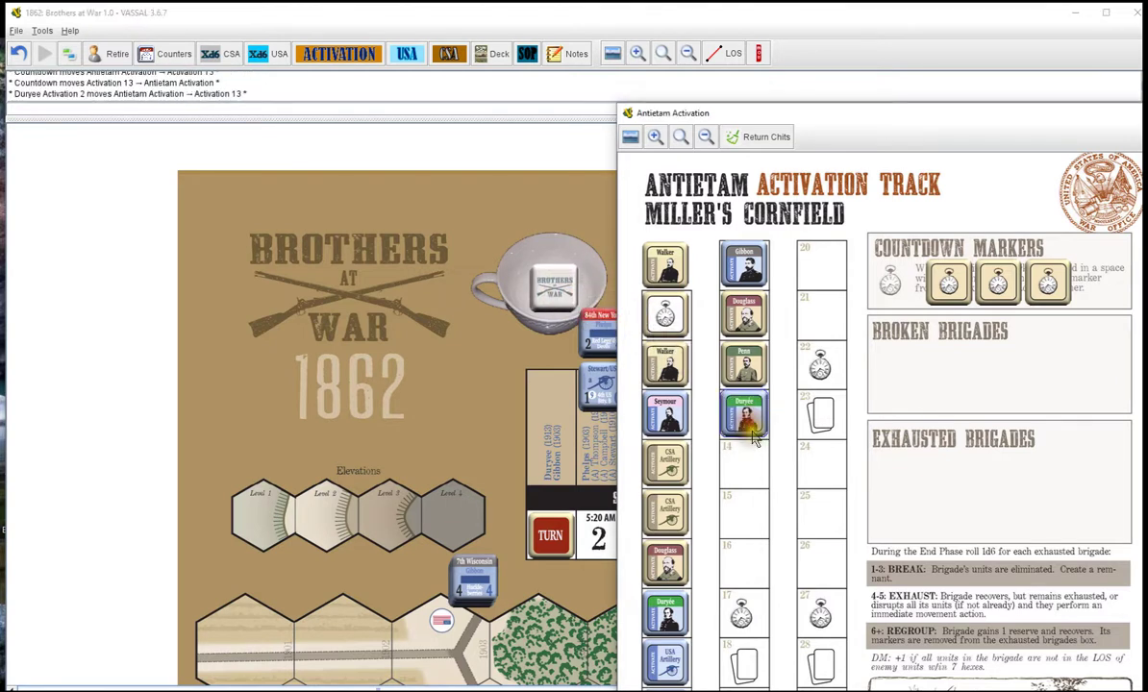
- Fill slots 14 to 16, ending with Penn in 15 and a Countdown marker in 16
left_click_drag(606, 336, 745, 461)
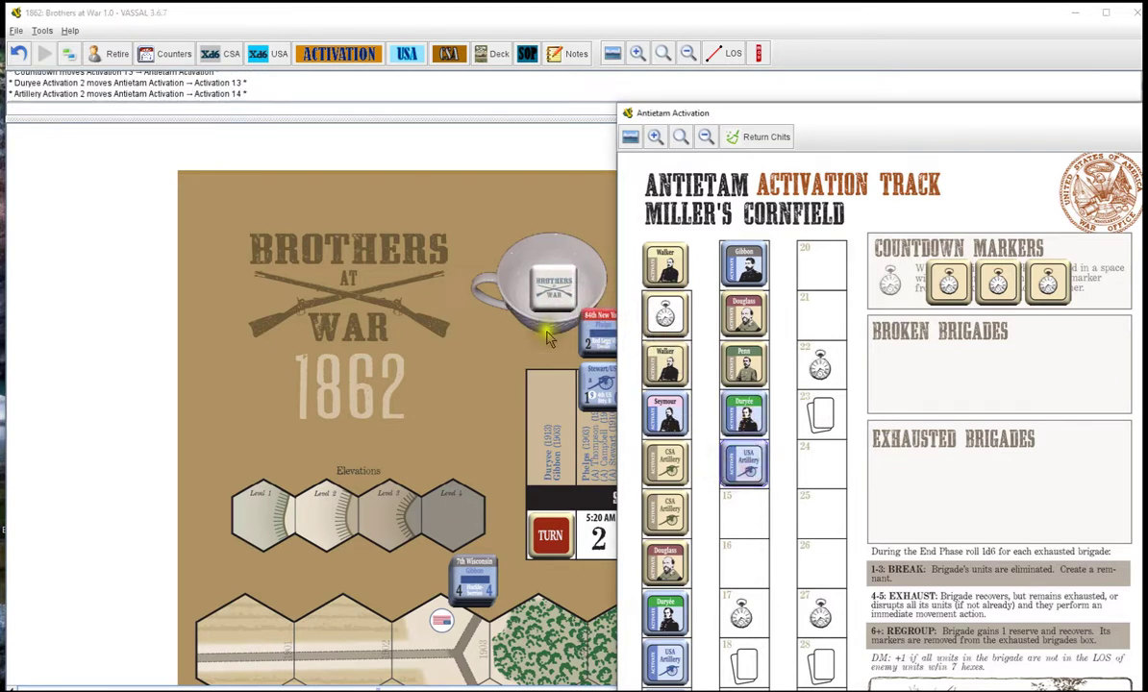
left_click_drag(591, 346, 745, 511)
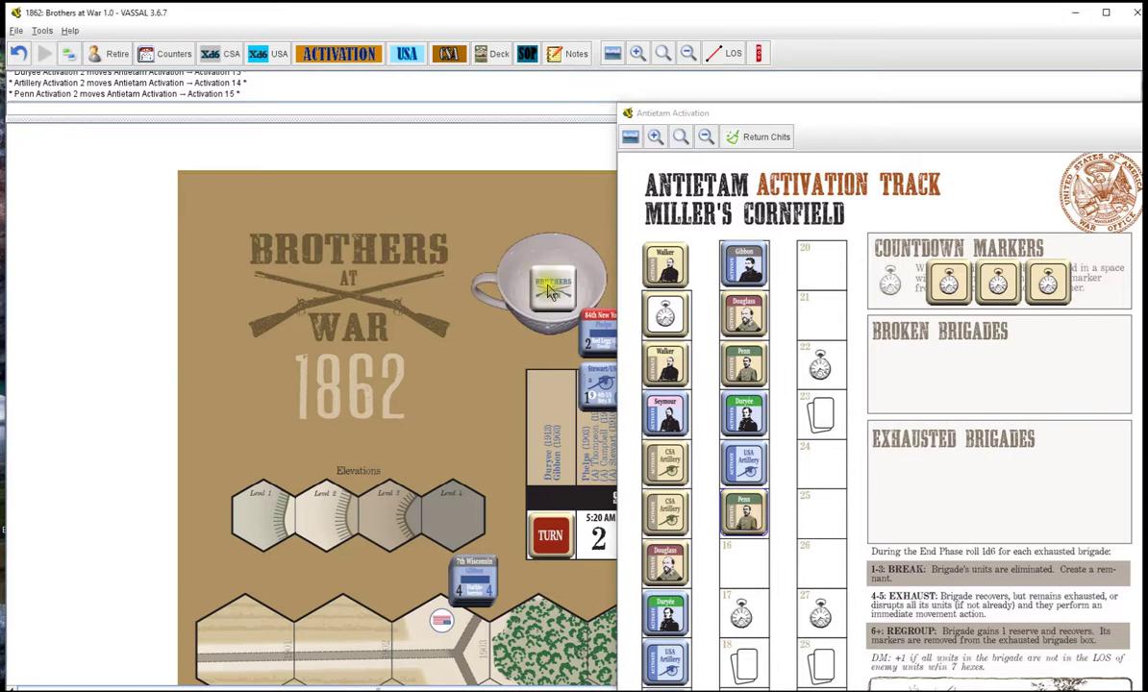
left_click_drag(525, 280, 743, 558)
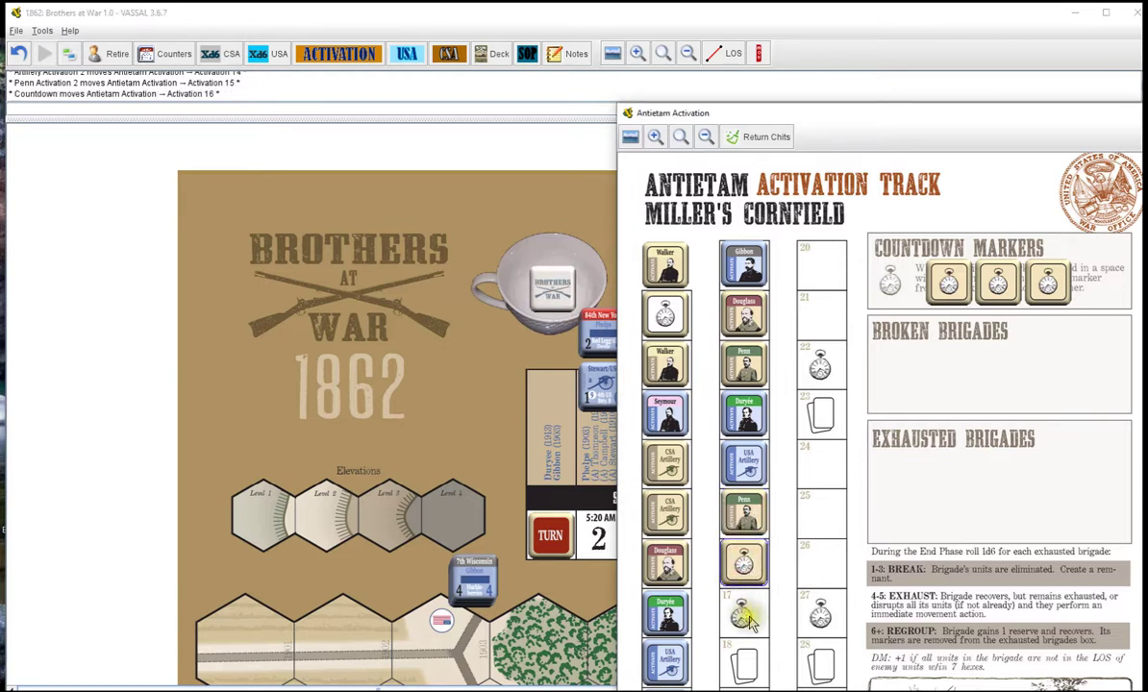
left_click_drag(748, 621, 743, 616)
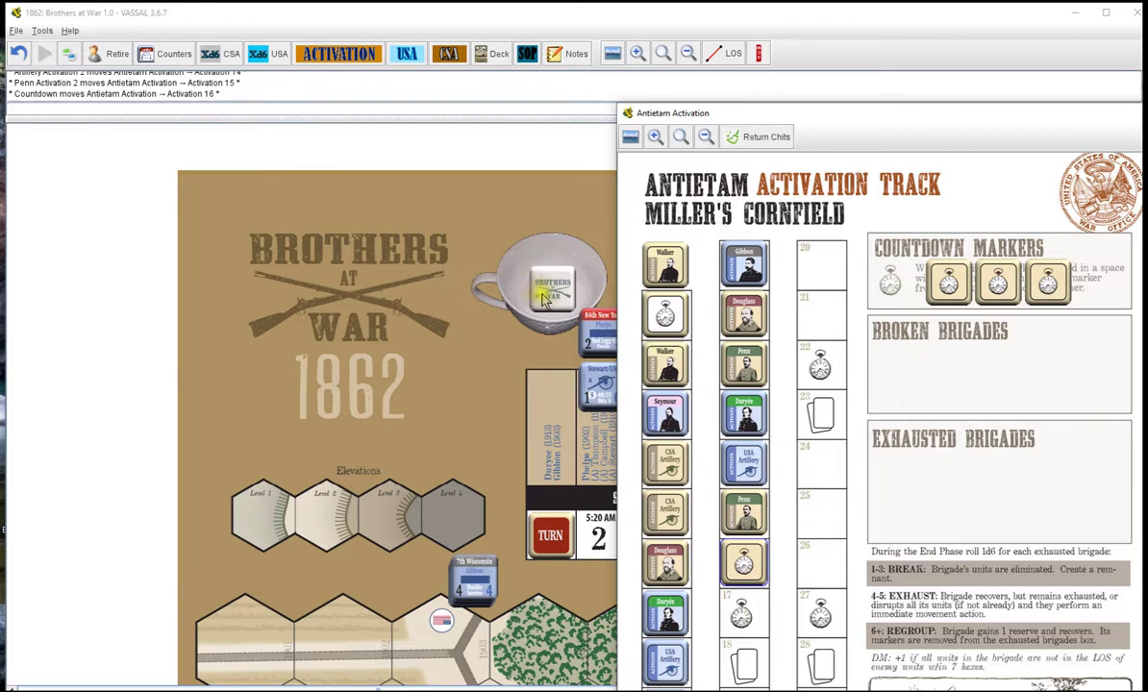
left_click_drag(552, 291, 858, 336)
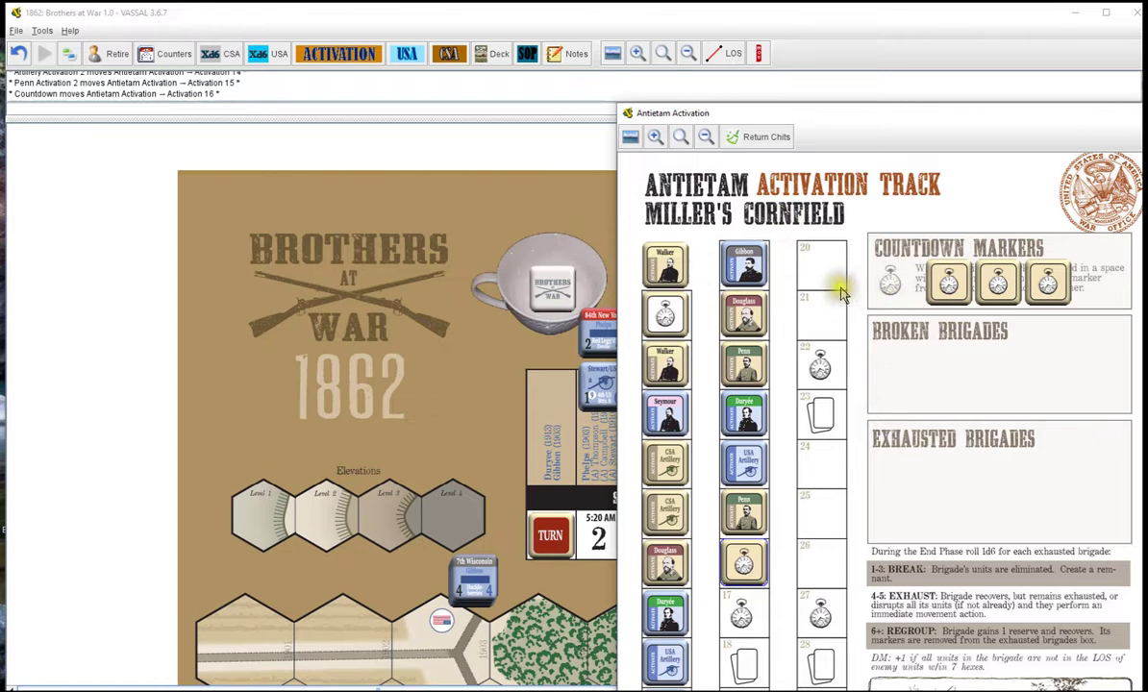
scroll(832, 330, "down", 3)
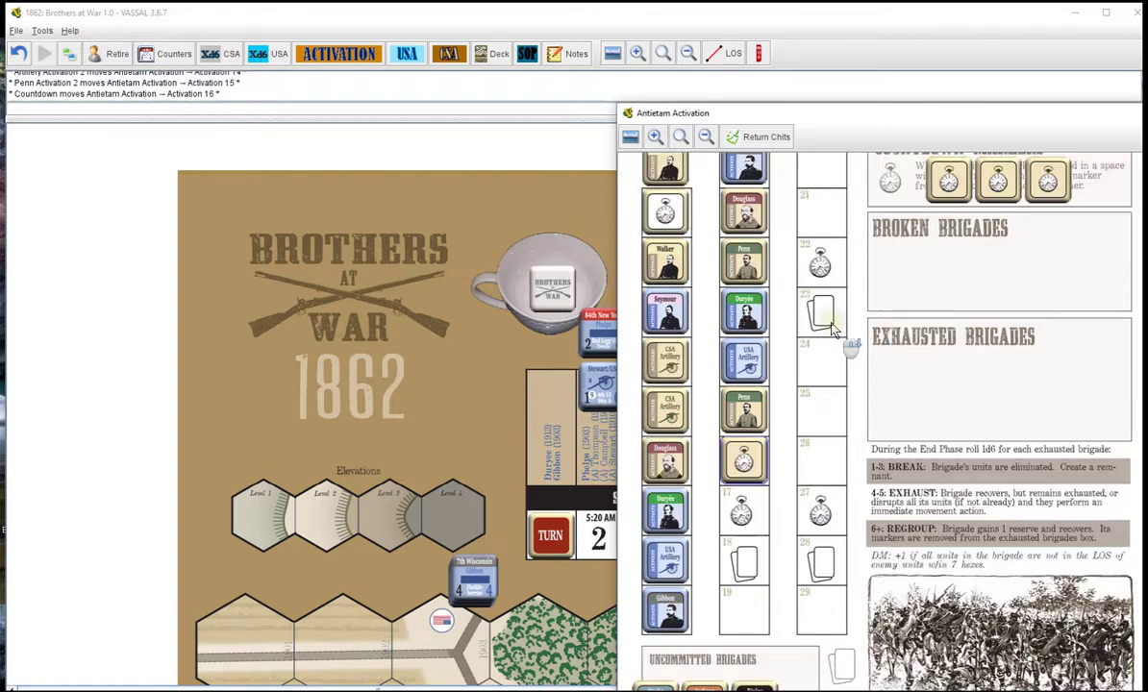
scroll(833, 330, "up", 3)
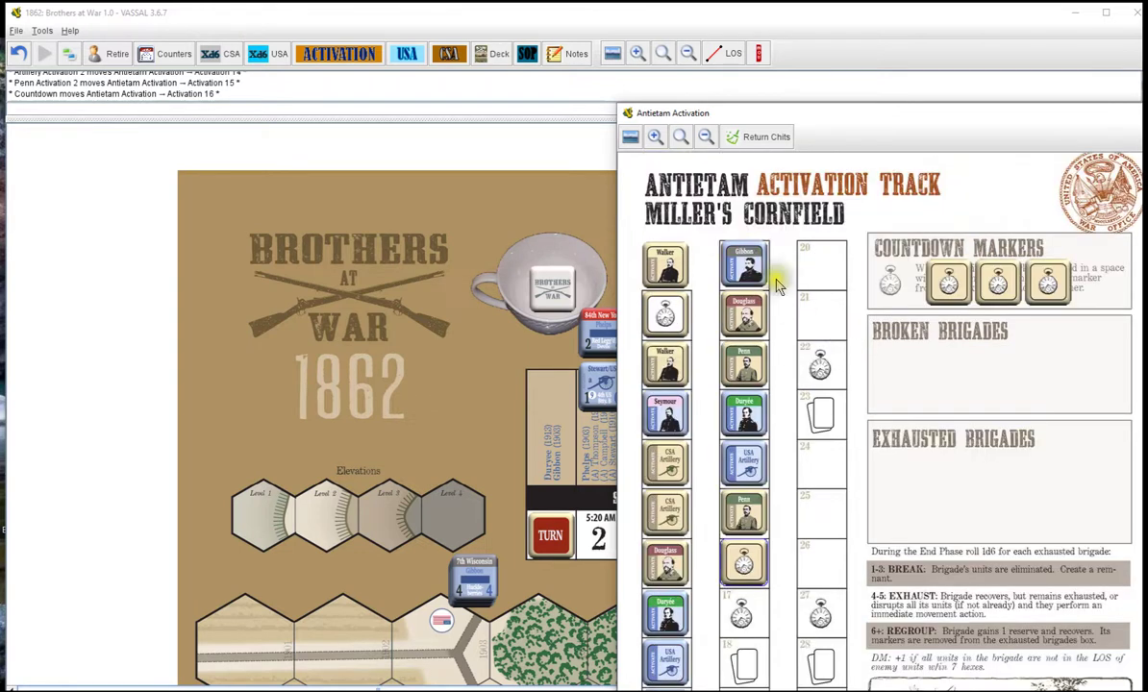
- Return all chits off the activation track, then put Gibbon in Broken Brigades and Walker in Exhausted Brigades
left_click(752, 137)
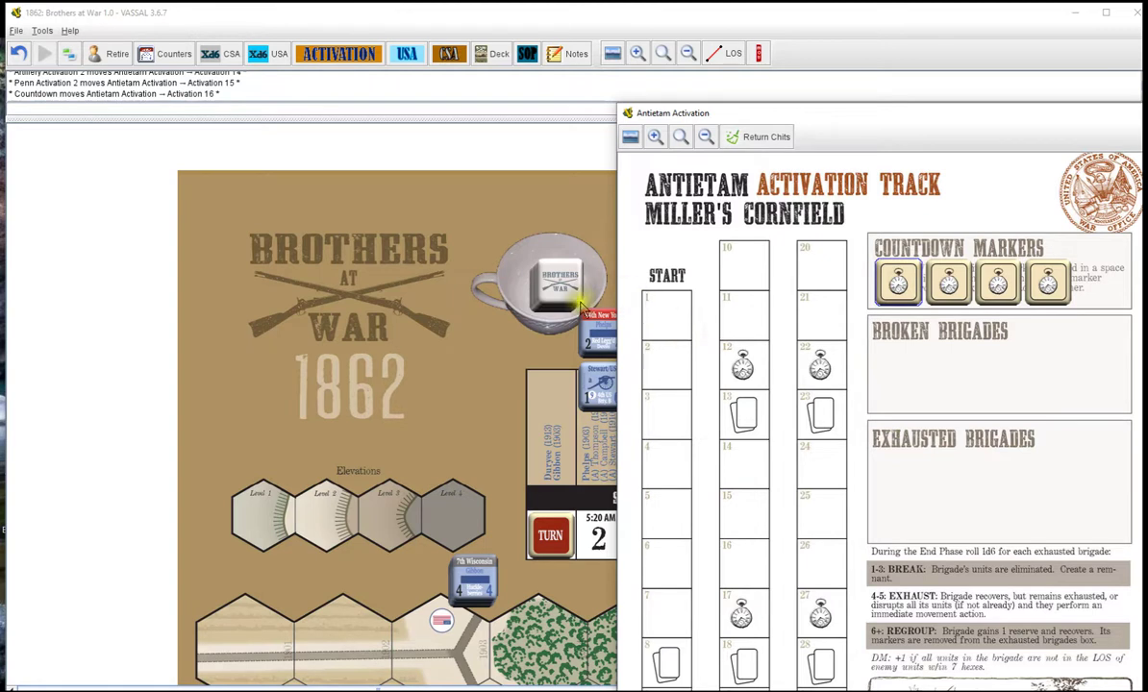
scroll(764, 351, "down", 3)
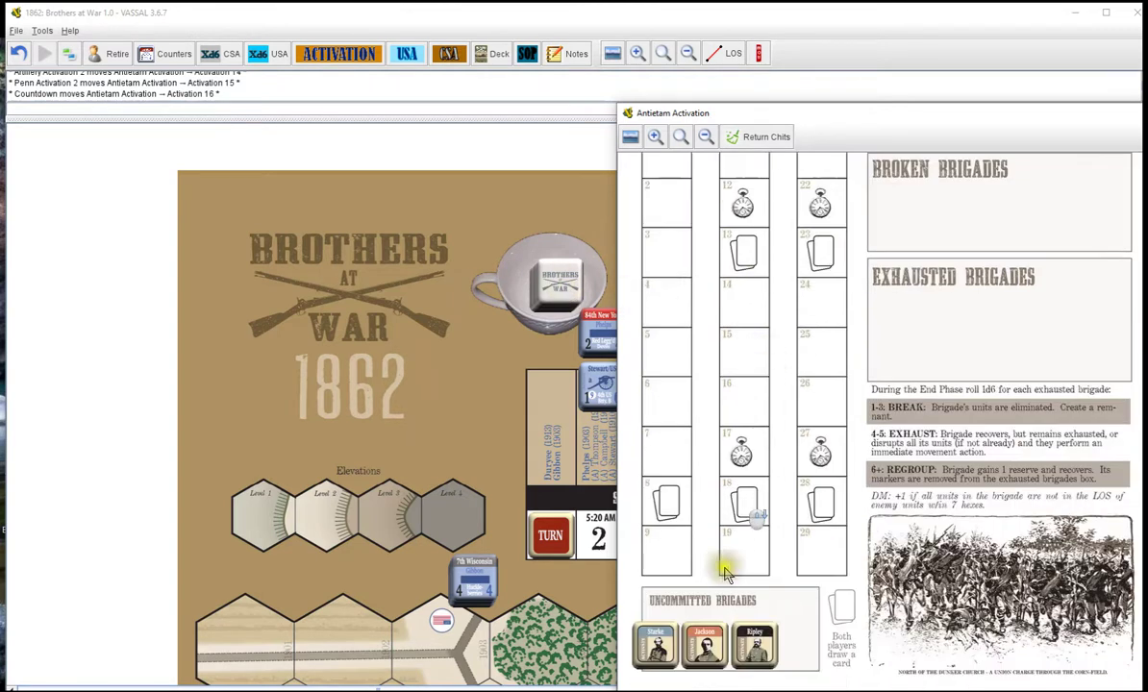
scroll(724, 577, "up", 3)
left_click_drag(667, 365, 900, 387)
left_click_drag(604, 338, 949, 514)
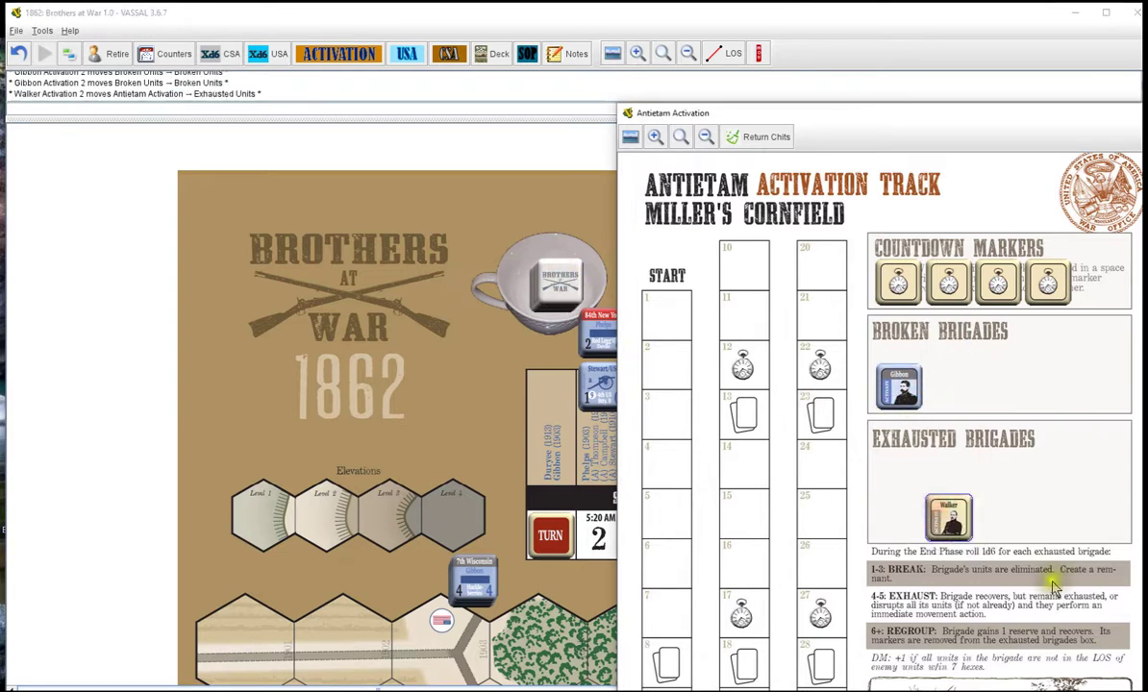
- Pull the Antietam Activation display fully on screen and close it
left_click(766, 139)
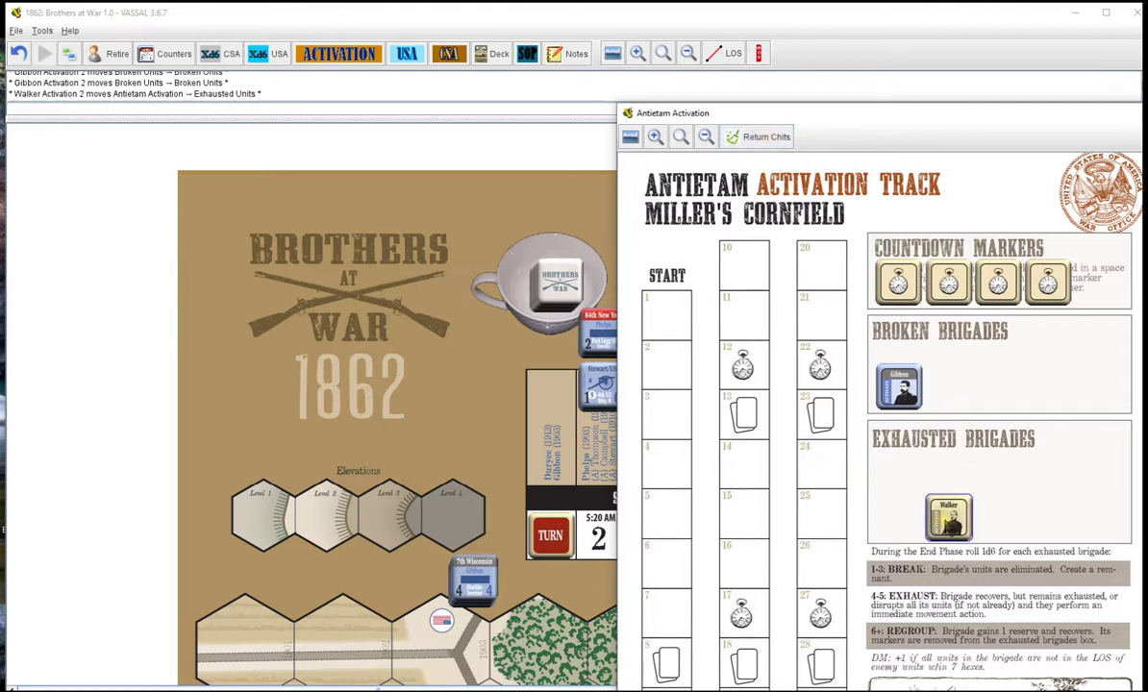
left_click_drag(1002, 112, 937, 108)
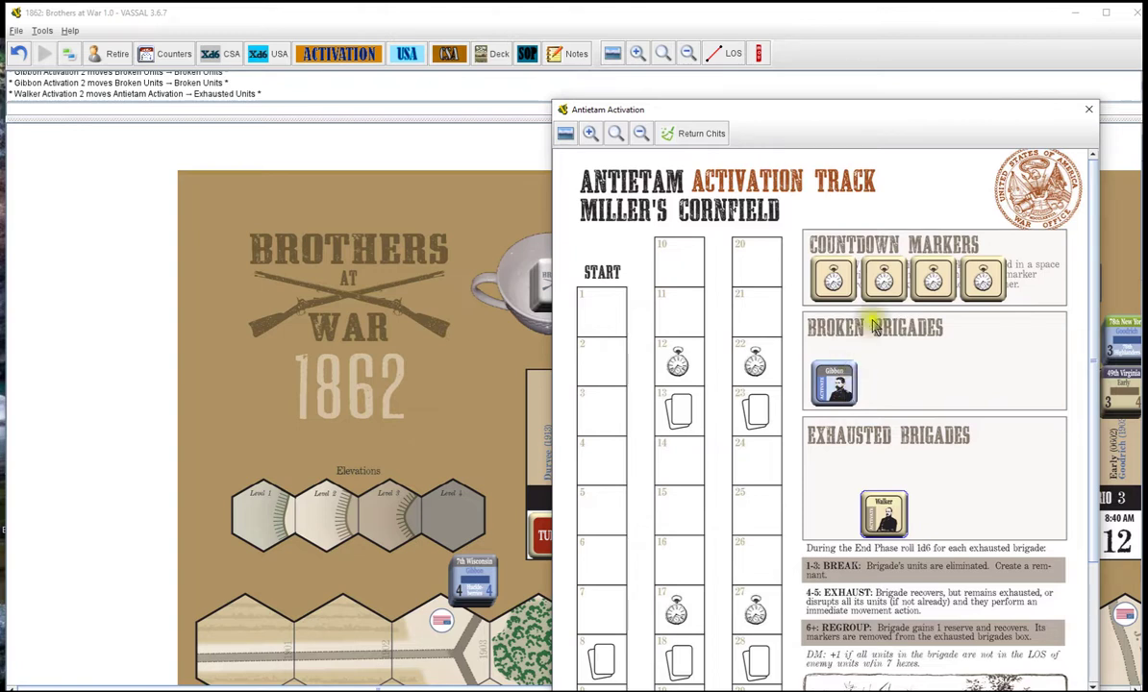
left_click(1090, 112)
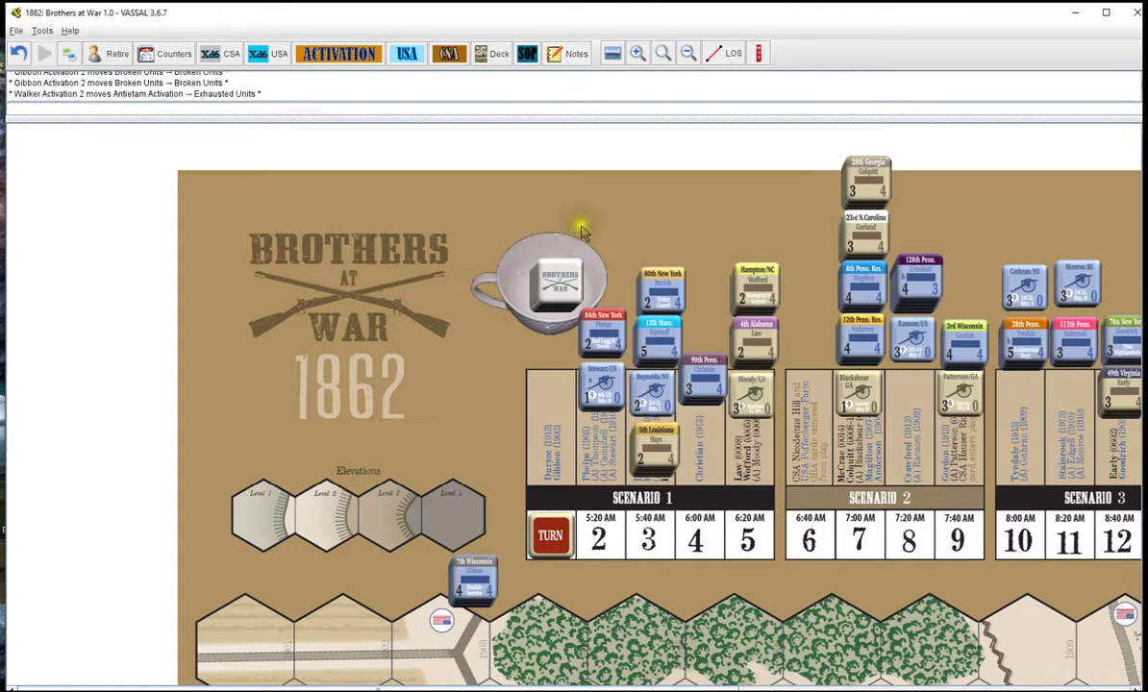
- Open the Union Hand window, shift it right, and open the Main Deck
left_click(405, 57)
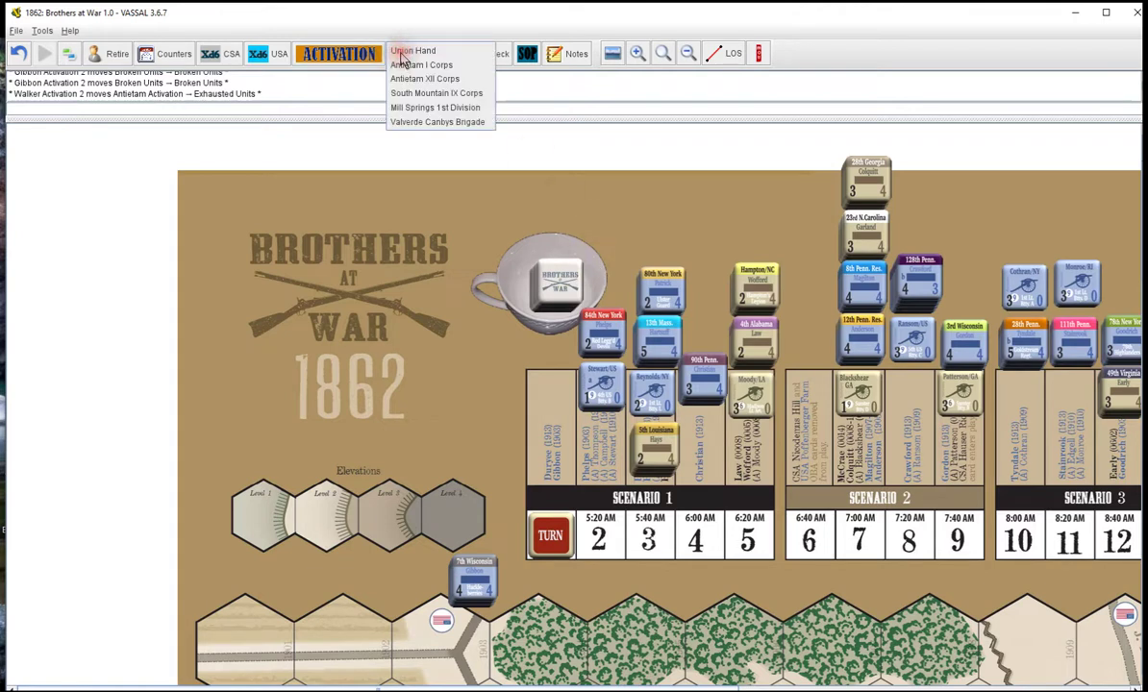
left_click(416, 52)
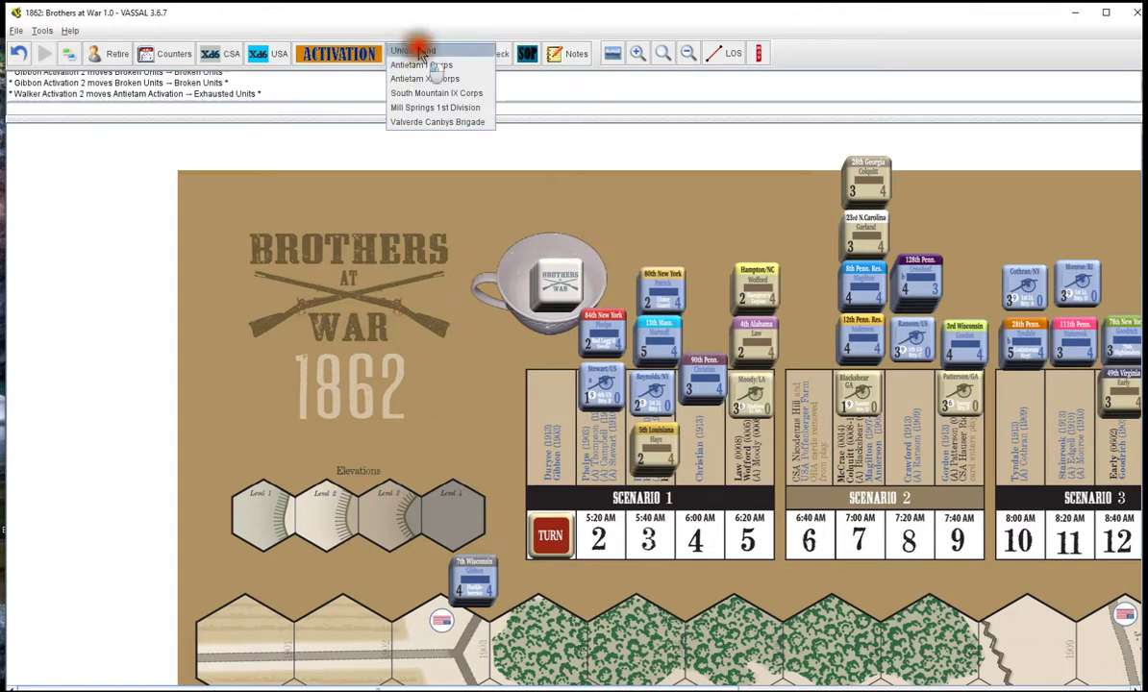
left_click_drag(460, 159, 764, 162)
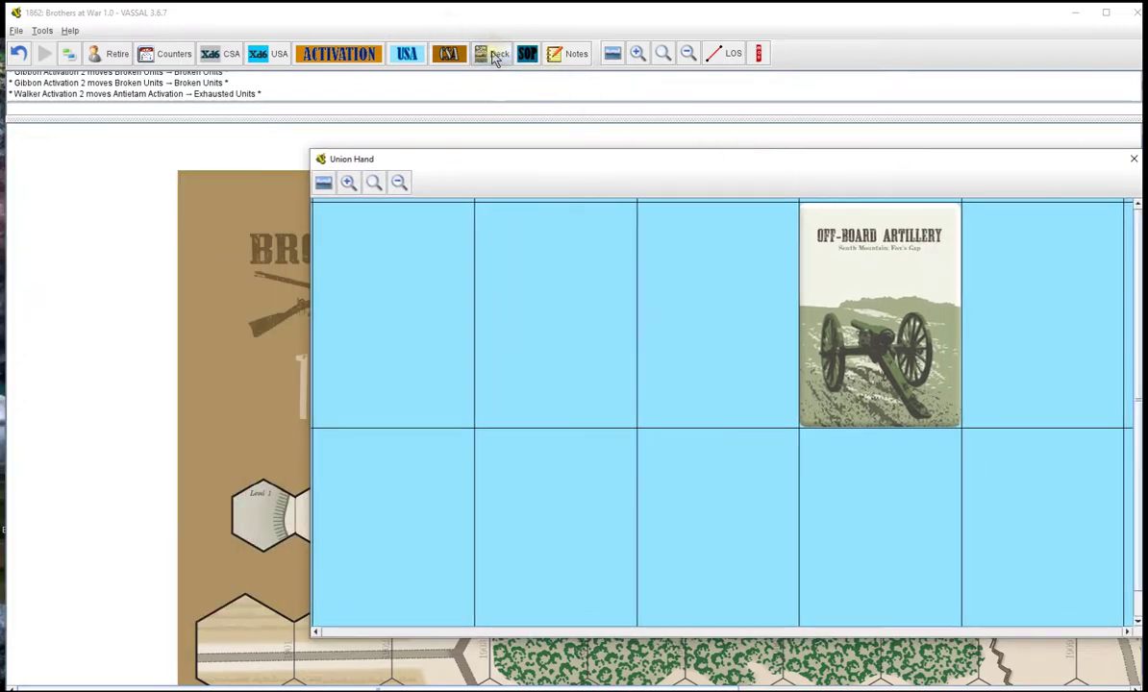
left_click(496, 55)
- Draw Confiscated, Fighting Mad and Resiliency from the main deck into the Union hand
left_click_drag(125, 178, 433, 556)
left_click_drag(125, 178, 555, 562)
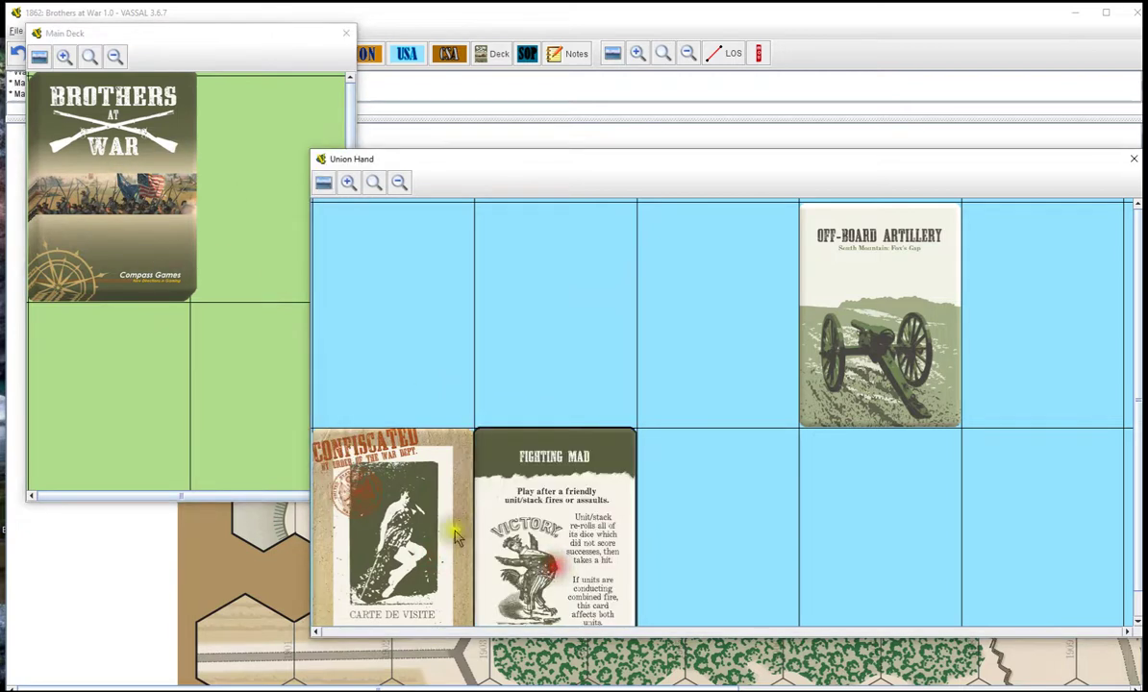
left_click_drag(133, 231, 726, 568)
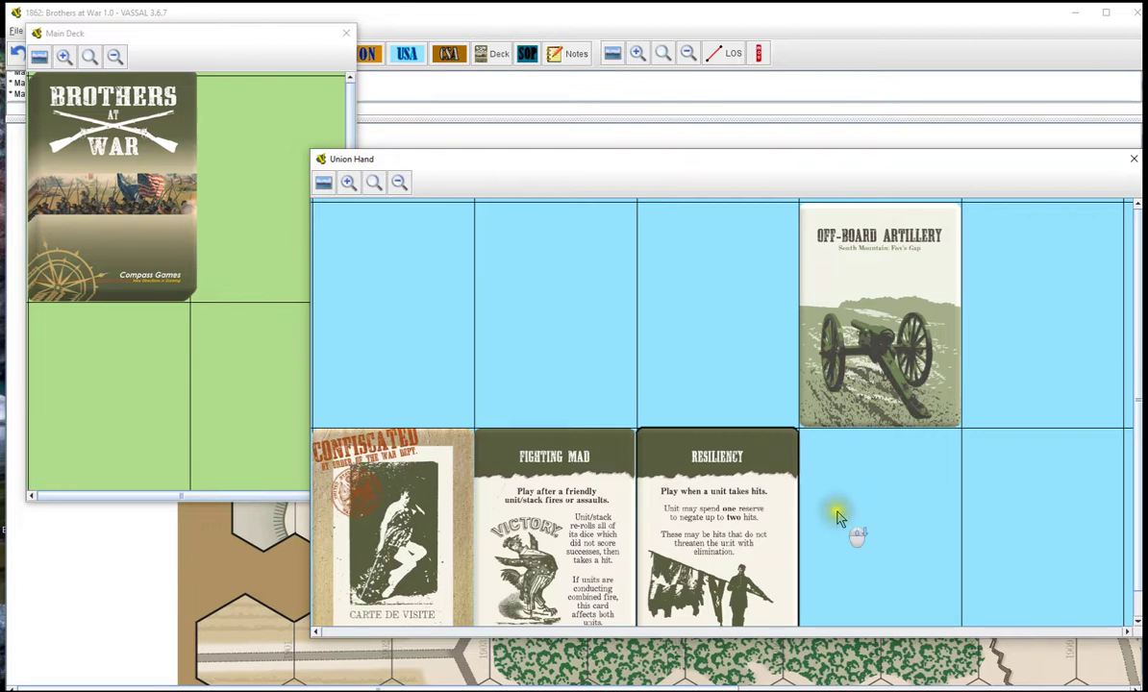
scroll(839, 519, "down", 1)
scroll(839, 520, "up", 1)
scroll(839, 519, "down", 1)
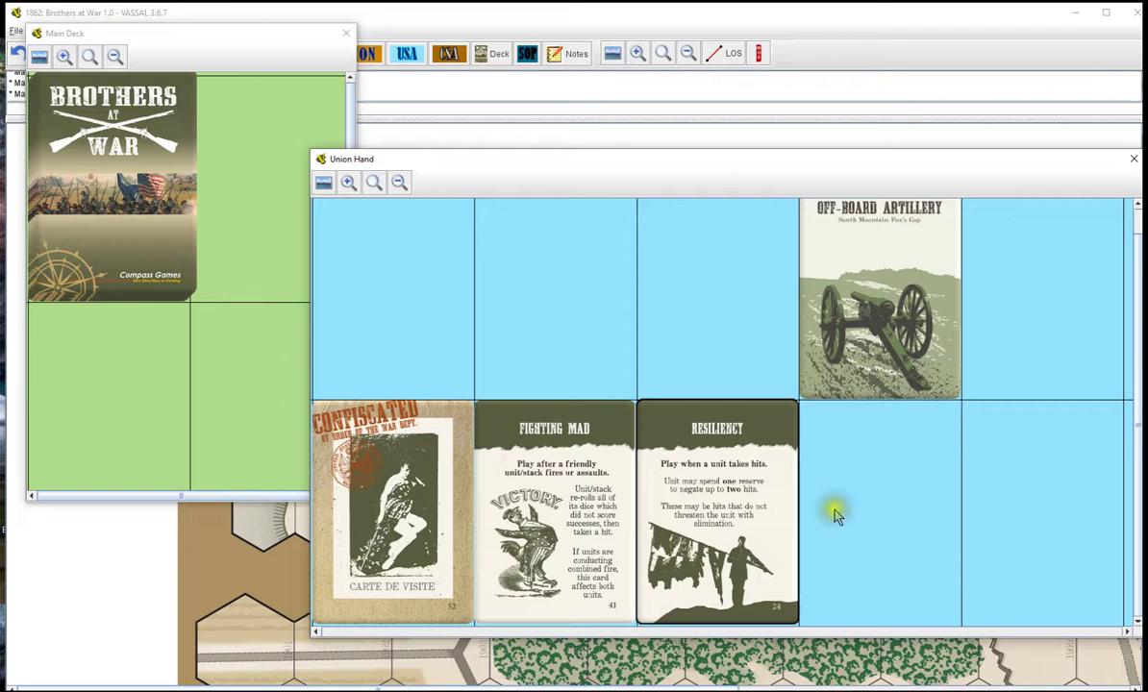
- Discard Resiliency, Fighting Mad and Confiscated, leaving only Off-Board Artillery in the hand
right_click(691, 438)
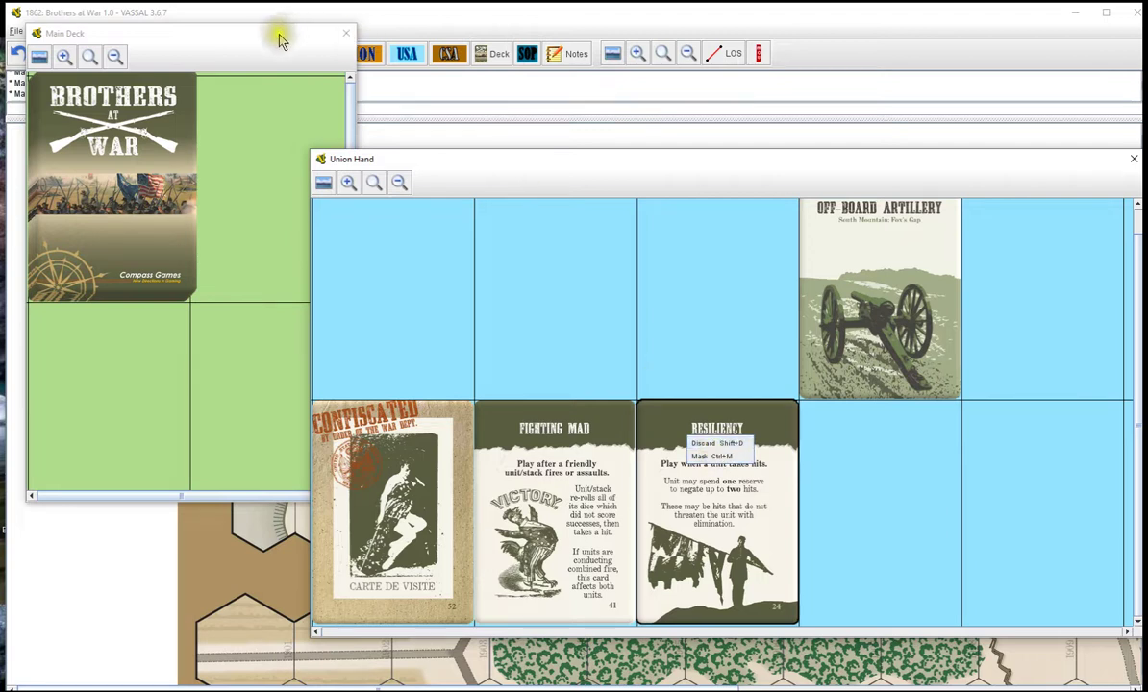
left_click_drag(282, 32, 249, 212)
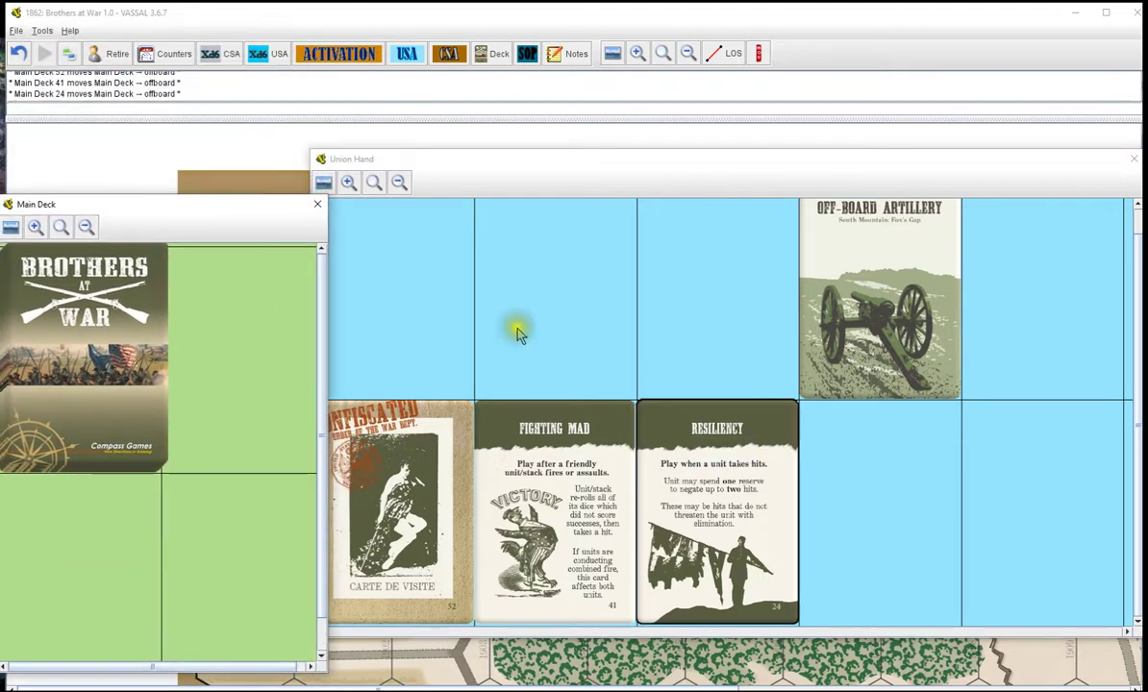
right_click(709, 503)
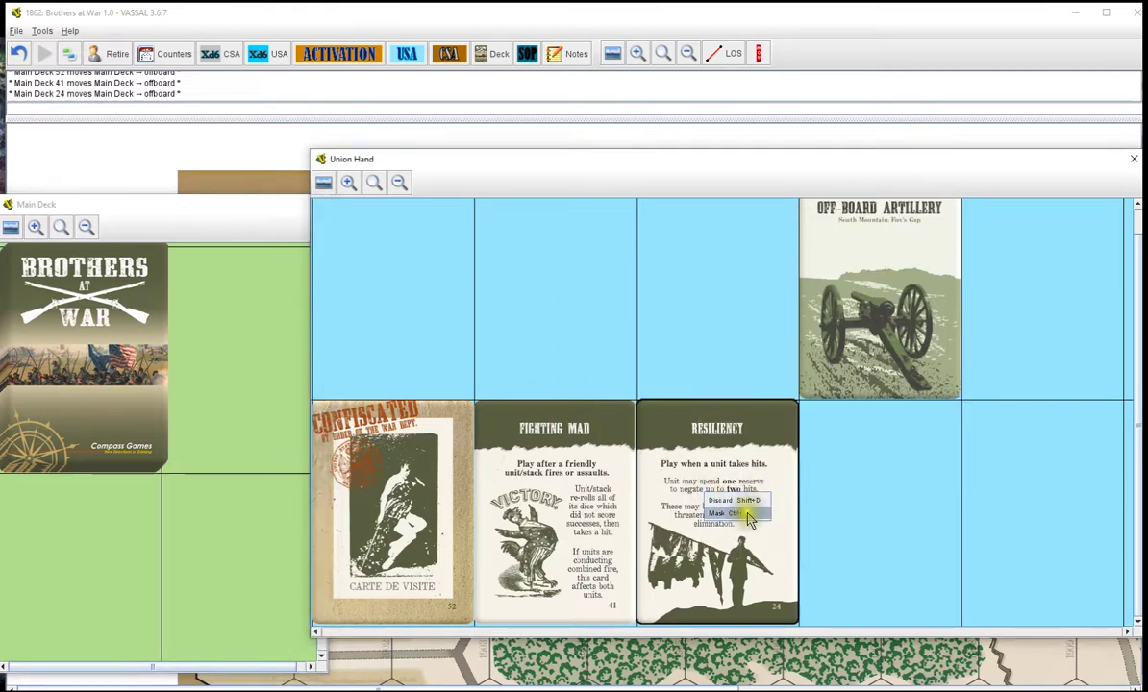
left_click(746, 501)
right_click(553, 462)
left_click(582, 467)
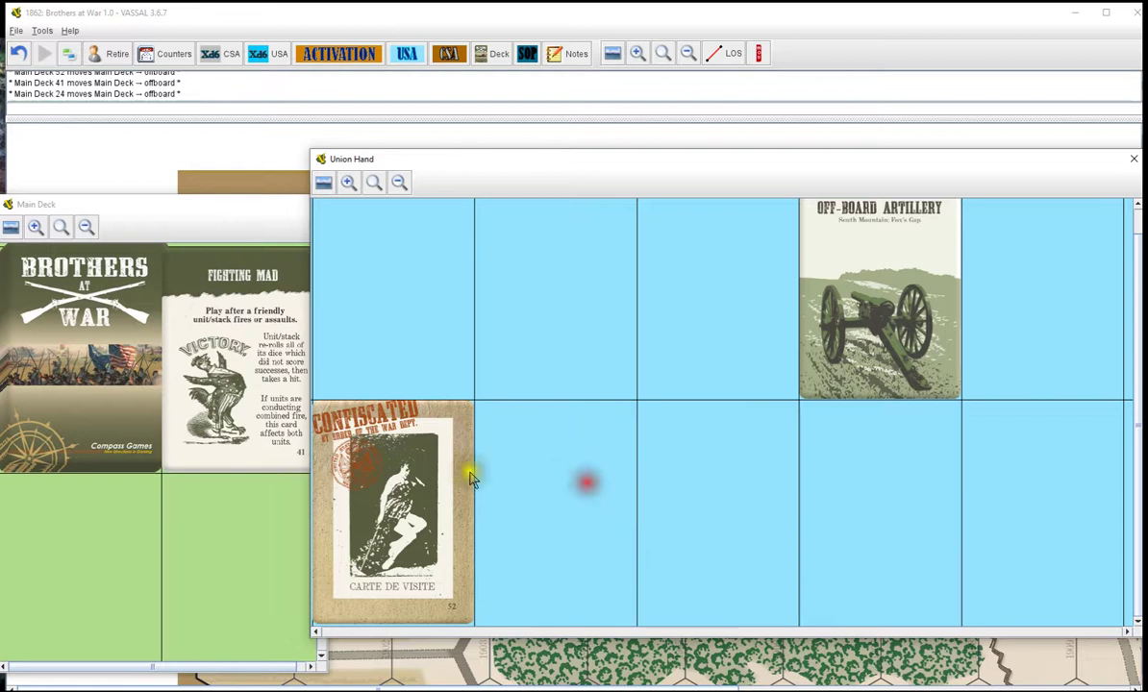
right_click(455, 475)
left_click(498, 480)
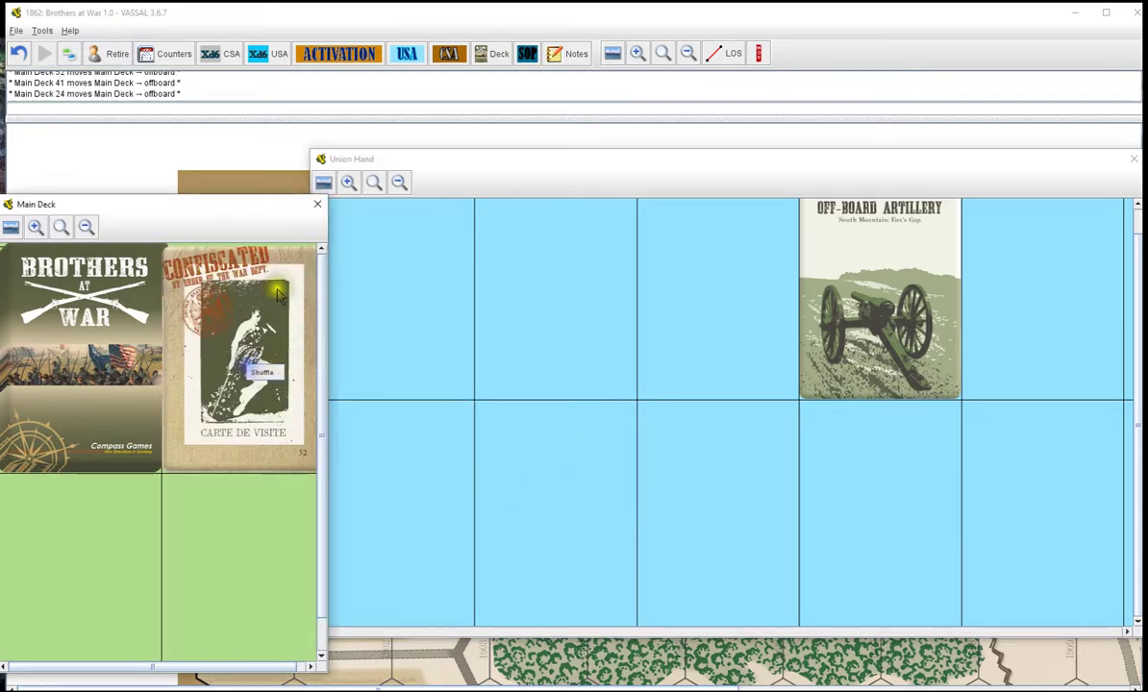
left_click_drag(272, 377, 300, 199)
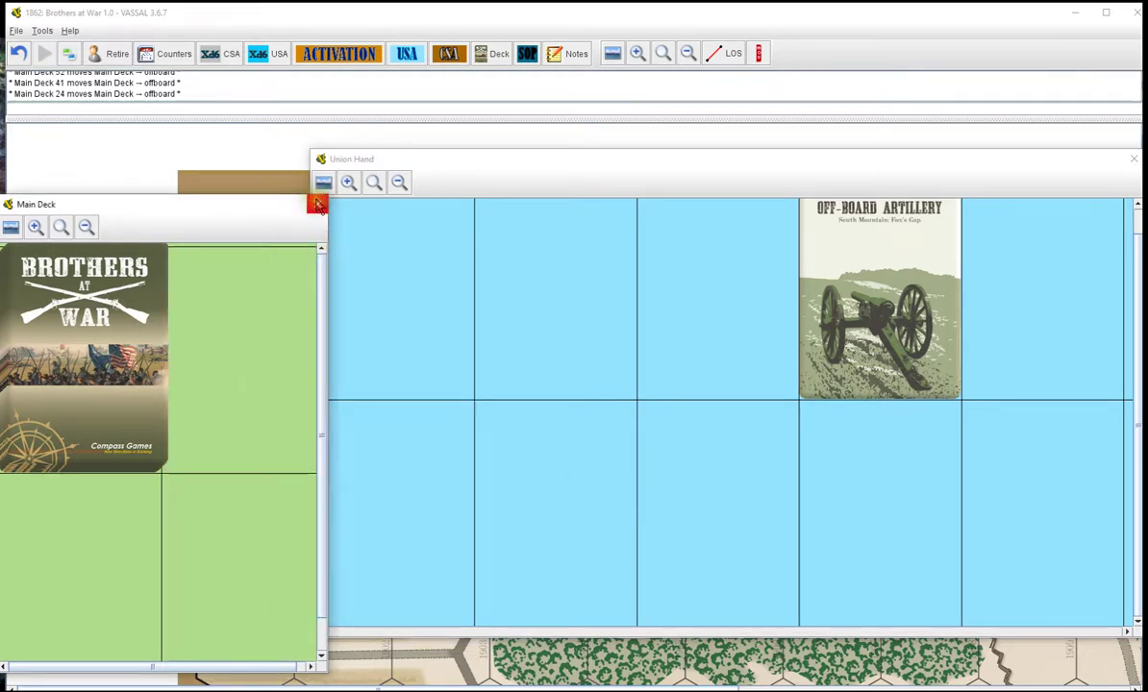
- Close the main deck and draw the Bolivar card from the artillery deck into the Union hand
left_click(318, 204)
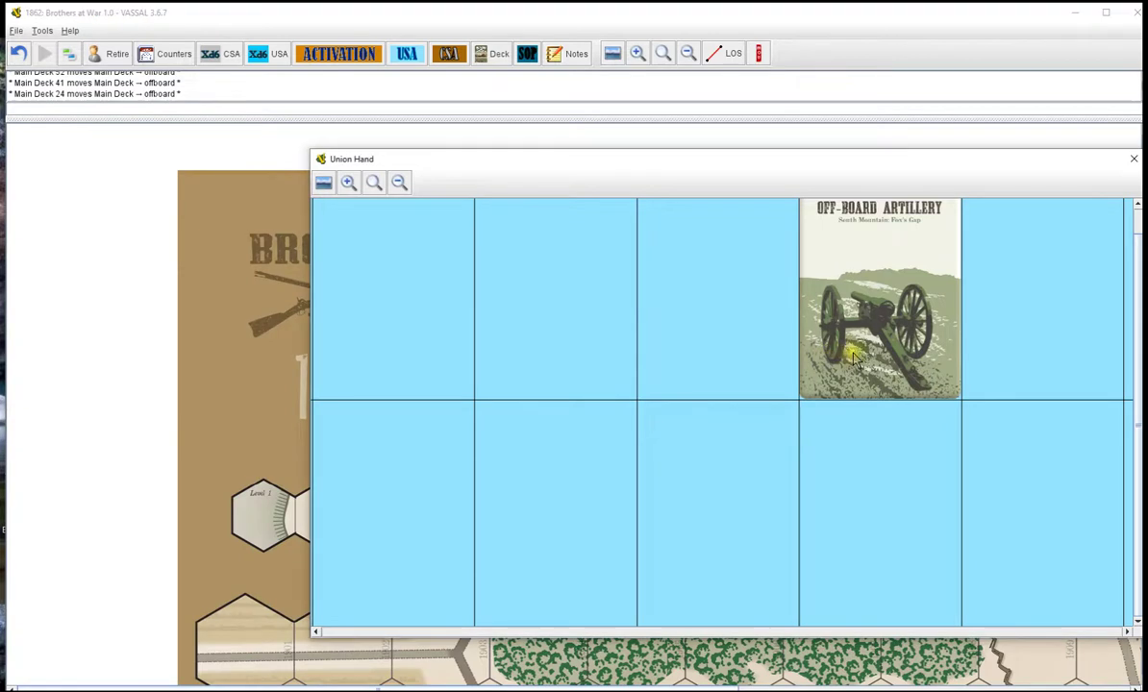
key("ctrl+d")
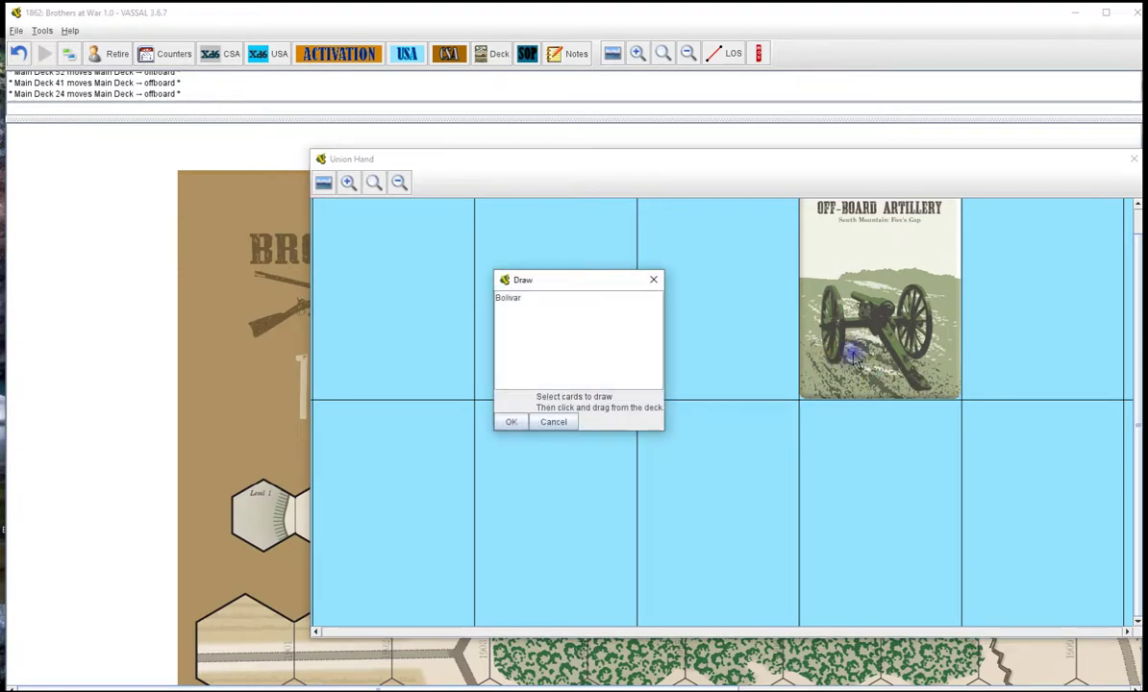
left_click(510, 298)
left_click(511, 423)
left_click_drag(829, 354, 760, 502)
- Return Bolivar to the artillery deck and close the Union hand
right_click(745, 498)
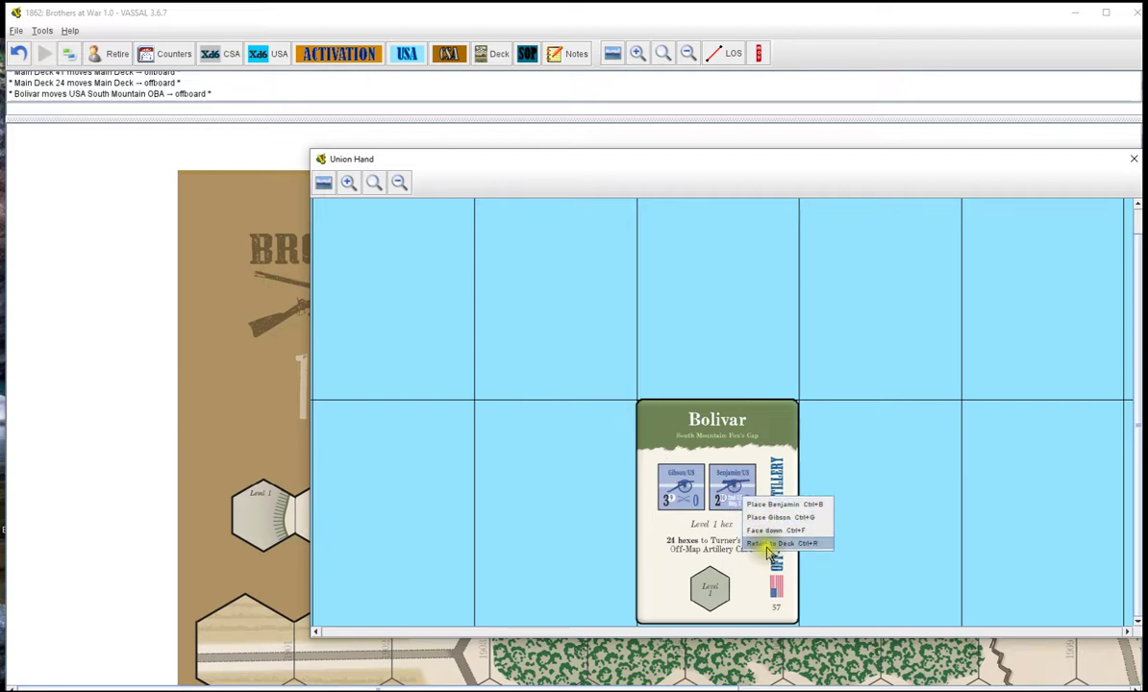
left_click(775, 543)
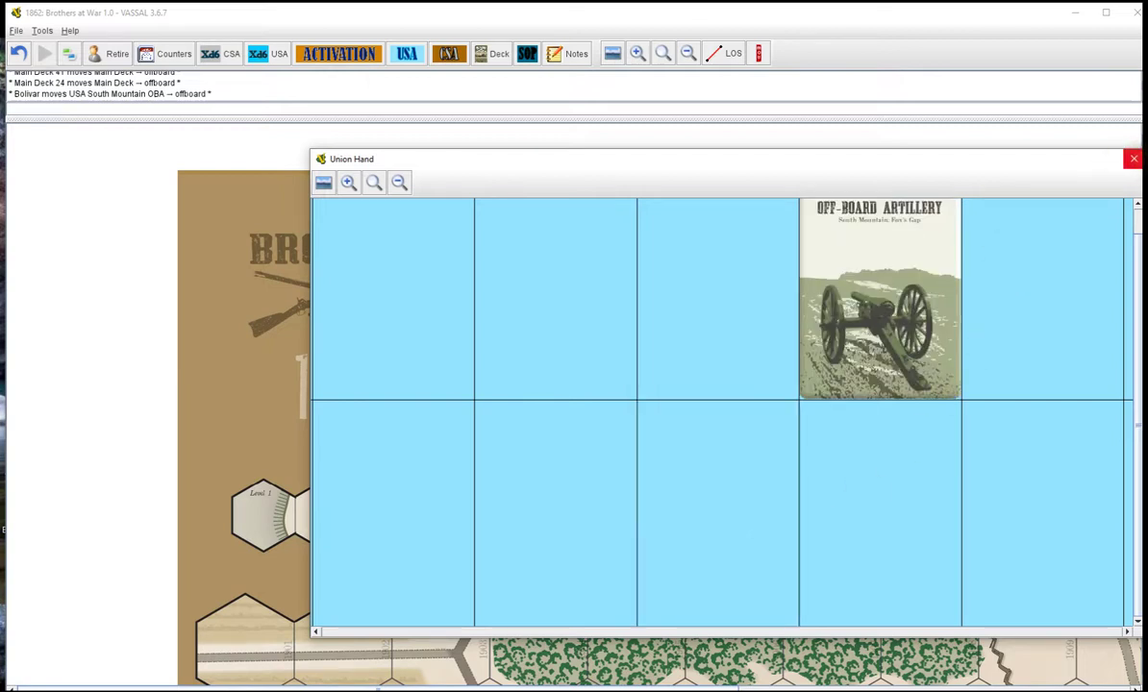
left_click(1133, 159)
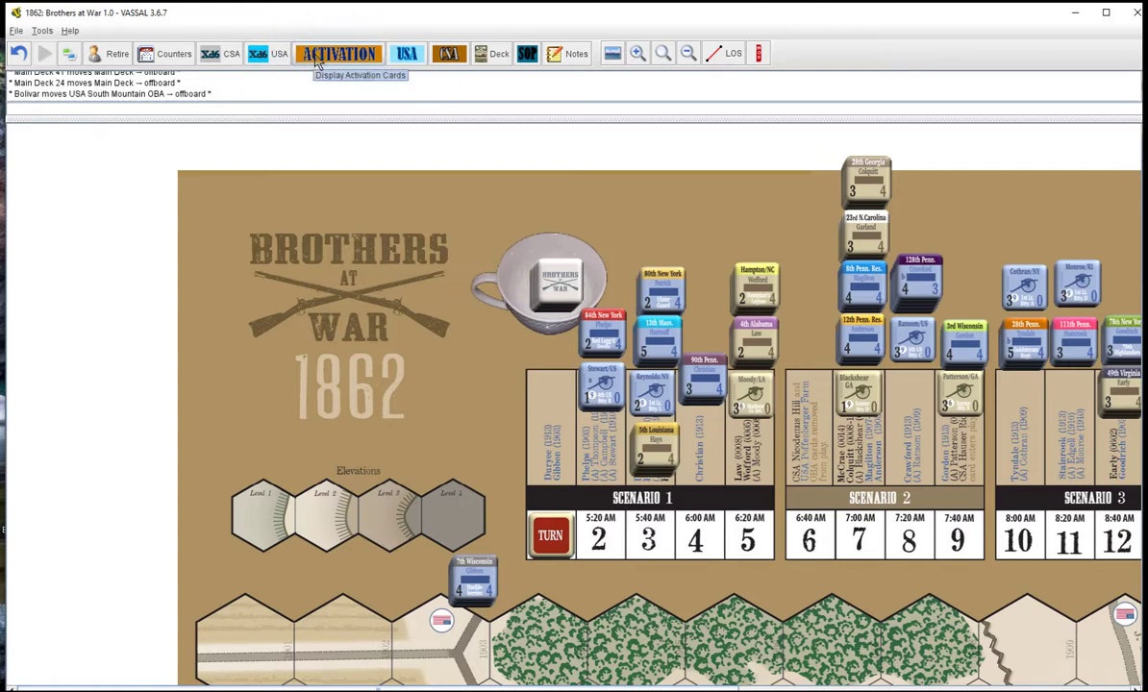
- Open the Antietam I Corps display from the USA menu, zoom out, and position it
left_click(412, 55)
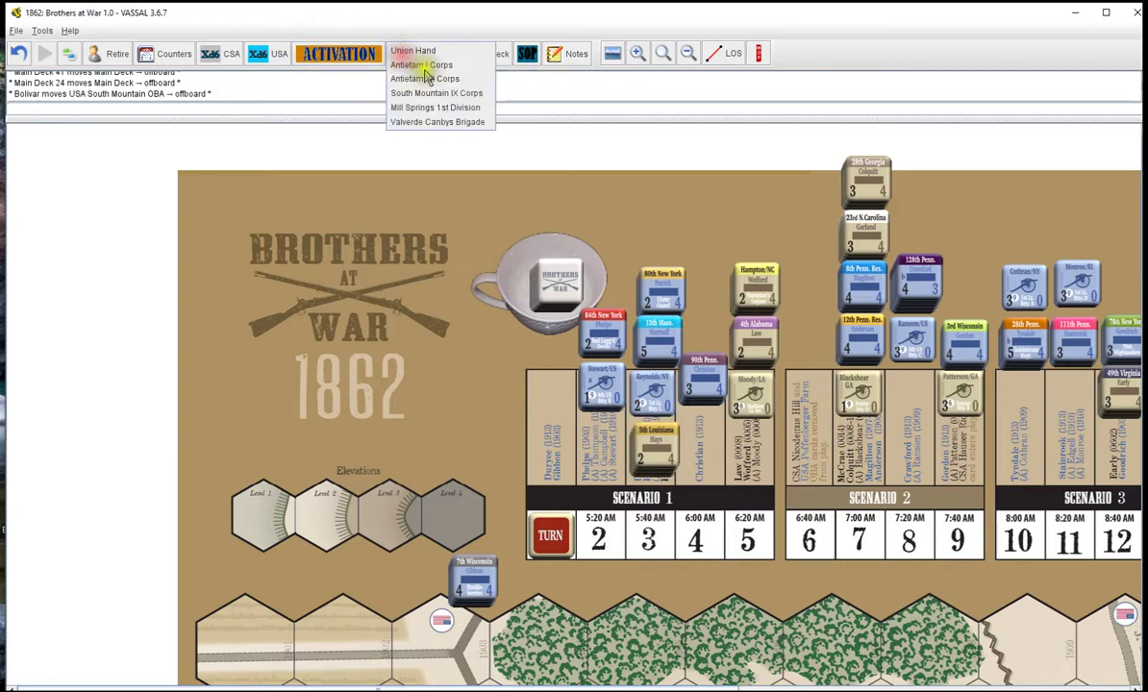
left_click(423, 65)
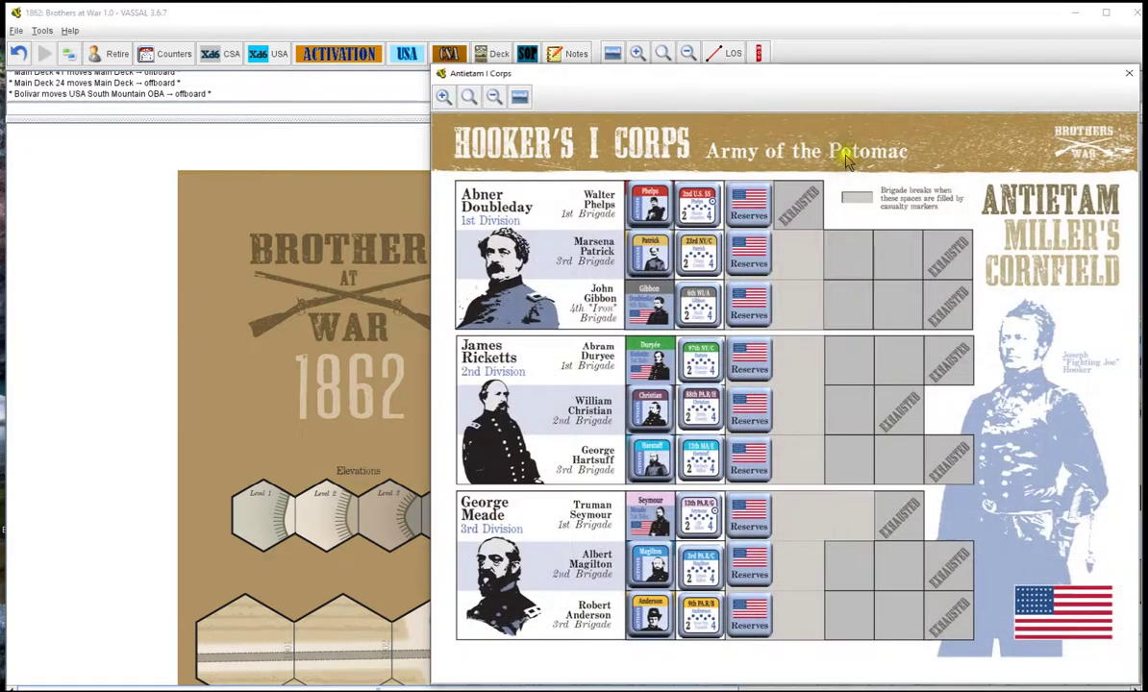
left_click(691, 63)
left_click_drag(782, 77, 570, 57)
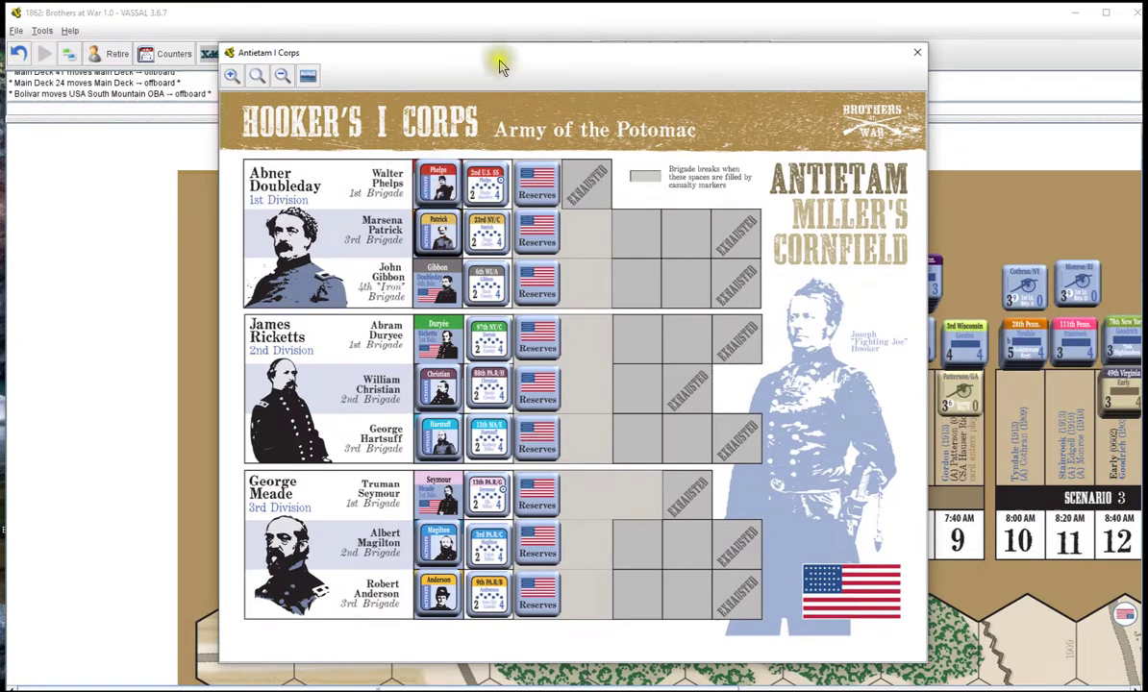
left_click_drag(499, 65, 582, 55)
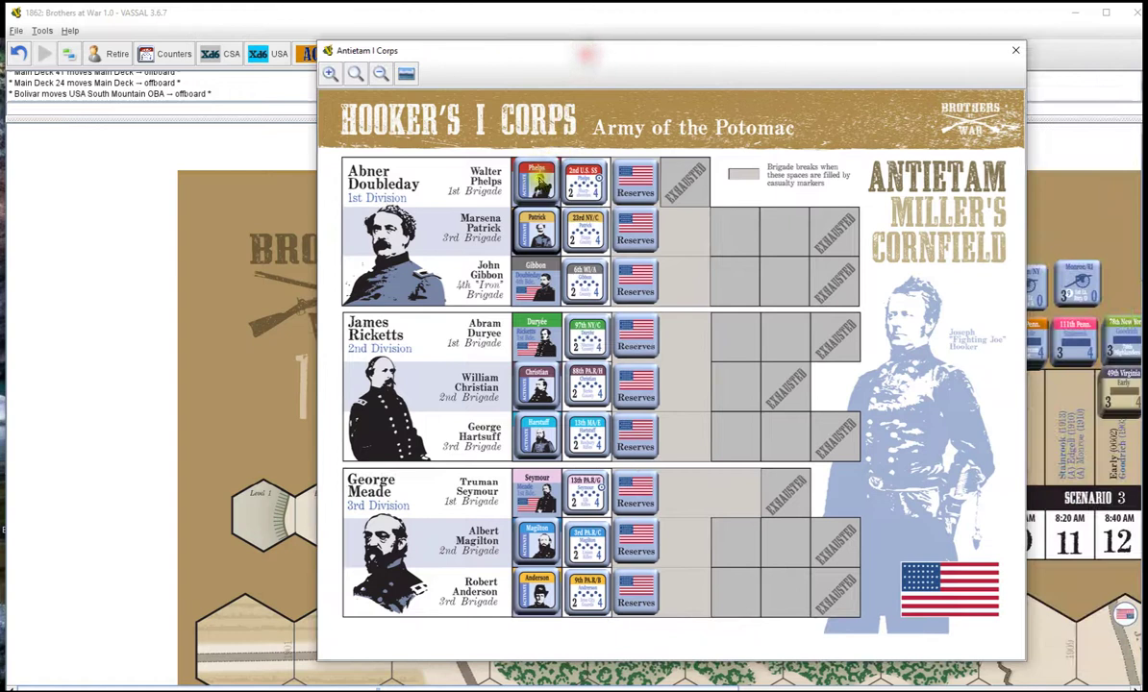
- Select the Phelps, Patrick, Christian and 2nd U.S. SS counters in turn
left_click(547, 178)
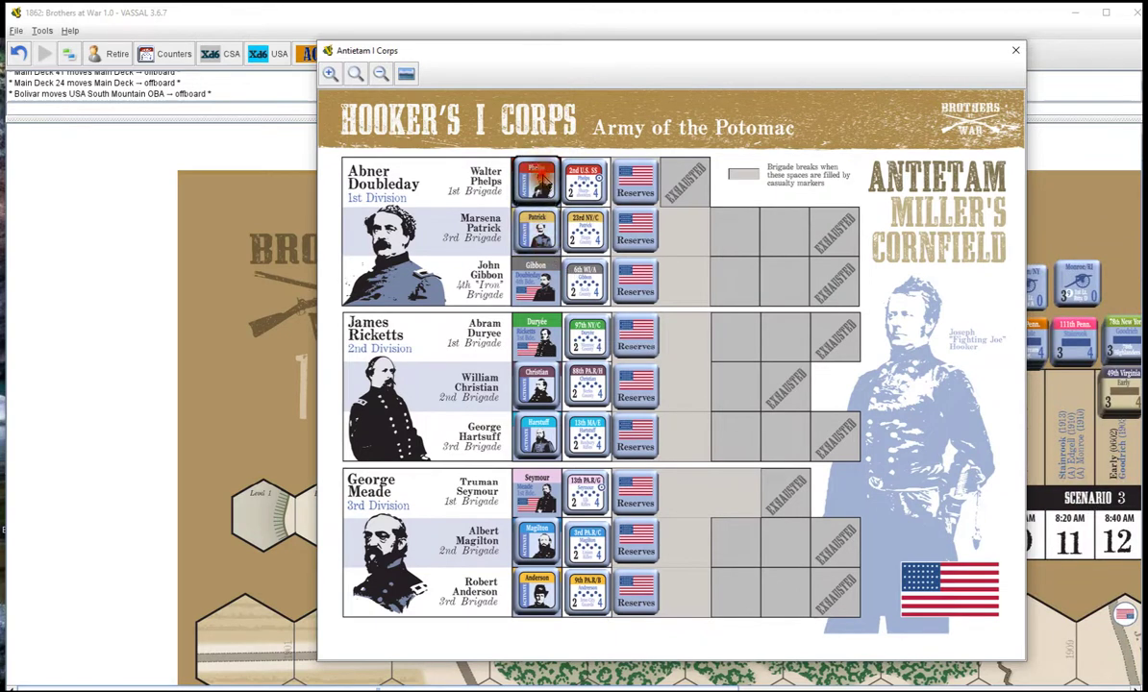
left_click(544, 236)
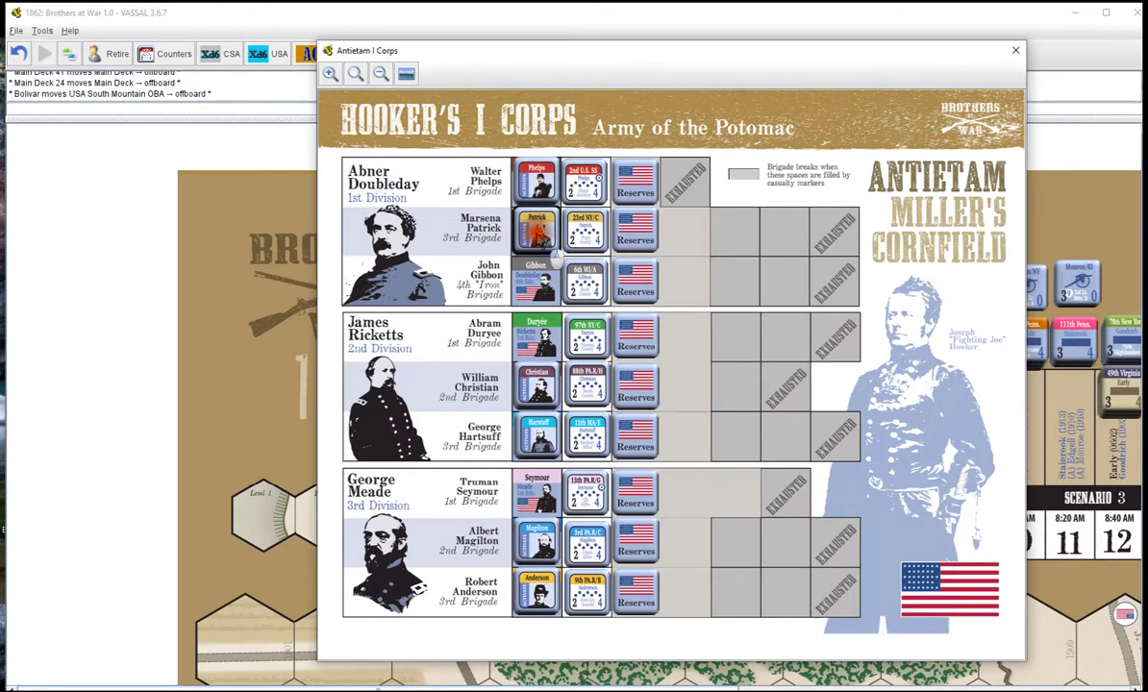
left_click(540, 393)
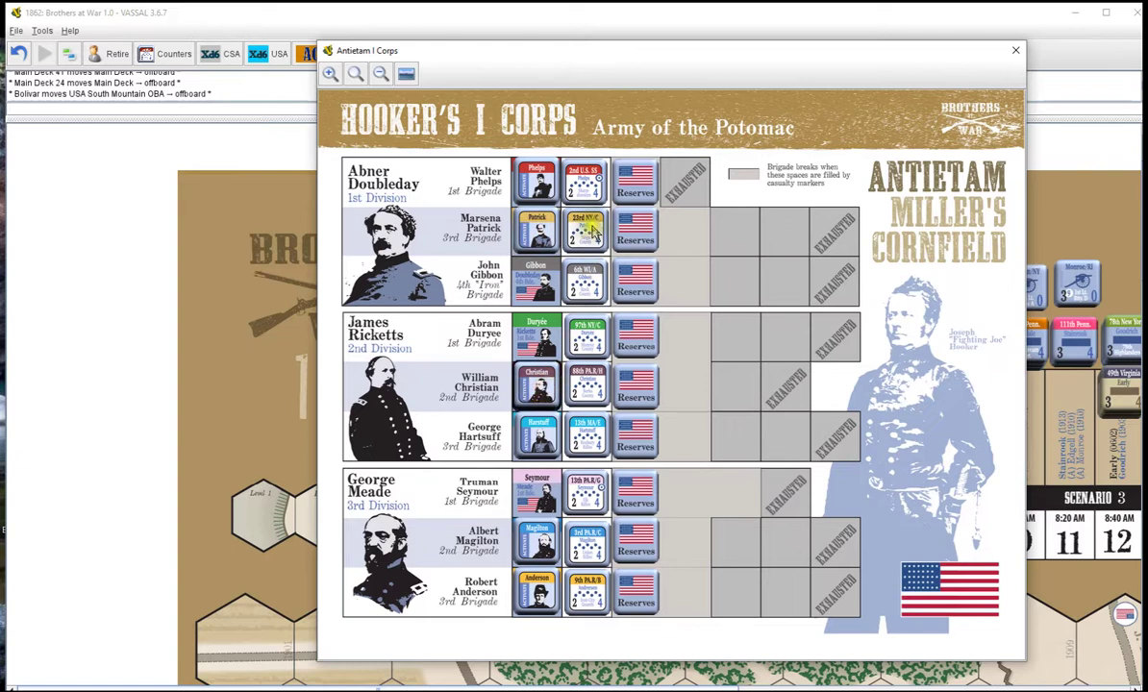
left_click(590, 181)
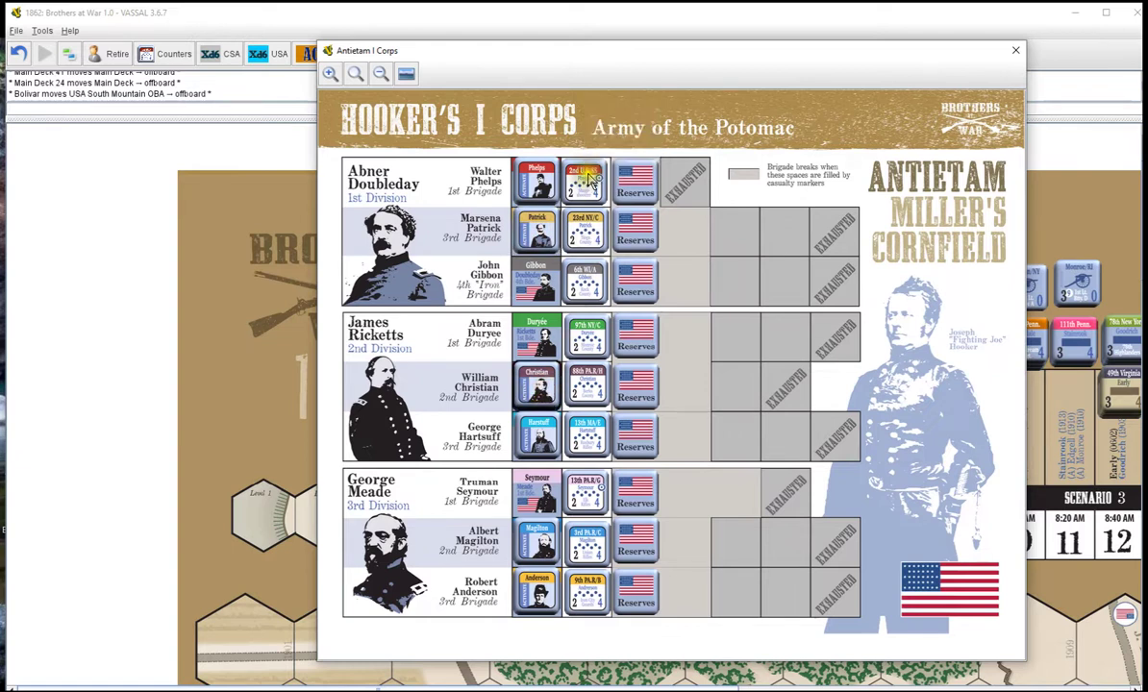
mouse_move(590, 180)
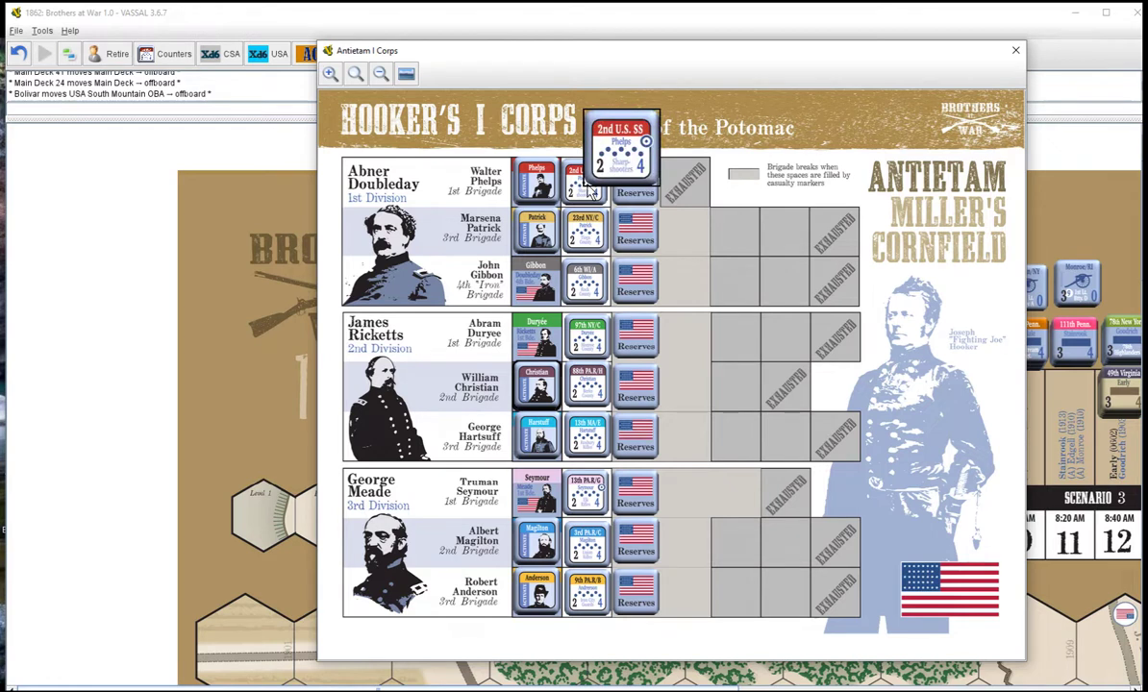
- Mark the 2nd U.S. SS as a casualty, restore it, mark it again, then close the display
right_click(592, 192)
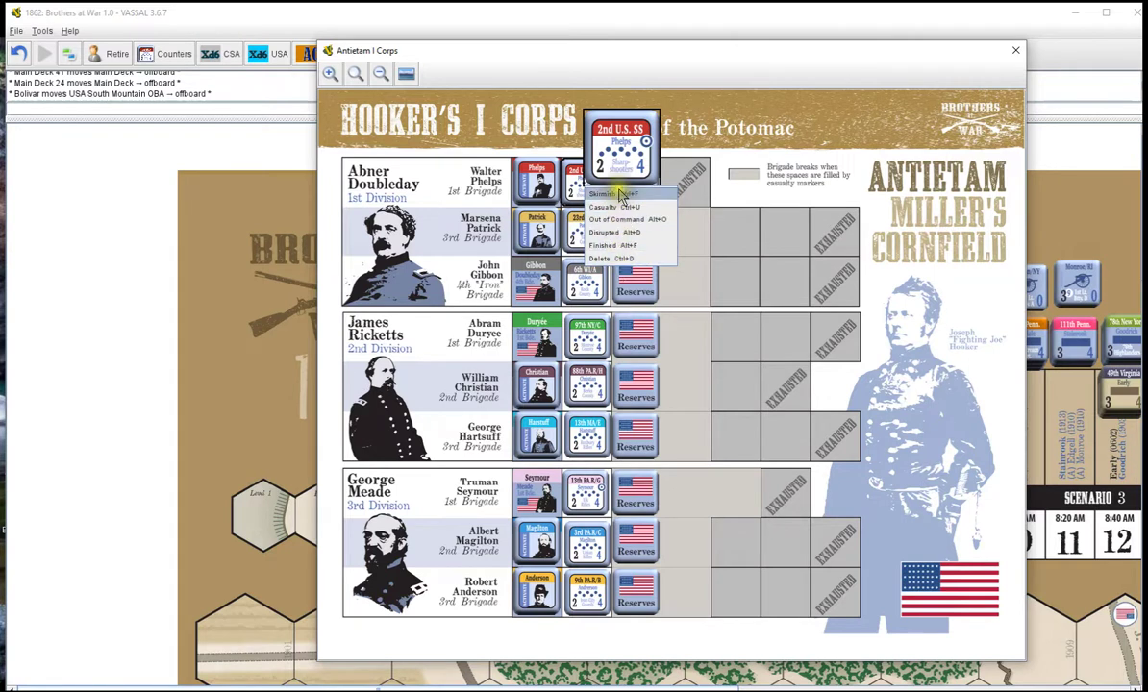
left_click(615, 206)
right_click(590, 192)
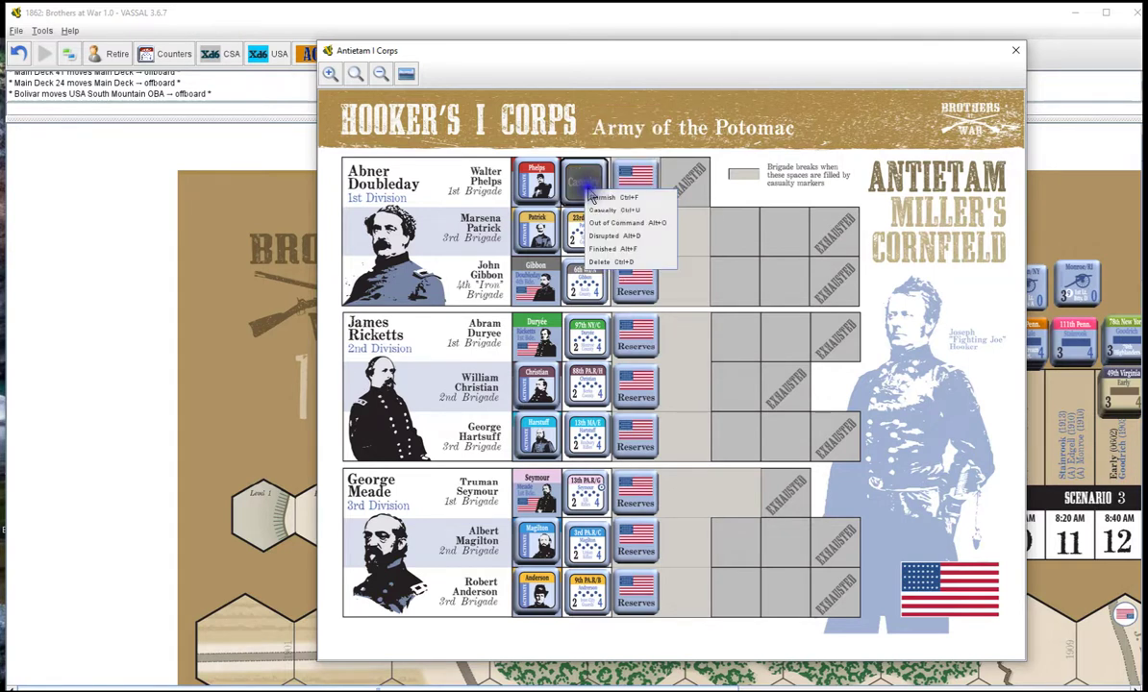
left_click(616, 209)
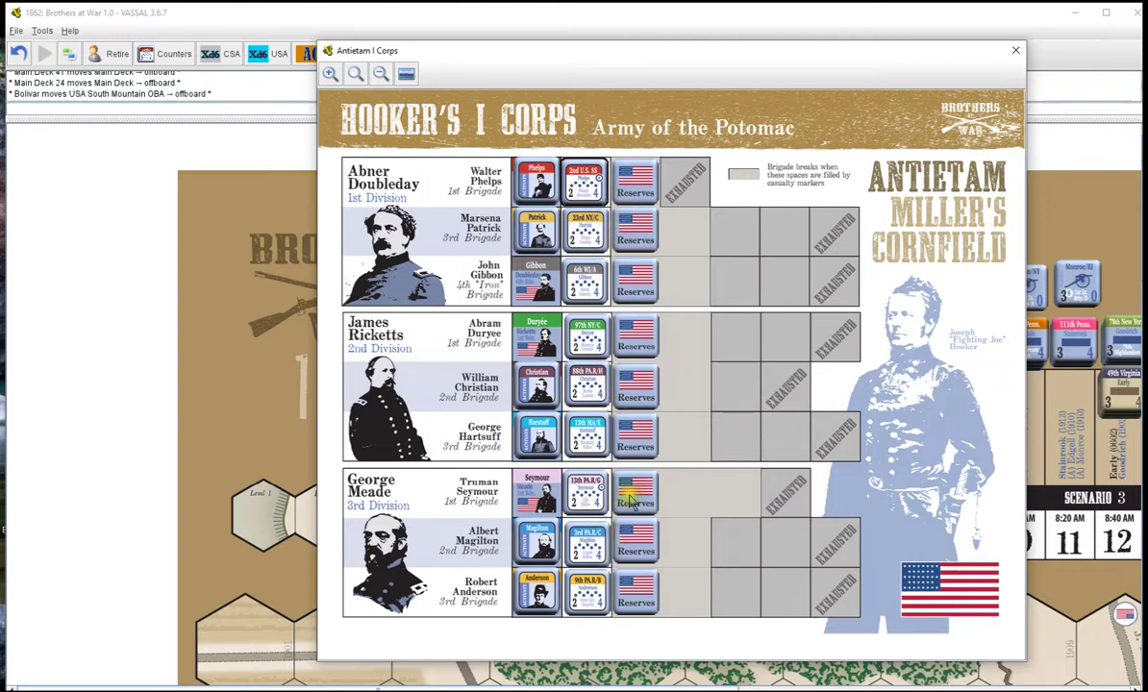
right_click(593, 190)
left_click(613, 206)
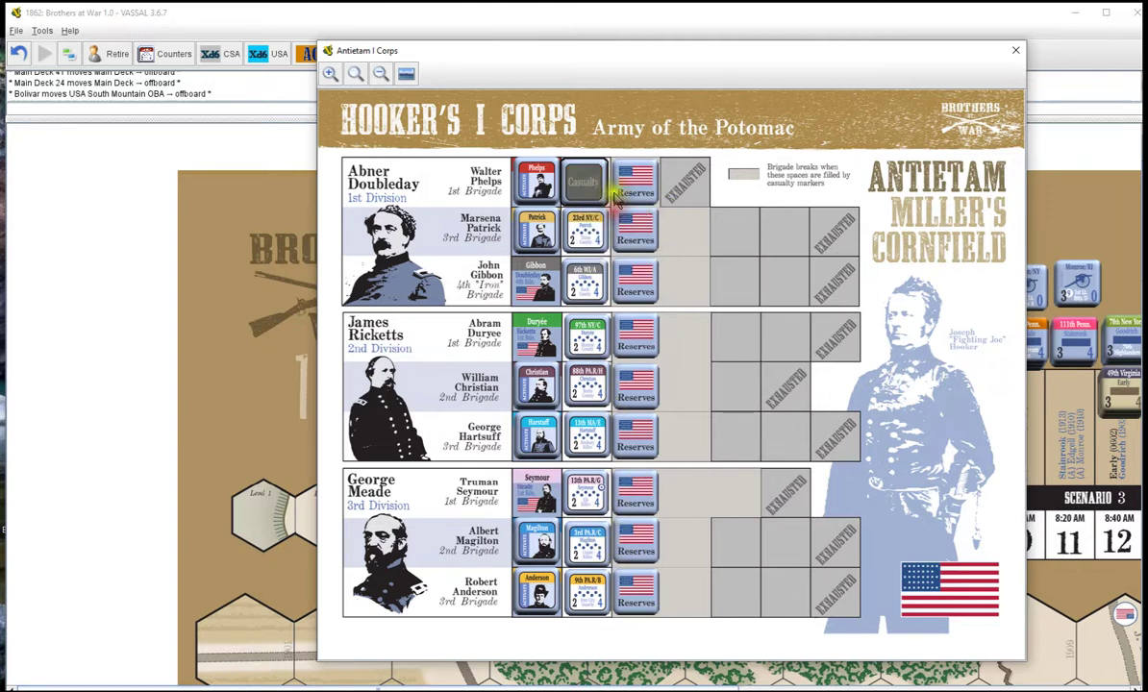
right_click(598, 192)
left_click(602, 195)
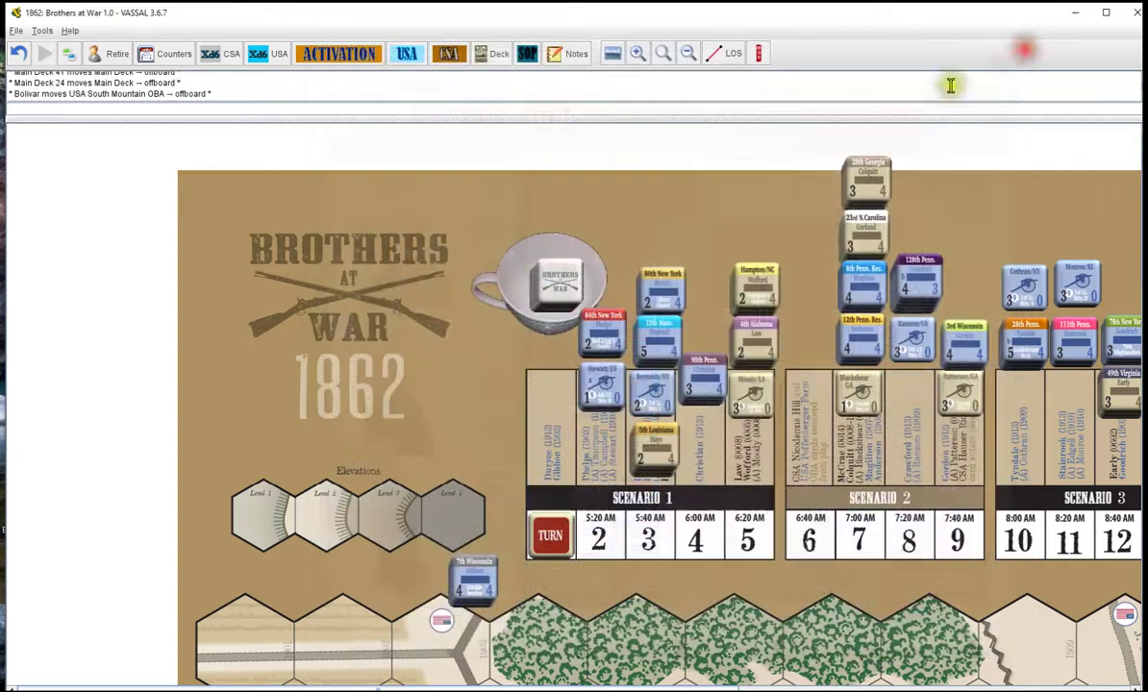
- Open the Antietam Activation track from the Activation menu and close it again
left_click(1016, 50)
left_click(375, 53)
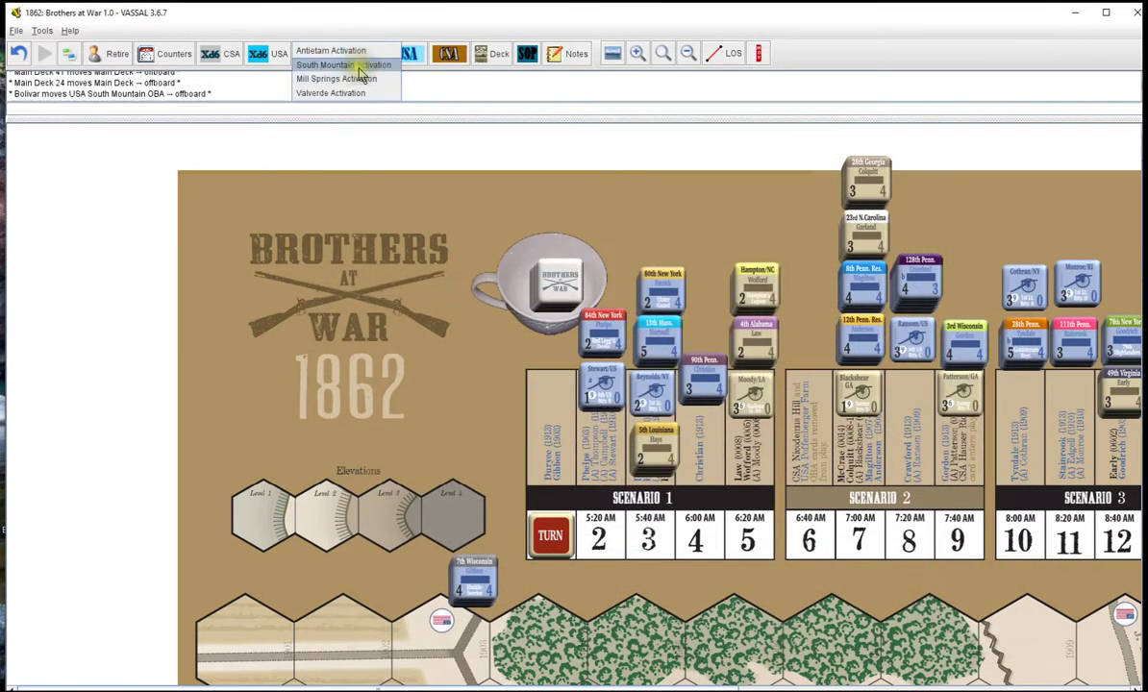
left_click(359, 49)
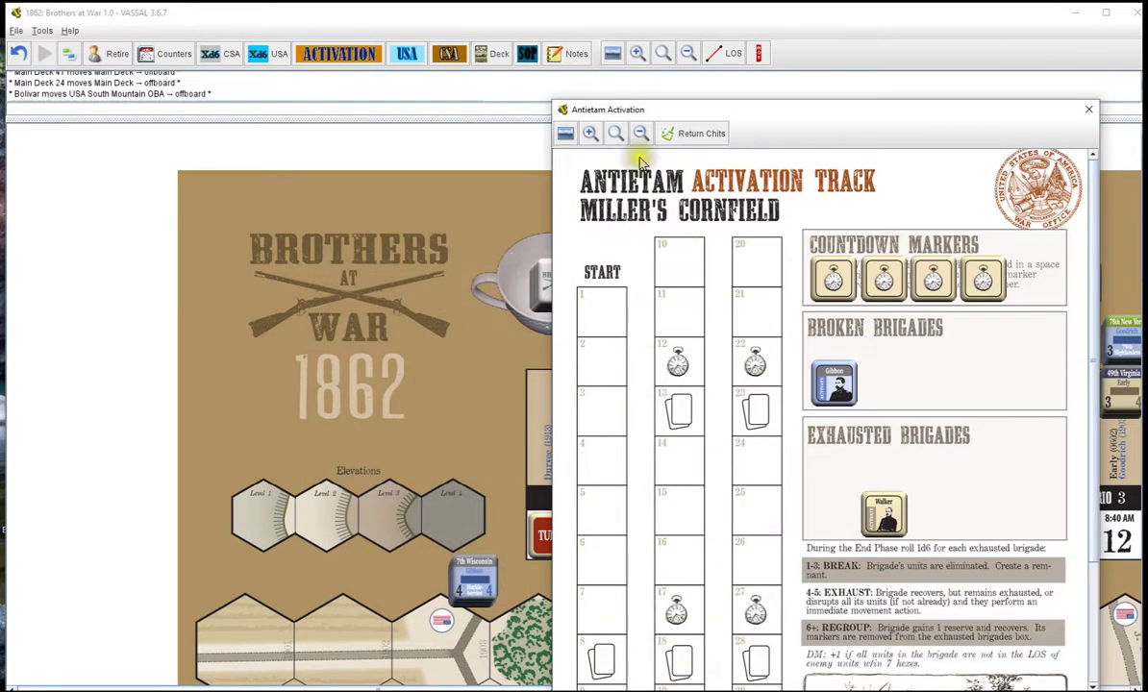
left_click(1089, 109)
- Open the Antietam XII Corps display, advance Crawford's Reserves one box and flip it to Exhausted
left_click(408, 53)
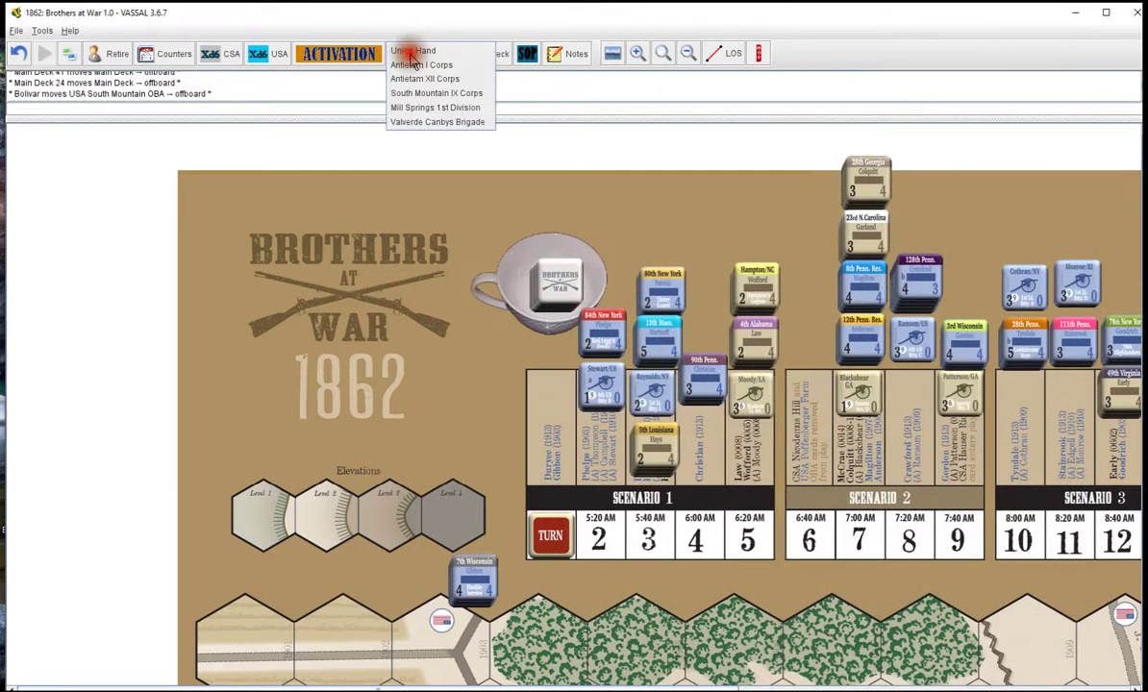
left_click(431, 81)
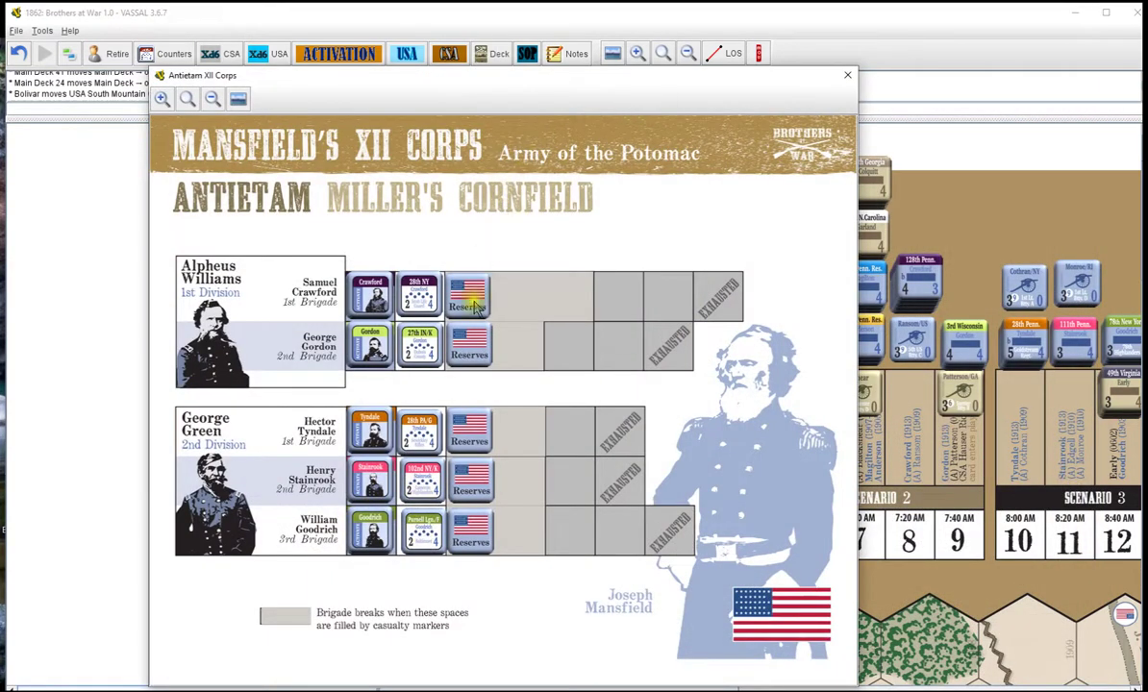
mouse_move(478, 308)
left_mouse_down()
mouse_move(569, 305)
mouse_move(615, 317)
mouse_move(659, 295)
mouse_move(720, 295)
left_mouse_up()
right_click(718, 293)
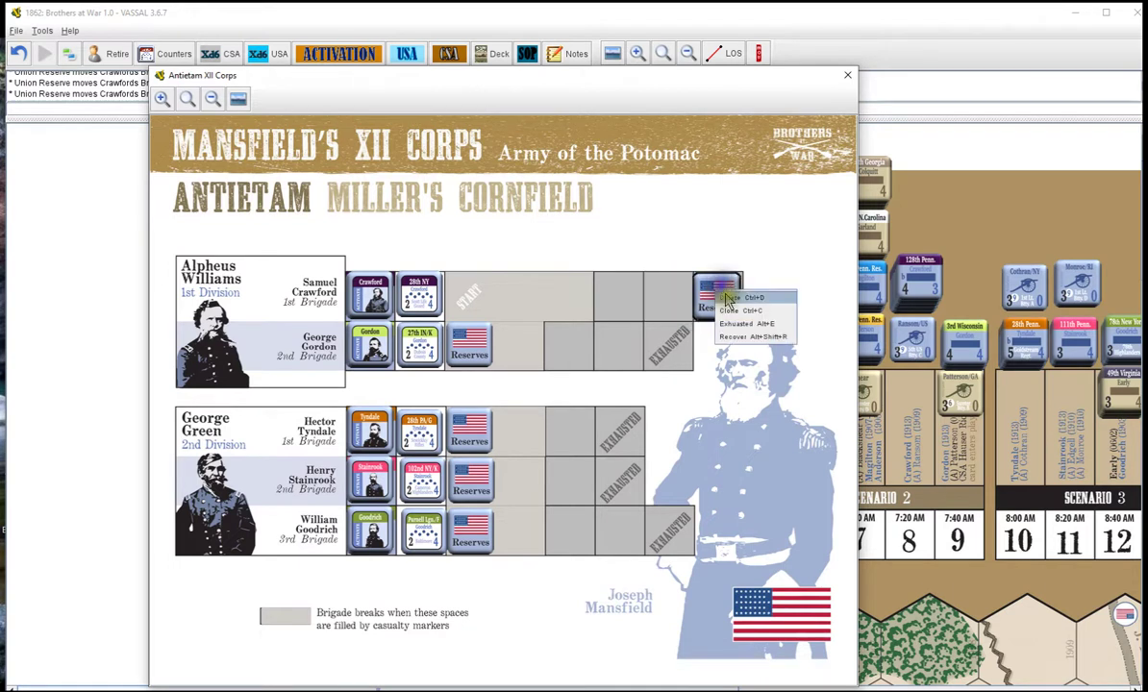
left_click(738, 326)
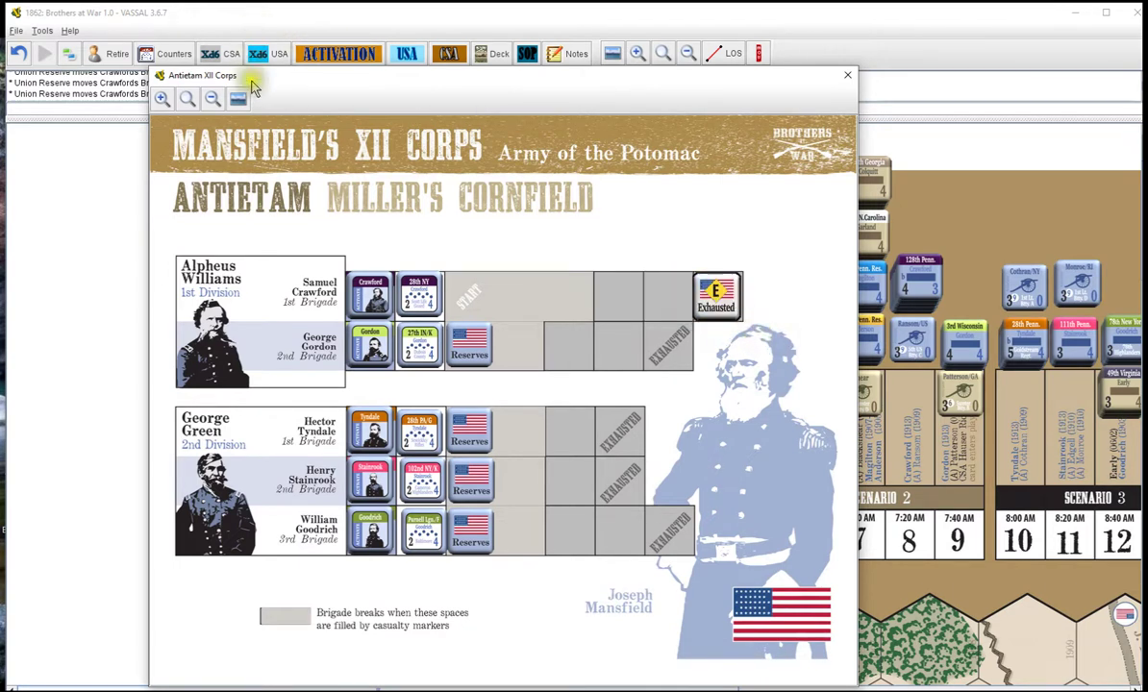
- Move the XII Corps display to uncover Nicodemus Farm and open the Counters palette
scroll(968, 482, "down", 5)
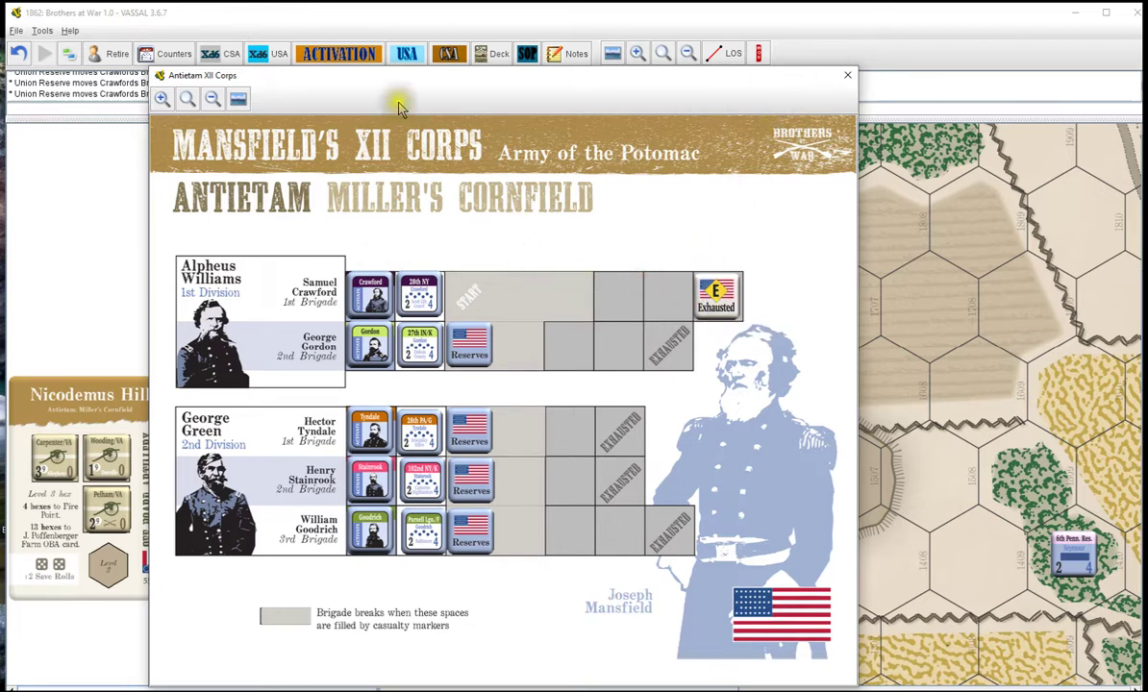
left_click_drag(373, 76, 573, 97)
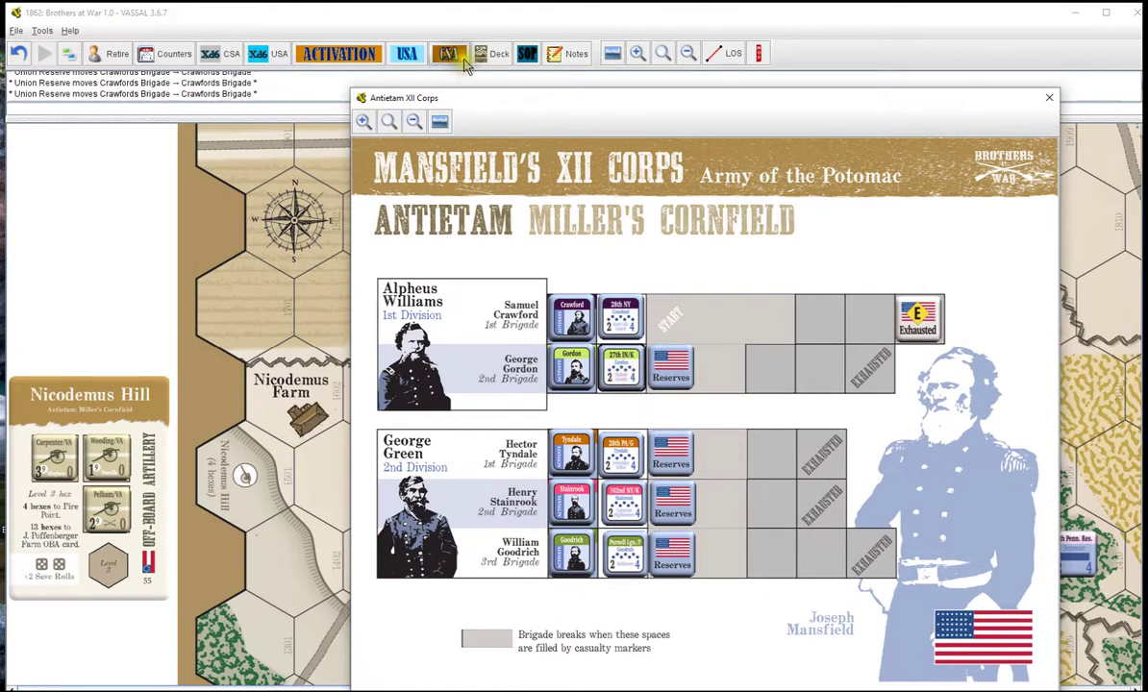
left_click(163, 53)
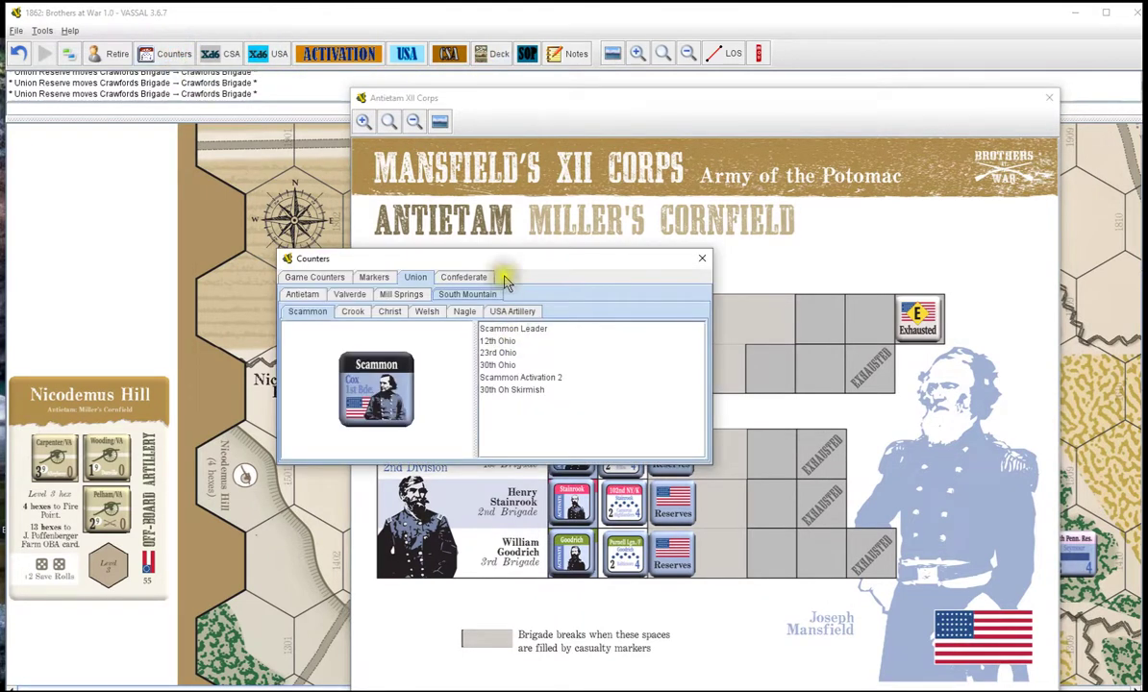
- Place three Confederate Casualty counters from Game Counters onto Crawford's brigade row
left_click_drag(504, 205, 278, 235)
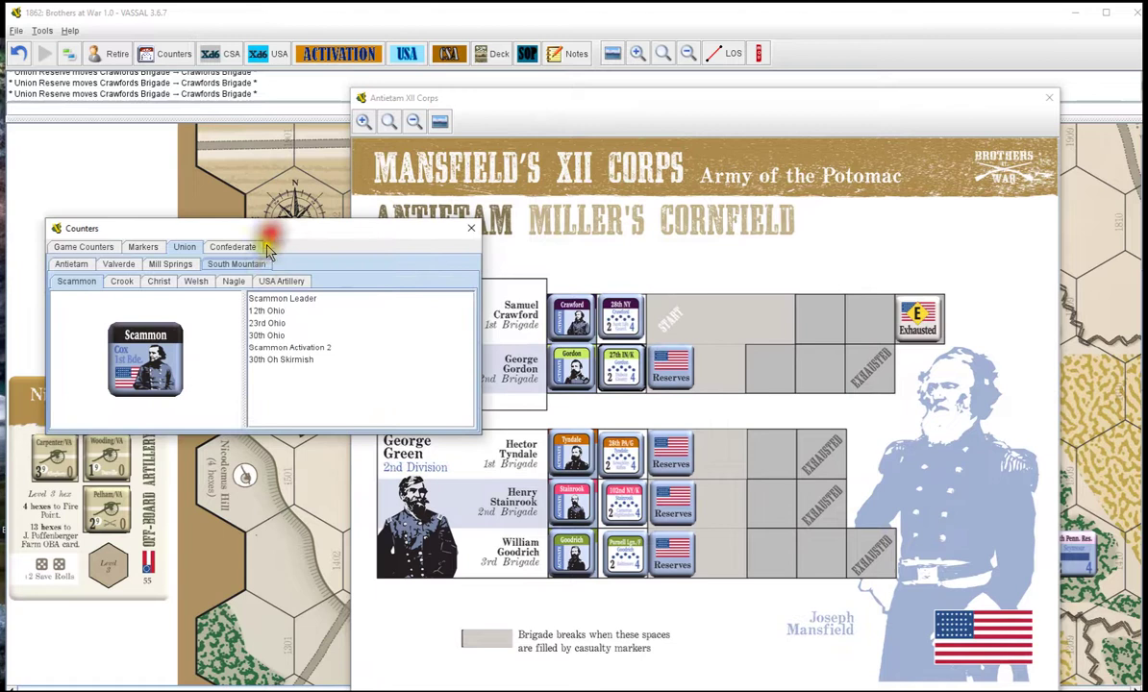
left_click(89, 246)
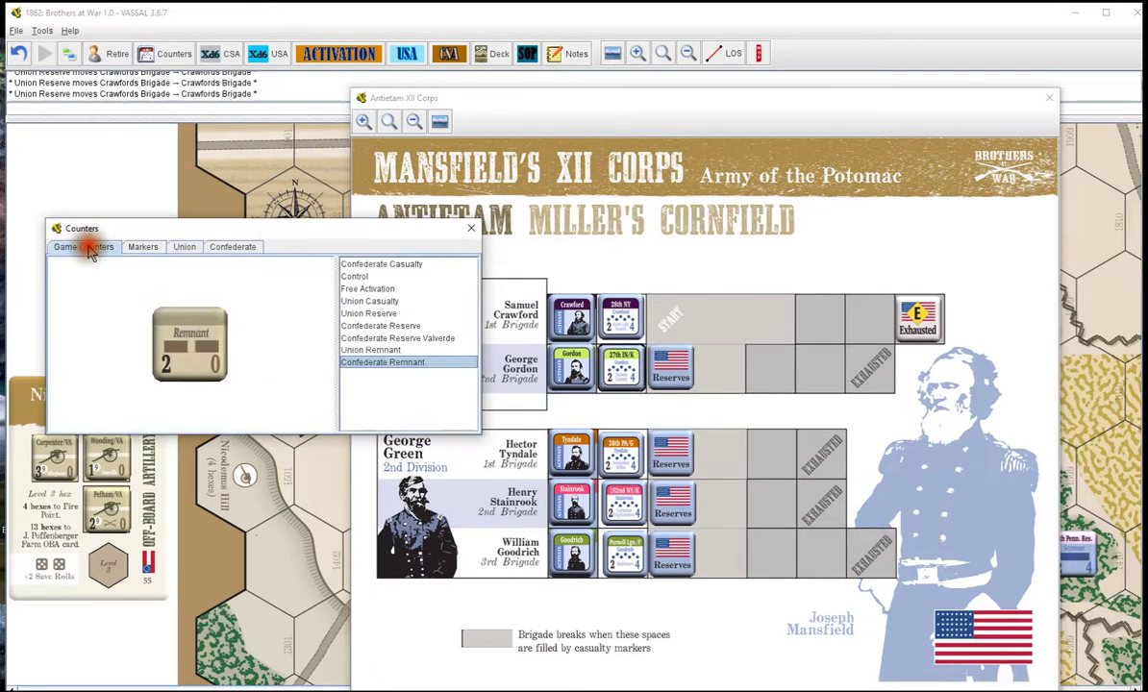
left_click(384, 265)
left_click_drag(190, 344, 670, 327)
left_click_drag(211, 349, 723, 331)
mouse_move(205, 333)
left_mouse_down()
mouse_move(786, 321)
mouse_move(784, 342)
left_mouse_up()
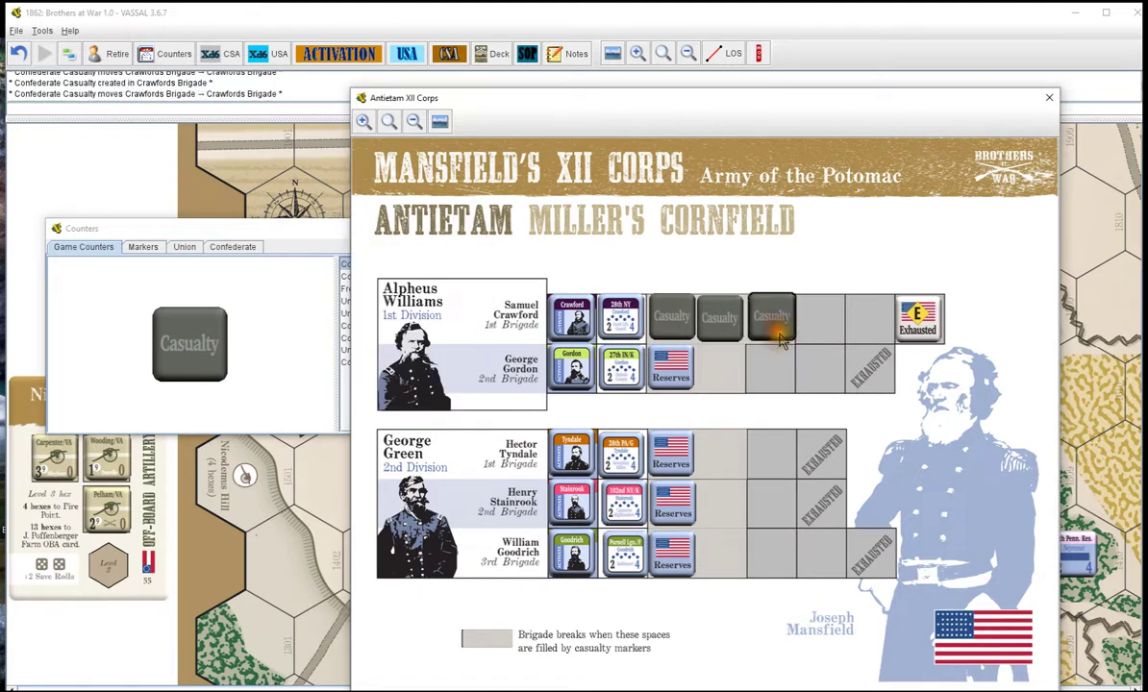
- Close the Counters palette and move the XII Corps display aside to reveal more map
left_click(257, 302)
left_click(469, 225)
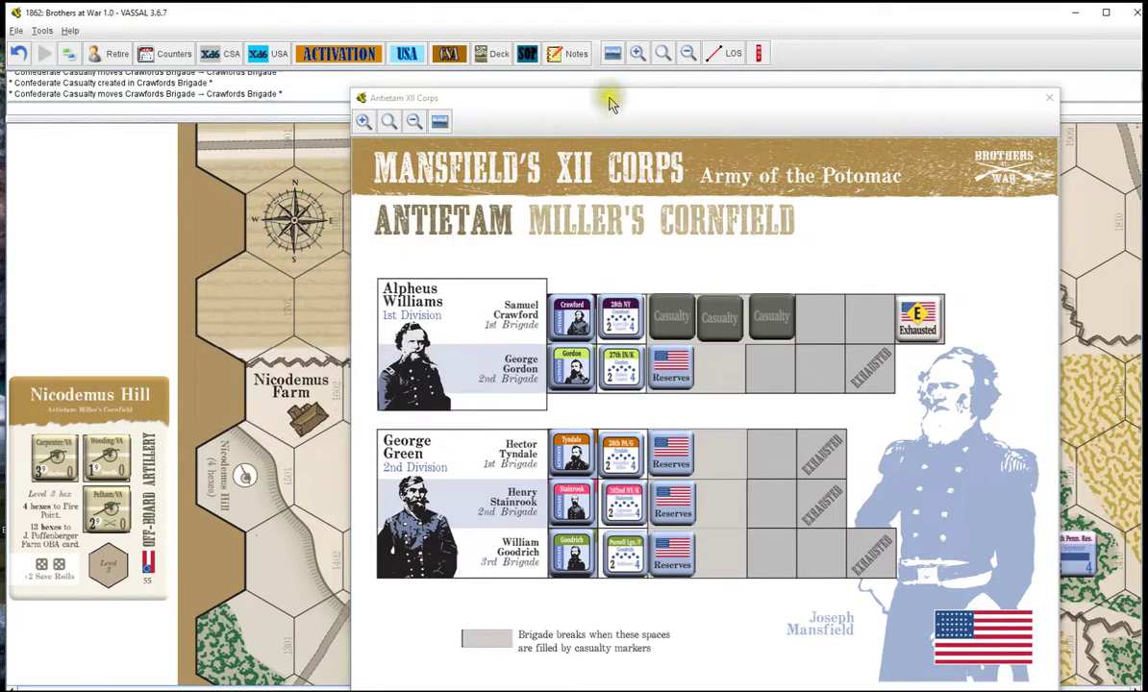
left_click_drag(608, 97, 262, 56)
scroll(943, 384, "down", 5)
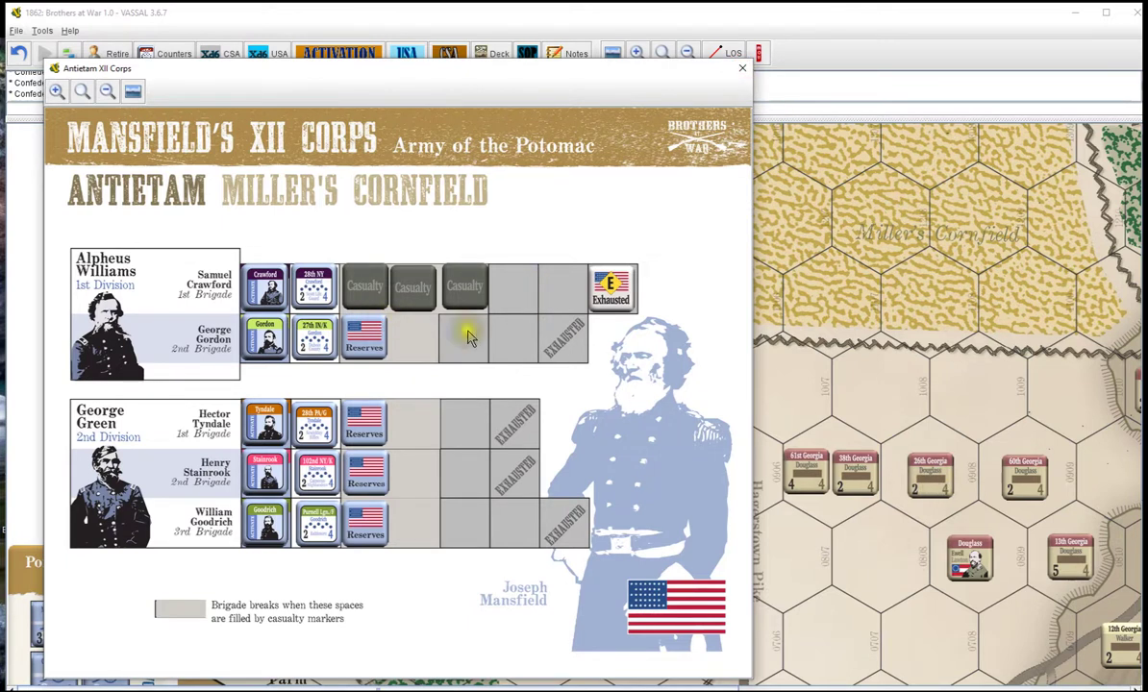
- Shift the 38th Georgia up one hex, then delete the three Casualty markers in Crawford's row
mouse_move(853, 469)
left_mouse_down()
mouse_move(863, 435)
mouse_move(853, 475)
mouse_move(866, 487)
left_mouse_up()
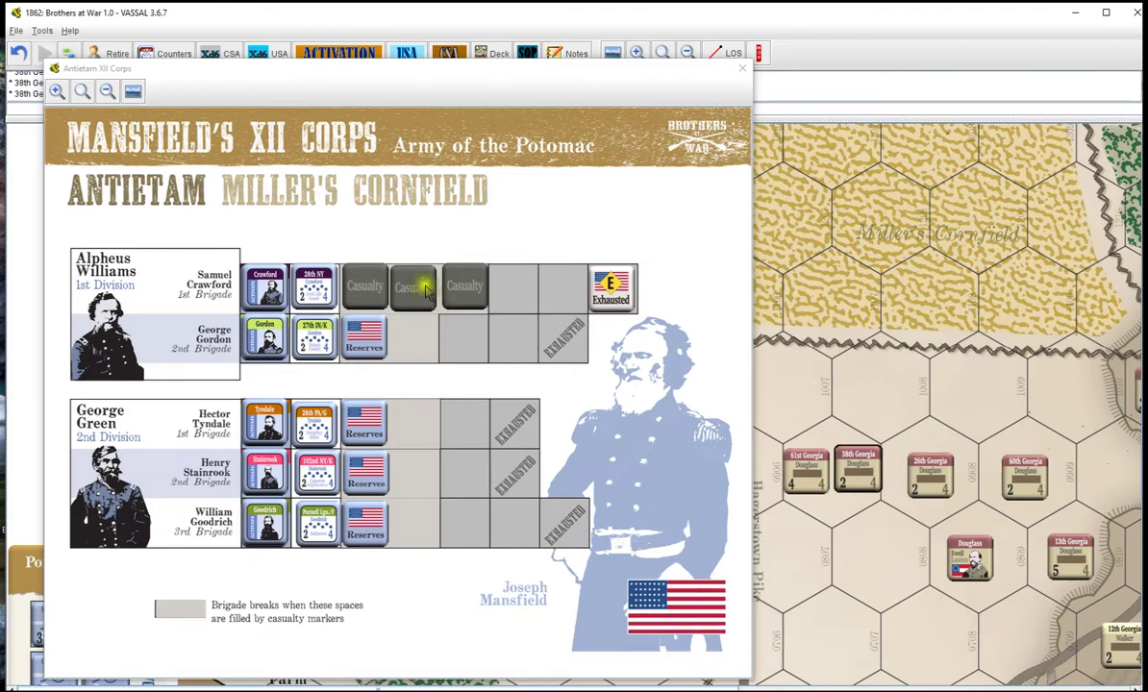
left_click_drag(335, 252, 481, 306)
right_click(474, 299)
left_click(487, 298)
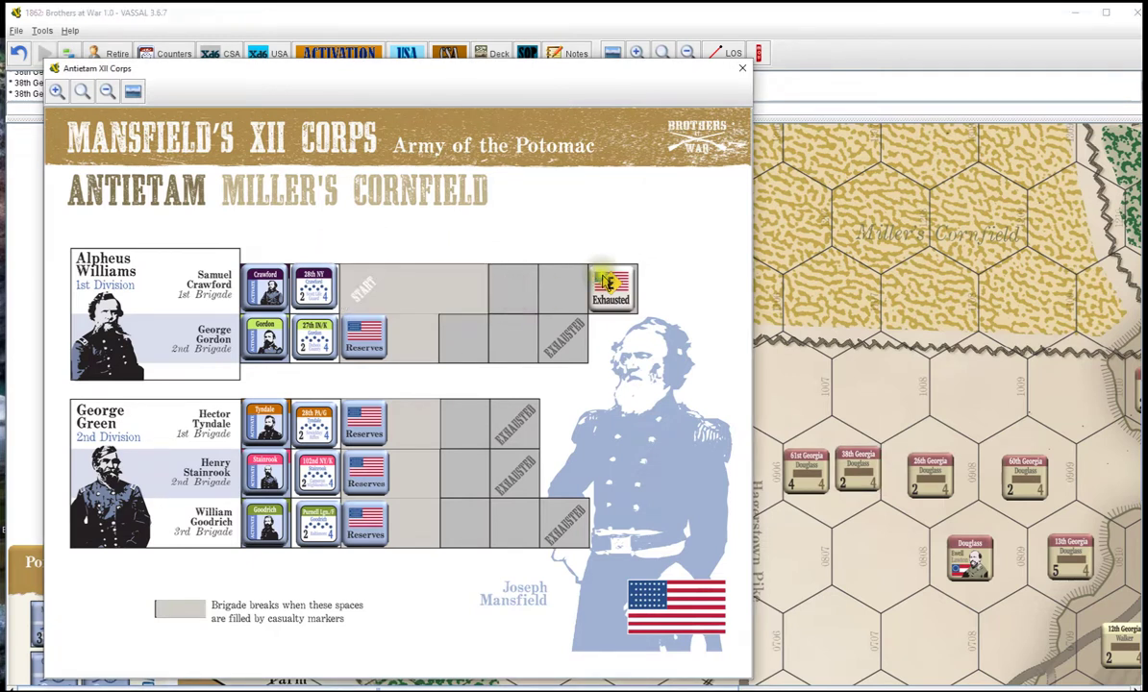
- Move Crawford's Exhausted marker to the start box and recover it to Reserves
left_click_drag(352, 293, 359, 287)
right_click(361, 283)
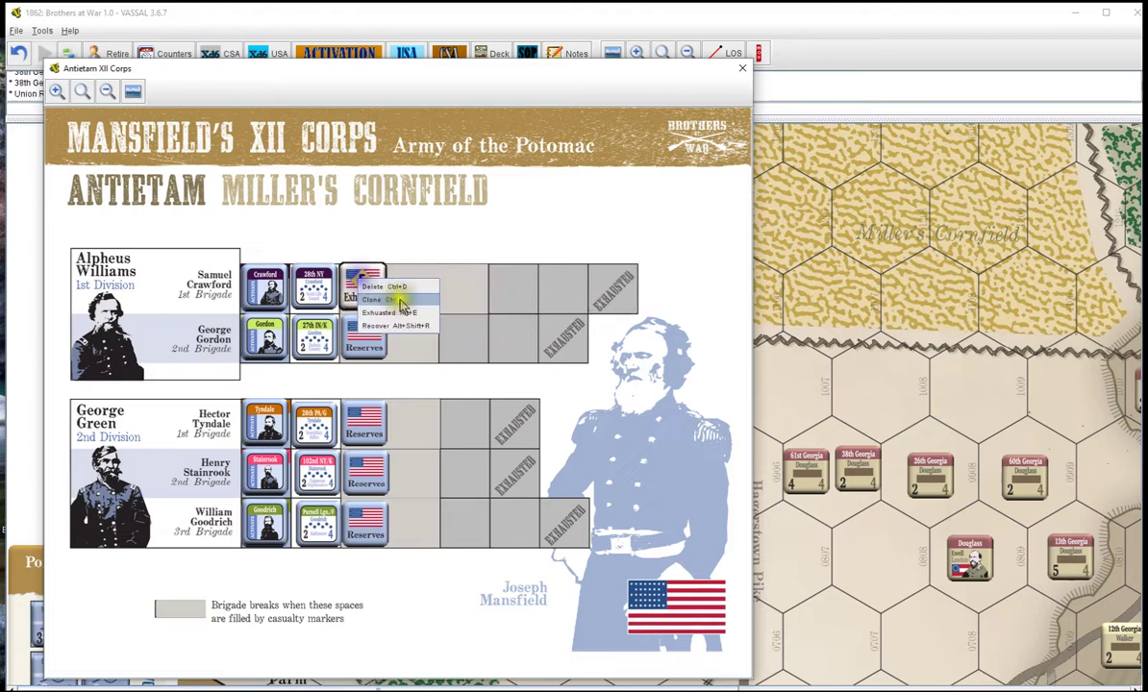
left_click(397, 325)
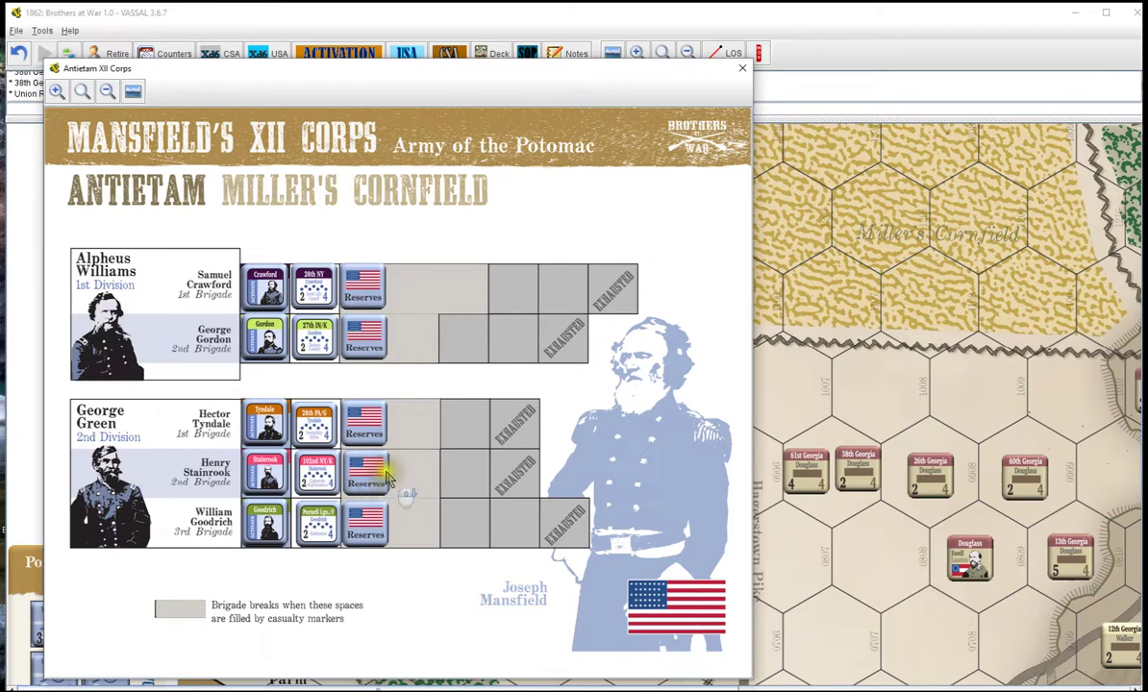
- Close XII Corps and view the Valverde Canby's Brigade display, briefly reopening XII Corps
left_click(743, 67)
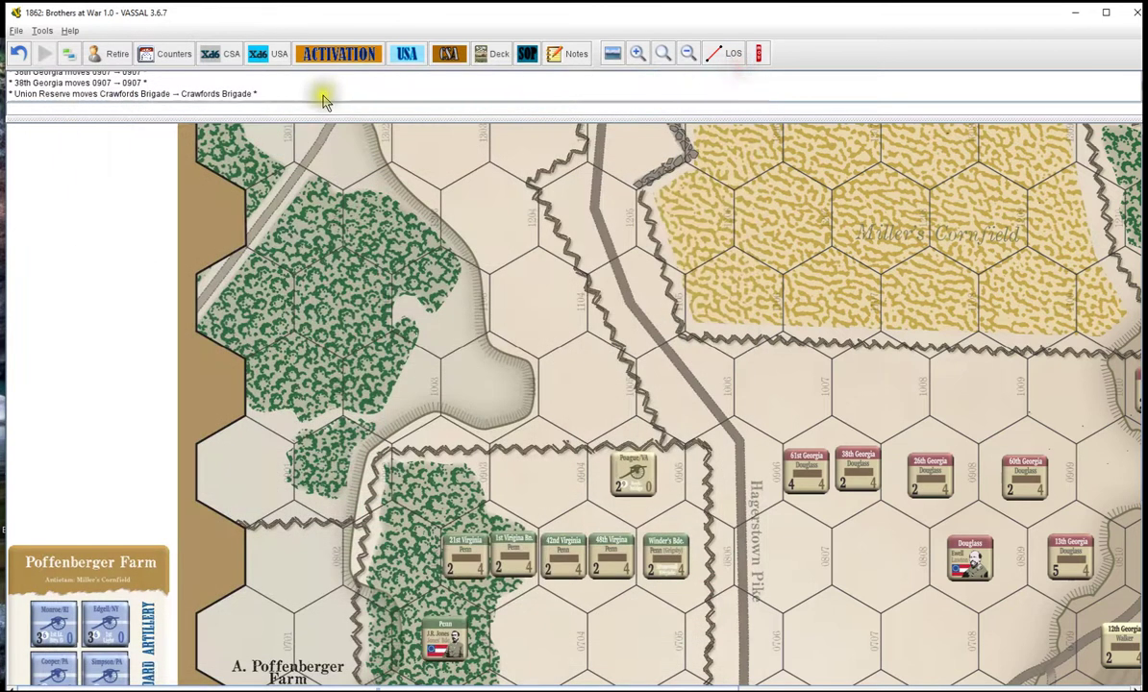
left_click(406, 53)
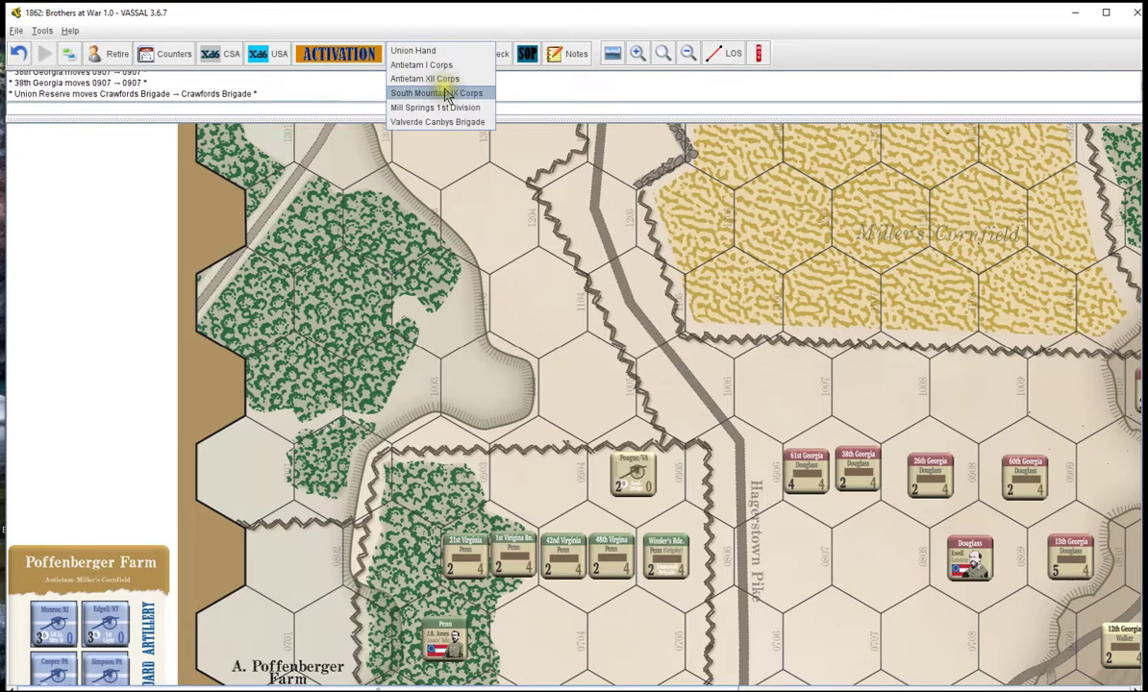
left_click(440, 121)
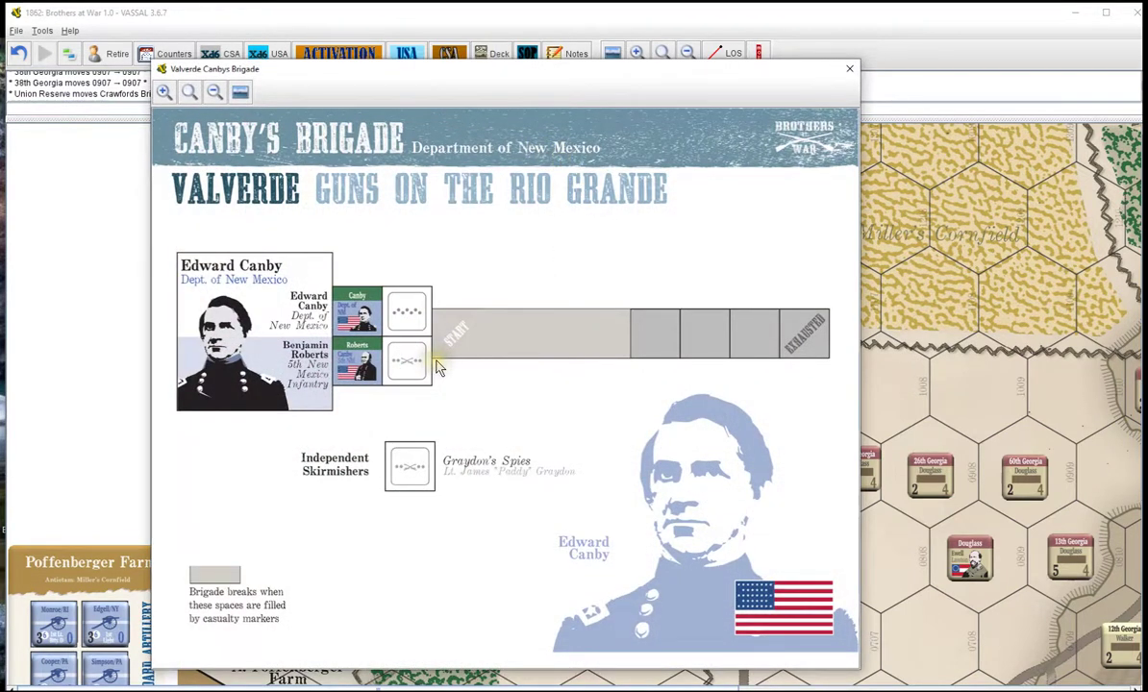
left_click(850, 68)
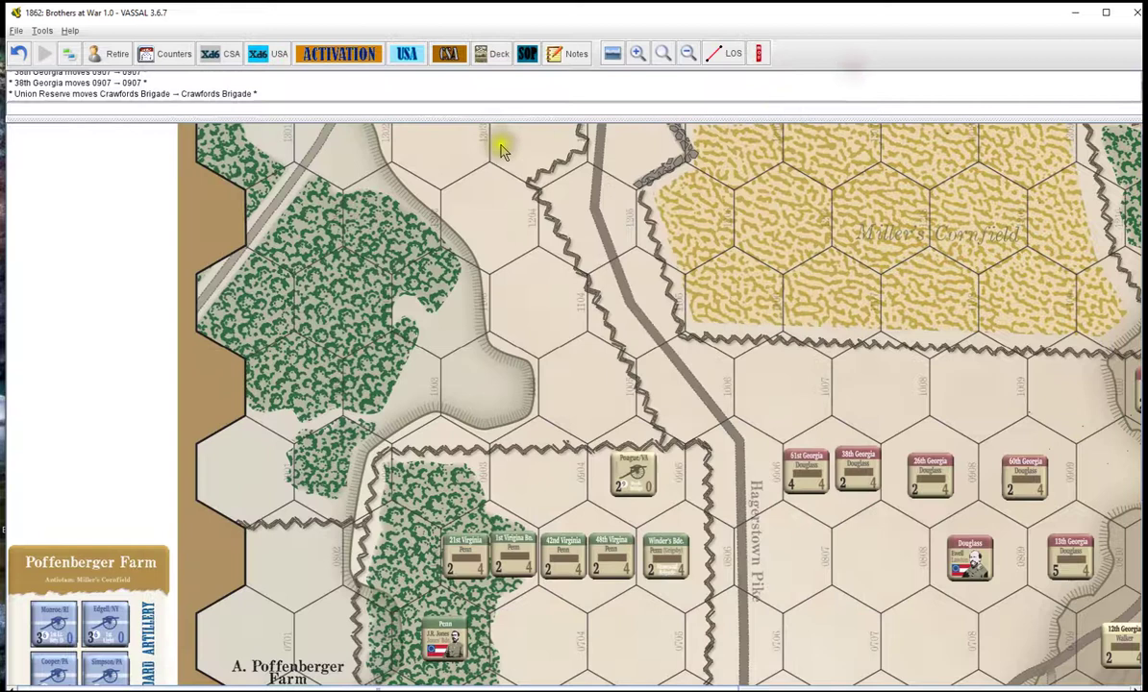
left_click(405, 53)
left_click(413, 79)
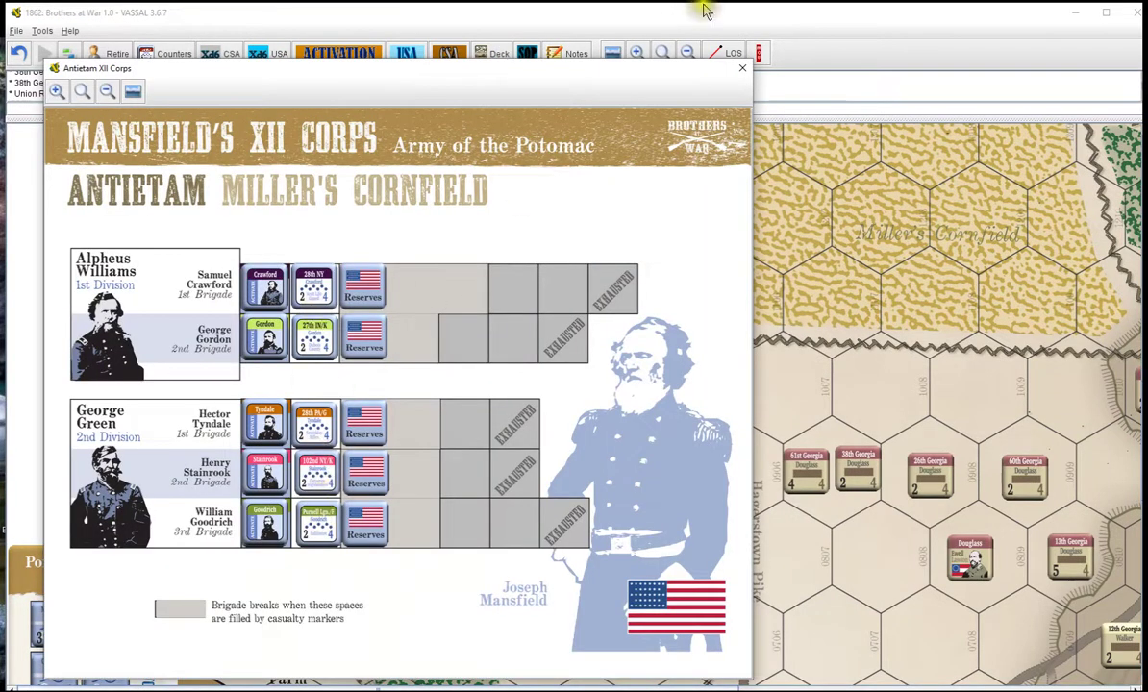
left_click(741, 70)
- View and close the Antietam Jackson's and Longstreet's Corps displays, then open the Counters palette
left_click(444, 52)
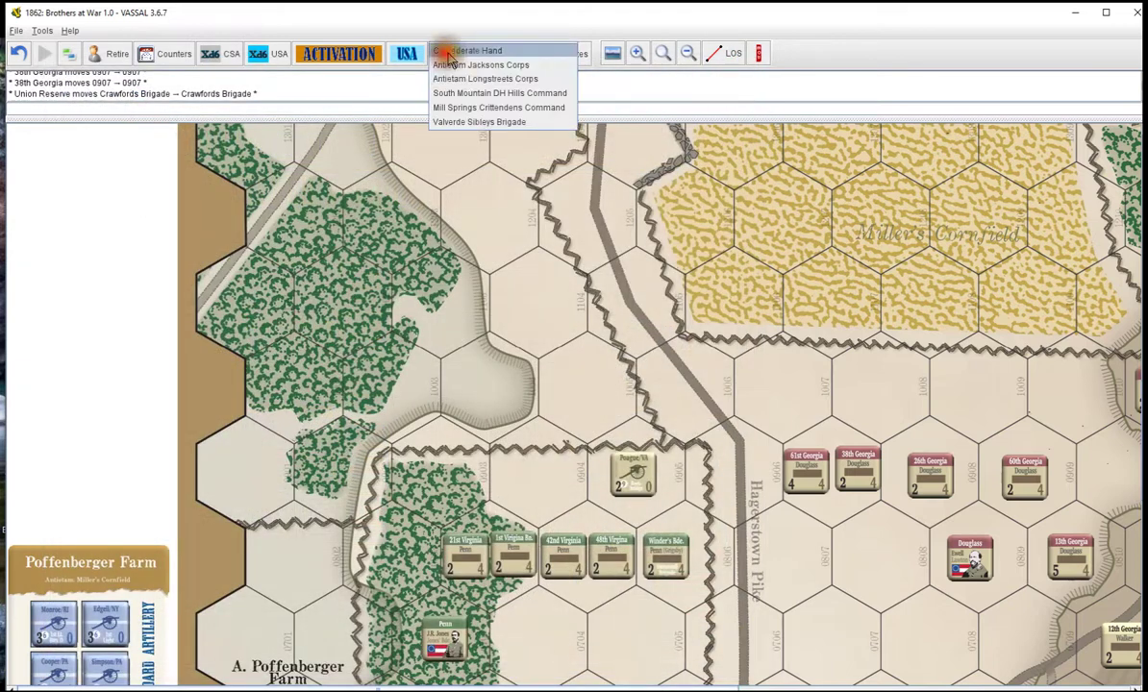
left_click(478, 65)
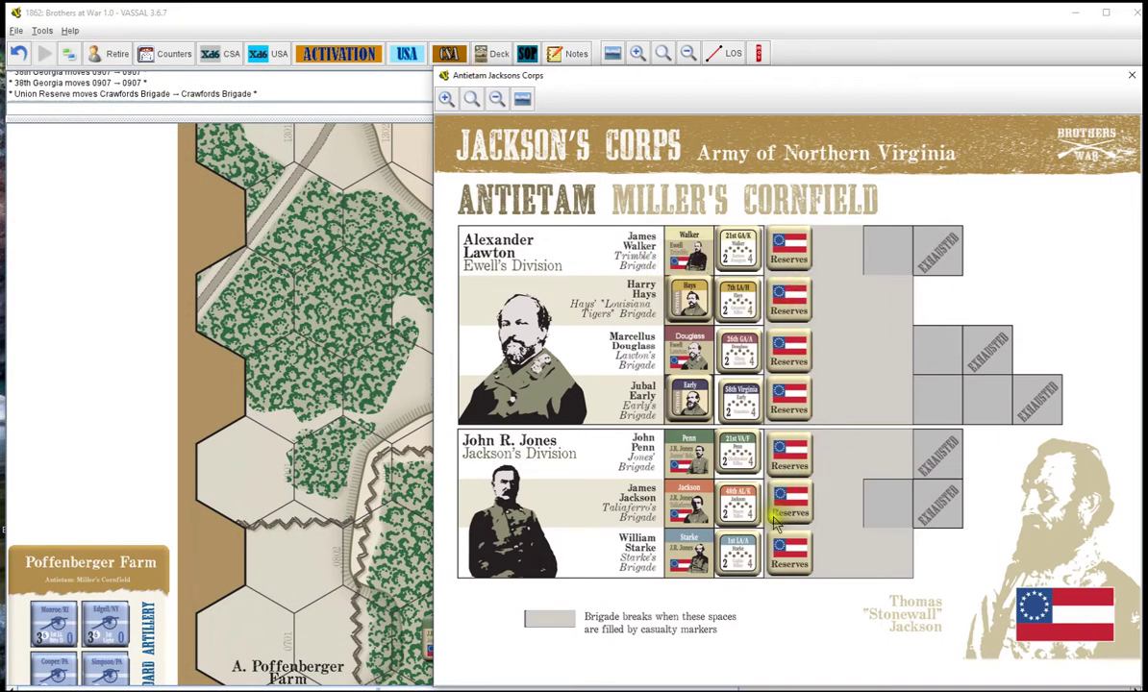
left_click(1133, 75)
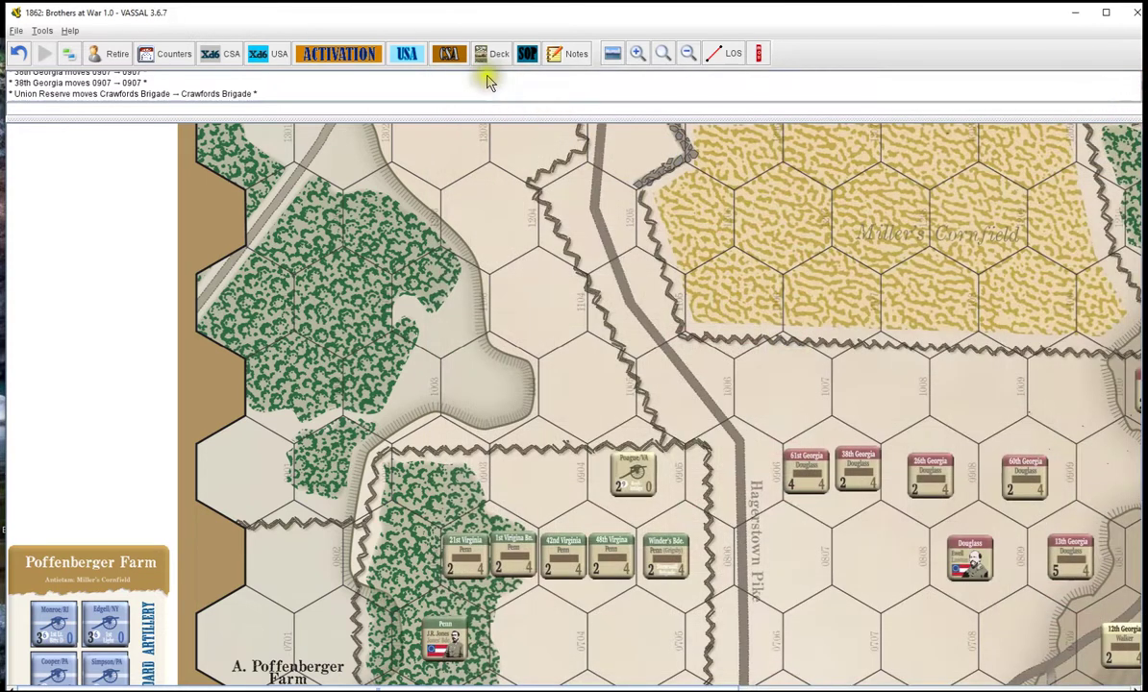
left_click(463, 59)
left_click(474, 77)
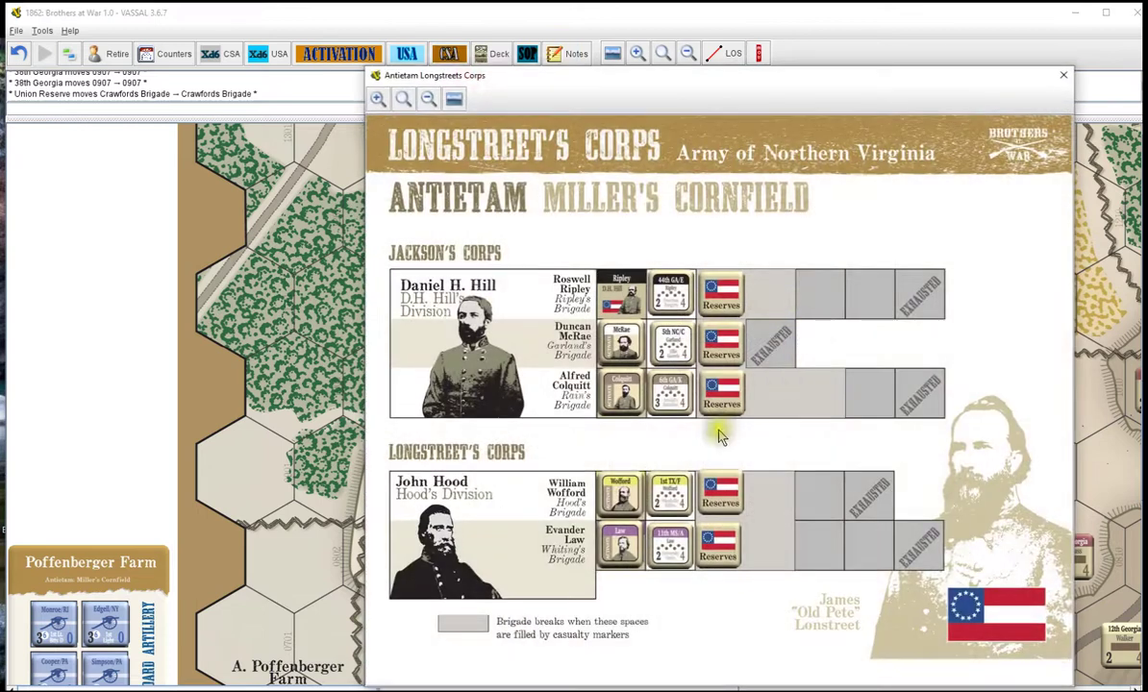
left_click(1064, 75)
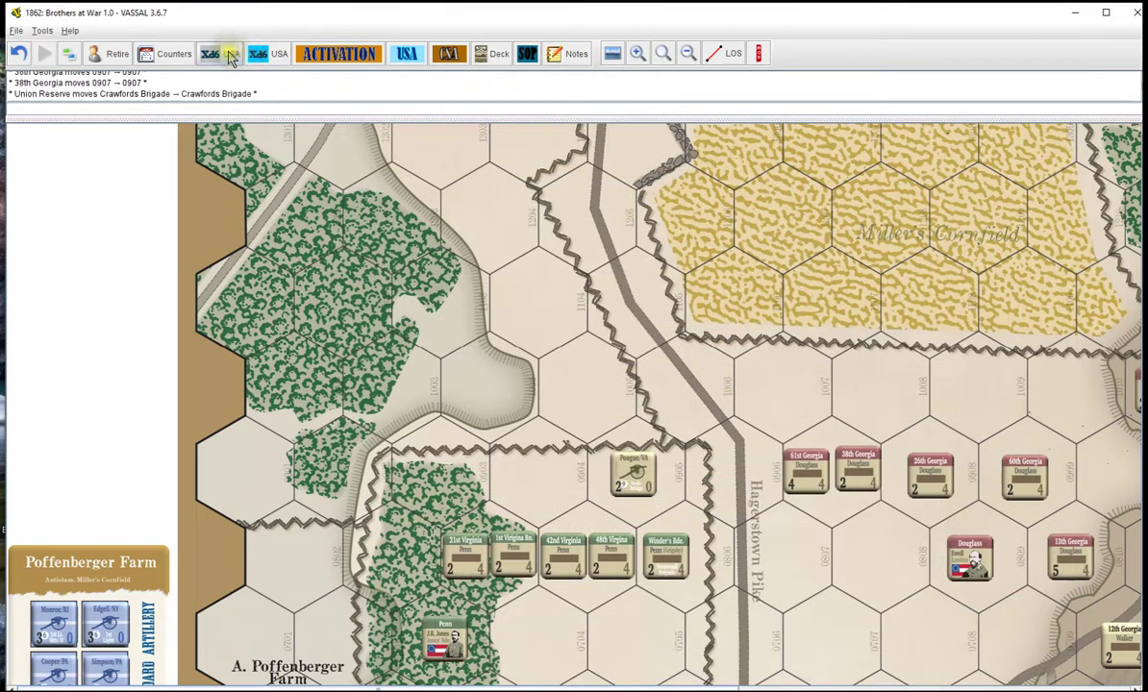
left_click(161, 53)
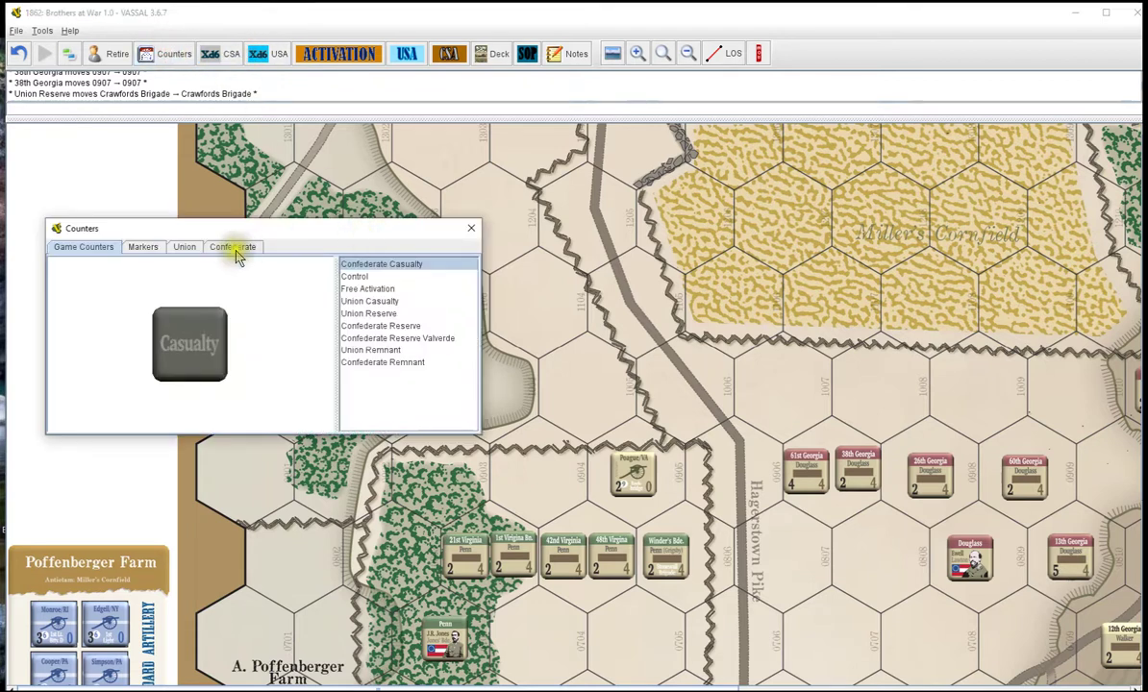
left_click(184, 247)
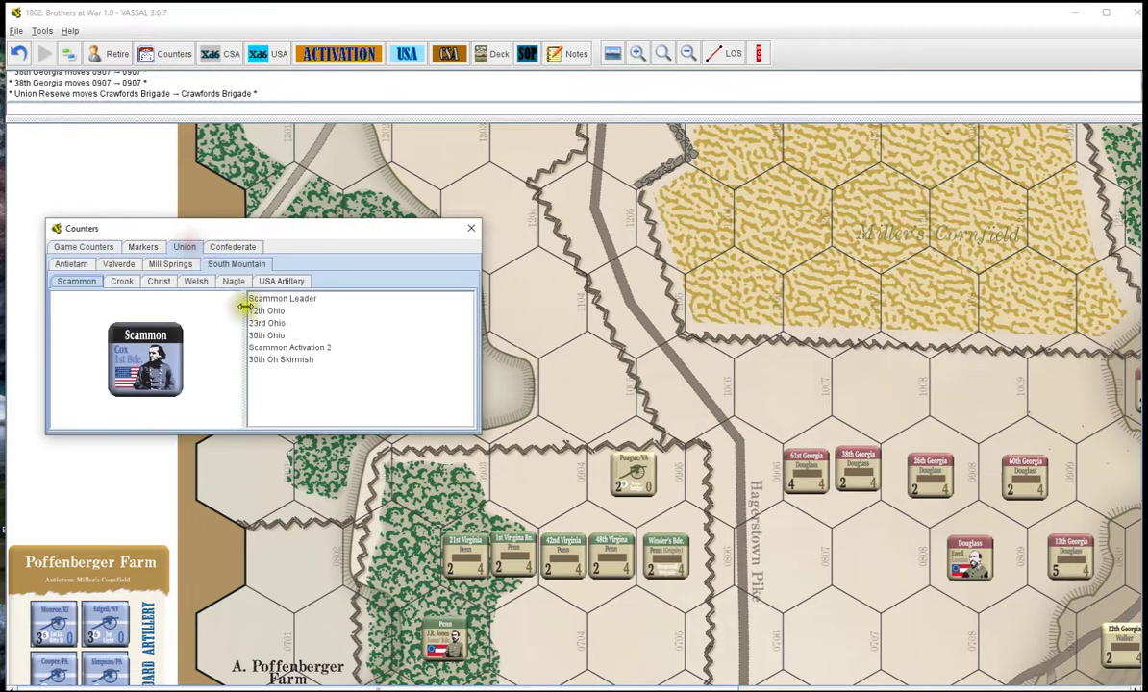
left_click(119, 264)
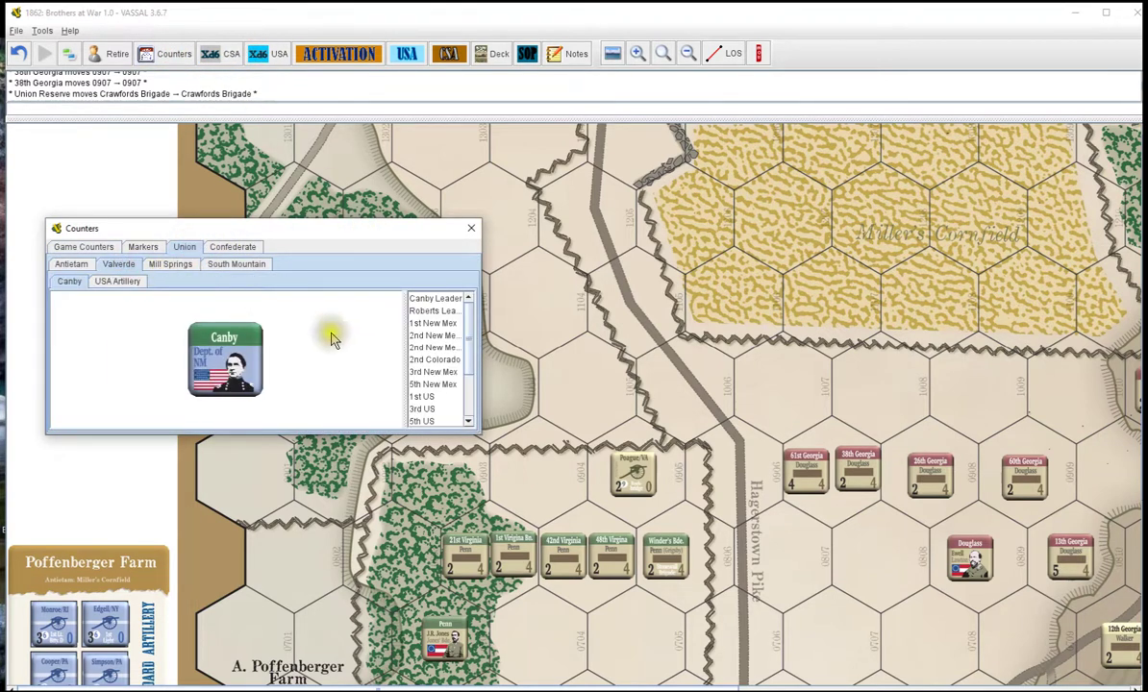
scroll(411, 365, "down", 1)
left_click(424, 397)
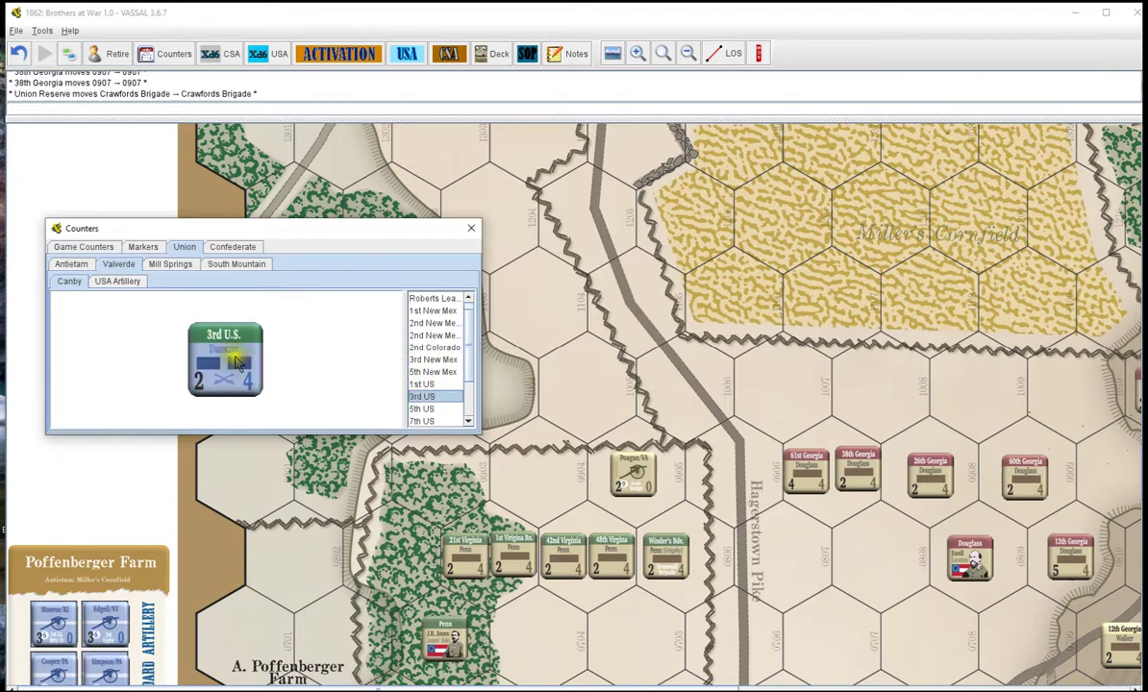
right_click(235, 358)
left_click(266, 377)
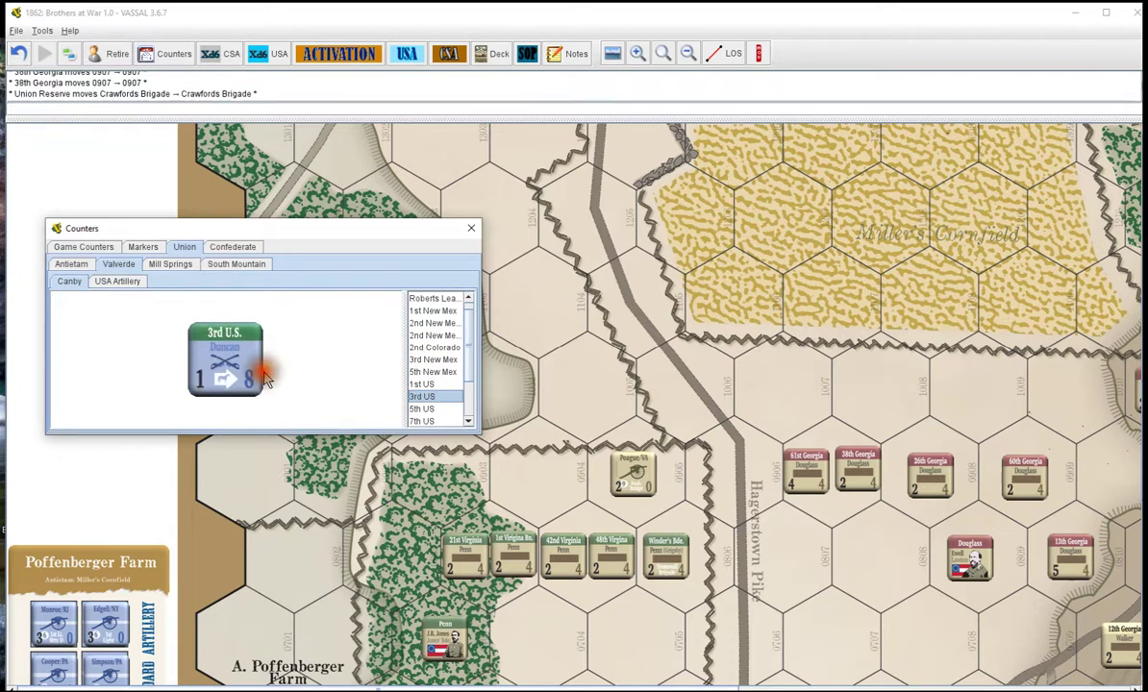
right_click(240, 360)
left_click(275, 370)
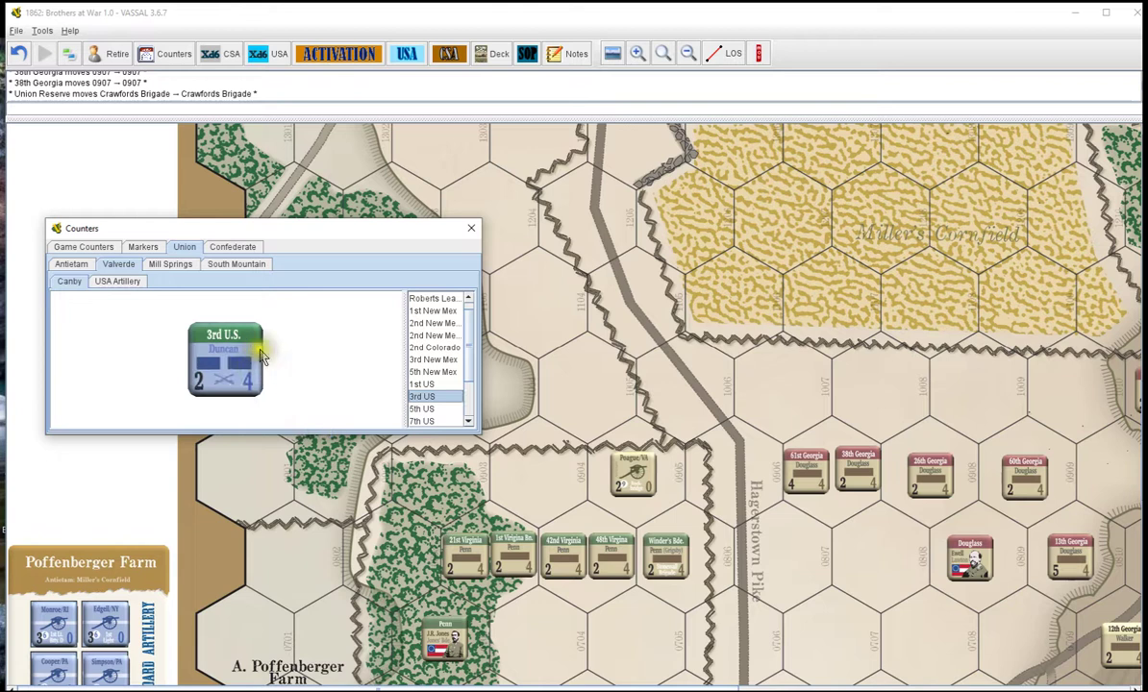
scroll(433, 380, "down", 2)
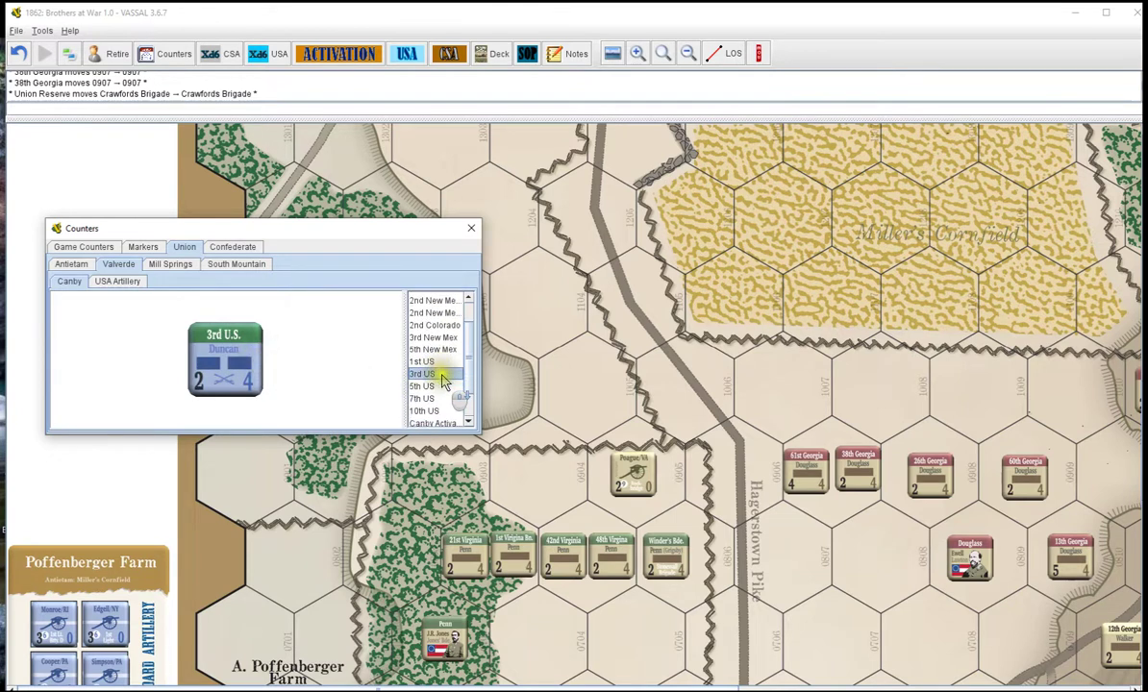
scroll(436, 383, "down", 3)
left_click(432, 396)
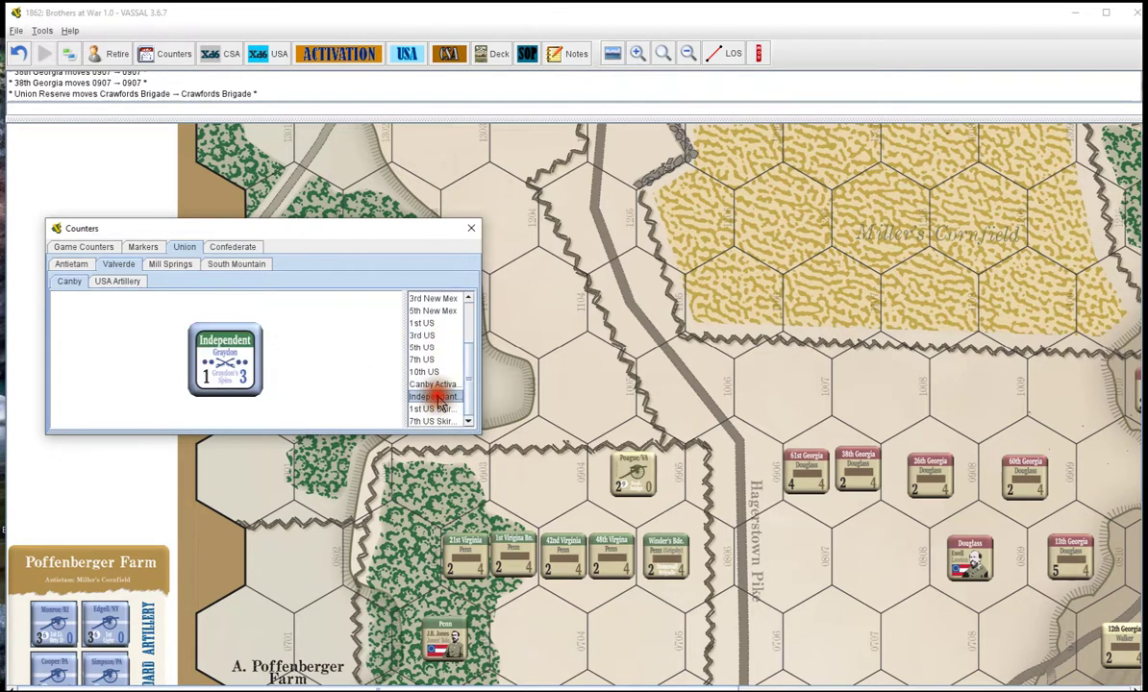
right_click(230, 372)
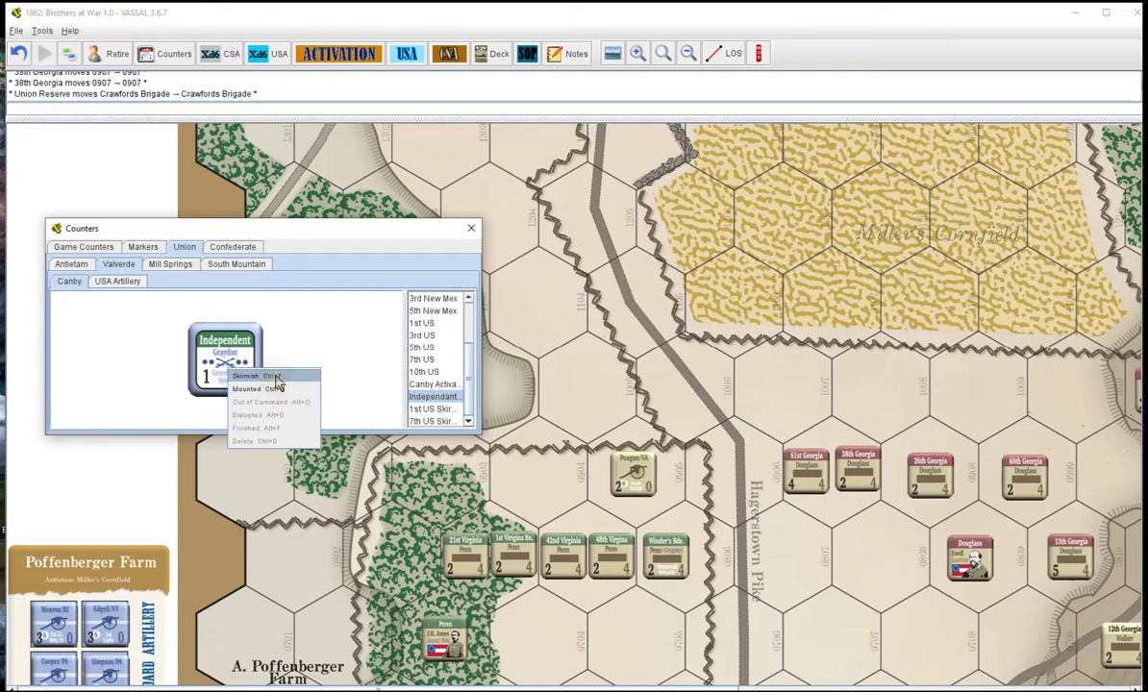
left_click(274, 378)
right_click(237, 372)
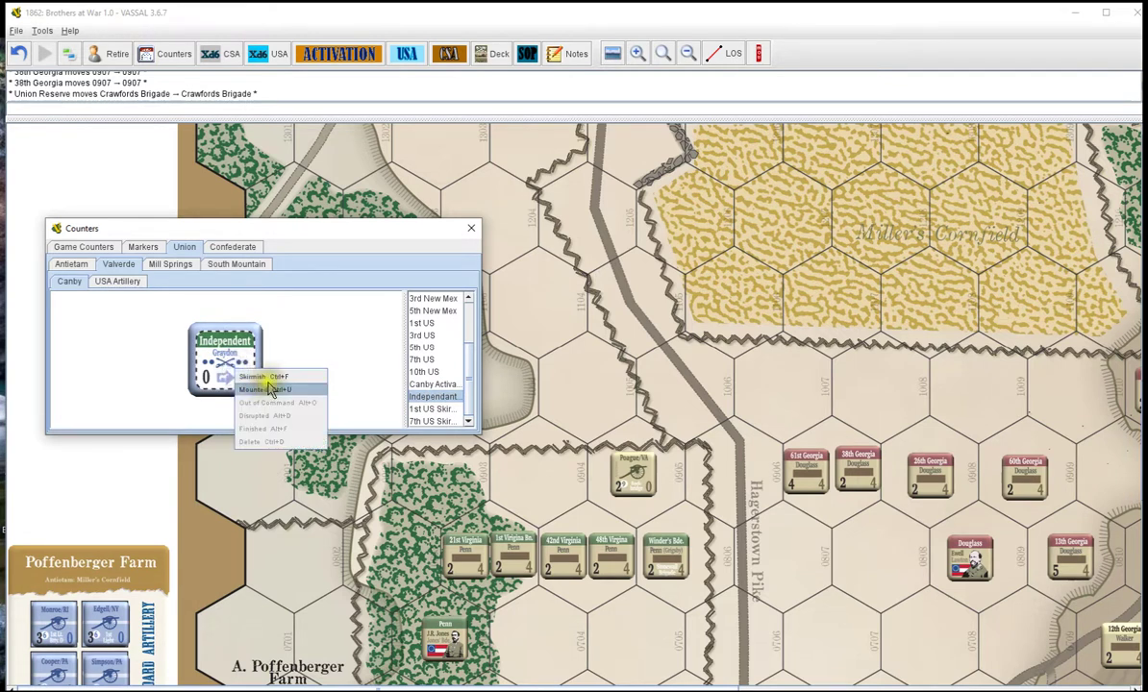
left_click(262, 377)
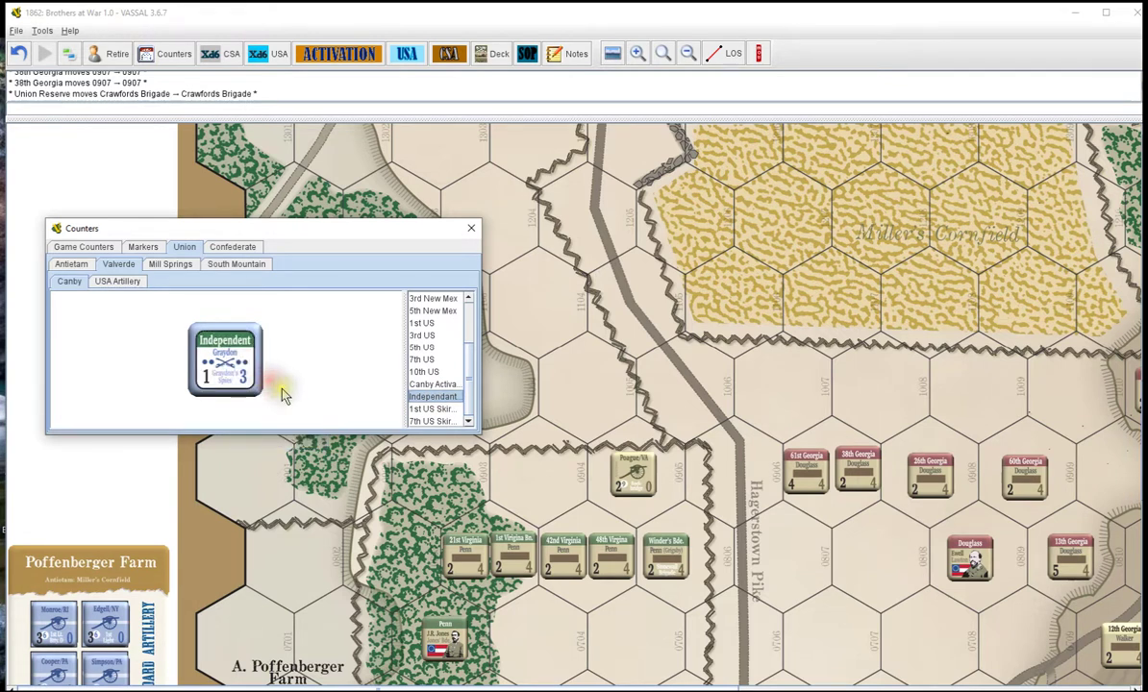
left_click(470, 230)
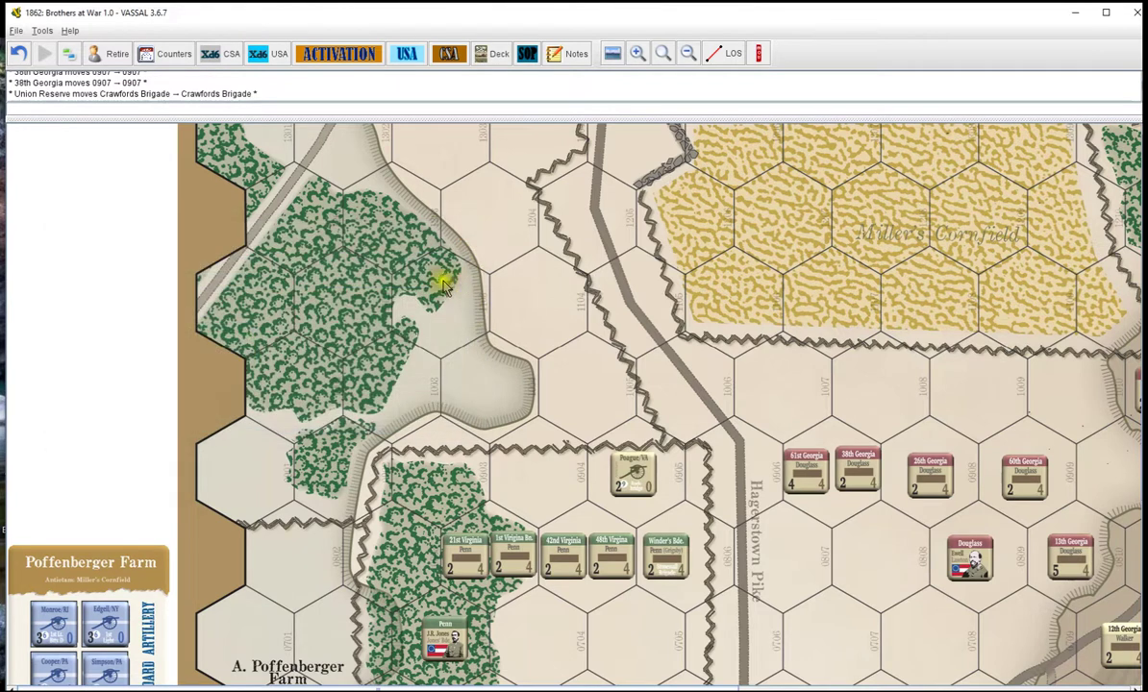
left_click(444, 58)
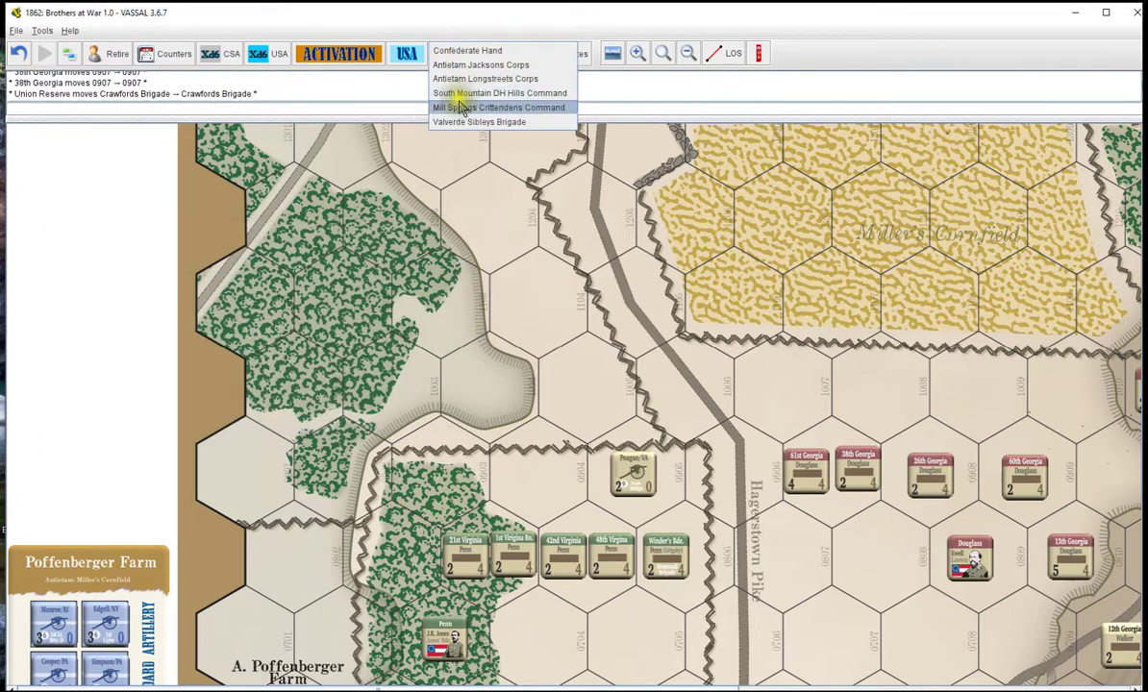
left_click(461, 118)
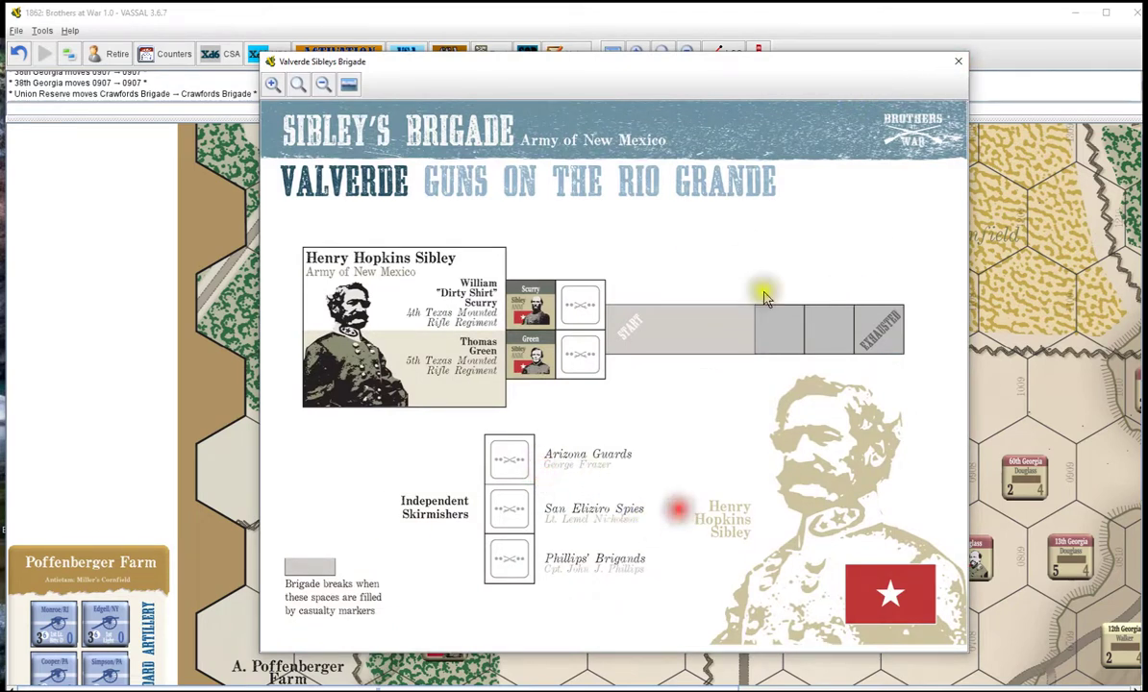
left_click(958, 61)
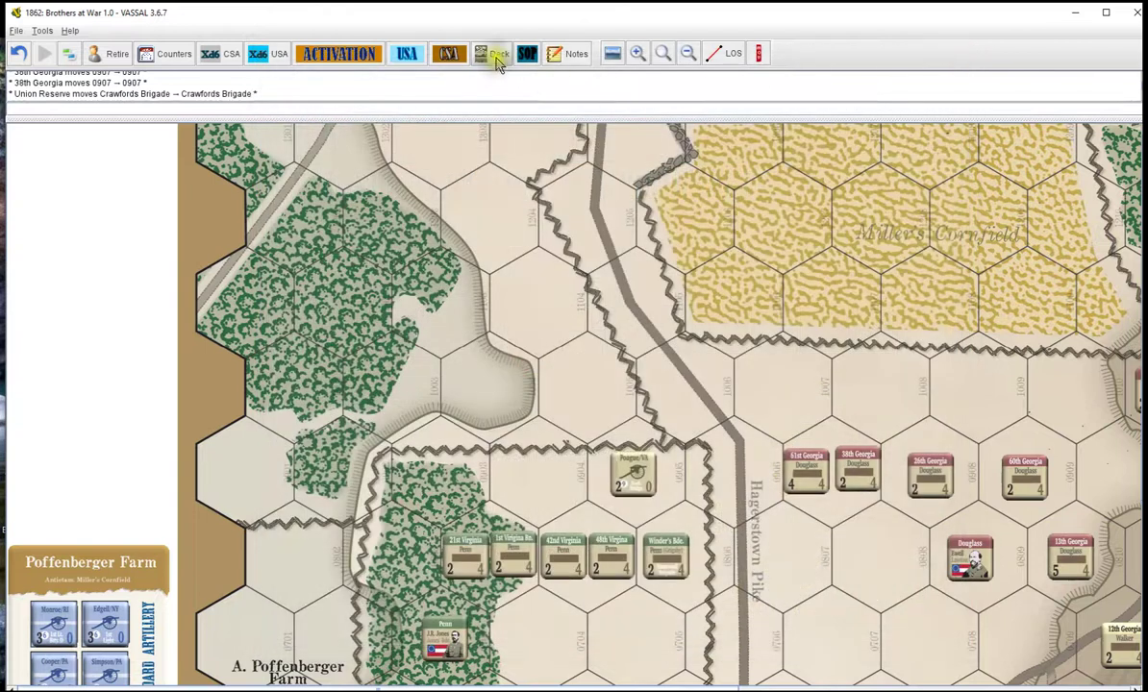
left_click(498, 58)
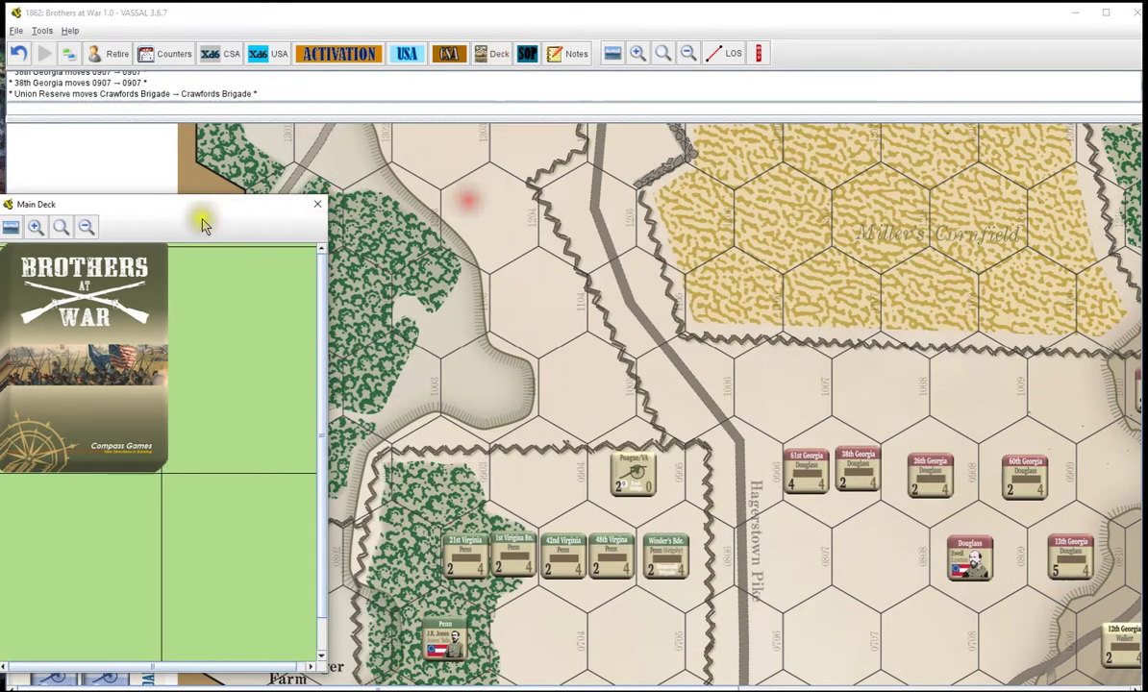
left_click_drag(192, 205, 797, 164)
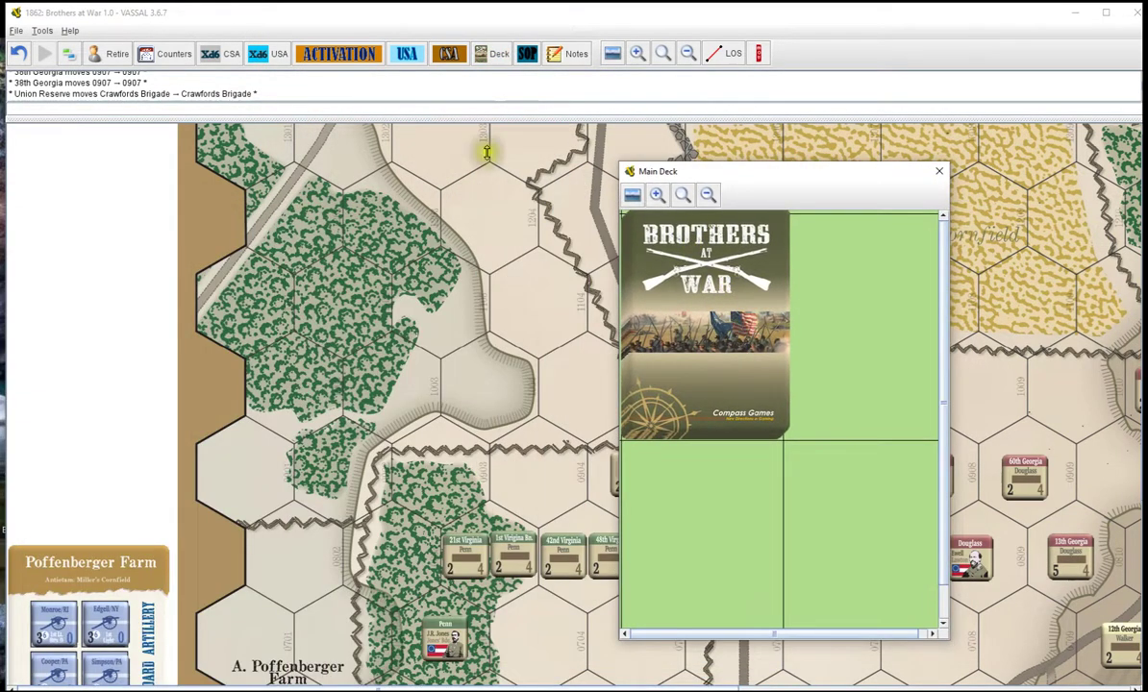
left_click(402, 54)
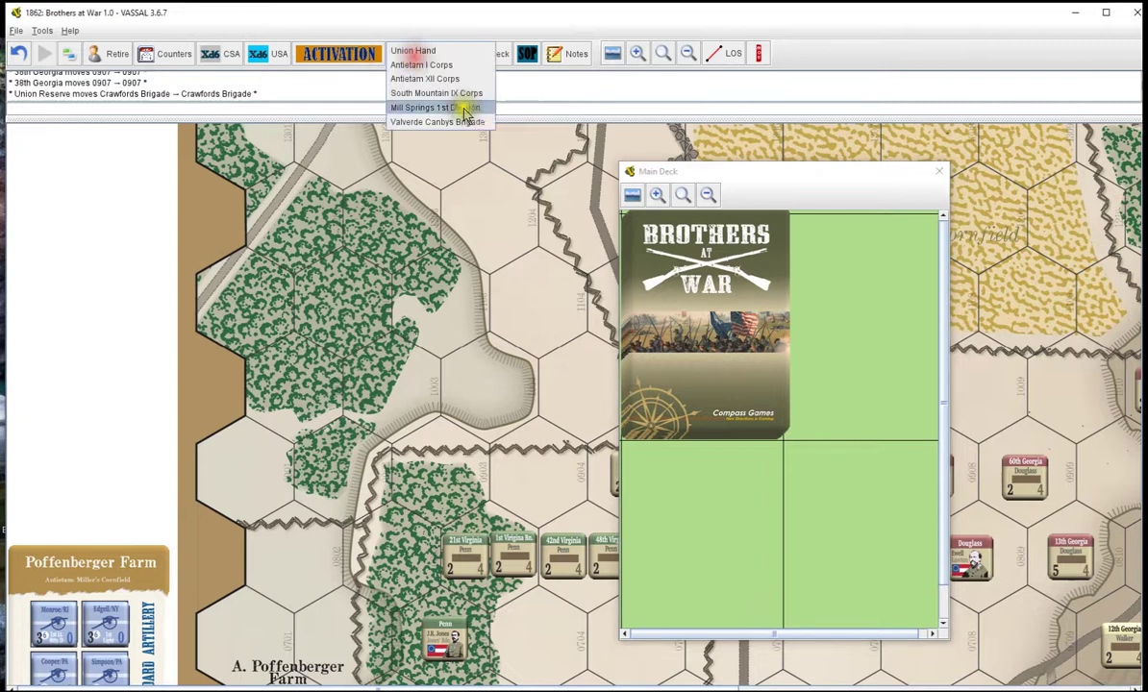
left_click(427, 65)
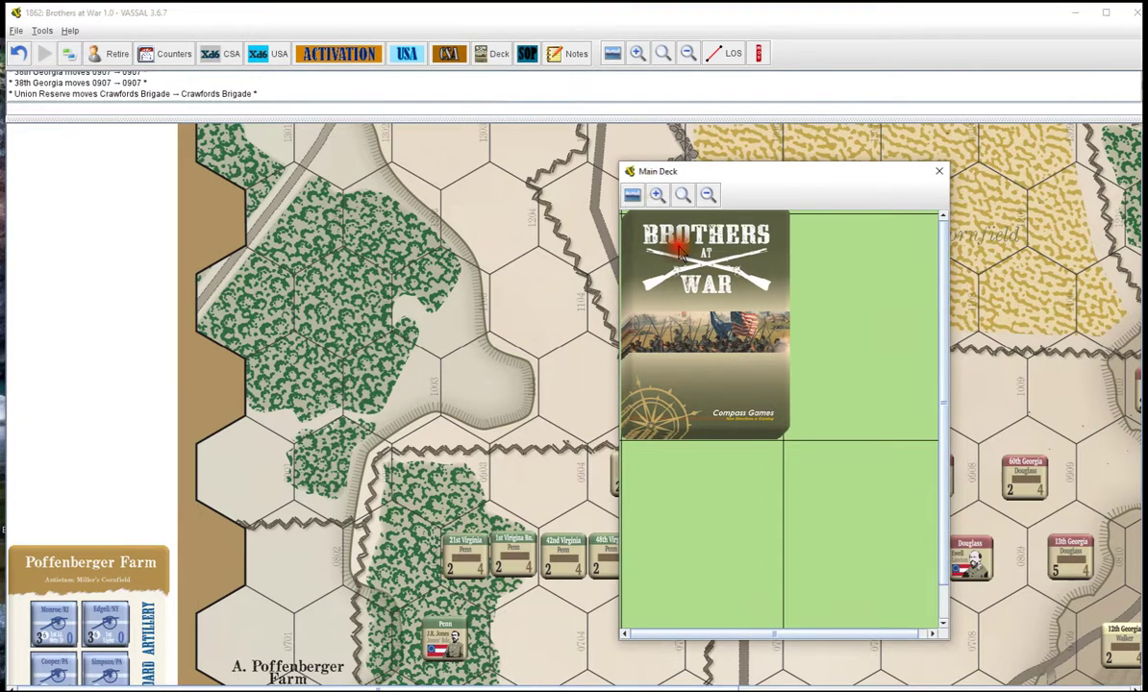
left_click(939, 172)
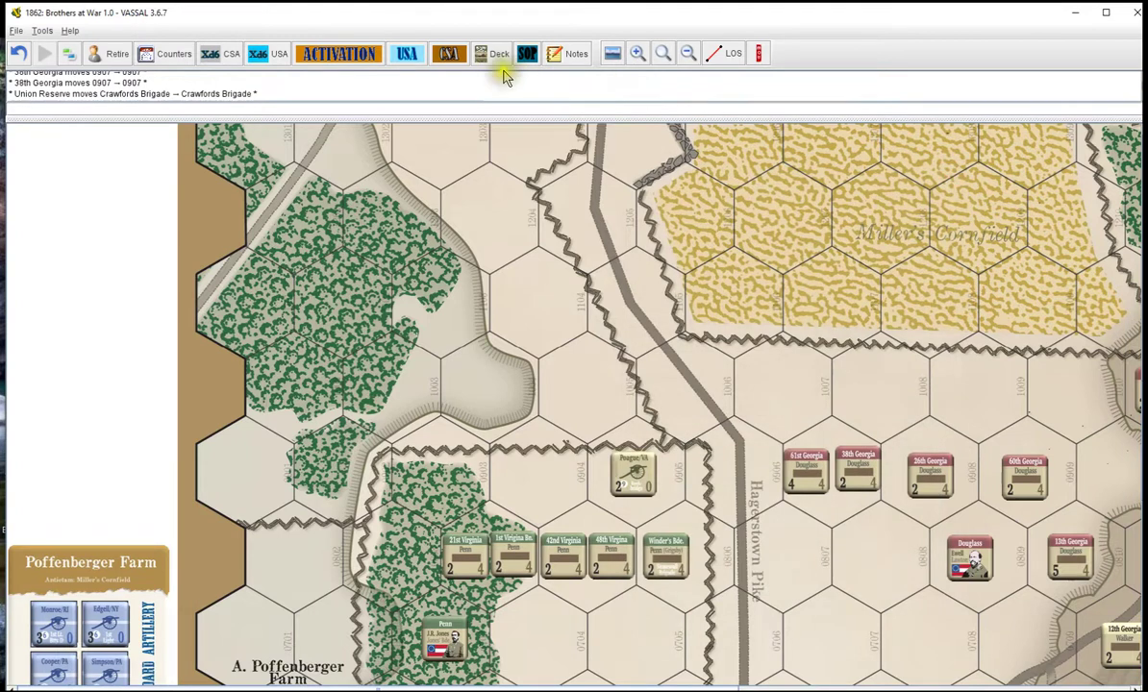
left_click(528, 55)
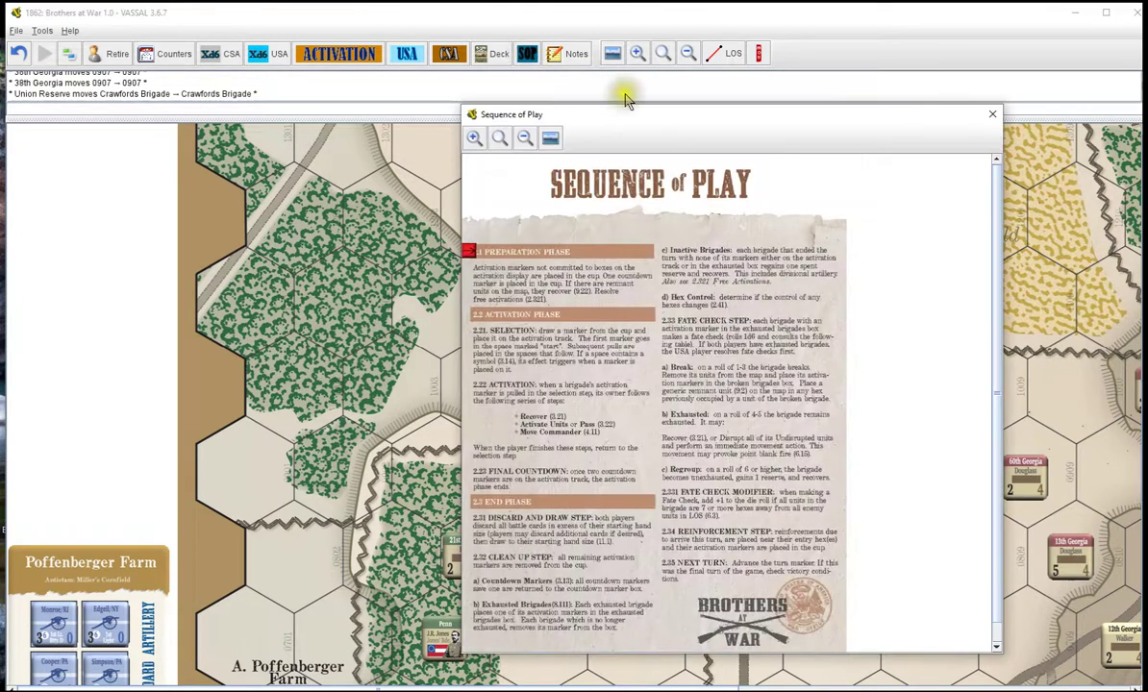
left_click_drag(666, 111, 466, 126)
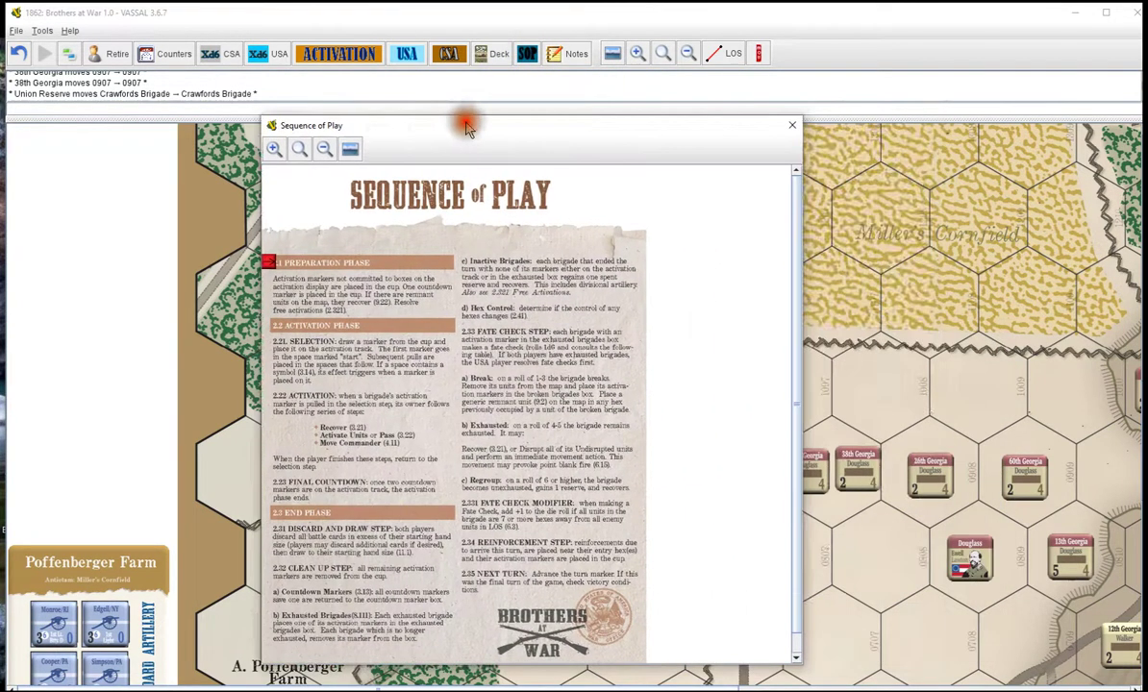
left_click(308, 152)
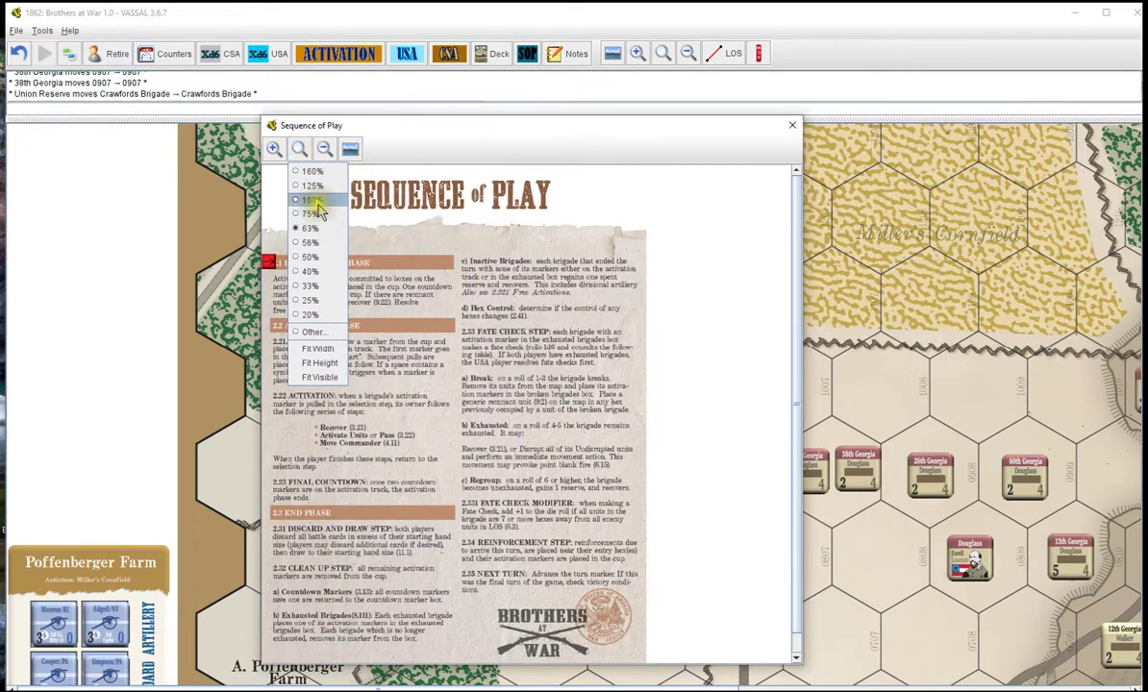
left_click(333, 200)
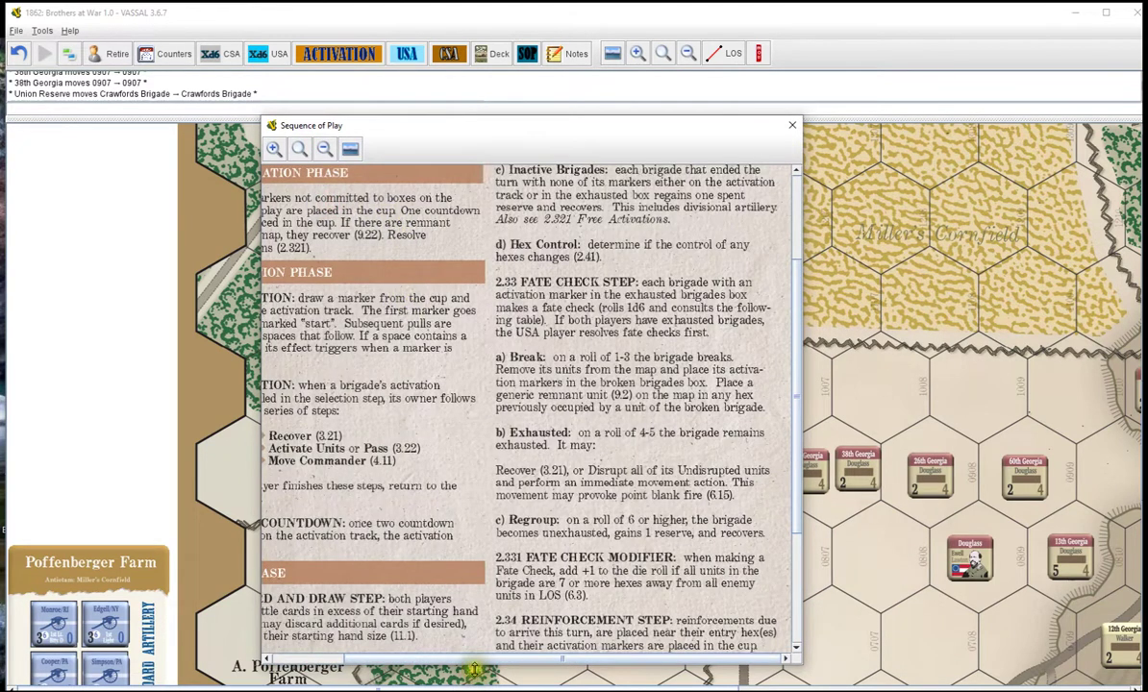
left_click_drag(474, 661, 290, 595)
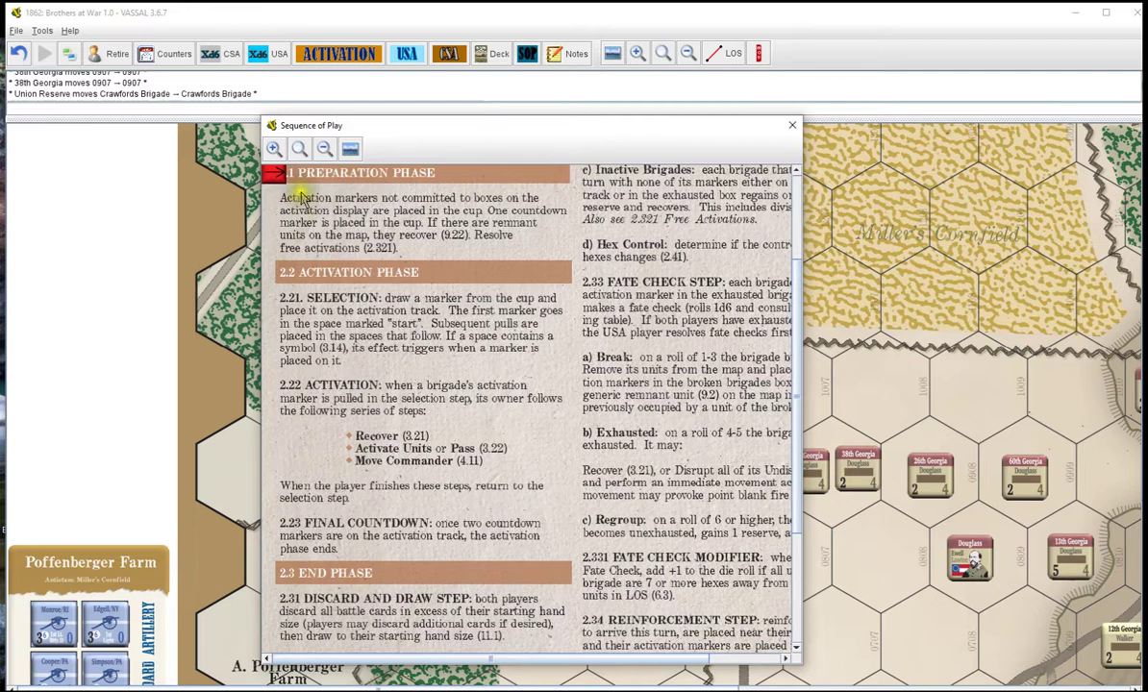
left_click_drag(289, 177, 296, 227)
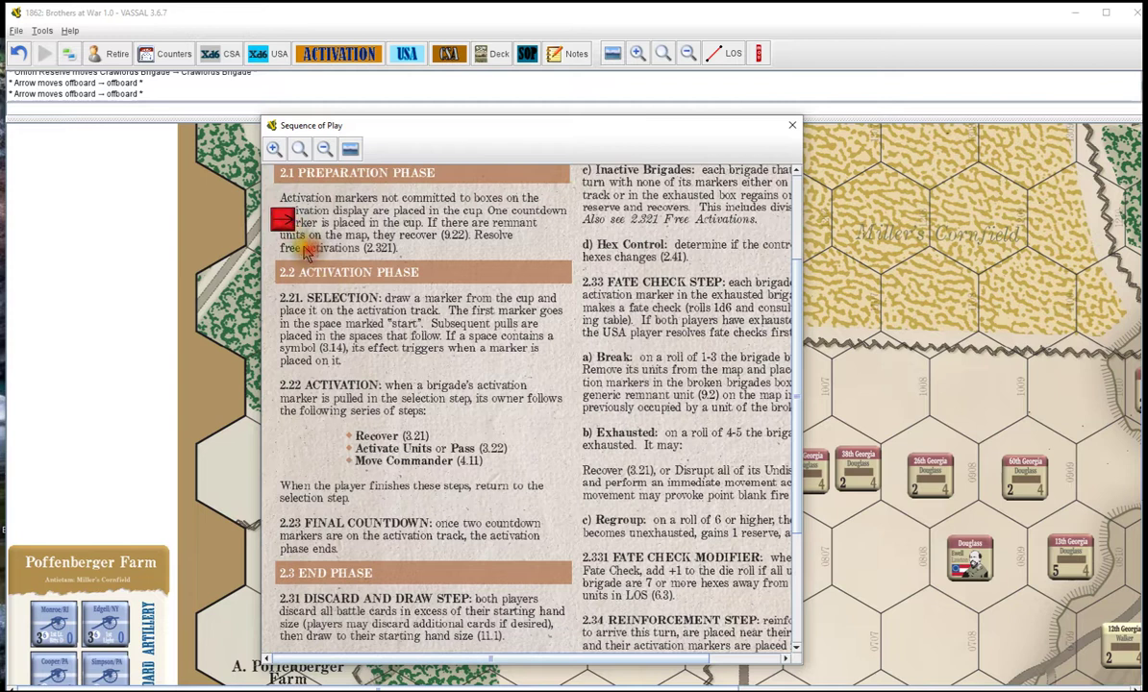
left_click_drag(285, 222, 286, 290)
scroll(481, 351, "down", 2)
scroll(501, 362, "down", 4)
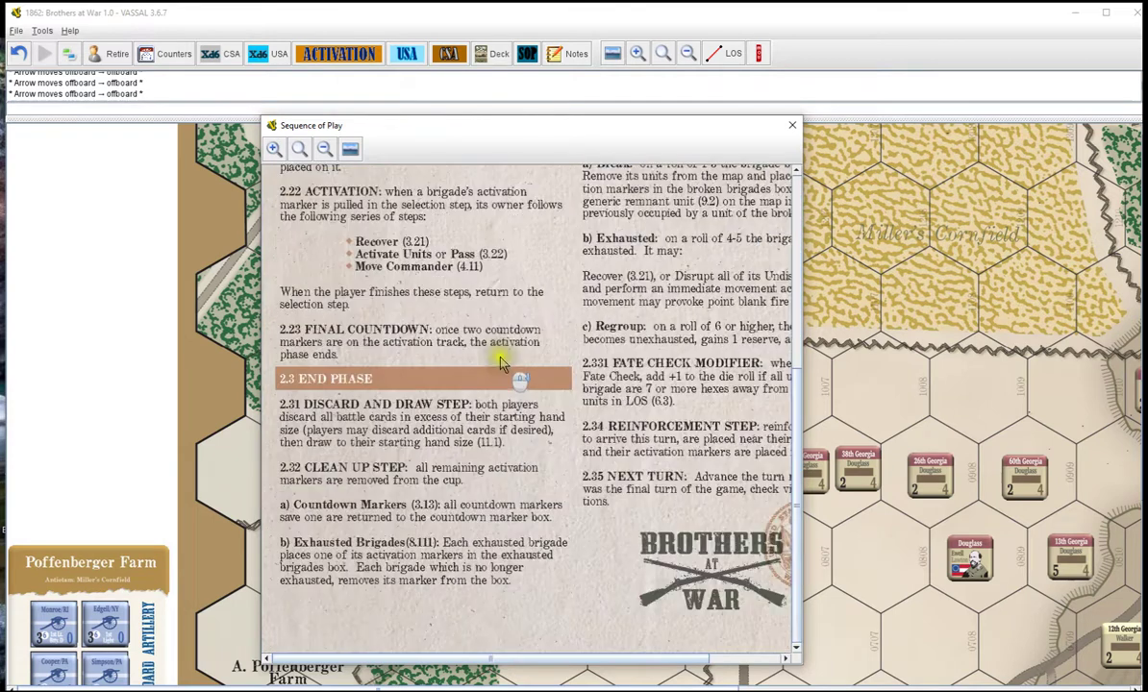
scroll(512, 379, "up", 7)
- Close the sequence of play chart and open the Notes window, moving it up and left
left_click(795, 125)
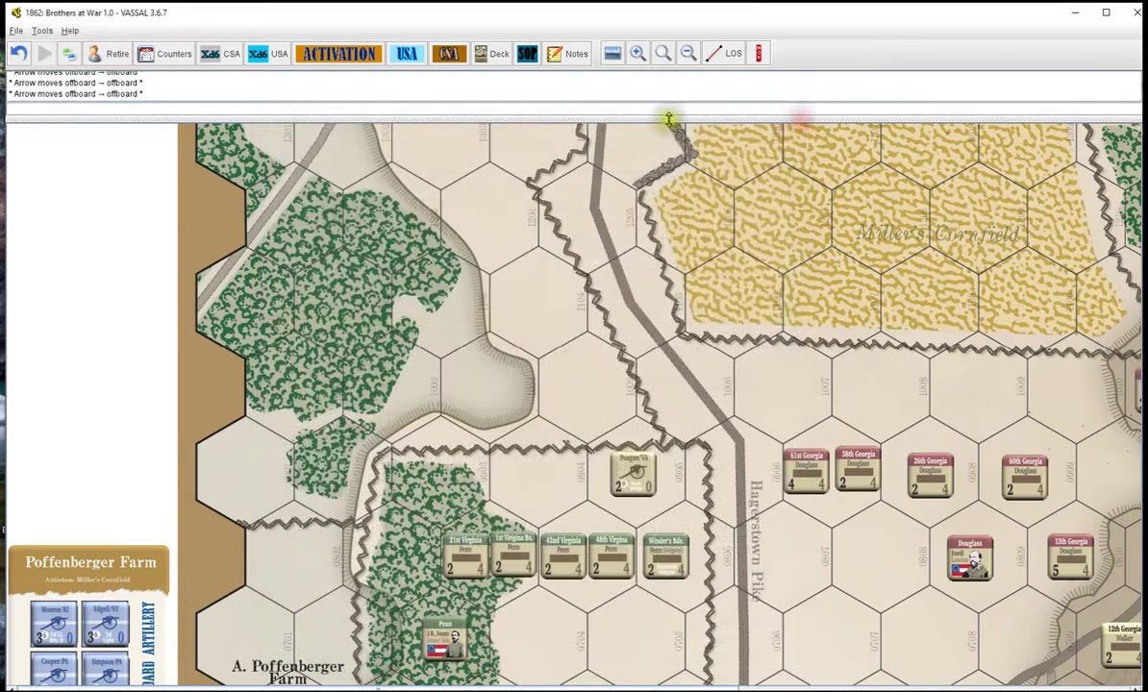
left_click(563, 55)
left_click_drag(671, 374, 586, 322)
- Cycle repeatedly through the Scenario, Public, Private and Delayed note tabs, all empty
left_click(562, 338)
left_click(600, 339)
left_click(639, 339)
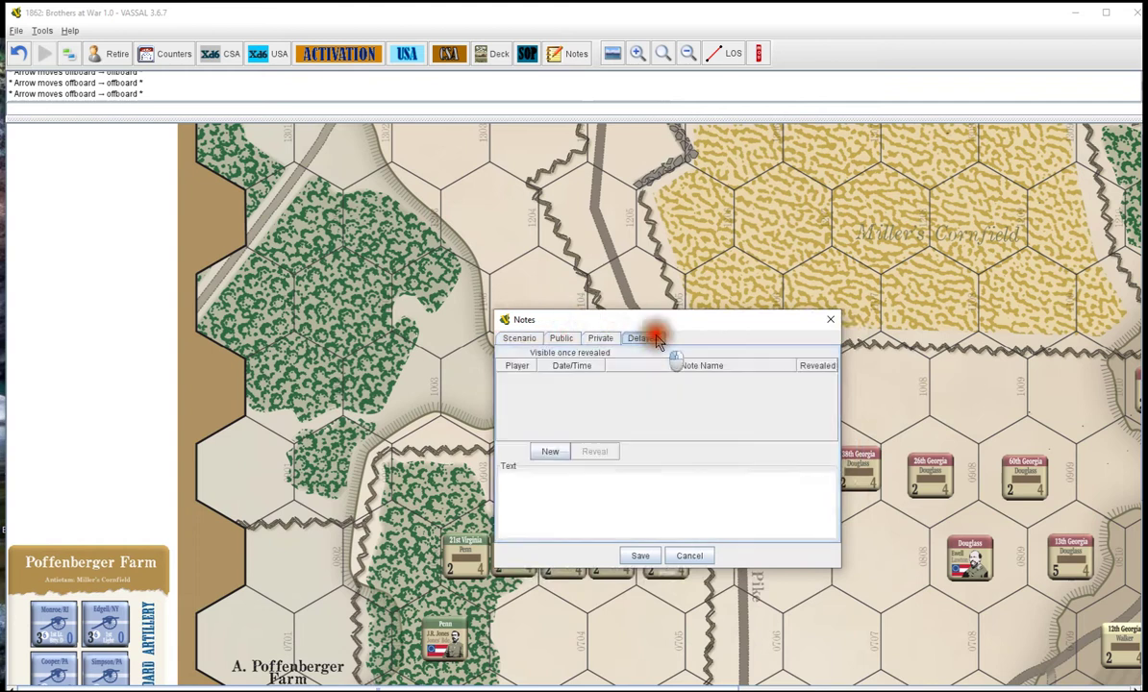
left_click(519, 339)
left_click(561, 339)
left_click(600, 339)
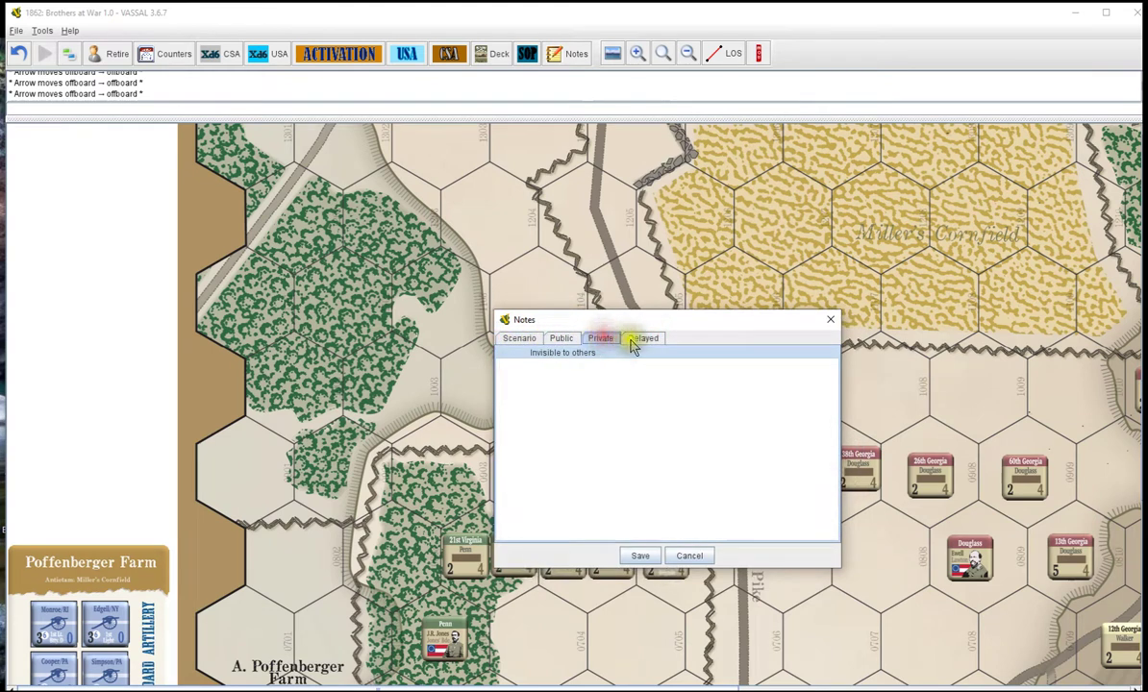
left_click(642, 338)
left_click(520, 339)
left_click(562, 338)
left_click(658, 338)
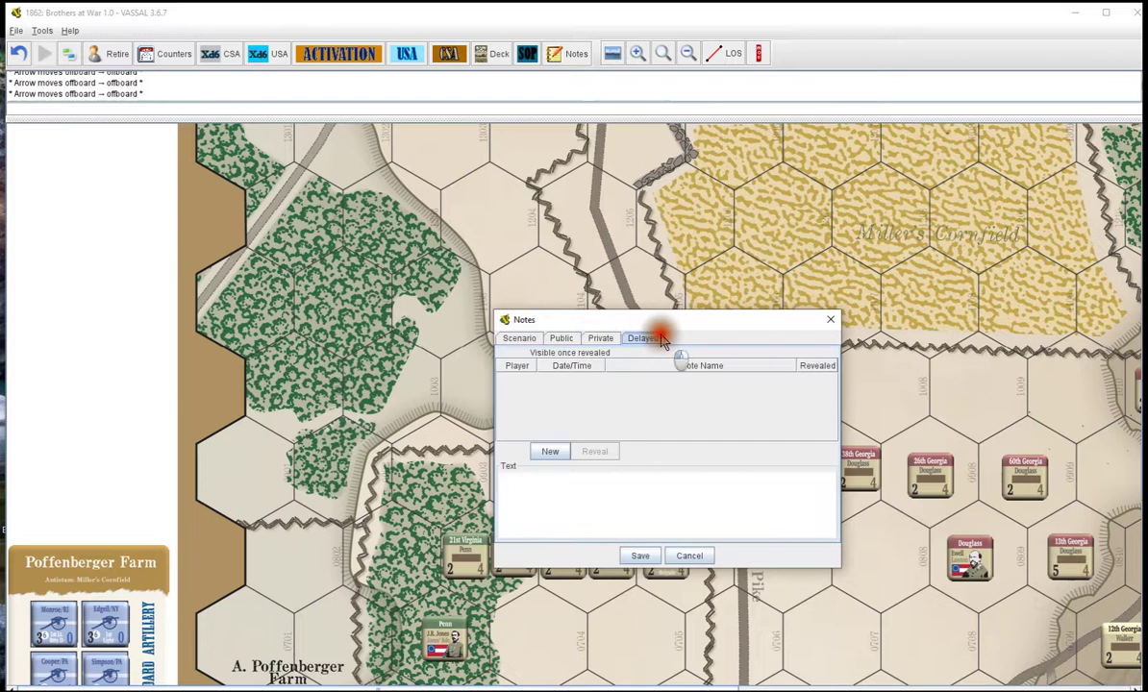
left_click(520, 339)
left_click(561, 341)
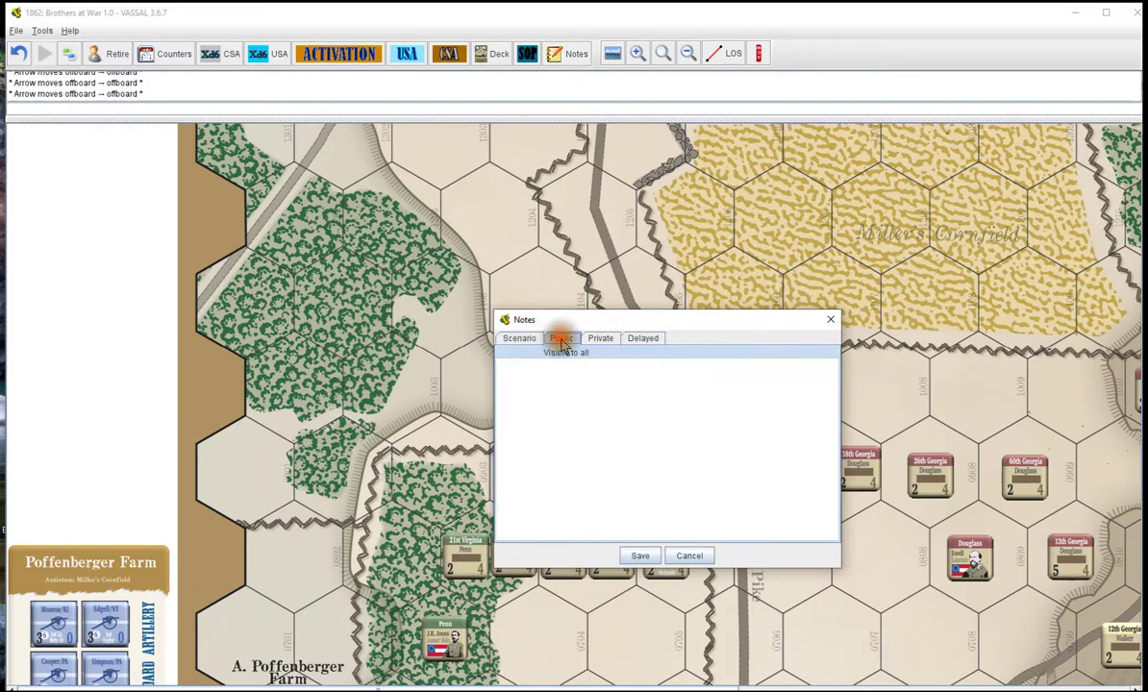
left_click(606, 338)
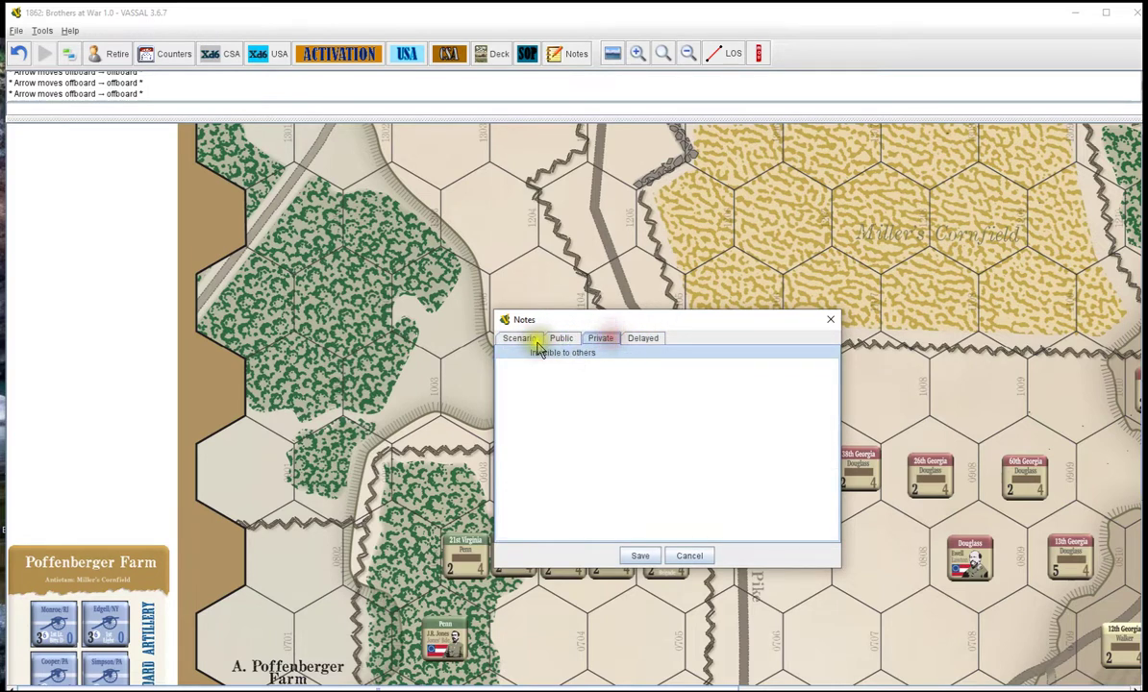
left_click(519, 338)
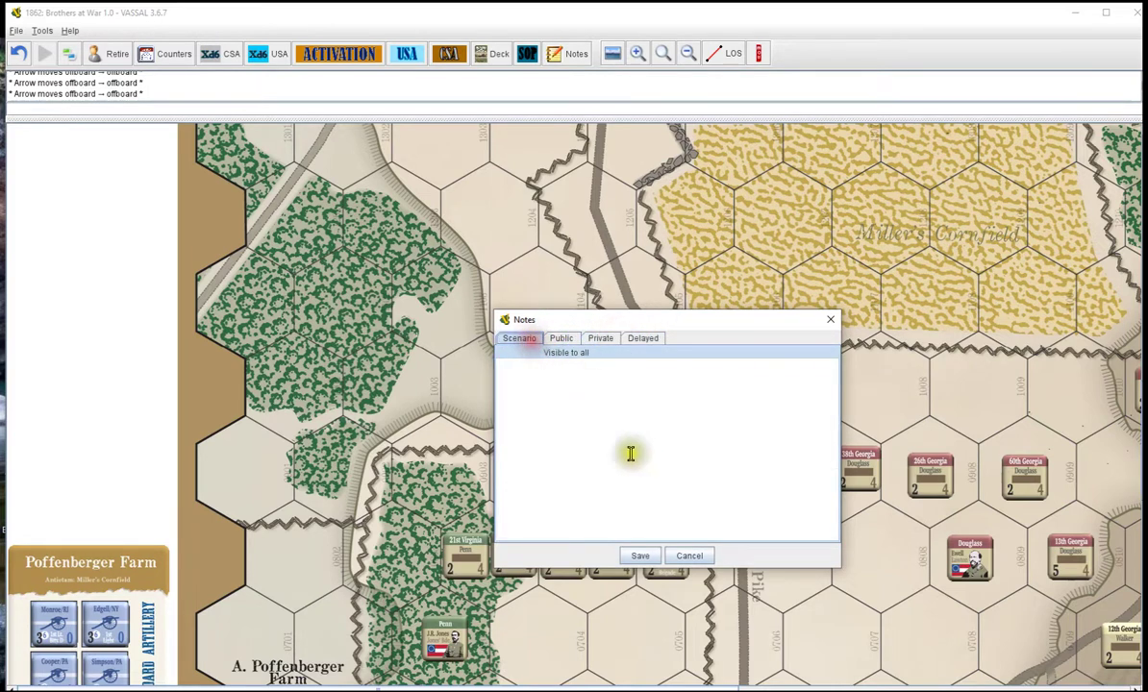
left_click(606, 339)
- Close the notes window and browse the module folders, including Screens, in the save dialog without saving
left_click(833, 321)
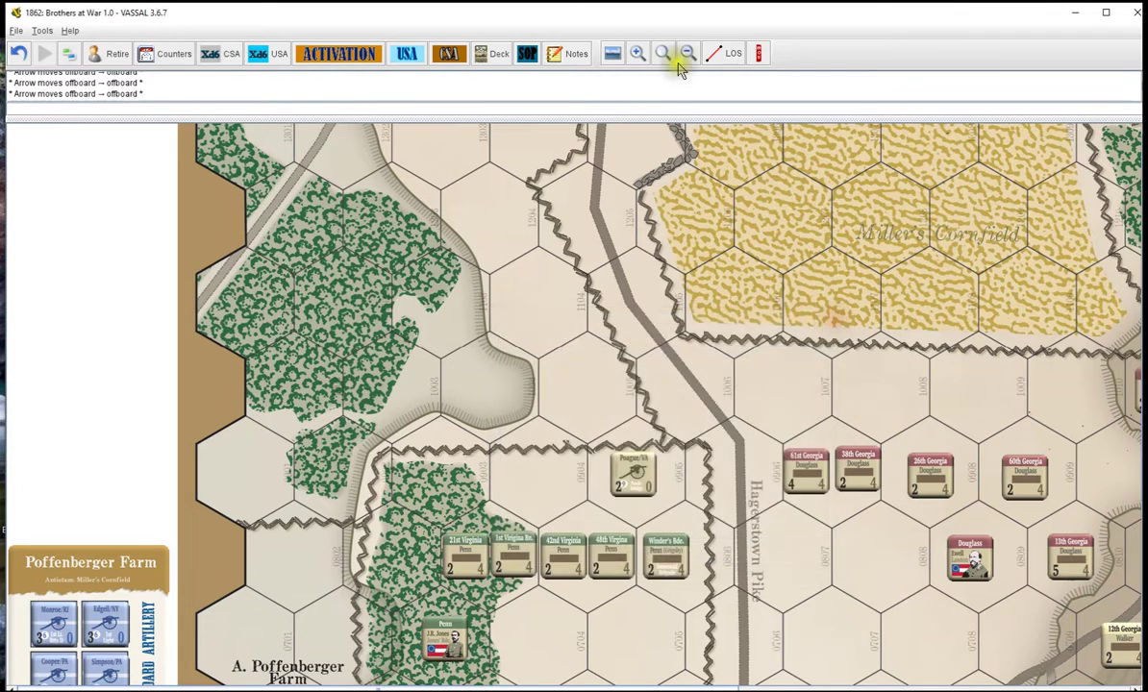
left_click(620, 58)
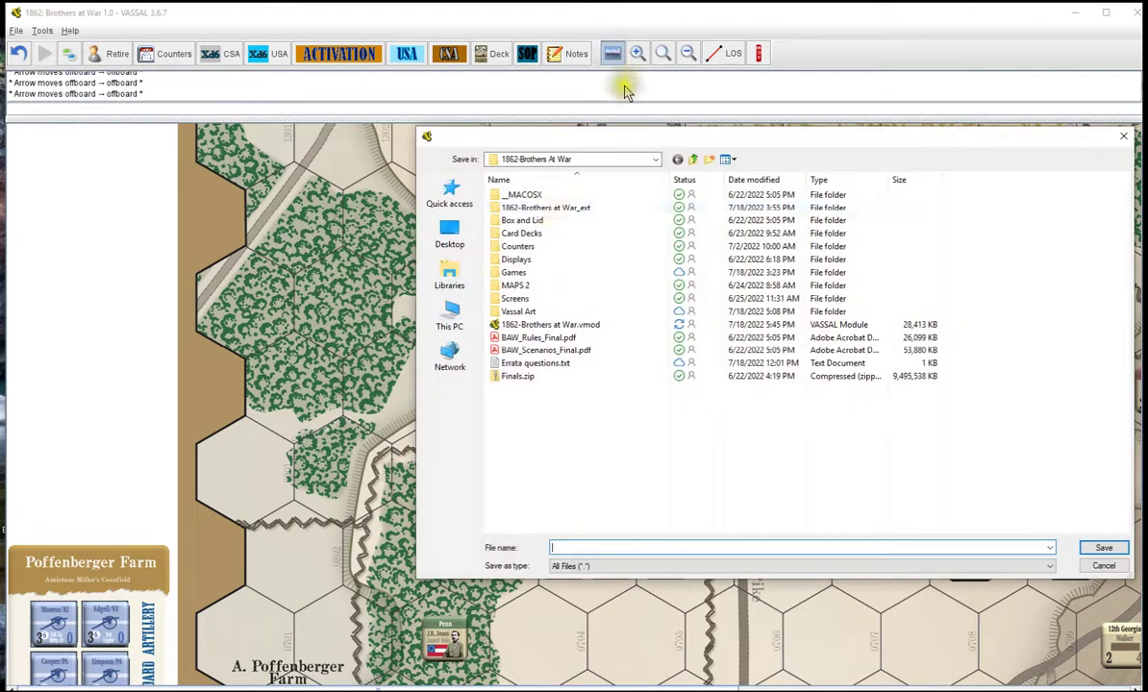
left_click(1104, 566)
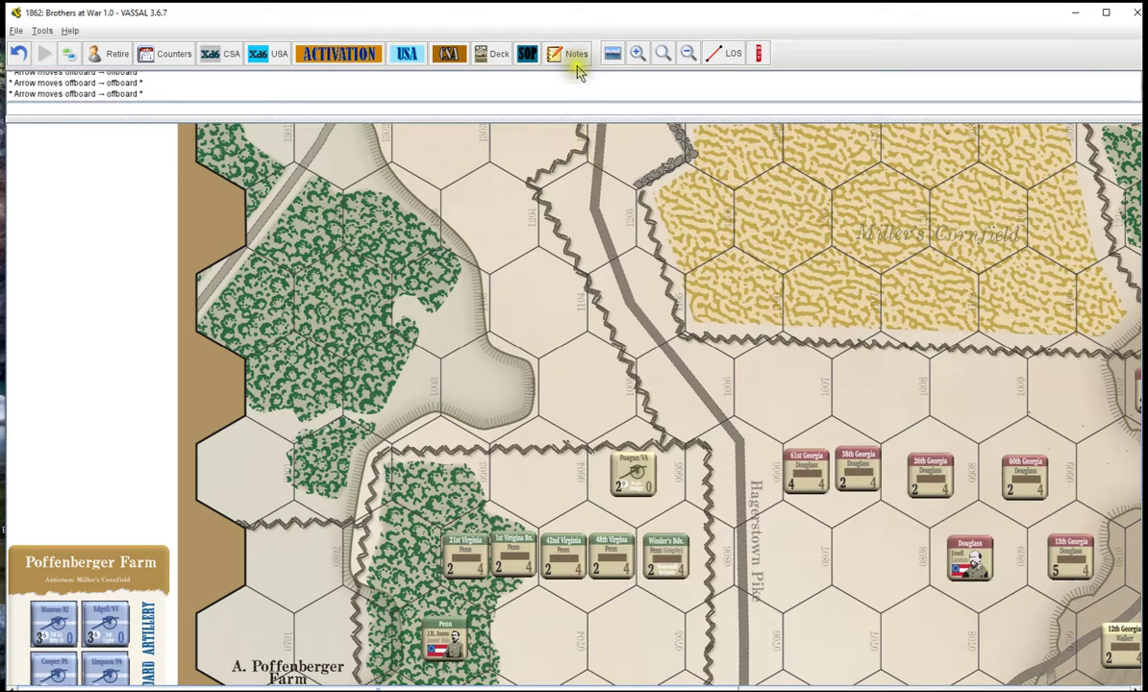
left_click(612, 52)
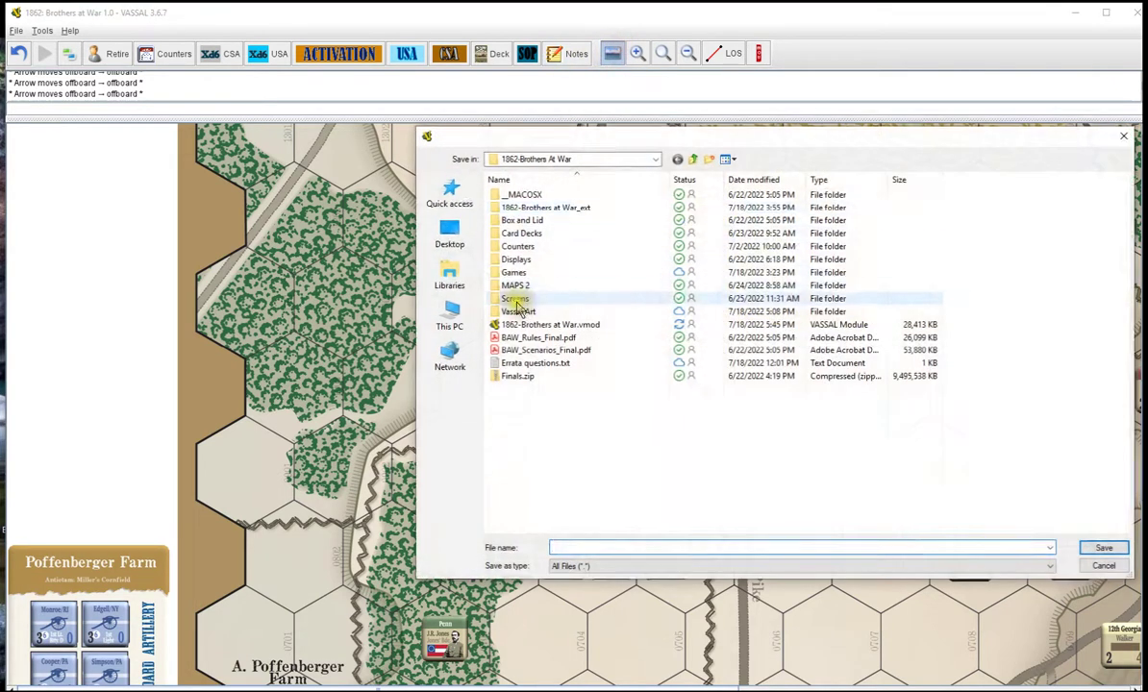
double_click(516, 304)
left_click(693, 158)
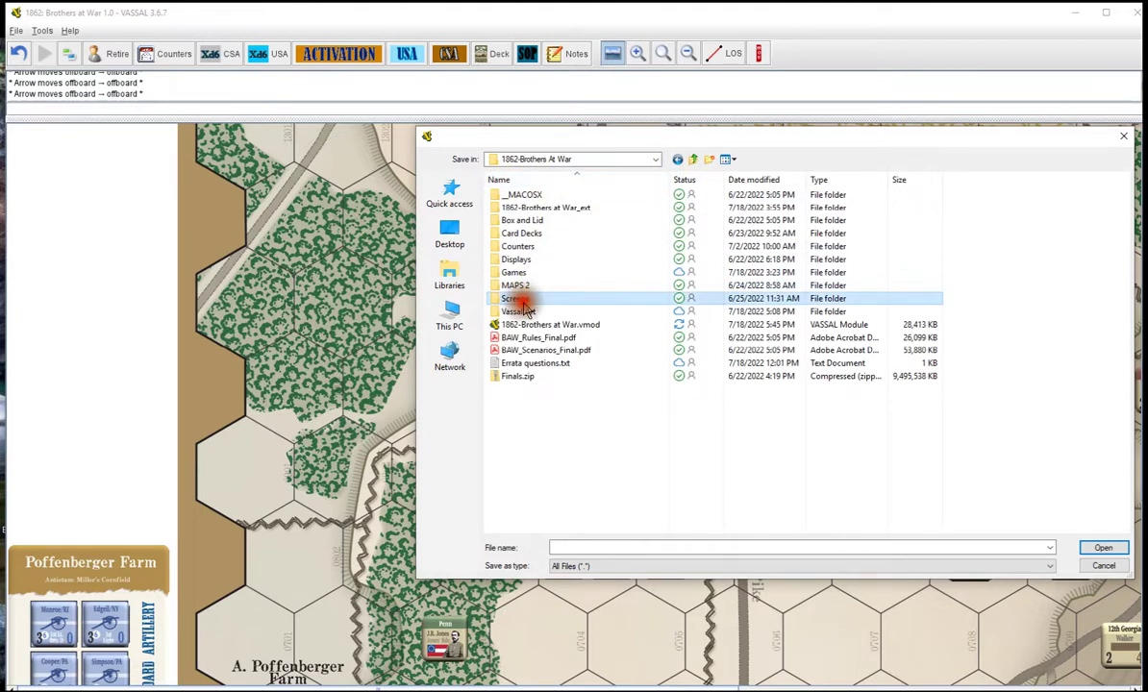
double_click(518, 299)
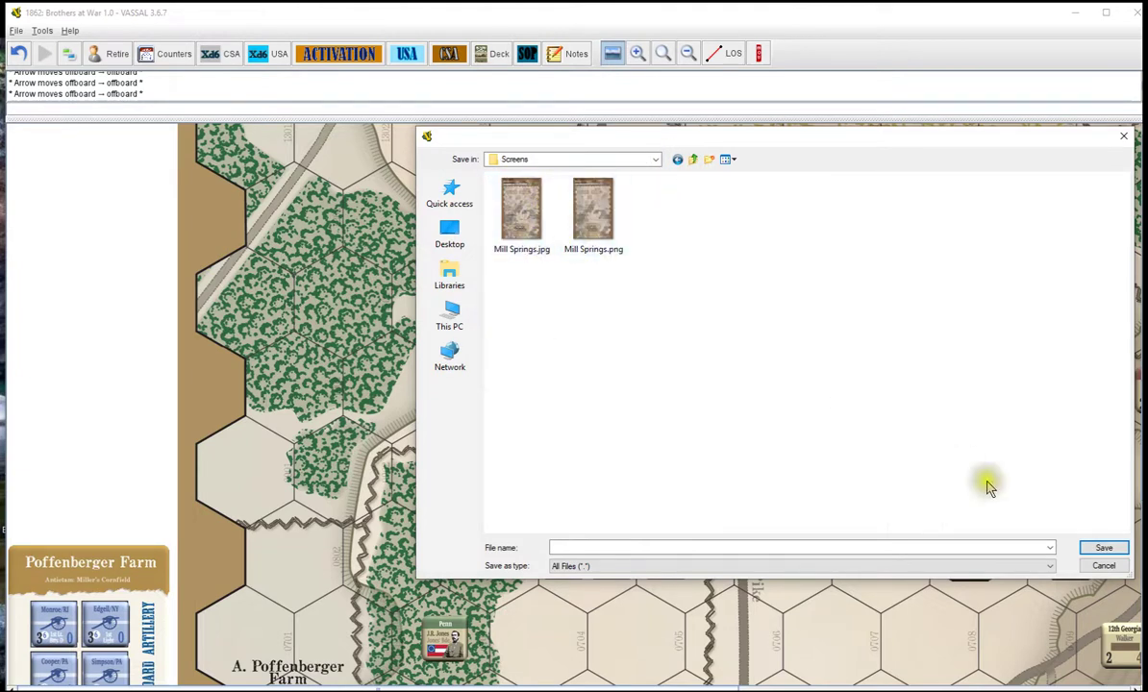
left_click(1104, 566)
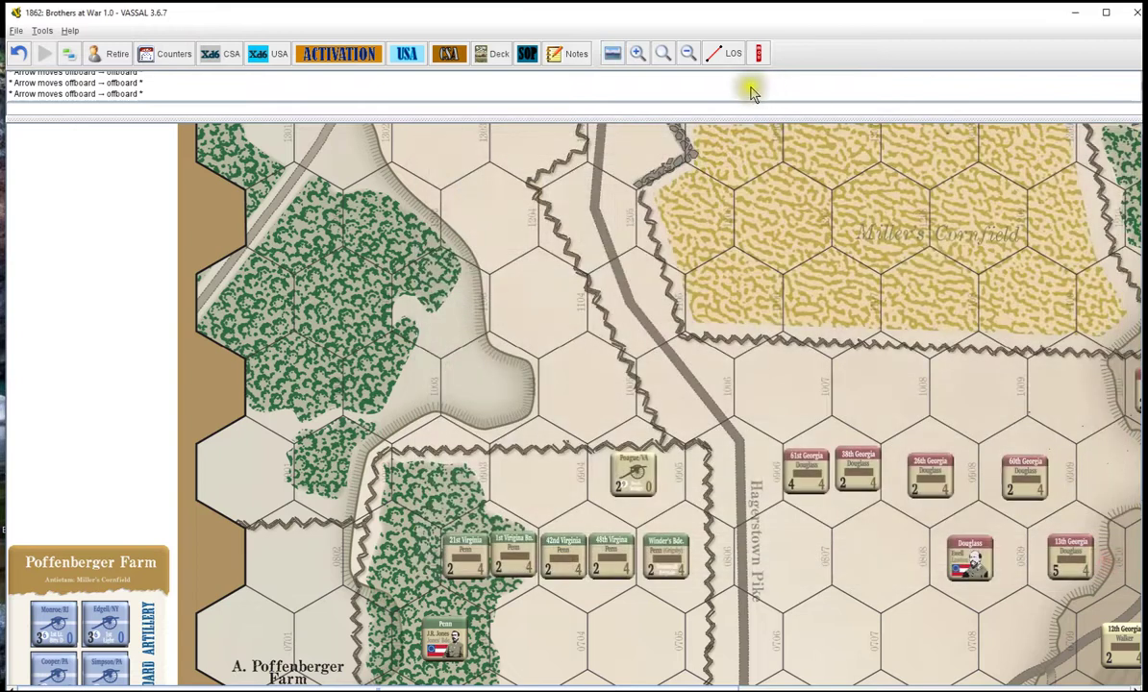
- Set the map zoom to 100% from the zoom level list
left_click(639, 55)
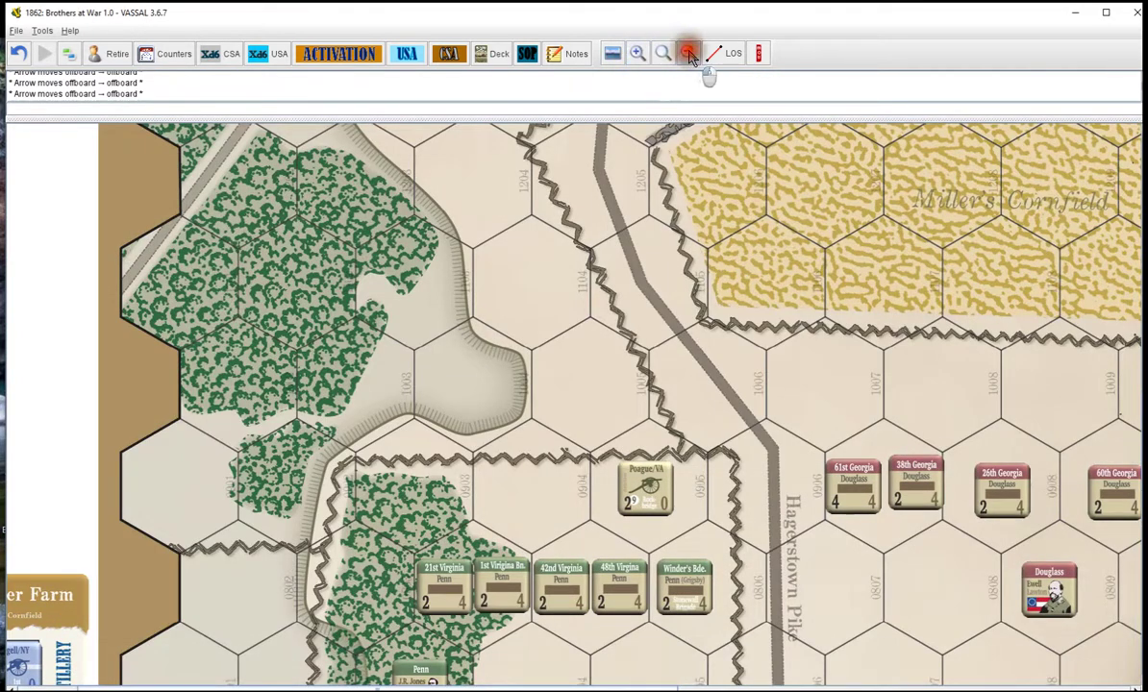
left_click(689, 55)
left_click(663, 53)
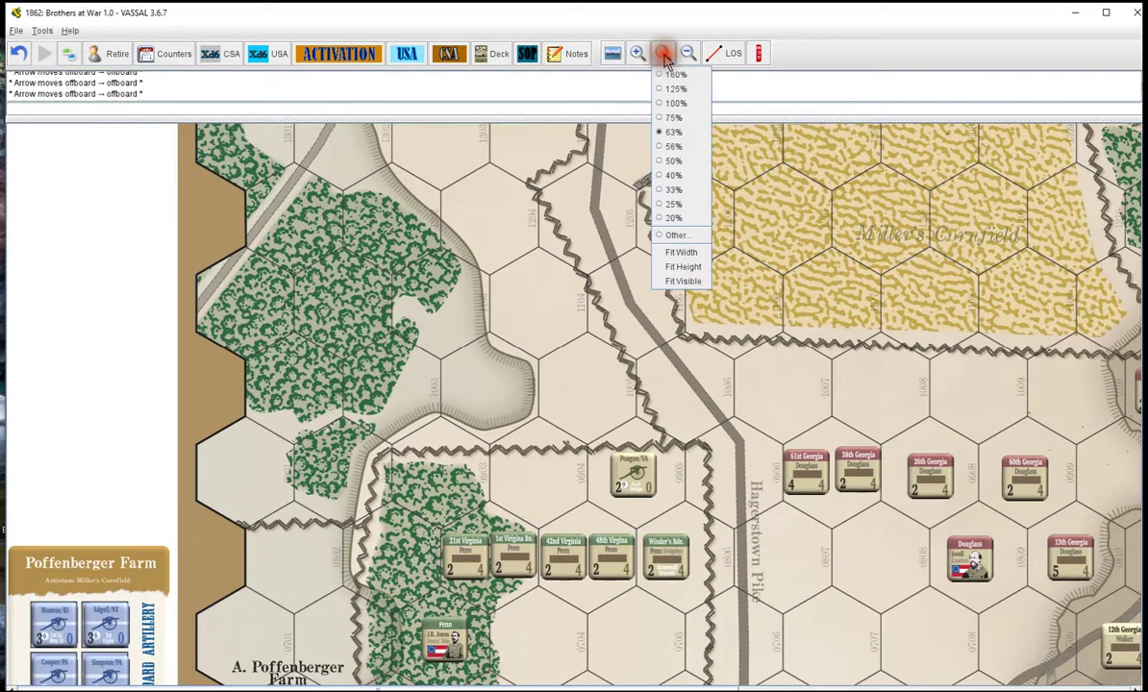
left_click(675, 103)
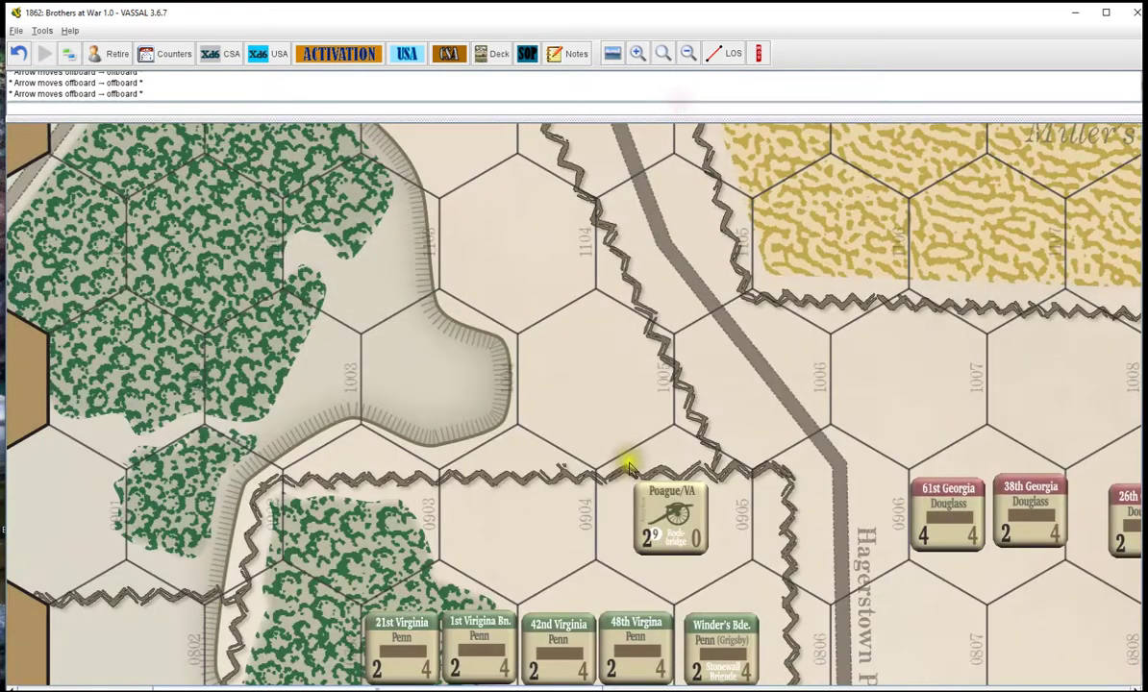
- Scroll the map and select, then deselect, the 23rd Virginia counter
scroll(635, 462, "down", 5)
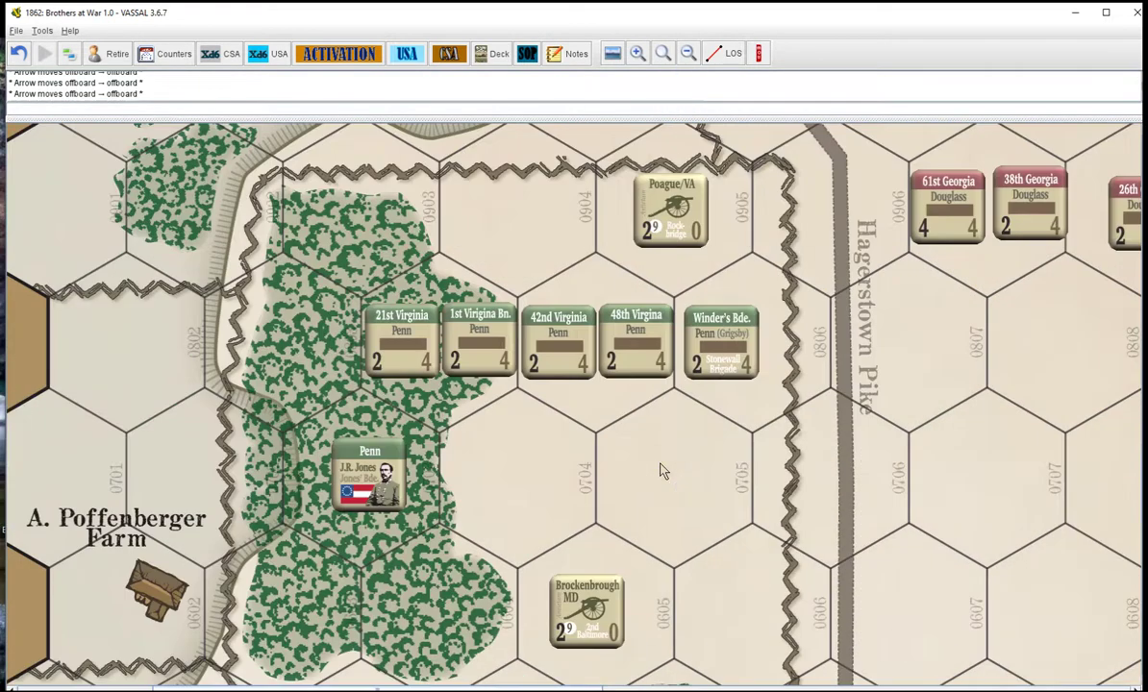
scroll(661, 471, "down", 2)
scroll(662, 471, "up", 2)
left_click(500, 481)
scroll(608, 420, "down", 6)
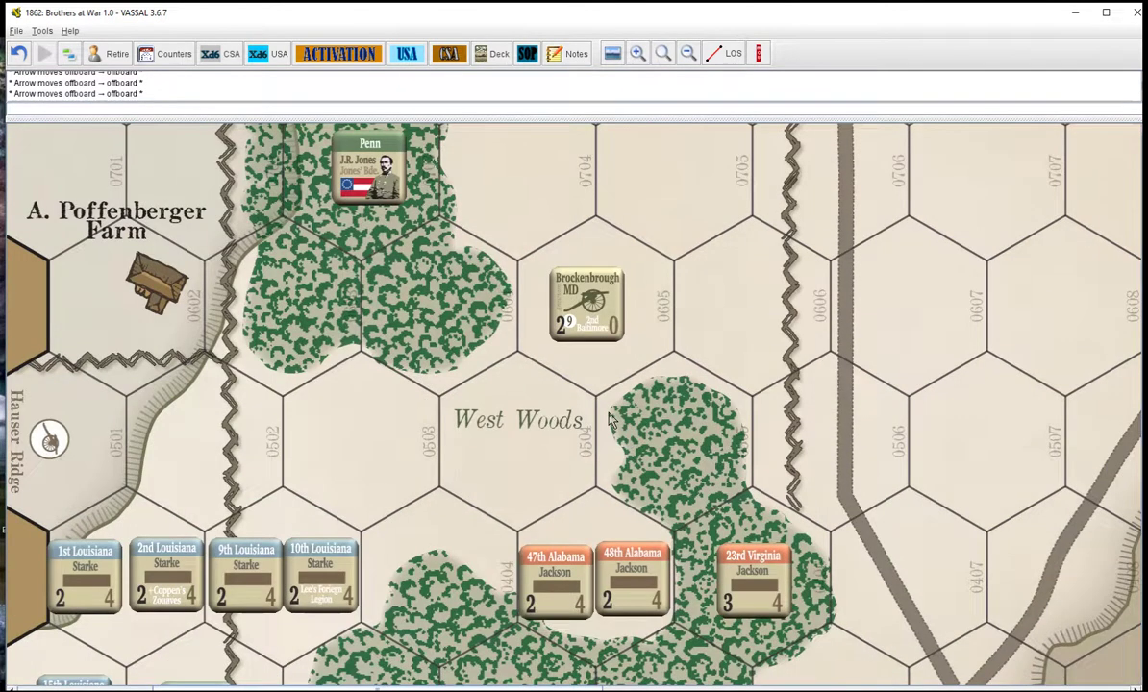
scroll(609, 420, "up", 2)
scroll(608, 417, "down", 4)
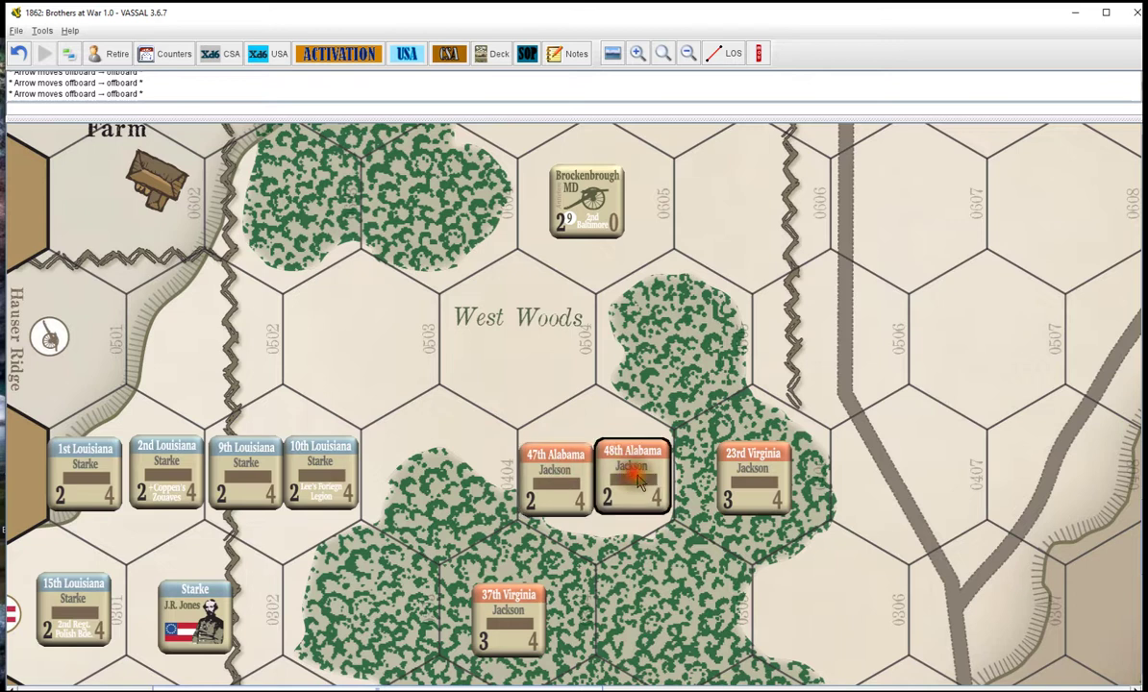
left_click(753, 481)
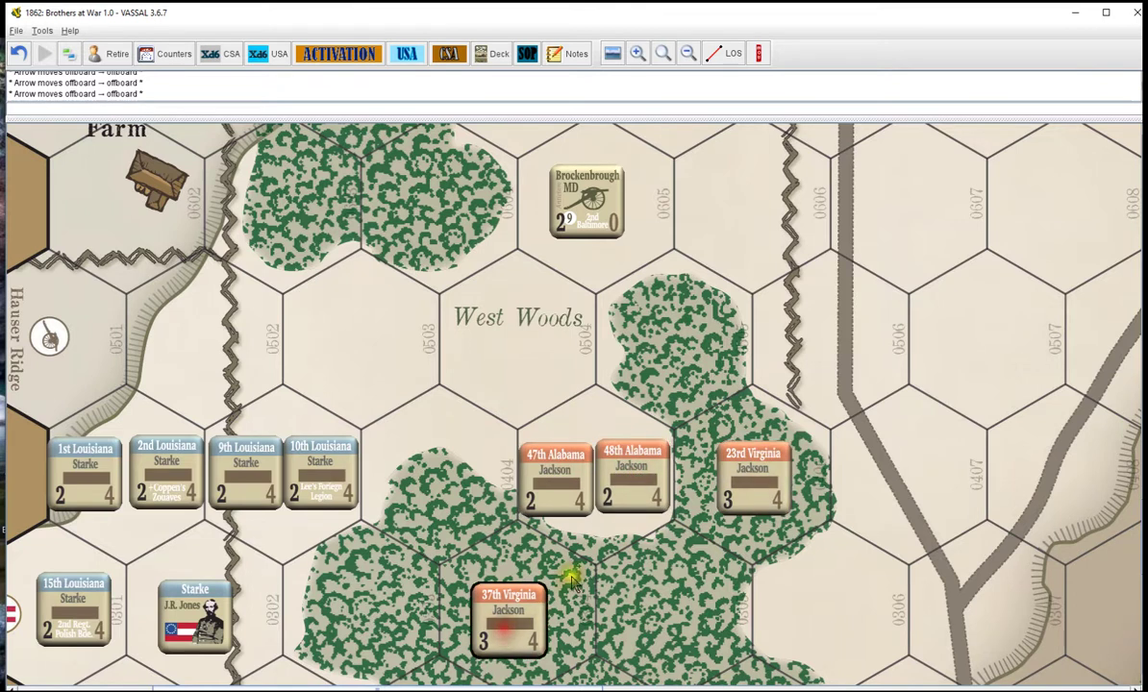
left_click(502, 297)
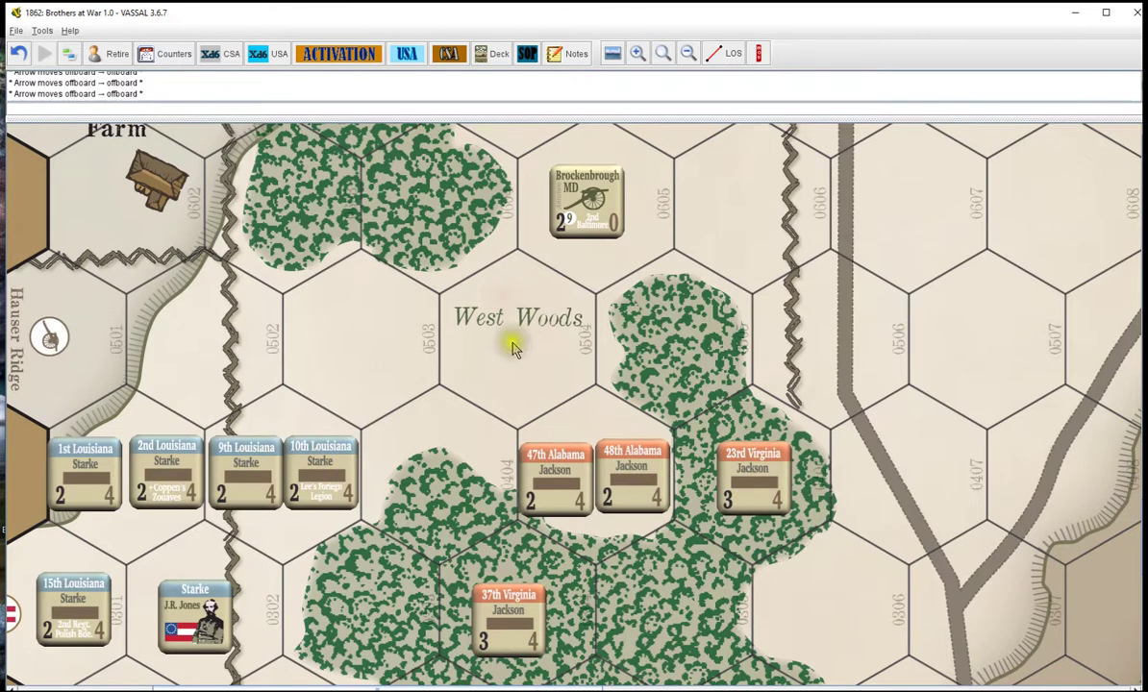
- Scroll to the Georgia regiments east of Hagerstown Pike, selecting 61st and 38th Georgia
scroll(418, 471, "up", 2)
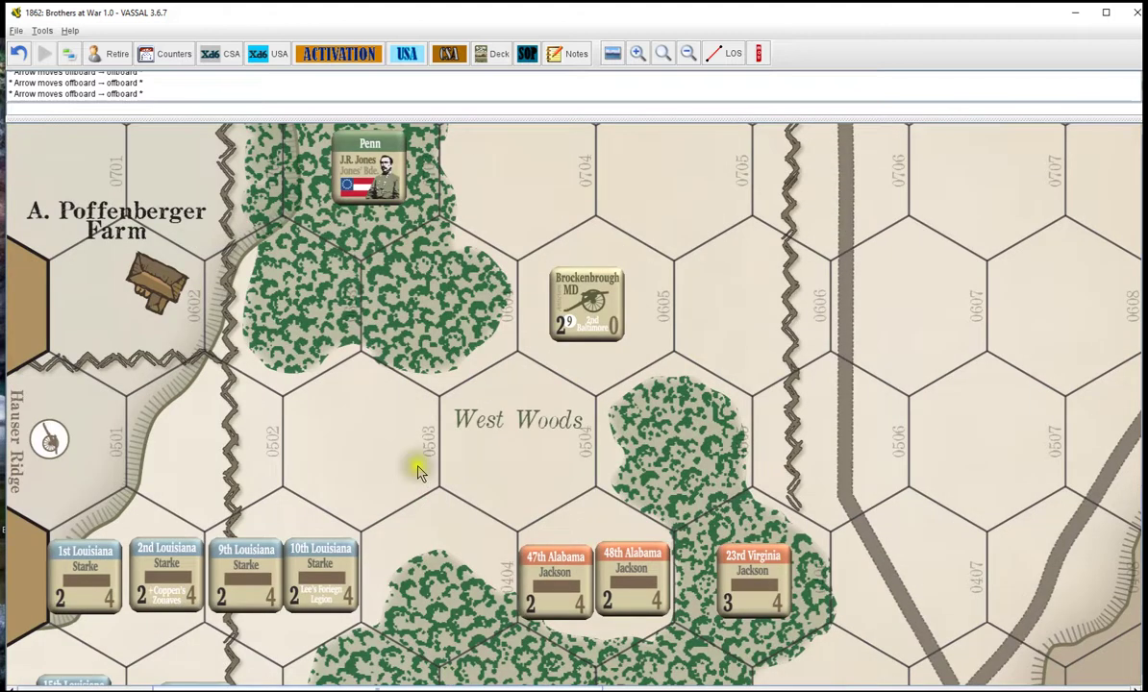
scroll(418, 471, "up", 10)
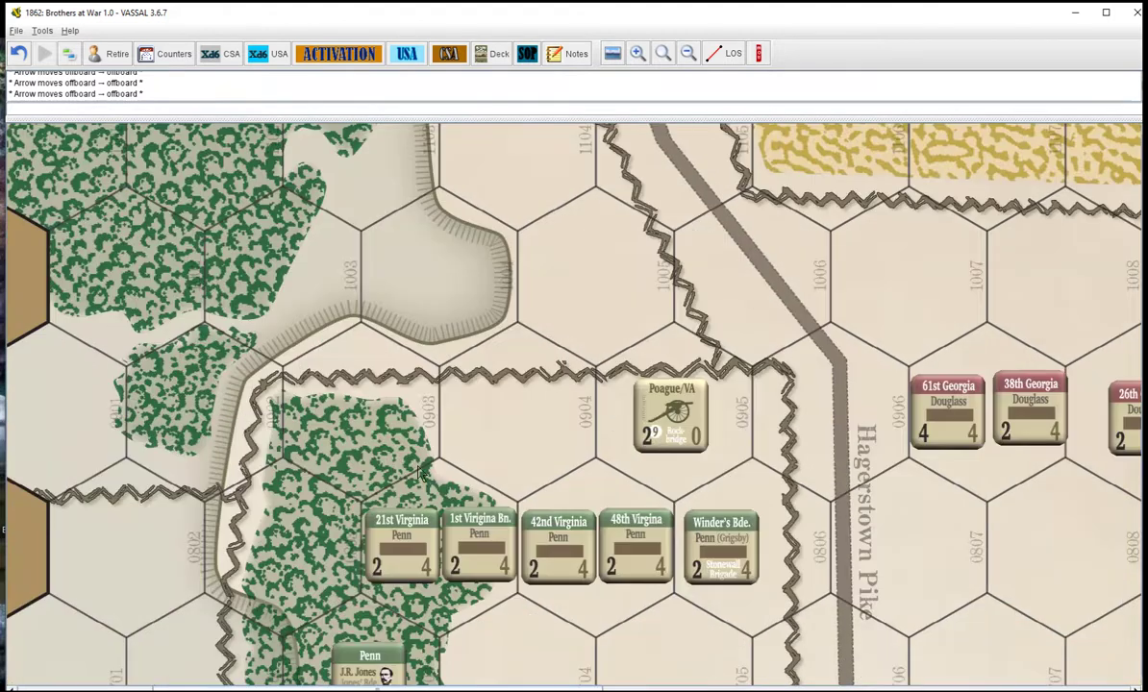
left_click(736, 474)
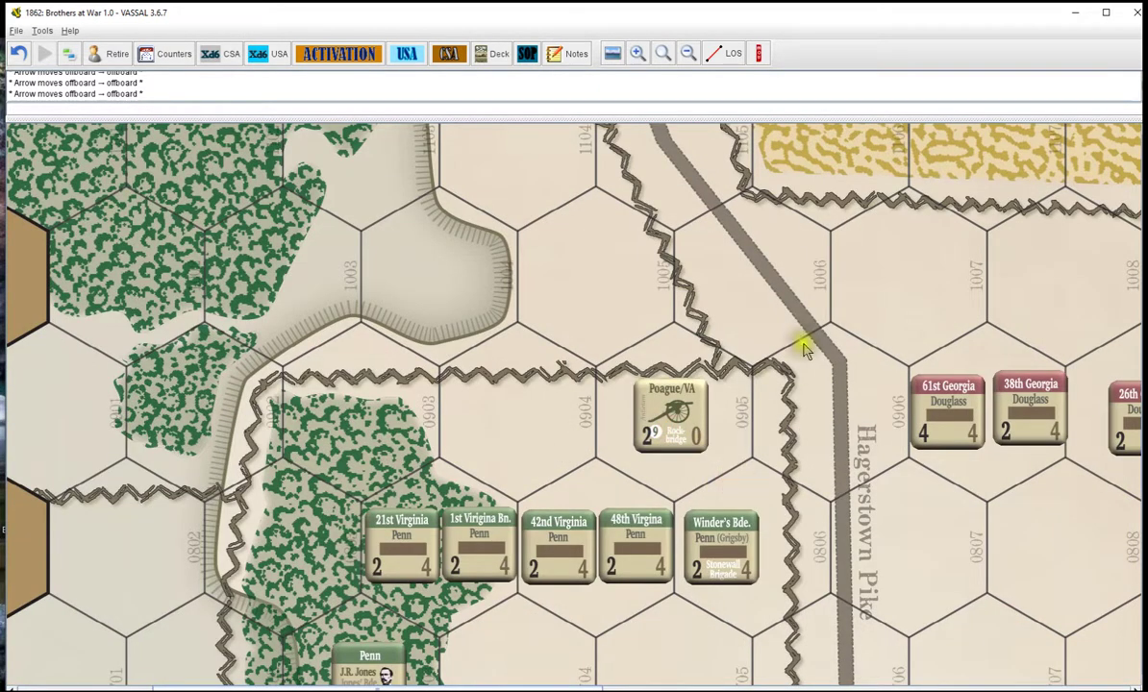
left_click(952, 394)
left_click(986, 479)
left_click(1025, 410)
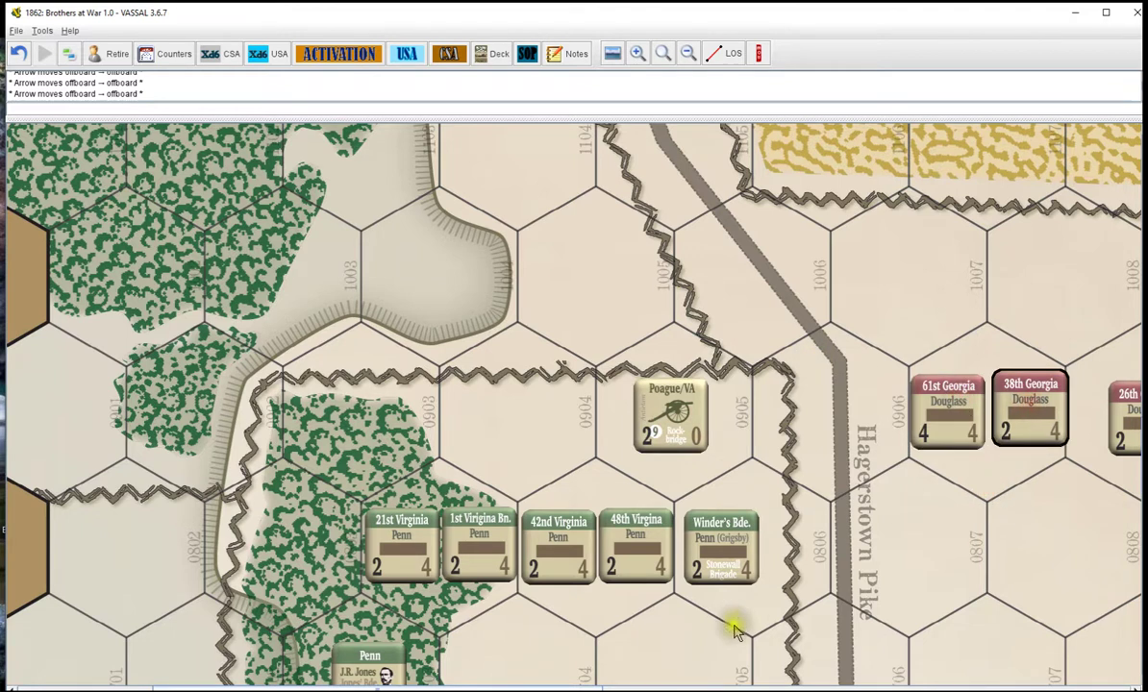
left_click(725, 687)
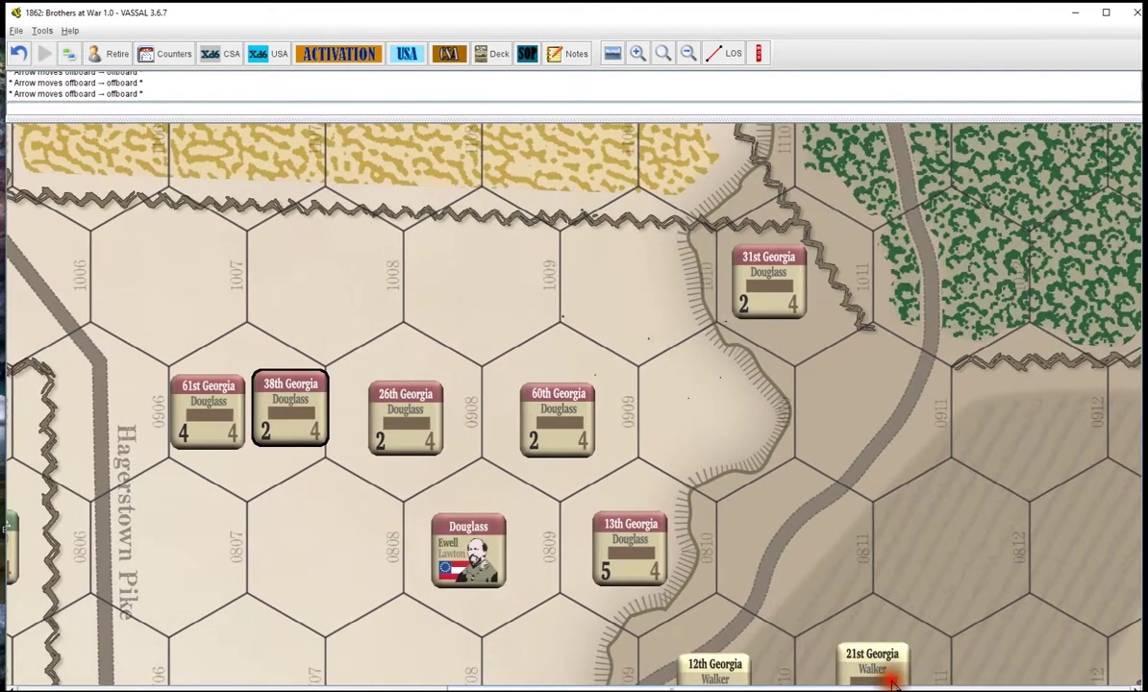
- Zoom in on the Georgia counters, check the 60th Georgia, then set zoom to 75%
left_click(640, 53)
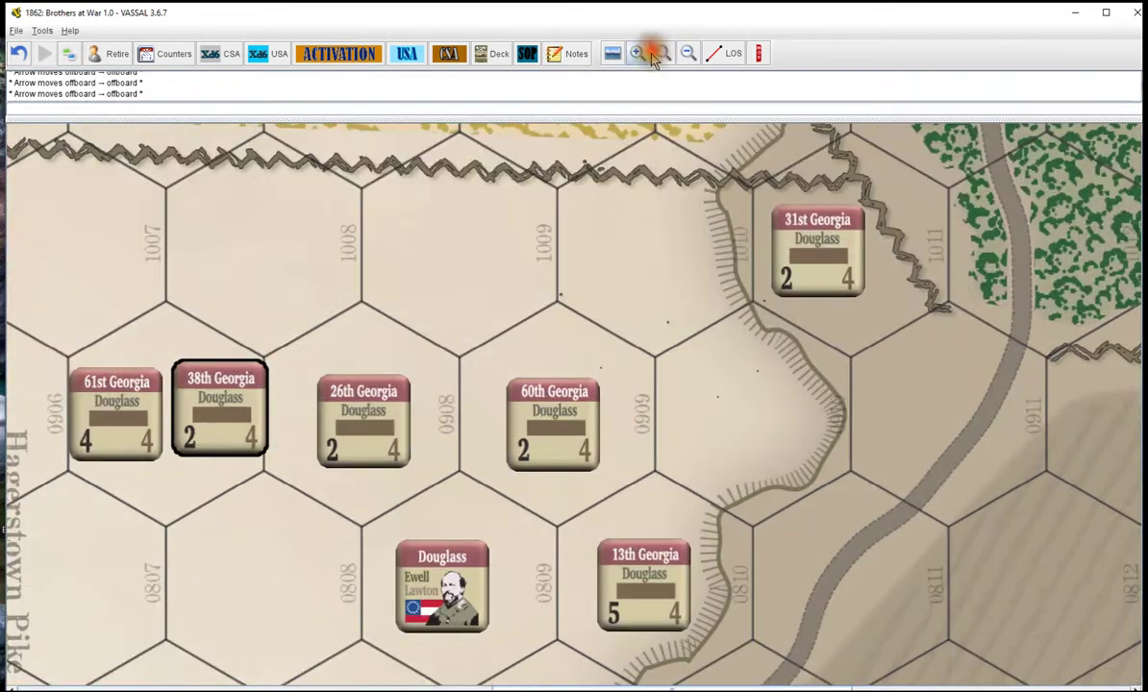
left_click(663, 54)
left_click(675, 74)
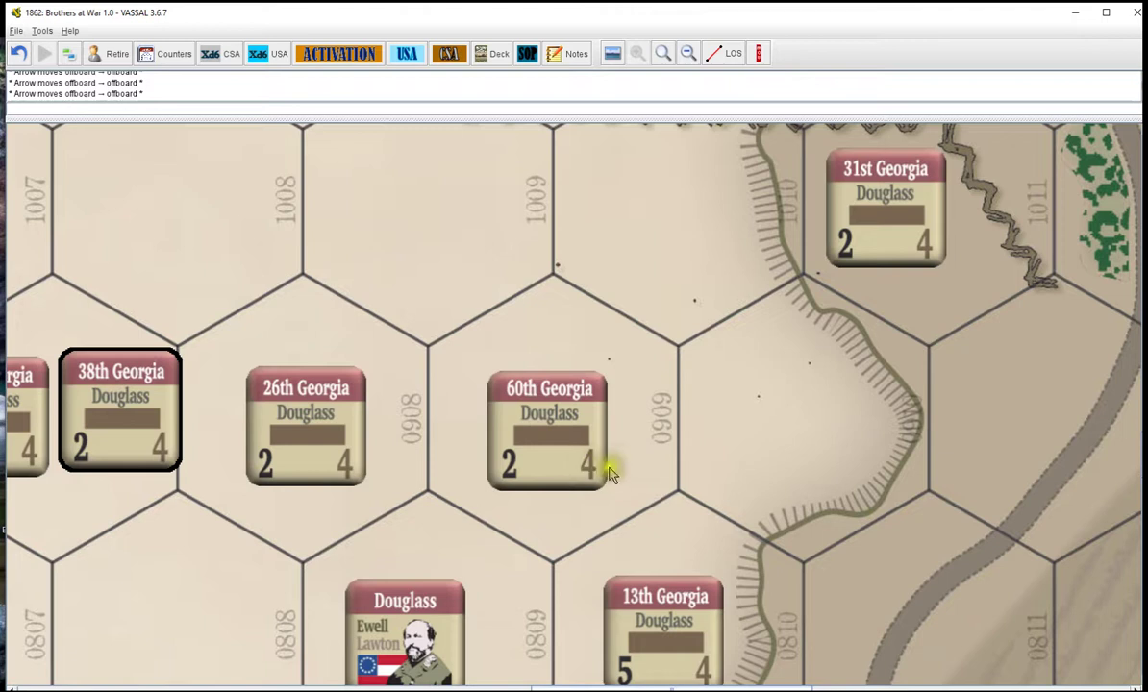
left_click(594, 464)
left_click(658, 480)
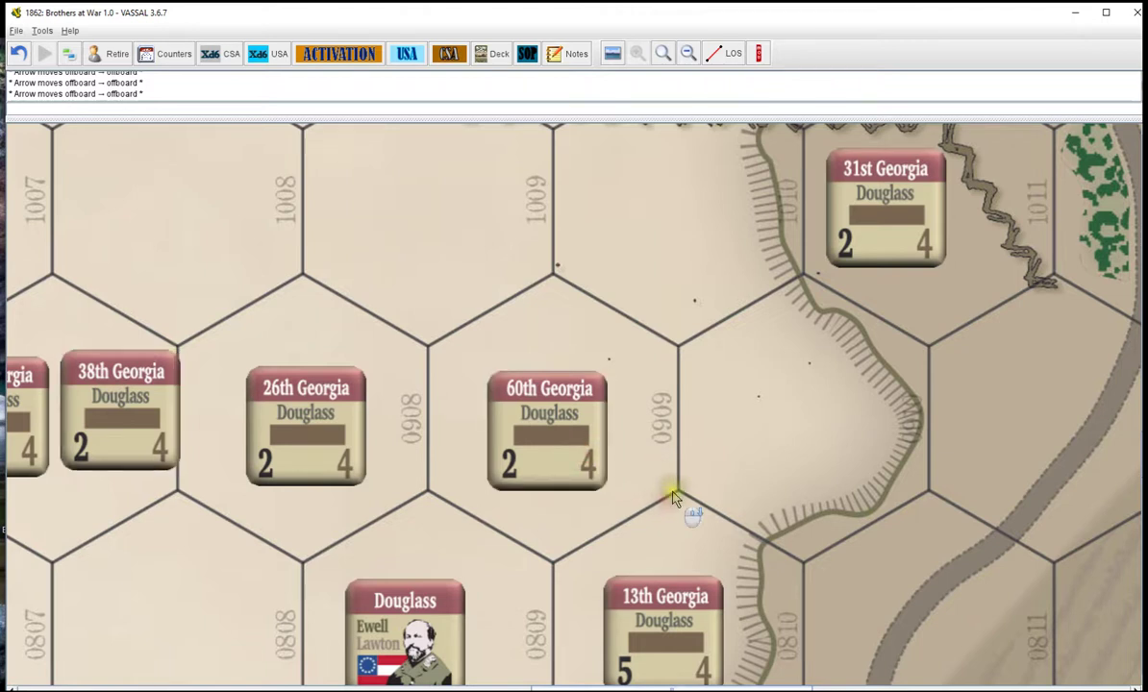
scroll(673, 497, "down", 2)
scroll(687, 505, "up", 5)
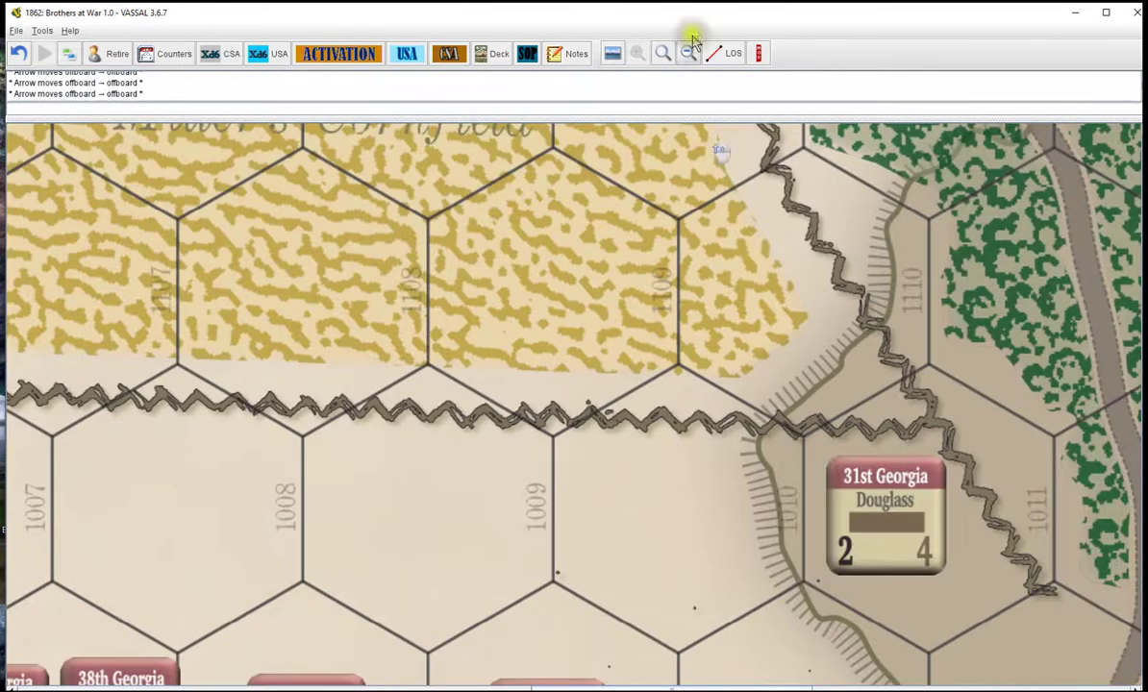
left_click(665, 53)
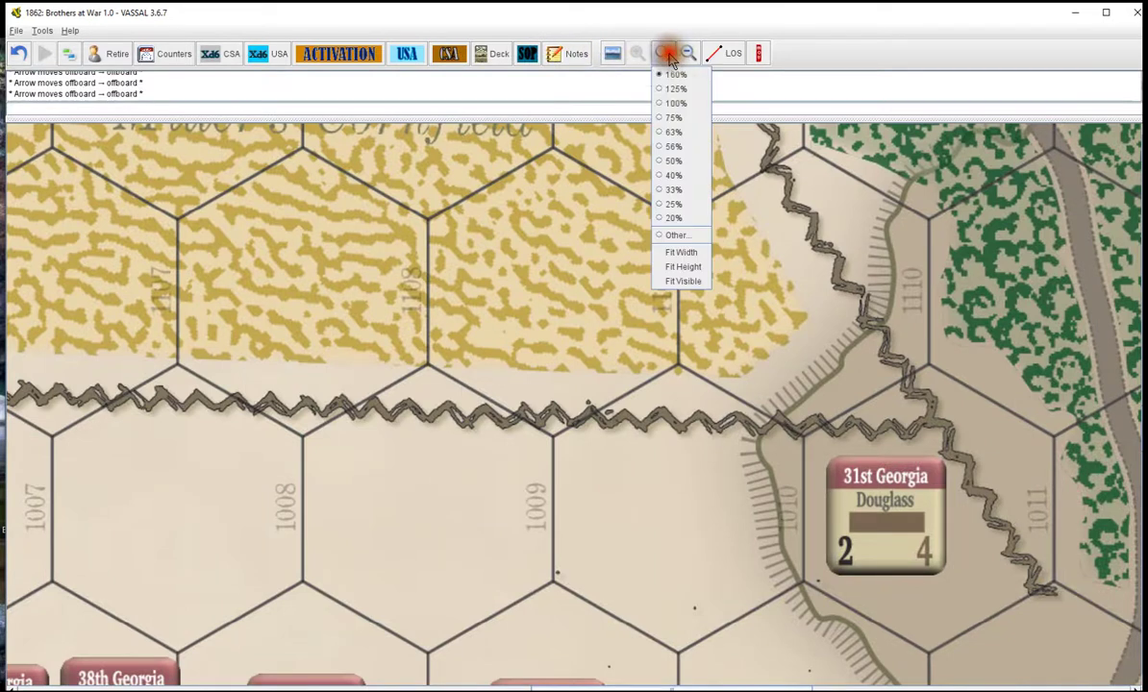
left_click(685, 118)
- Zoom out to the whole battlefield, pan around, and return to 75% near Mumma Farm
left_click(671, 56)
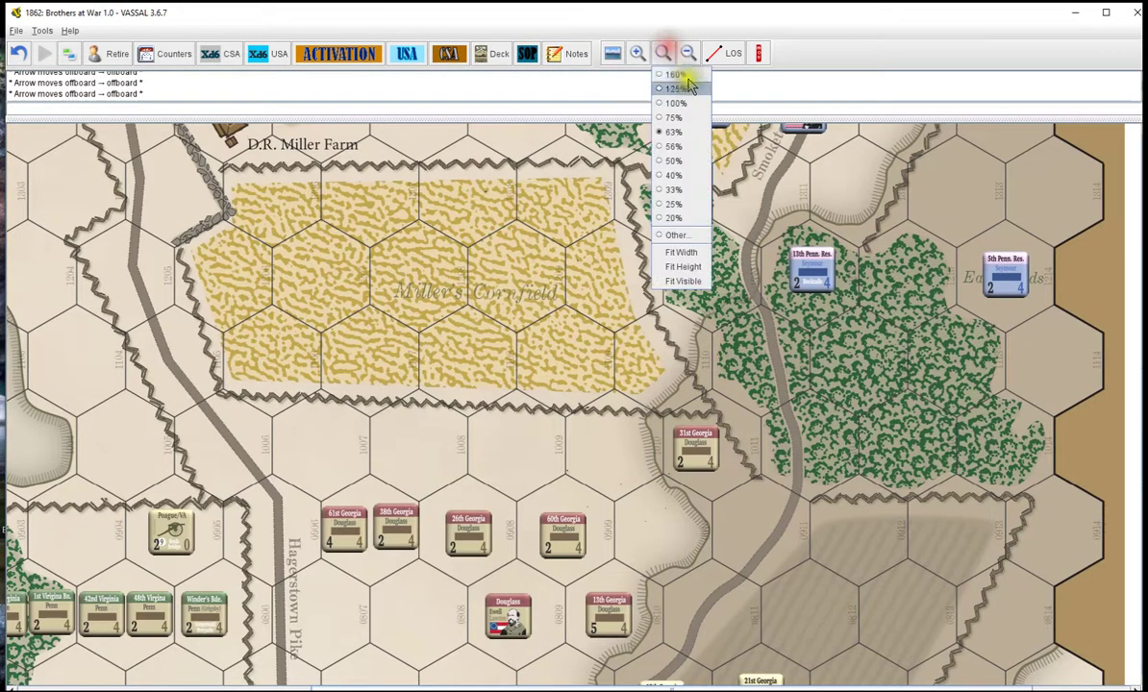
left_click(682, 219)
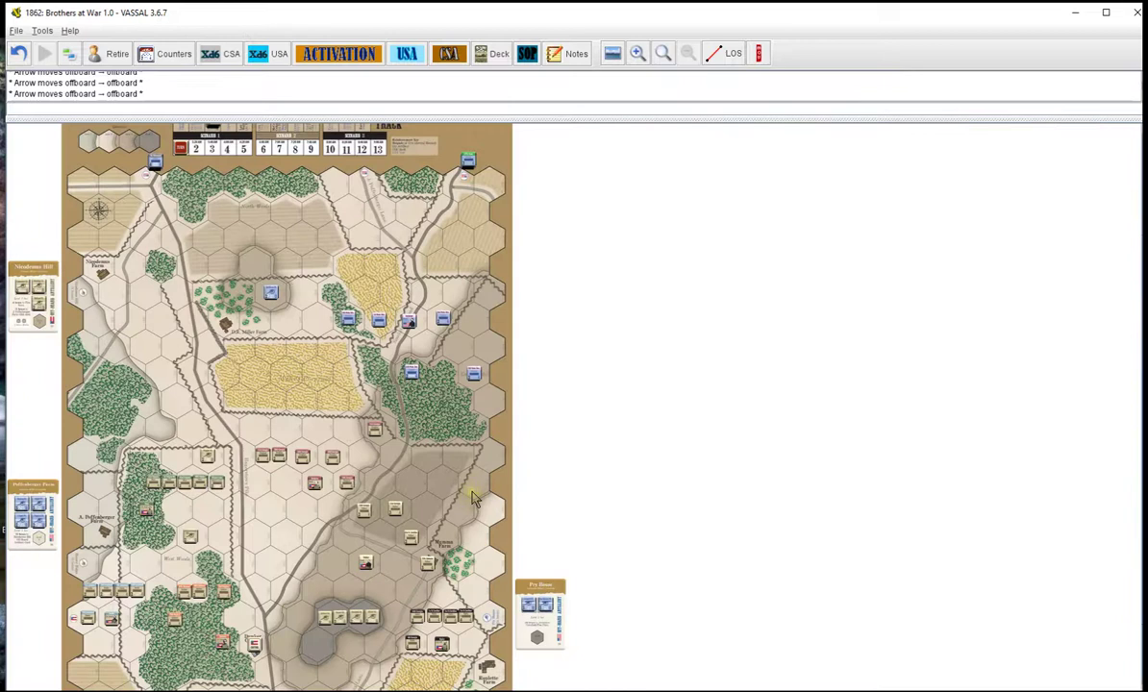
scroll(473, 499, "down", 2)
scroll(473, 499, "up", 2)
scroll(474, 499, "down", 2)
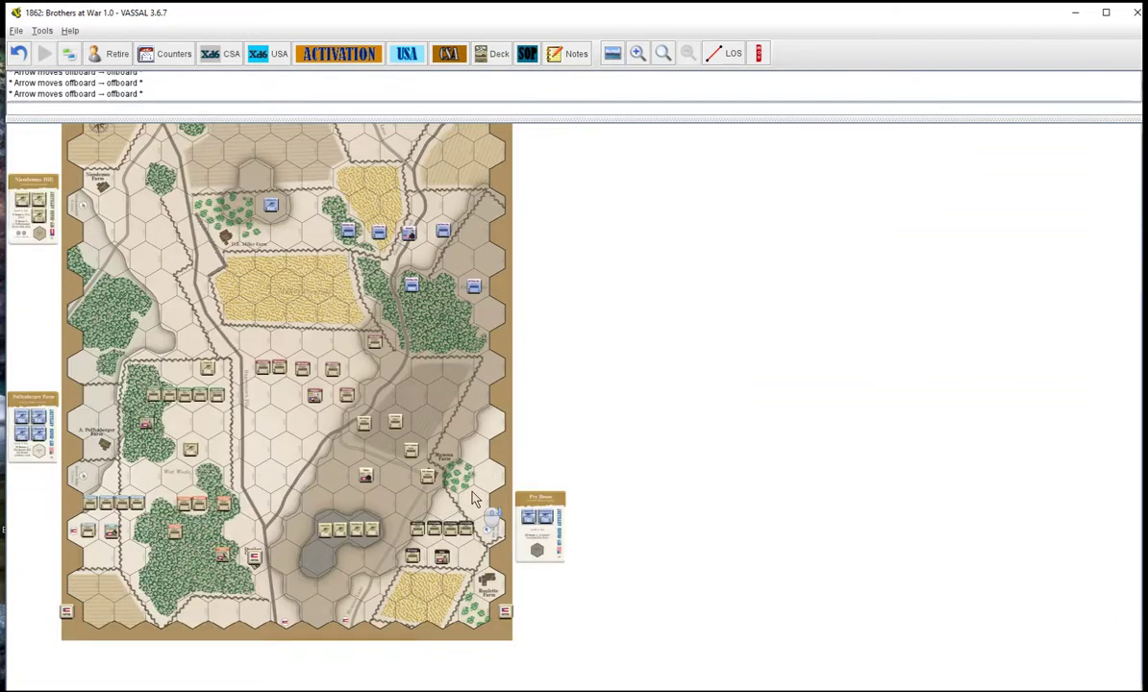
scroll(474, 499, "up", 5)
scroll(473, 500, "down", 4)
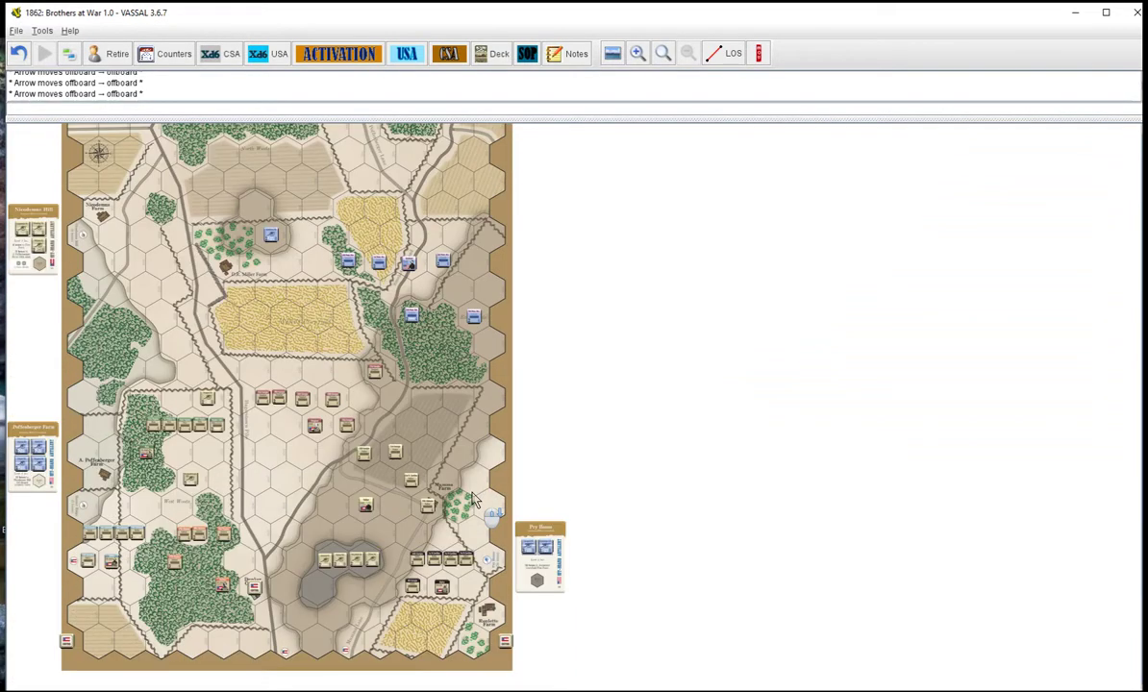
left_click_drag(525, 555, 492, 503)
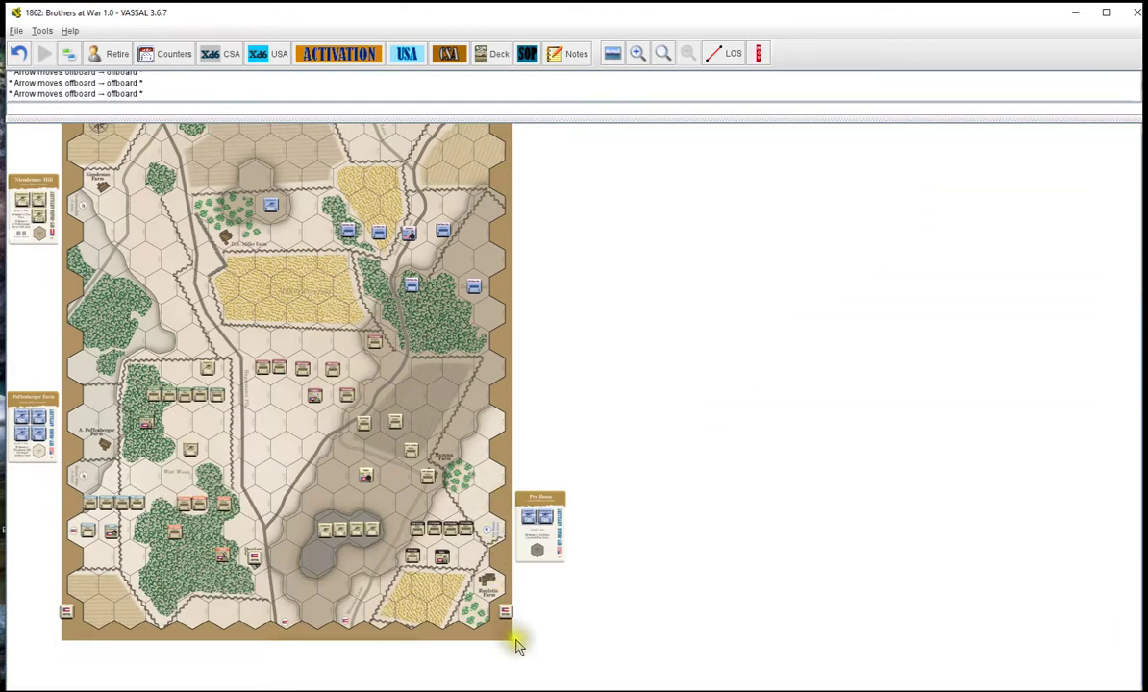
left_click(669, 50)
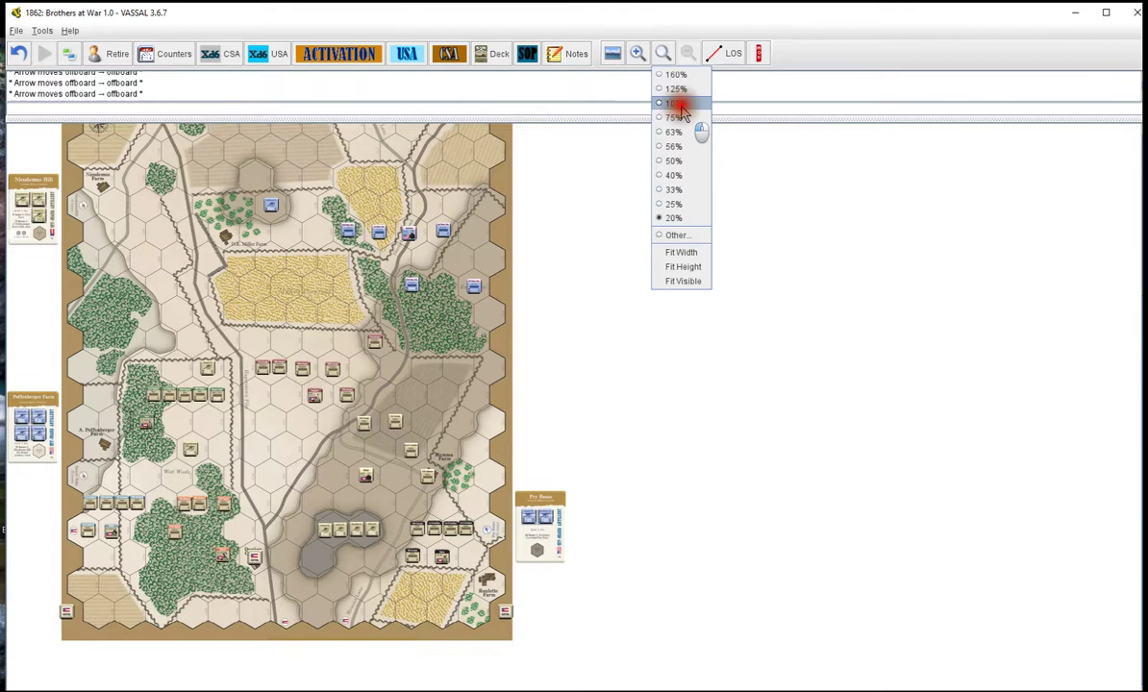
left_click(674, 118)
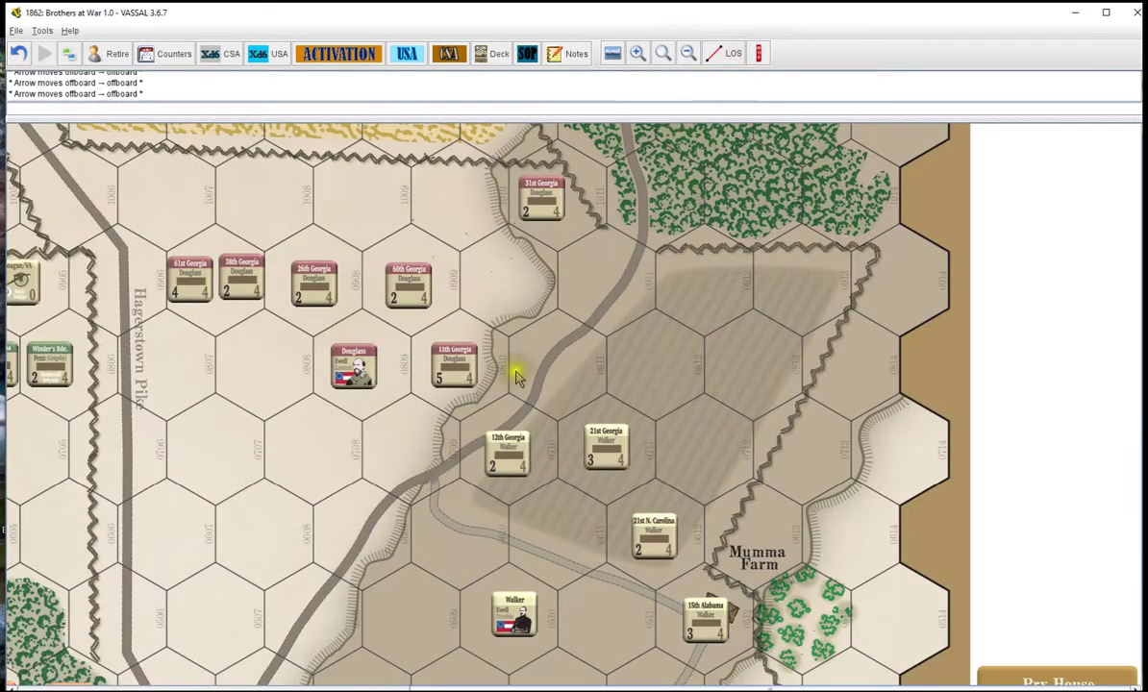
- Trace line of sight from 13th Georgia to 21st Georgia and to Walker
left_click_drag(454, 358, 610, 457)
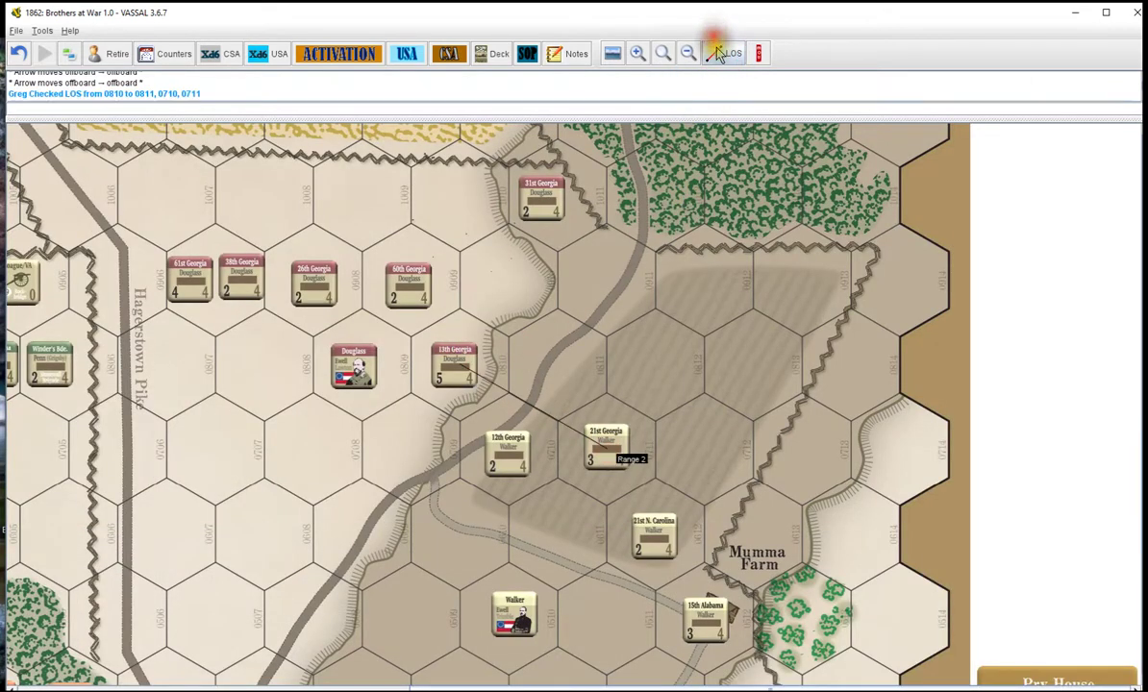
left_click(732, 53)
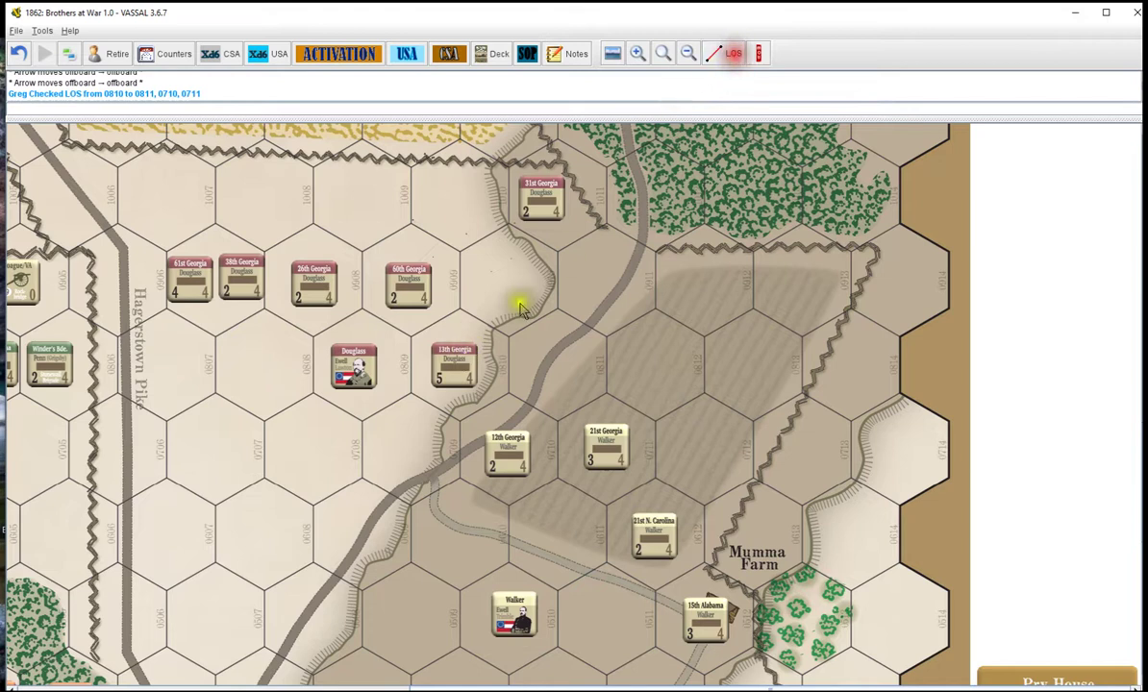
left_click_drag(448, 367, 621, 462)
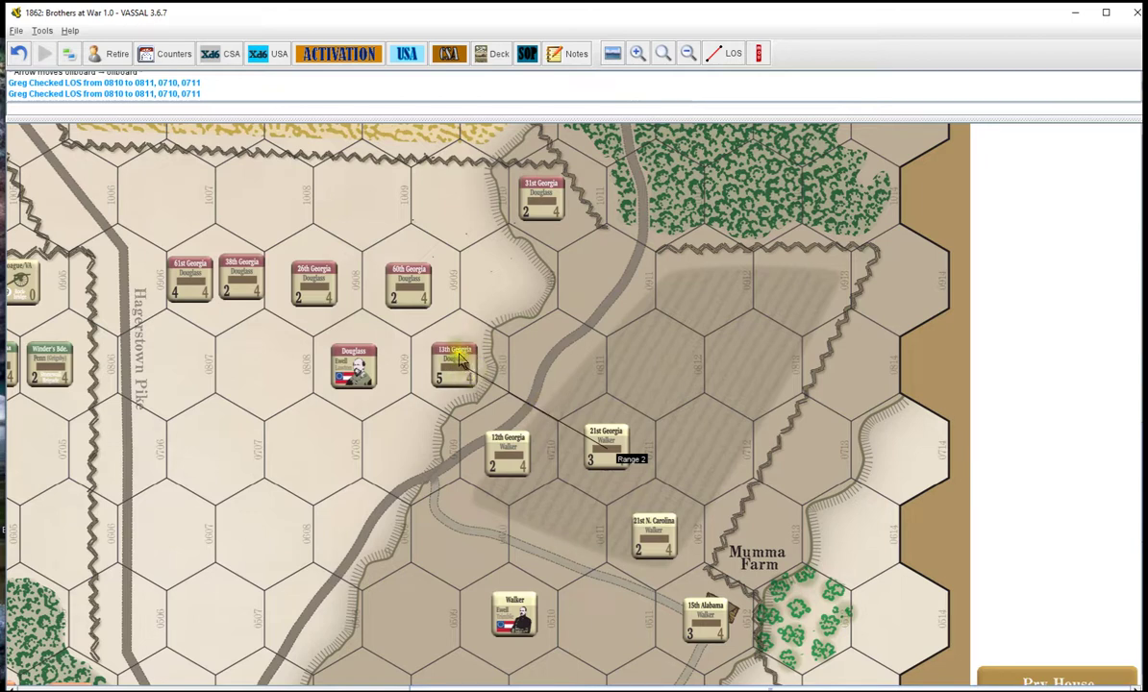
left_click_drag(460, 360, 517, 639)
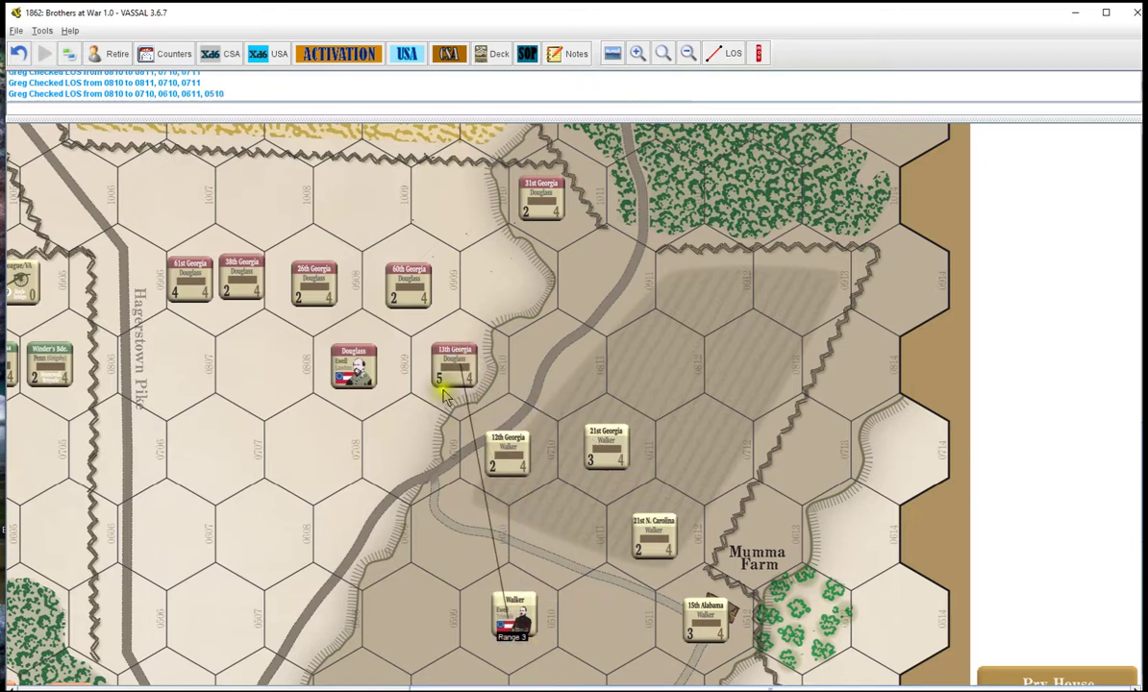
left_click_drag(446, 397, 598, 456)
left_click_drag(521, 336, 606, 450)
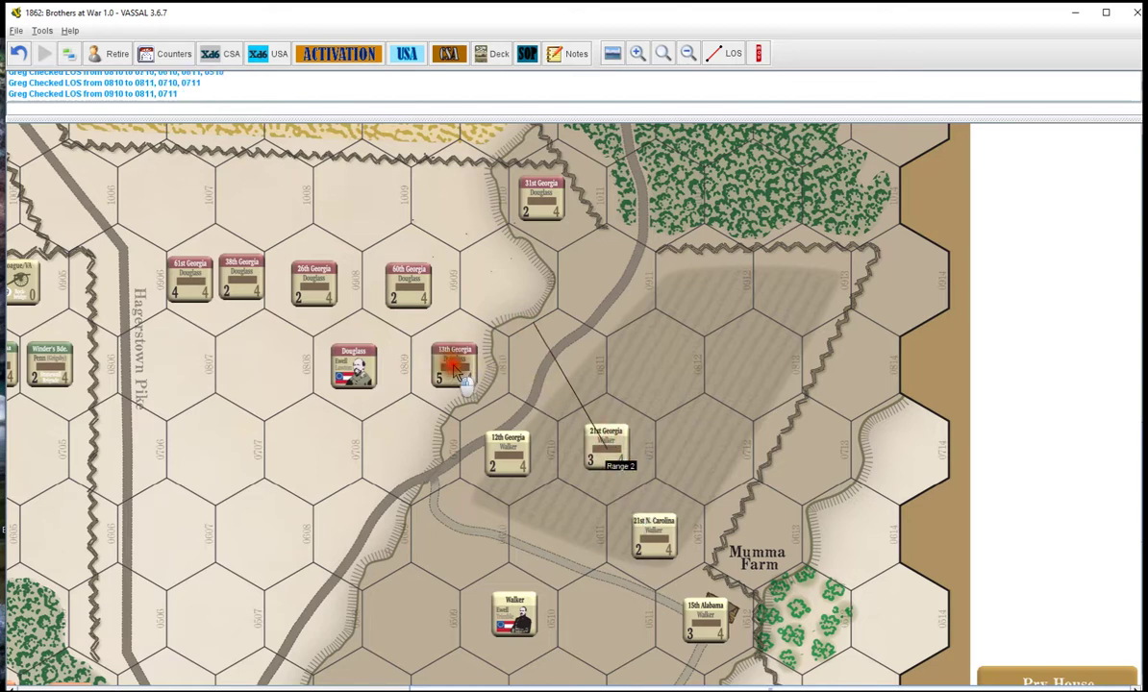
left_click_drag(457, 372, 614, 464)
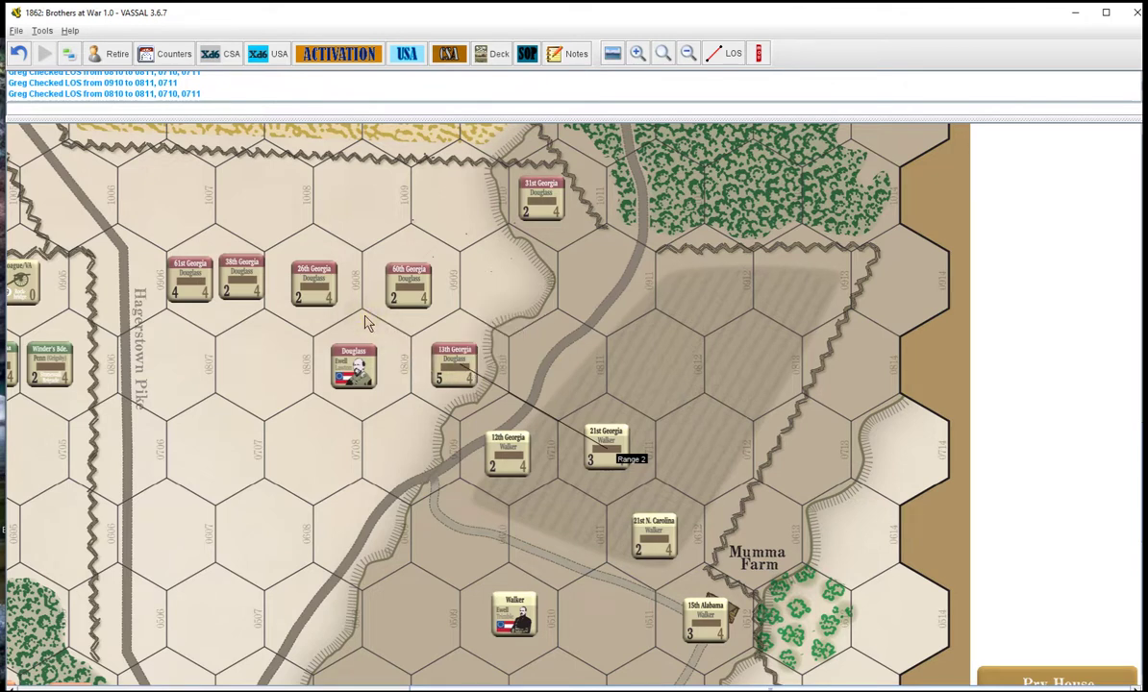
- Trace line of sight from Douglass to Walker, clear the line, and reset Douglass in its hex
left_click_drag(366, 317, 512, 674)
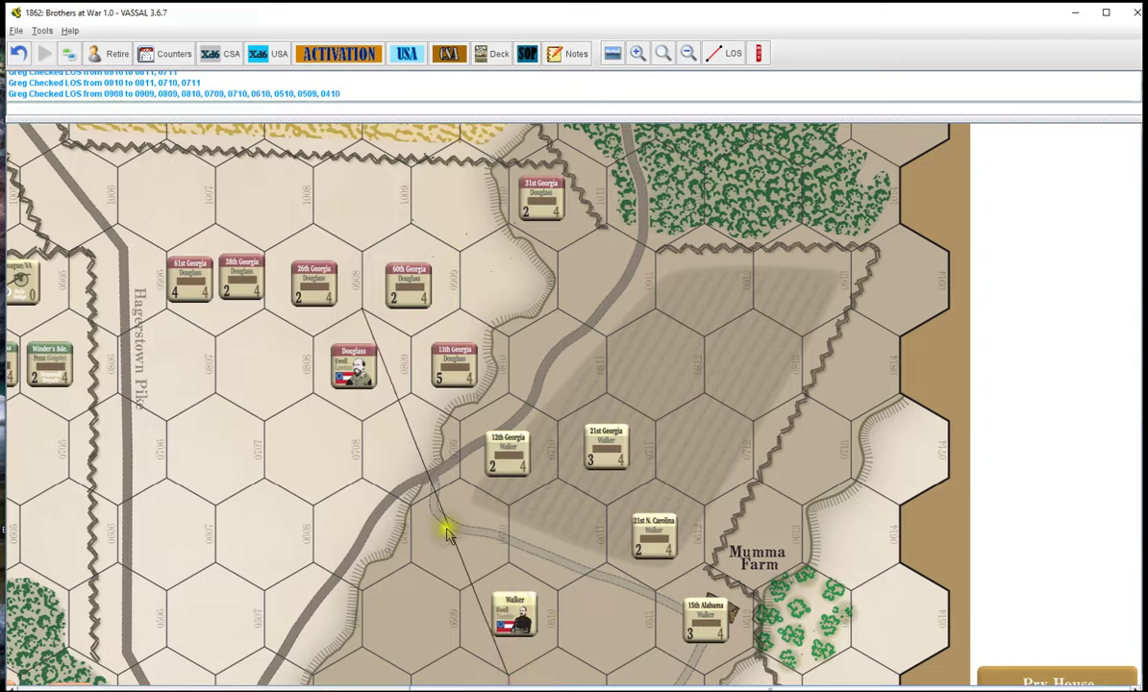
left_click_drag(358, 368, 514, 618)
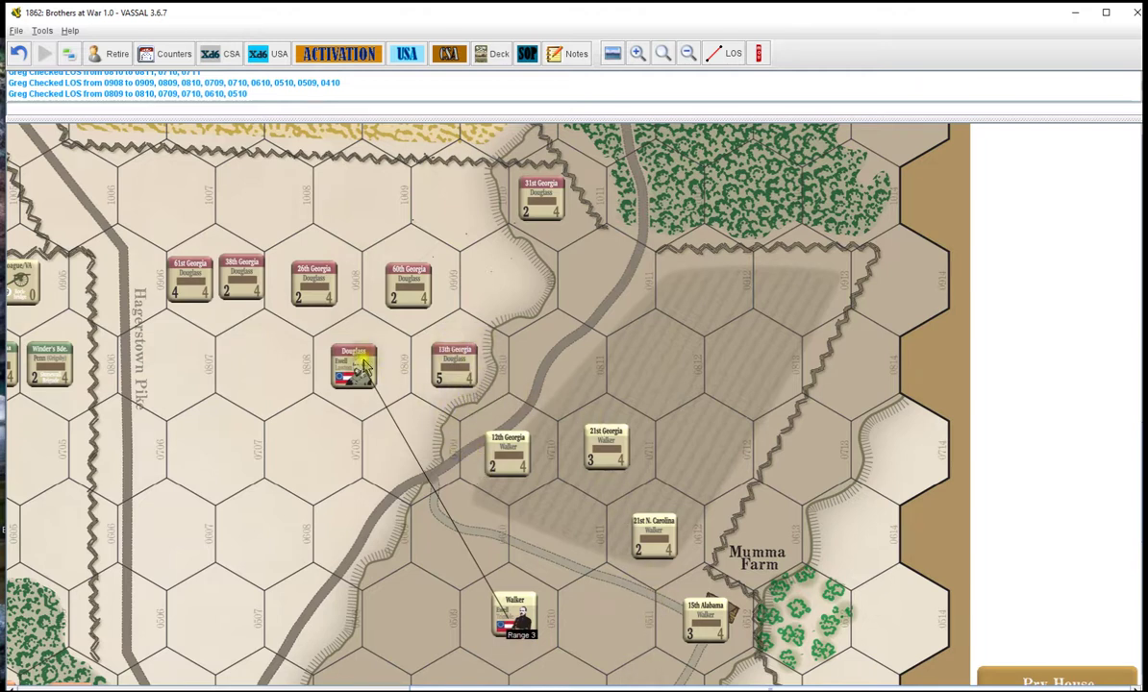
left_click_drag(358, 368, 524, 634)
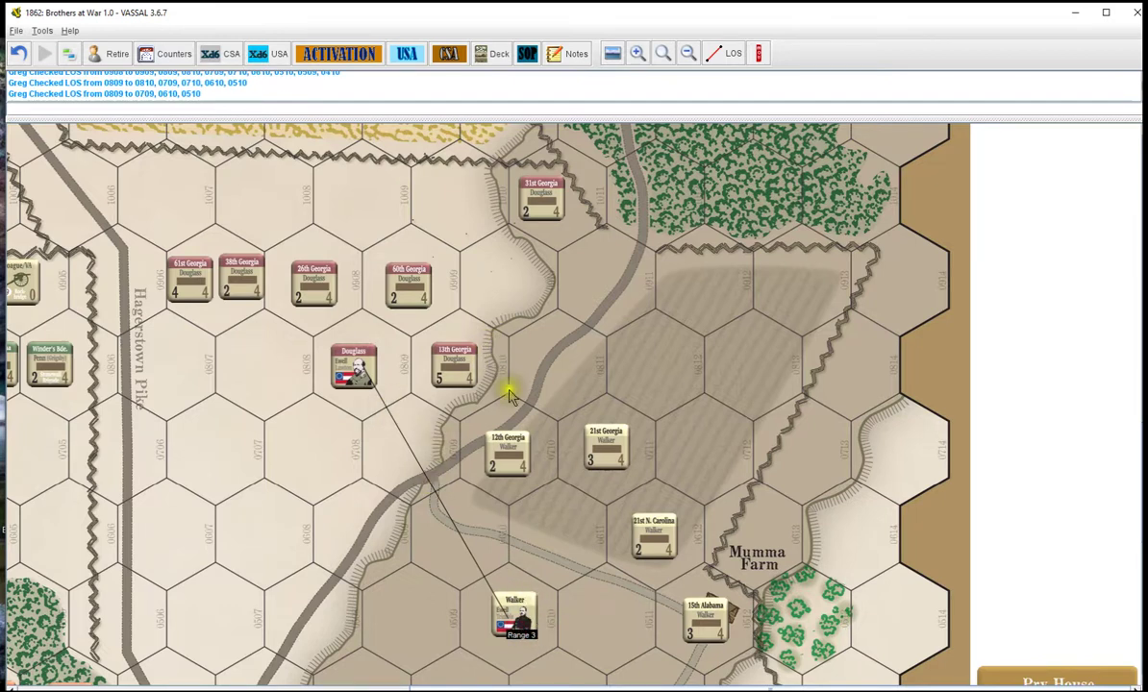
left_click(438, 395)
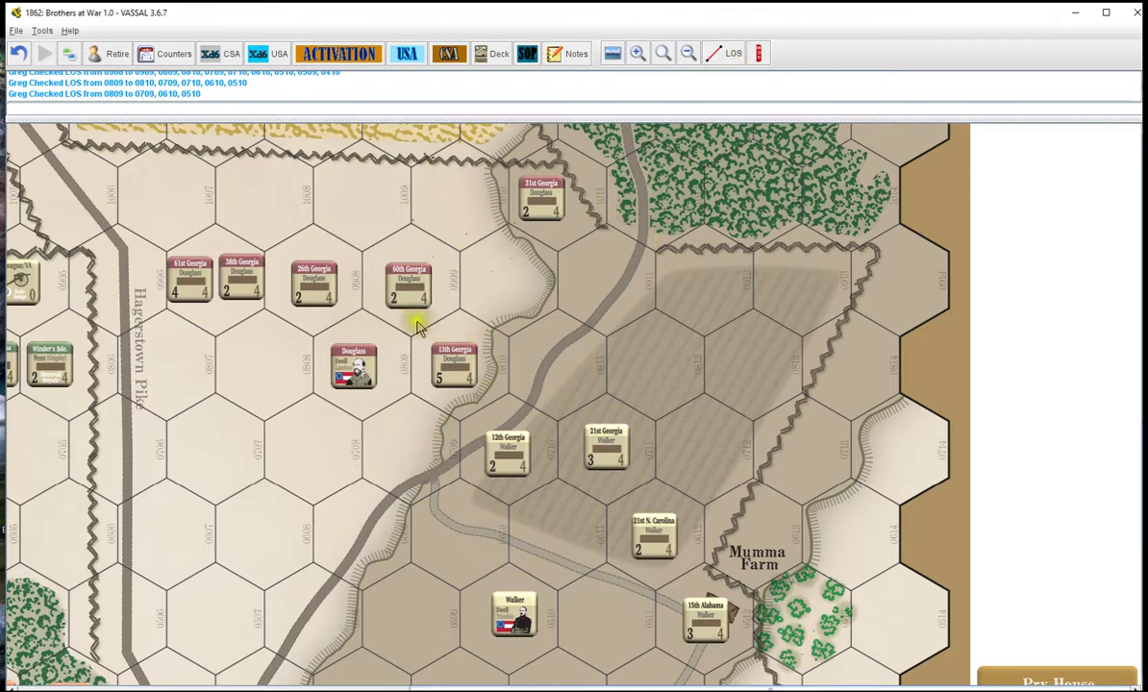
mouse_move(354, 369)
left_mouse_down()
mouse_move(517, 618)
mouse_move(371, 431)
mouse_move(362, 361)
left_mouse_up()
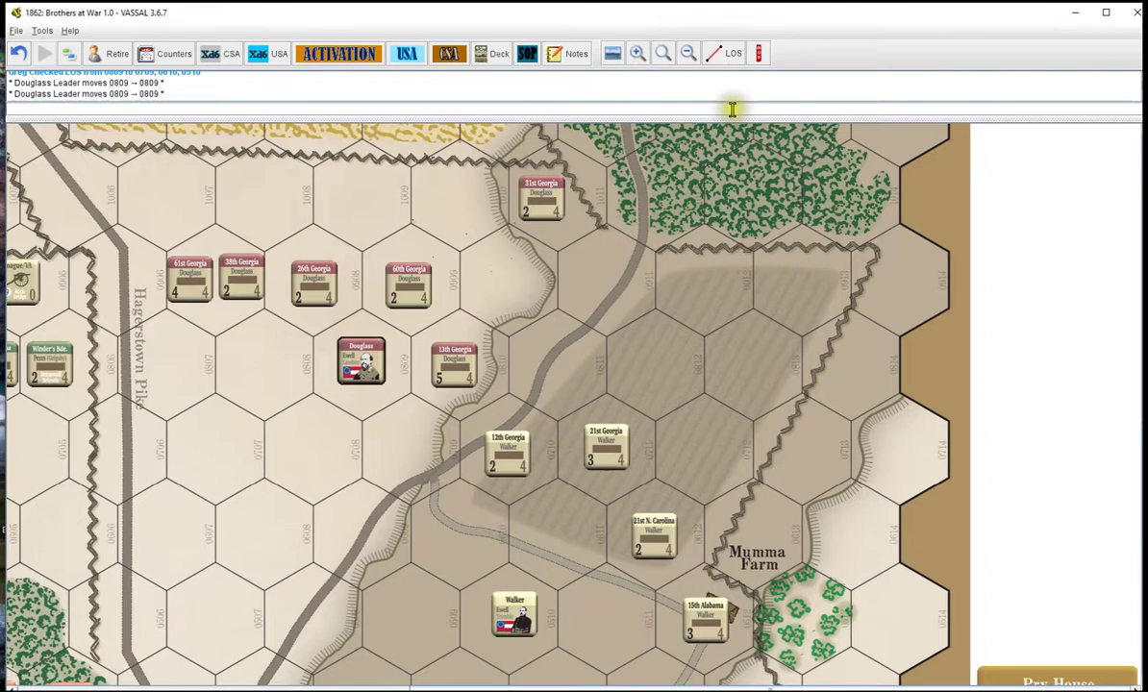
- Turn off the LOS tool and drop 13th Georgia back into hex 0810
left_click(724, 55)
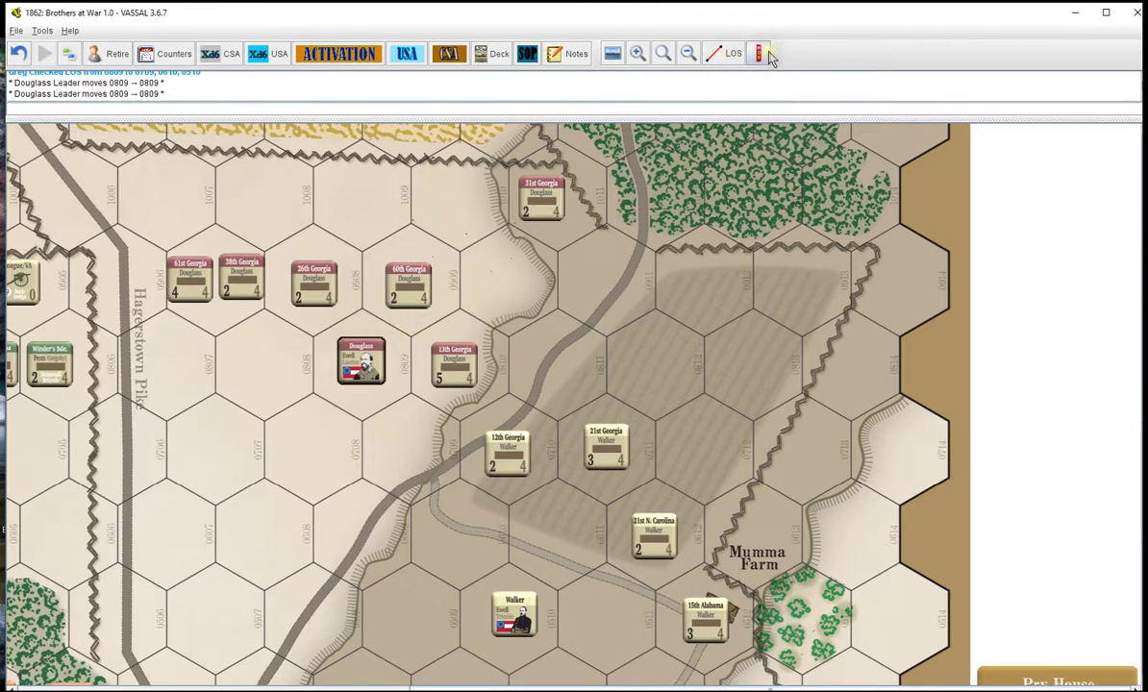
mouse_move(467, 366)
left_mouse_down()
mouse_move(461, 346)
mouse_move(458, 375)
mouse_move(467, 364)
left_mouse_up()
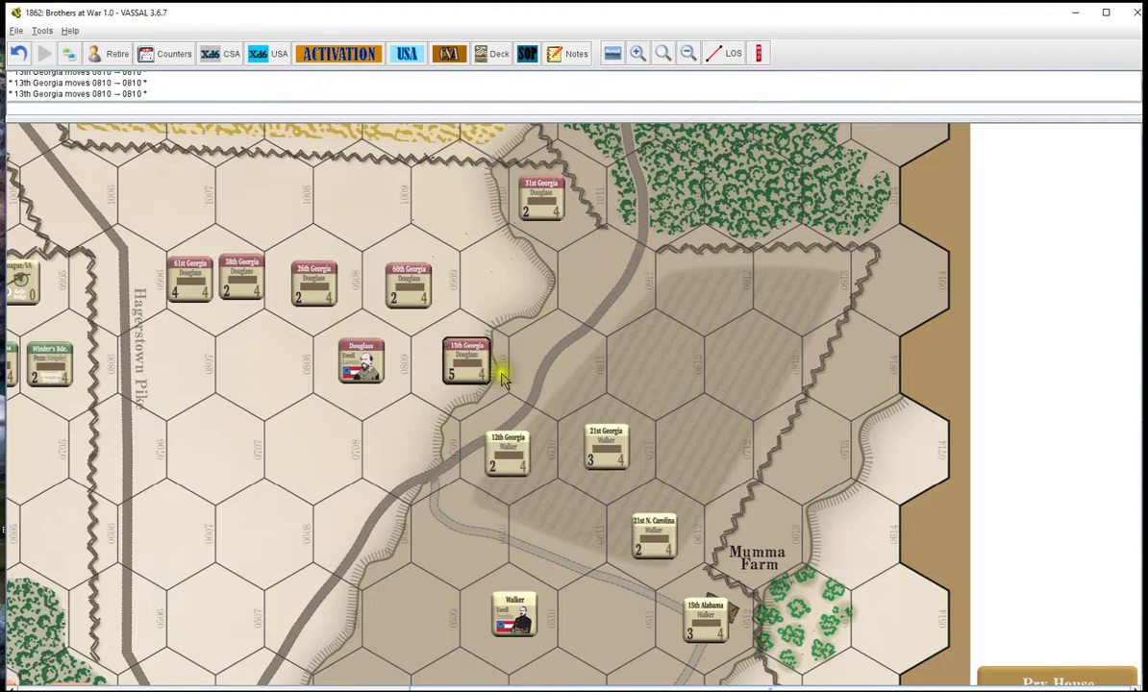
left_click(556, 344)
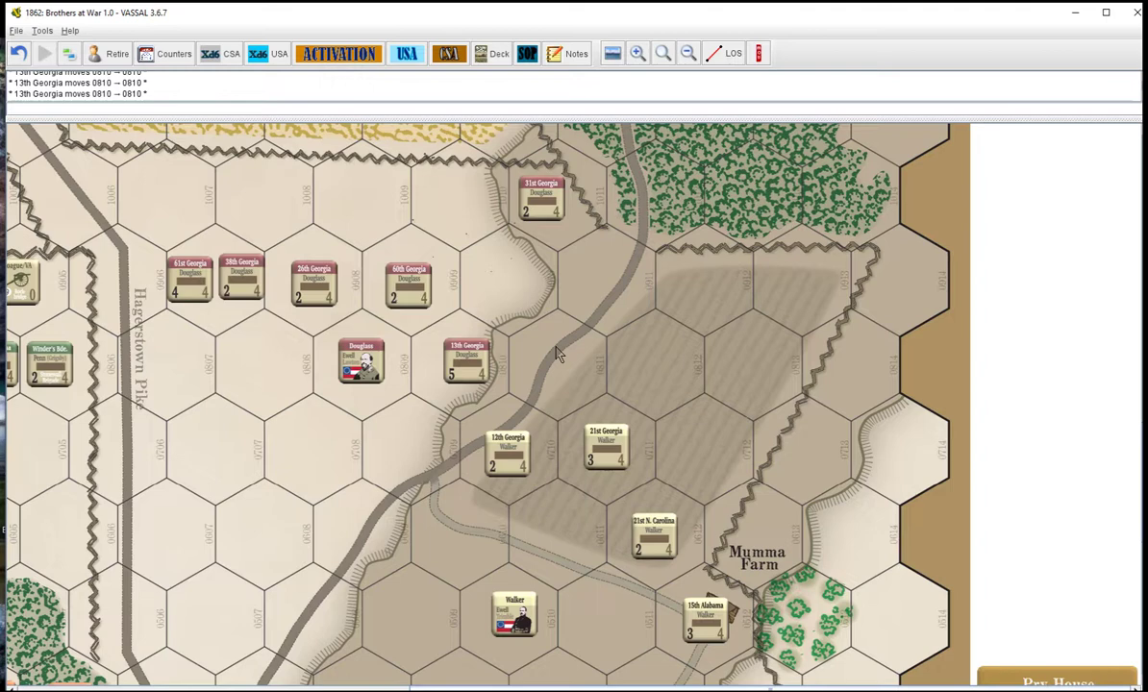
- Scroll up to North Woods and D.R. Miller Farm and show the Tools menu commands
scroll(630, 370, "down", 5)
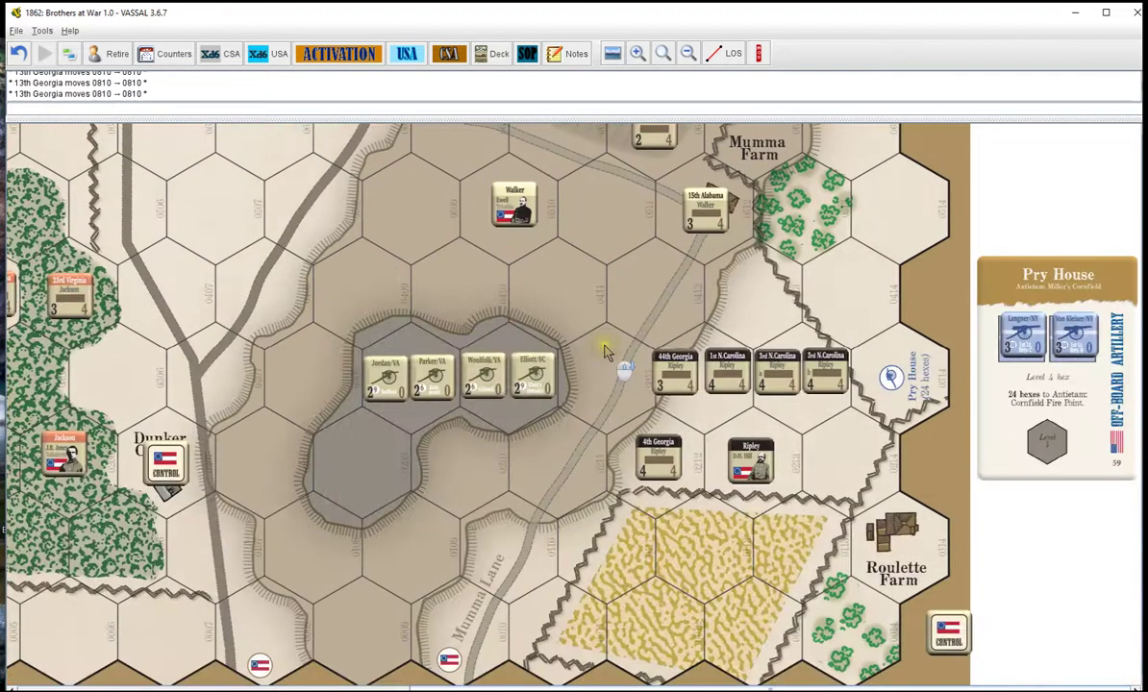
scroll(608, 344, "up", 10)
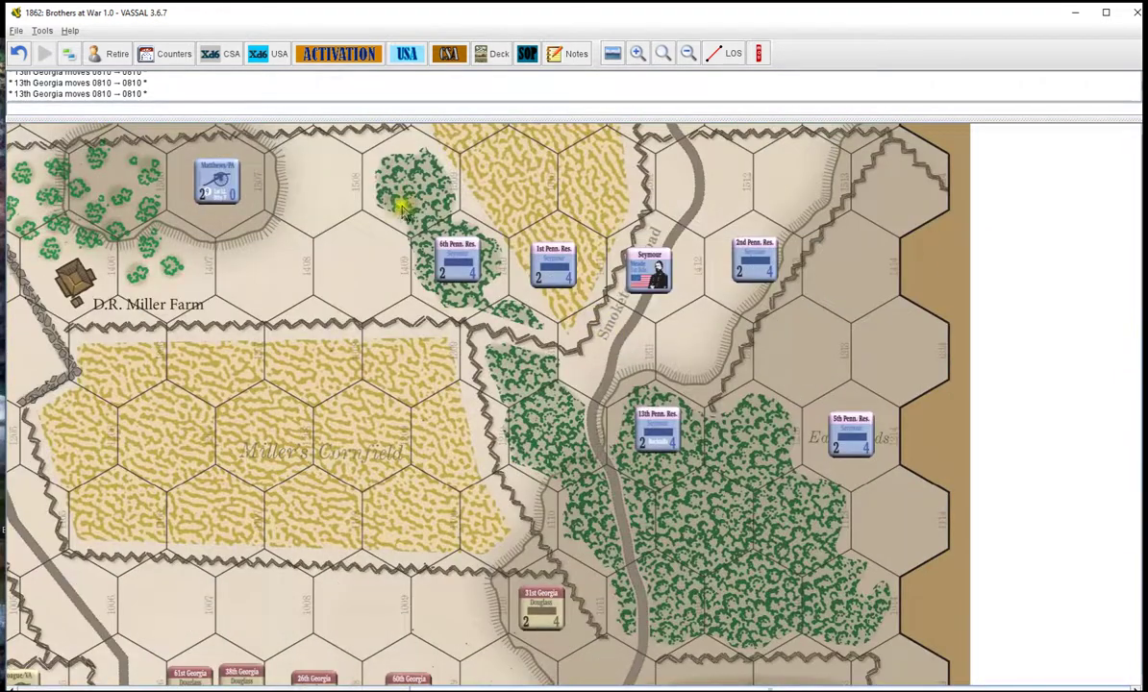
scroll(395, 216, "up", 5)
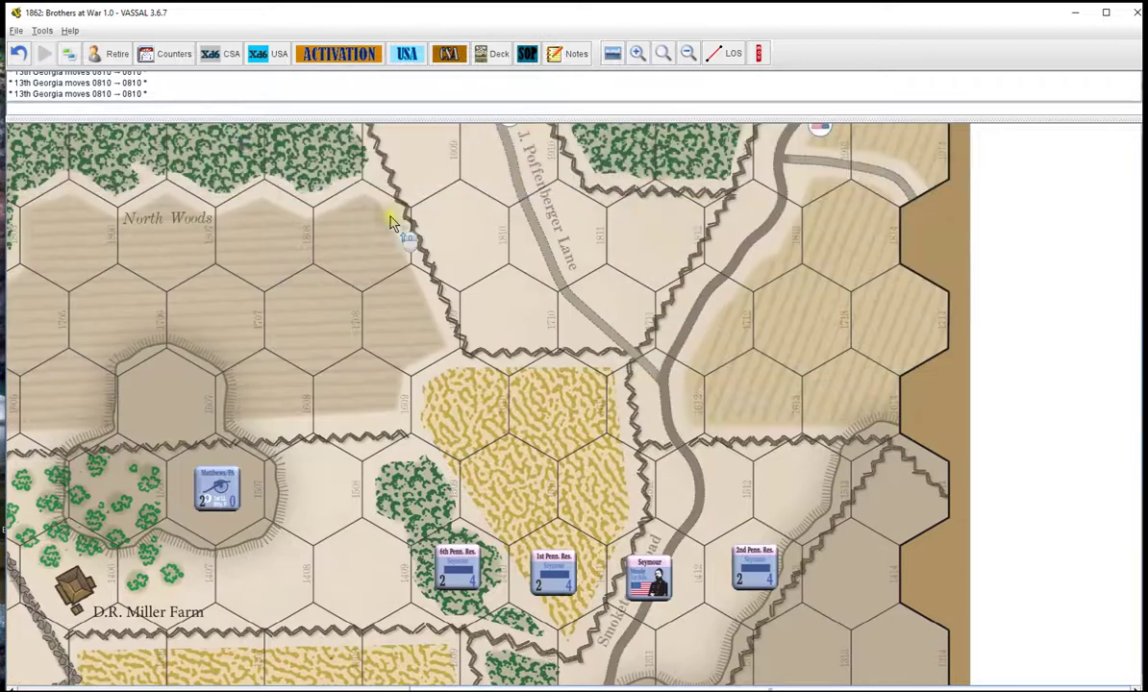
left_click(16, 31)
mouse_move(43, 30)
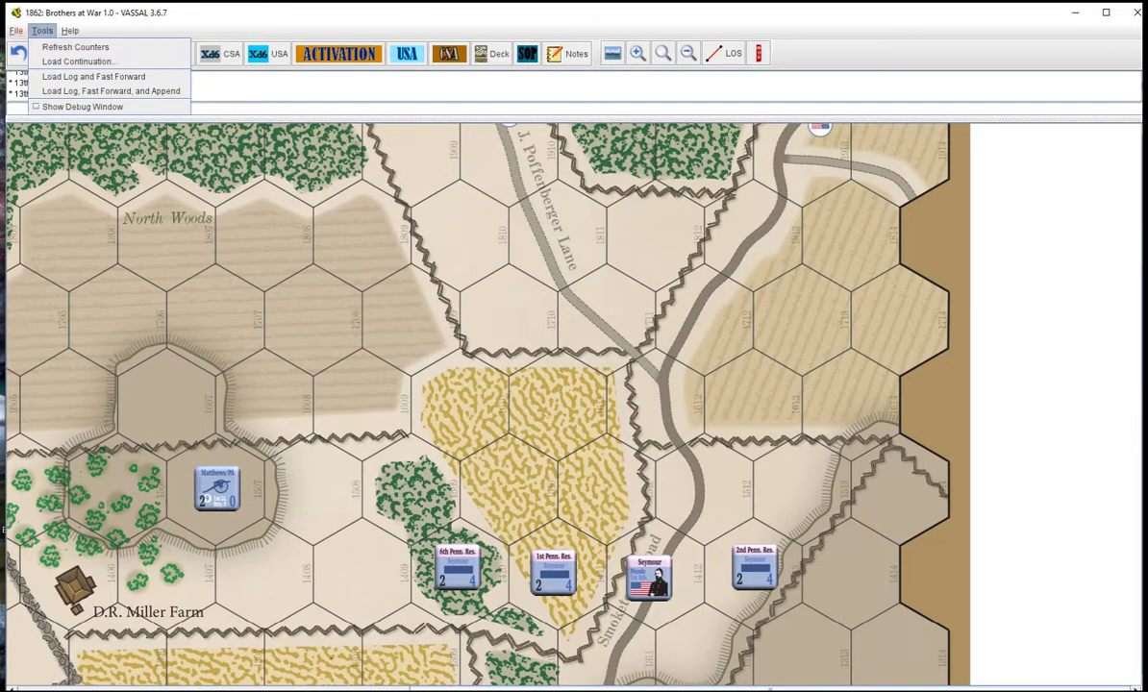